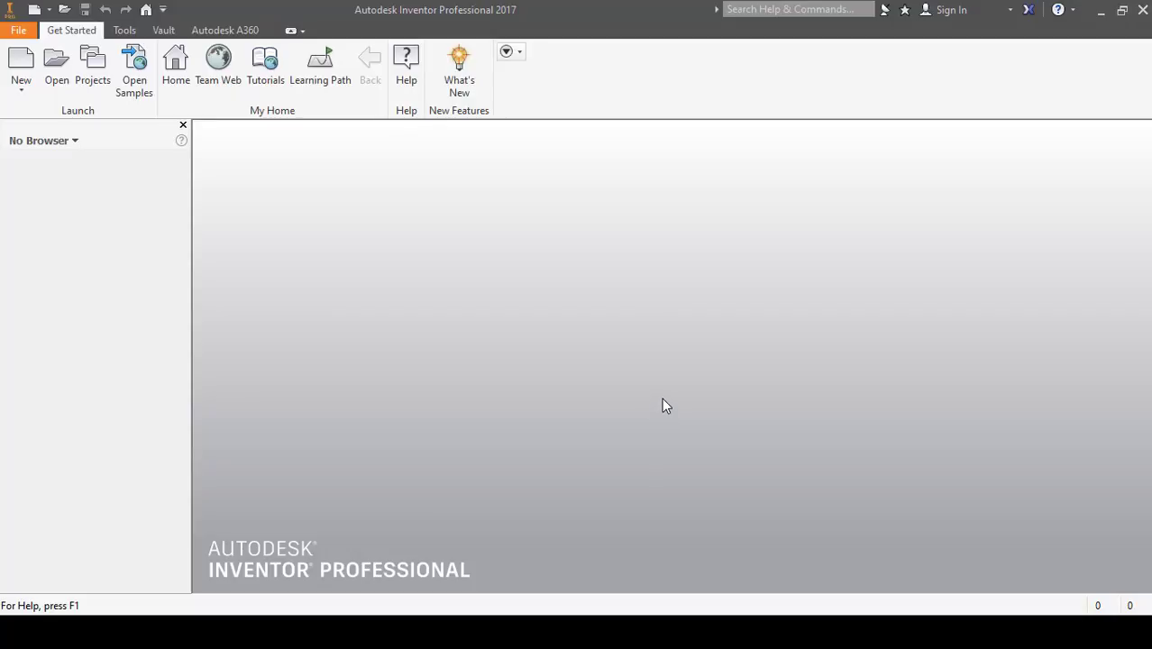
Open the assembly file LABWORK.iam from the Labwork folder
left_click(56, 80)
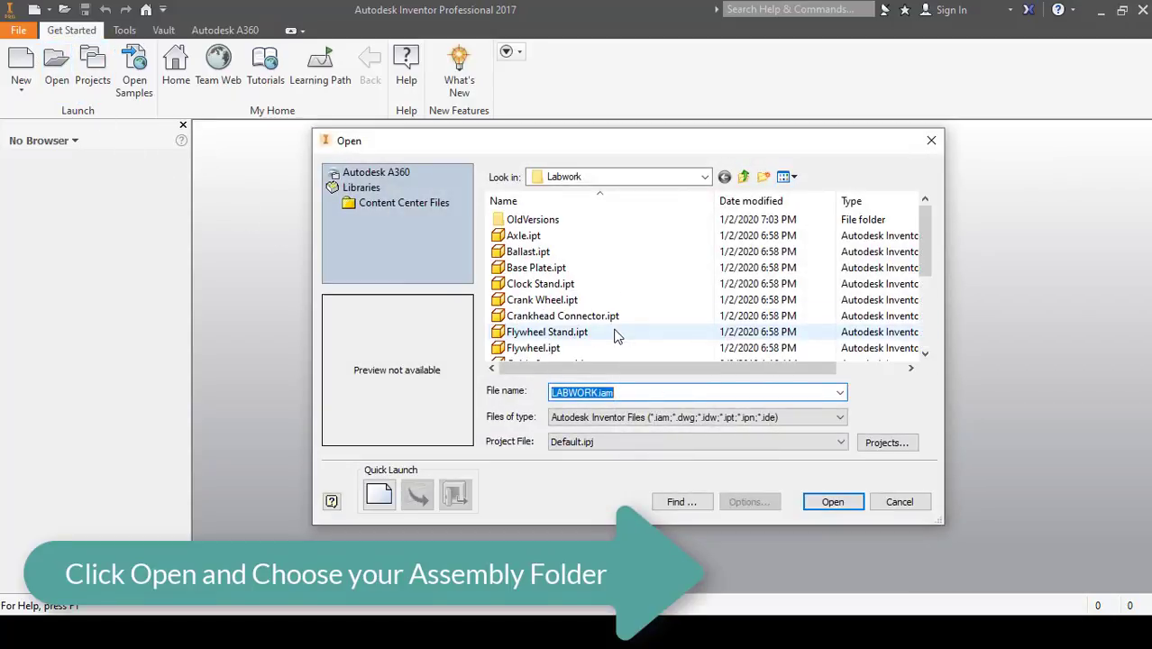
scroll(613, 335, "down", 2)
left_click(591, 283)
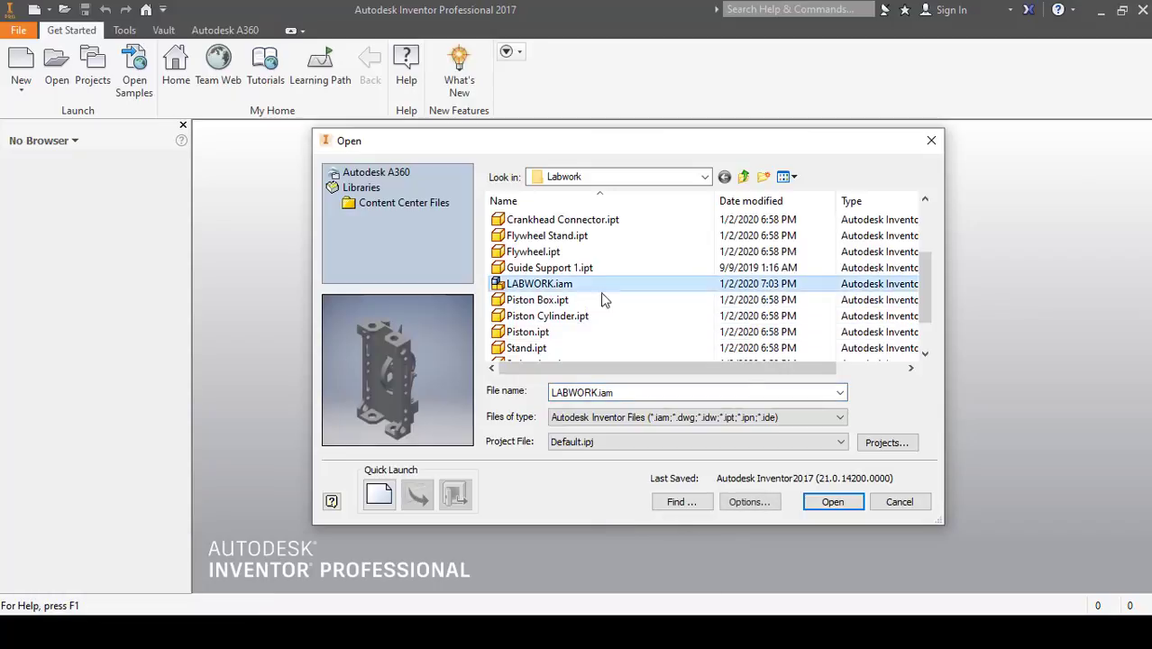
left_click(818, 502)
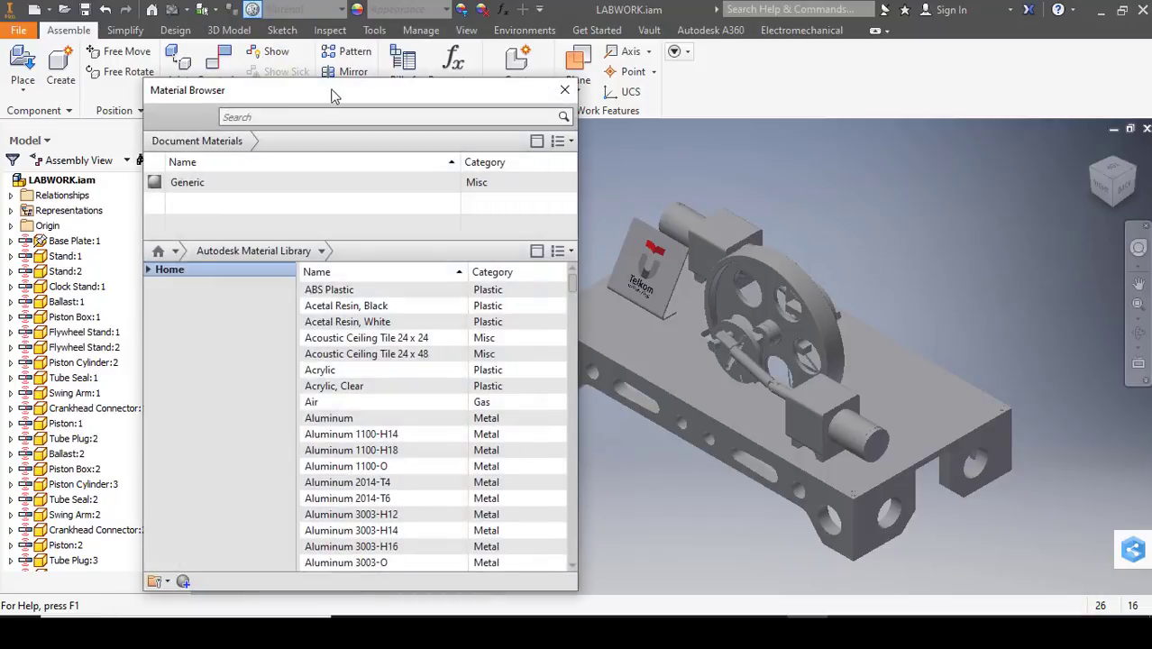
Examine the Autodesk Material Library list, the library tree's visibility toggle and the available view options
left_click_drag(314, 101, 378, 99)
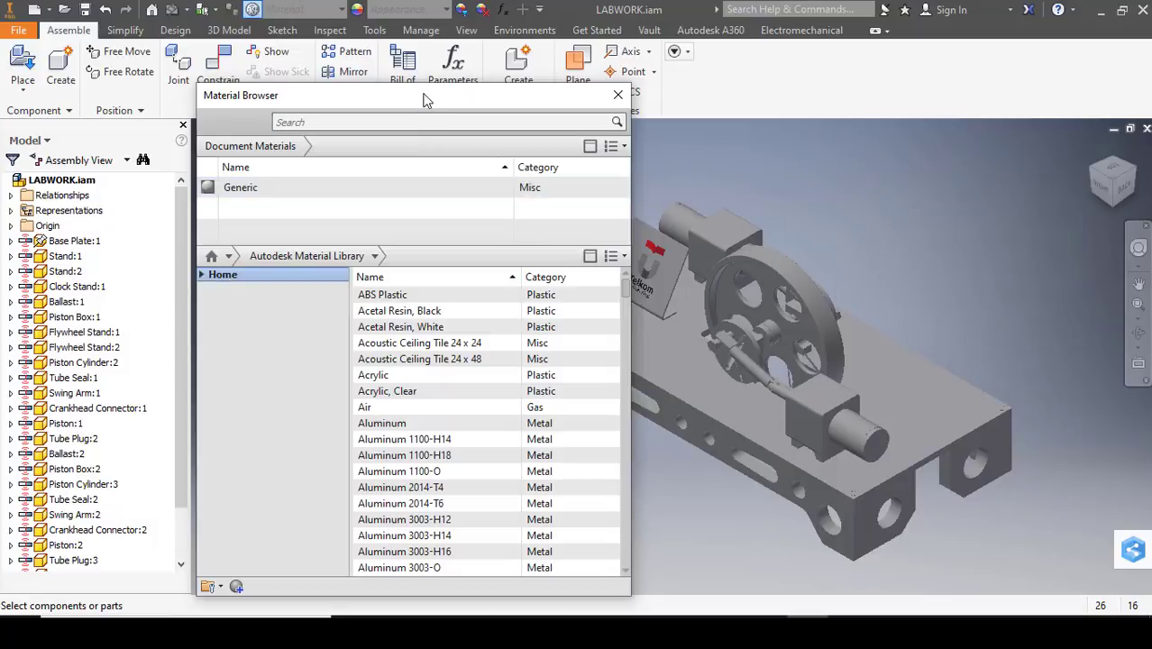
left_click_drag(420, 95, 317, 93)
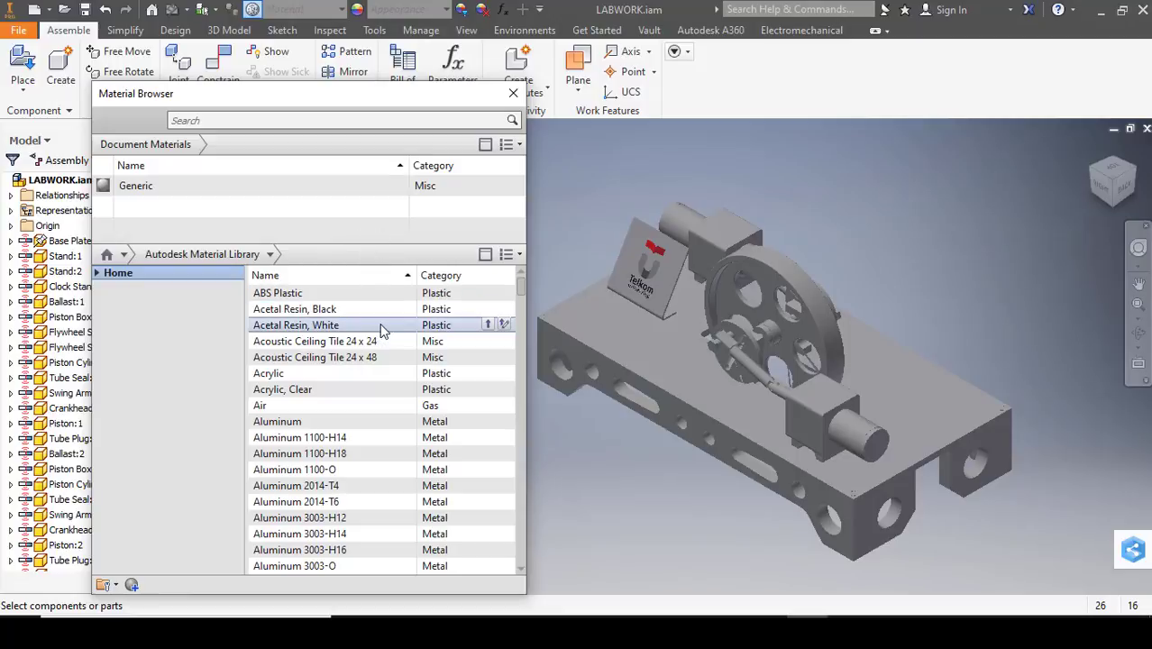
scroll(386, 327, "down", 2)
scroll(432, 297, "up", 1)
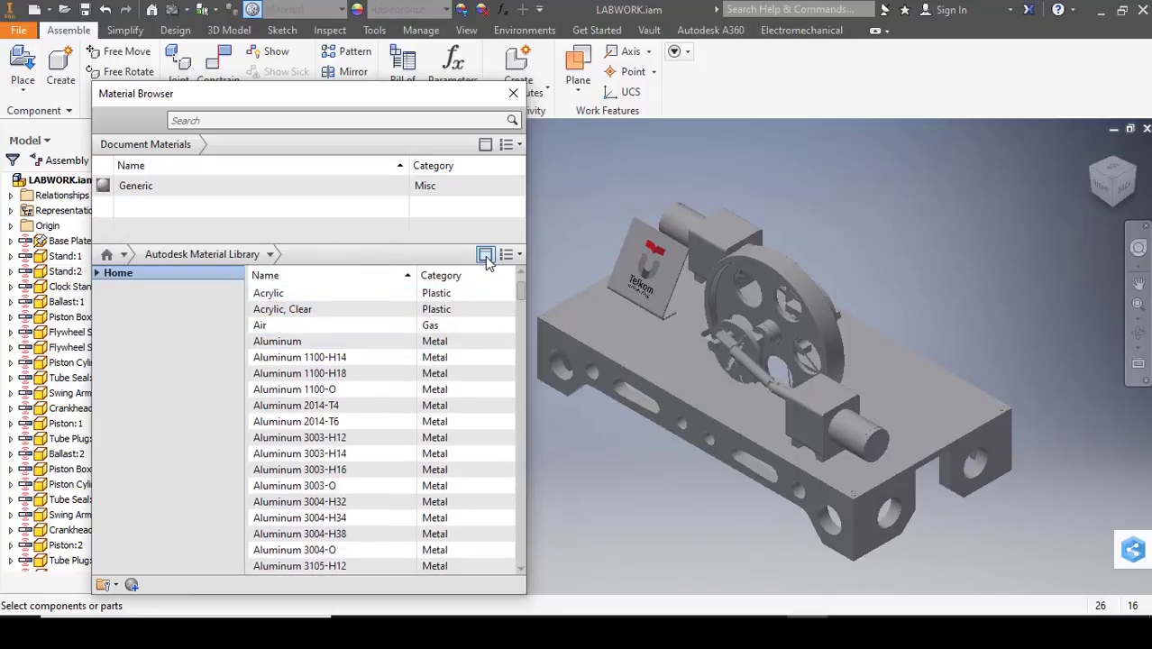
left_click(485, 255)
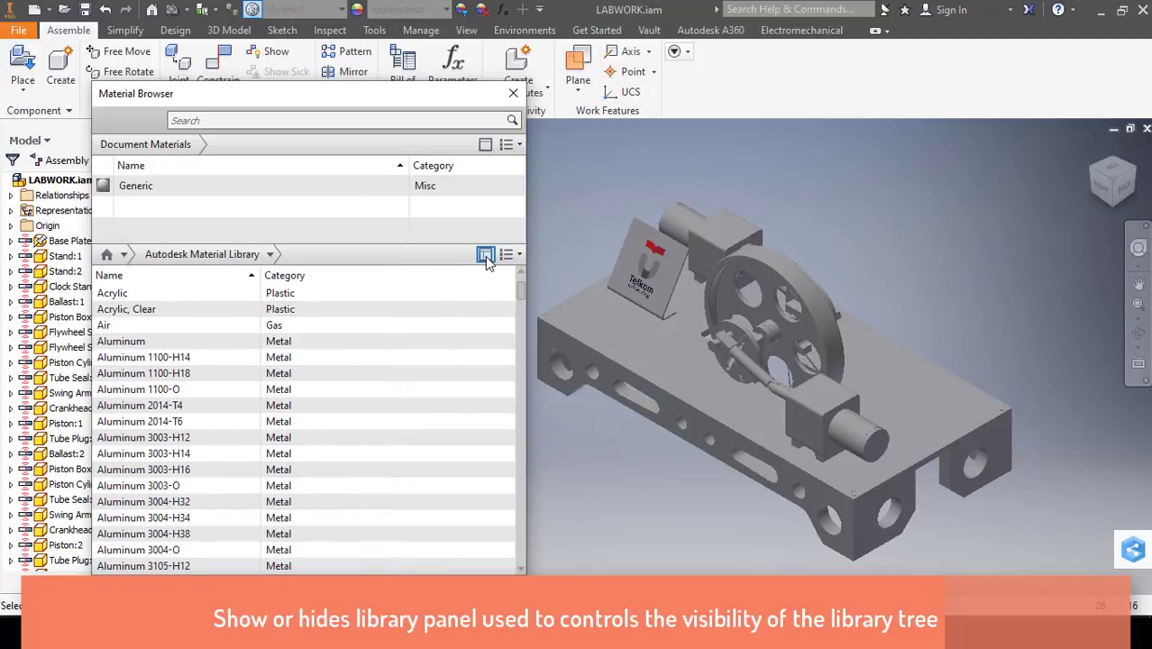
left_click(485, 256)
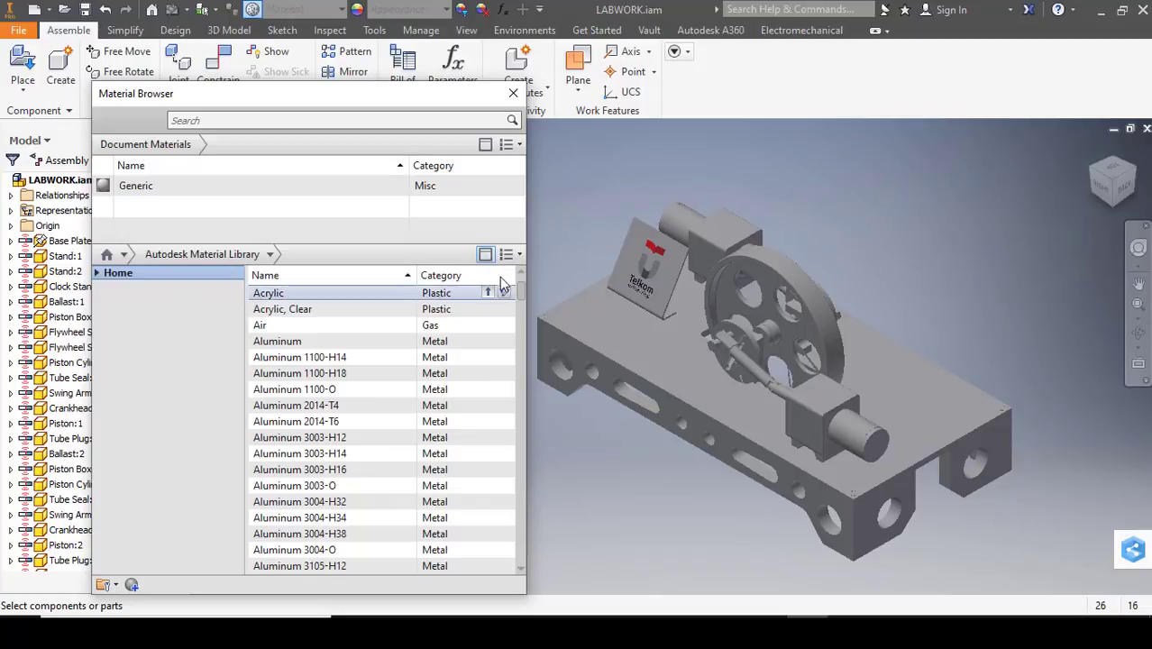
left_click(518, 257)
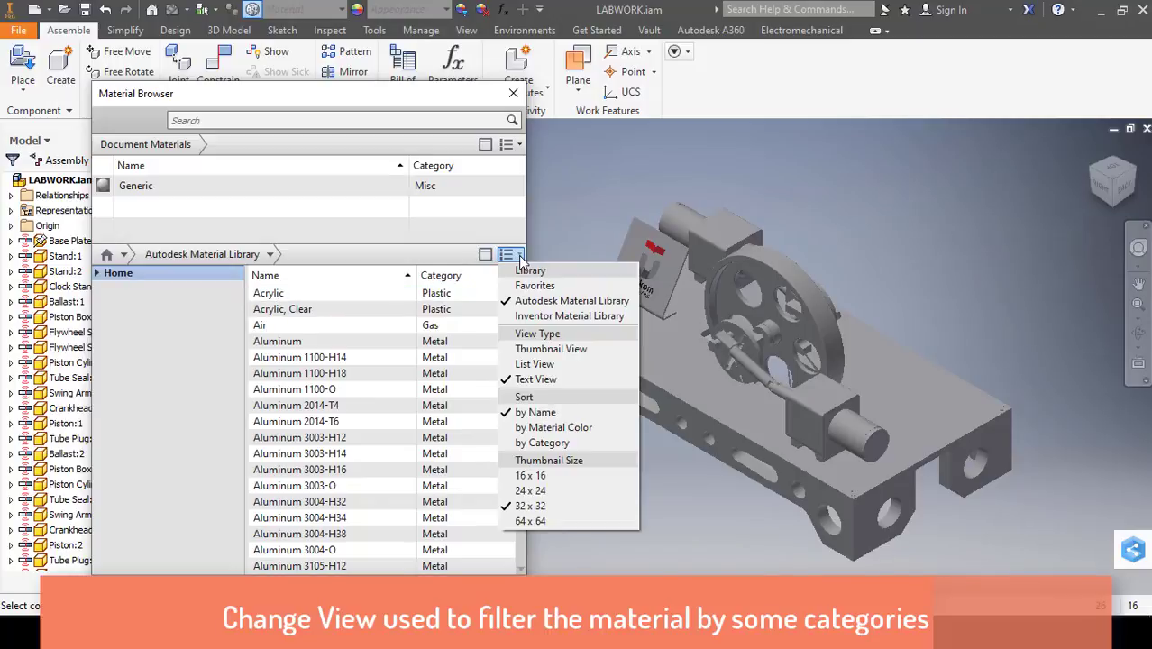
left_click(519, 258)
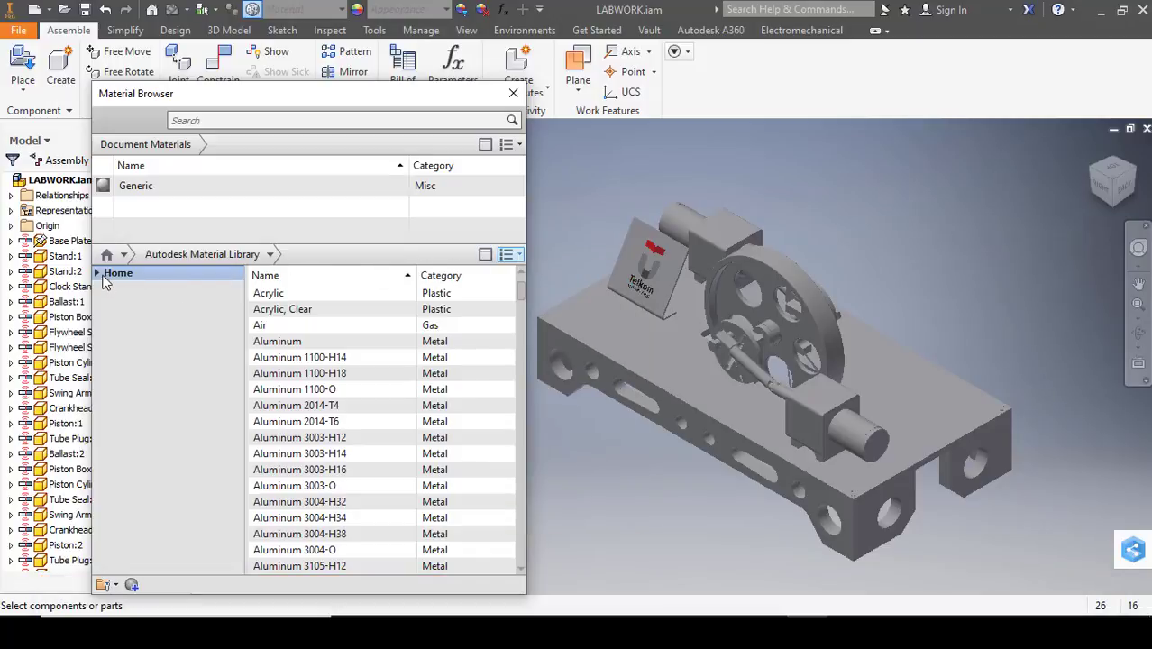
Expand the Autodesk and Inventor material libraries and look through their material categories
left_click(96, 272)
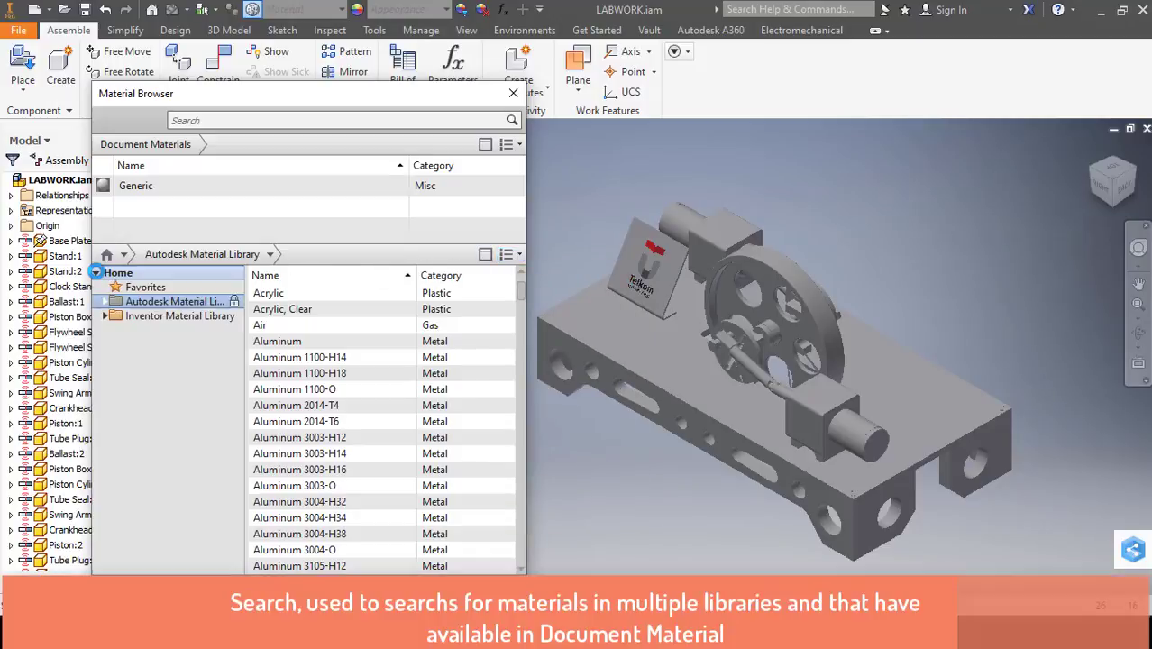
left_click(105, 302)
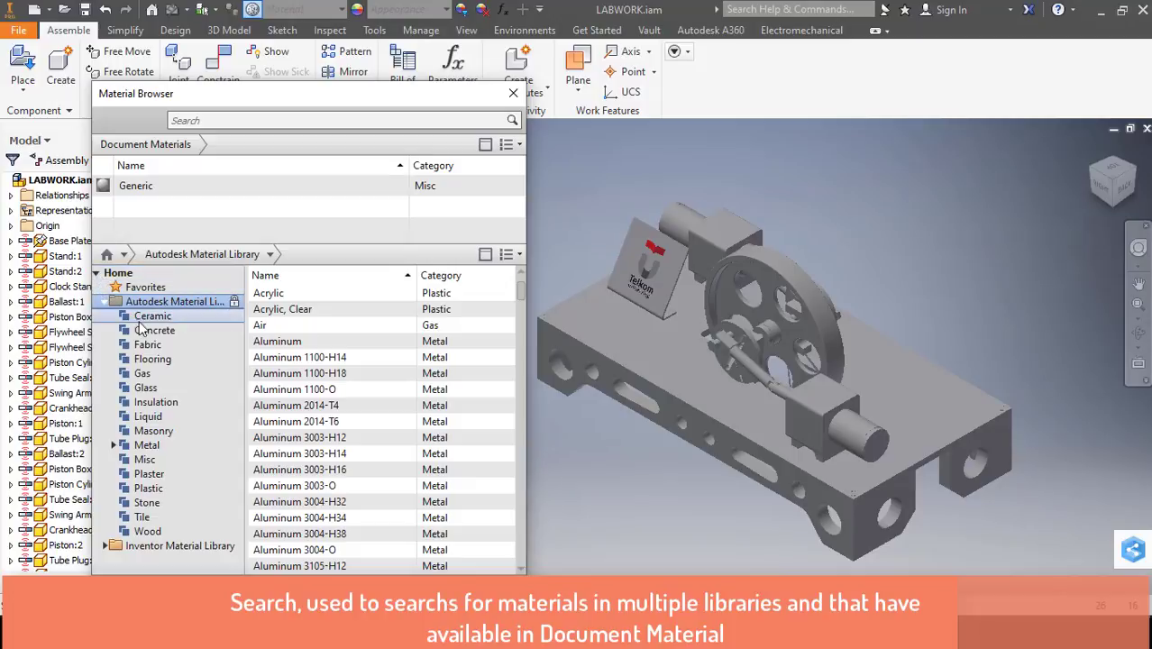
left_click(105, 547)
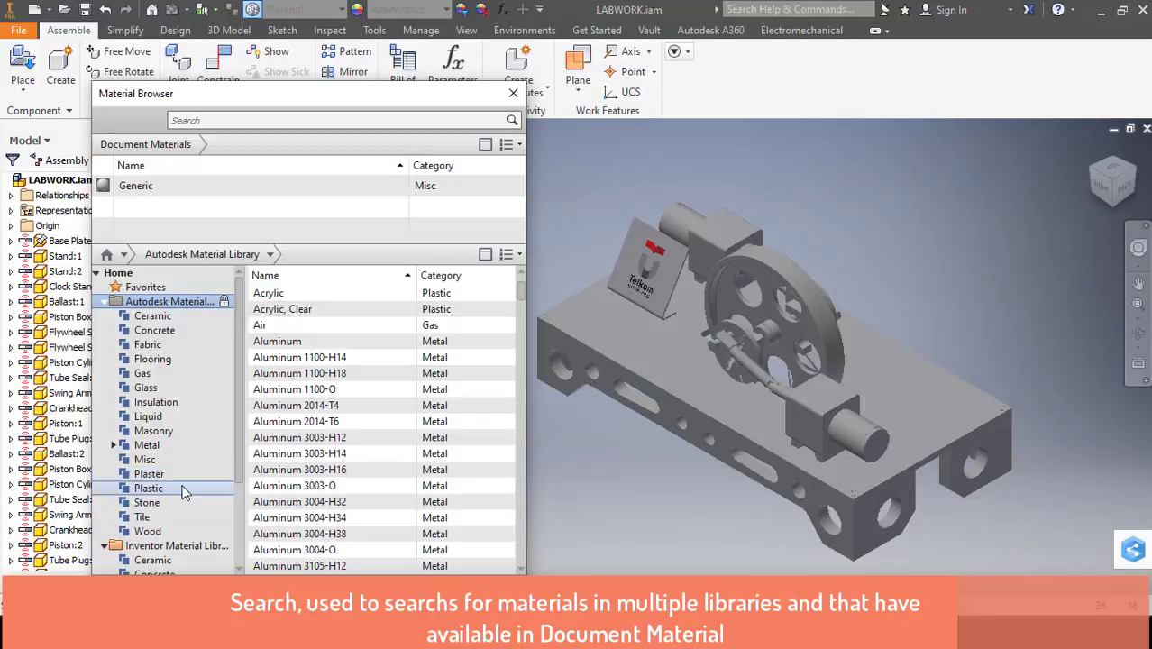
scroll(187, 491, "down", 3)
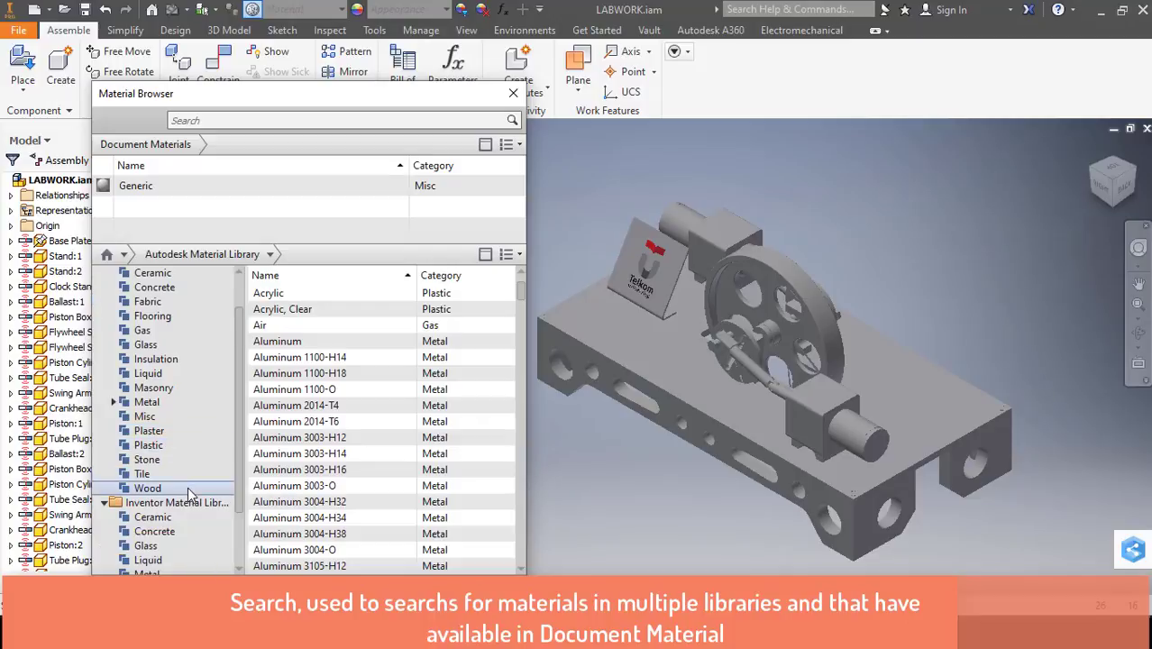
Search the materials for "iron, cast" and assign Iron, Cast from the Autodesk library to the base plate
left_click(275, 120)
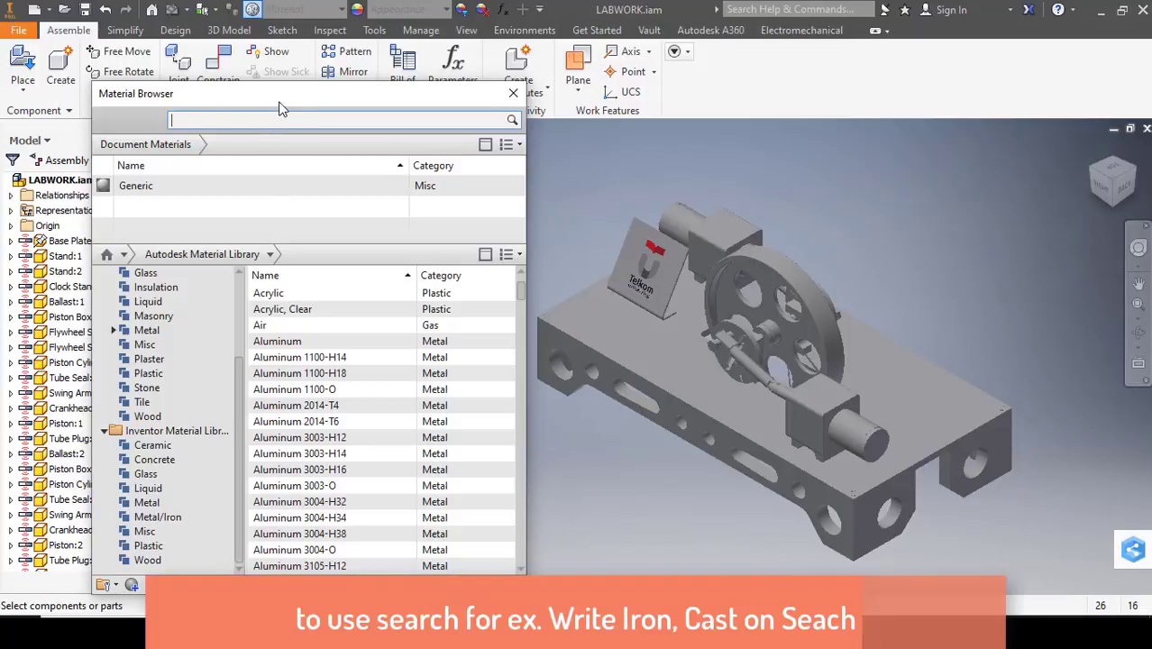
type("iron,cast")
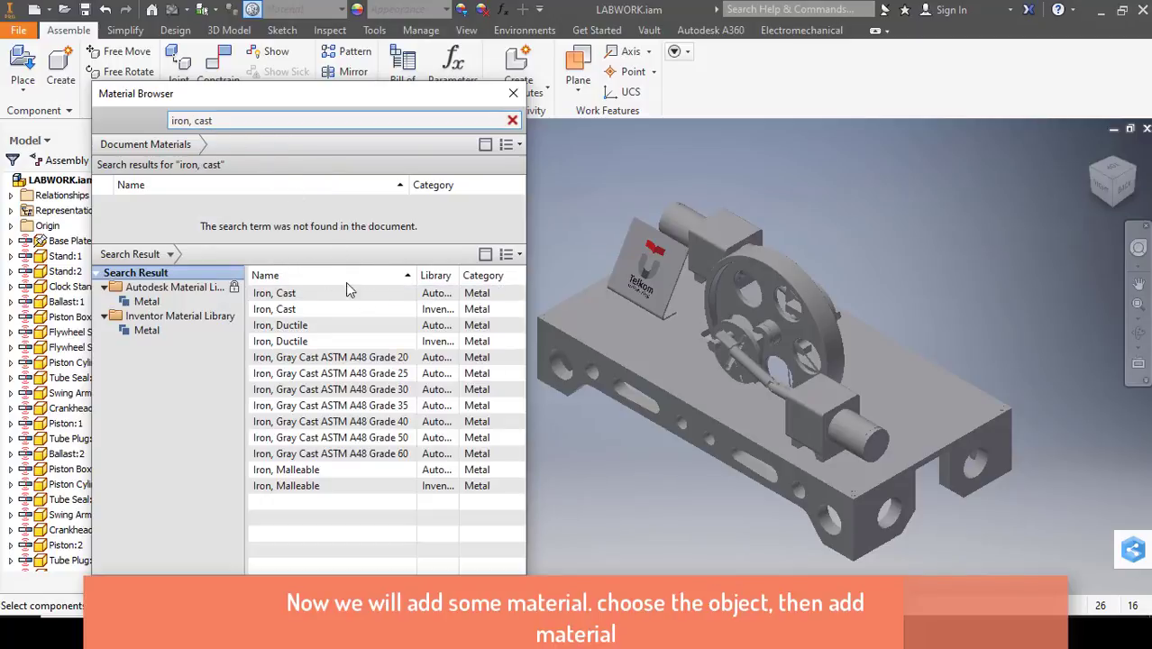
left_click(497, 294)
left_click(600, 323)
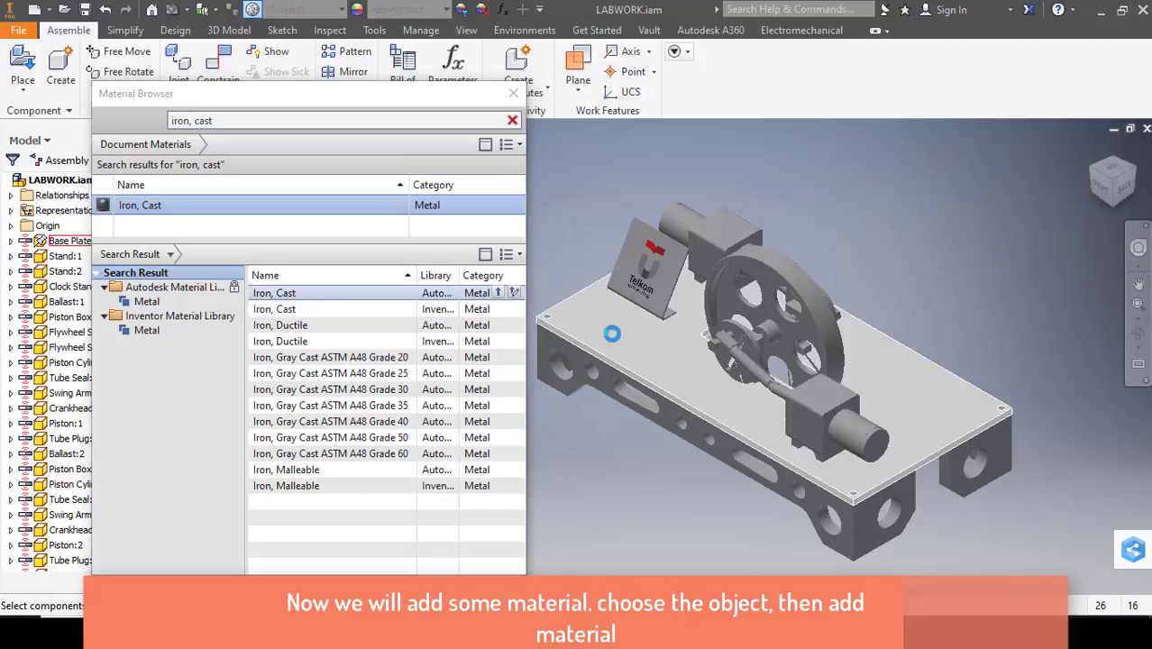
left_click(505, 295)
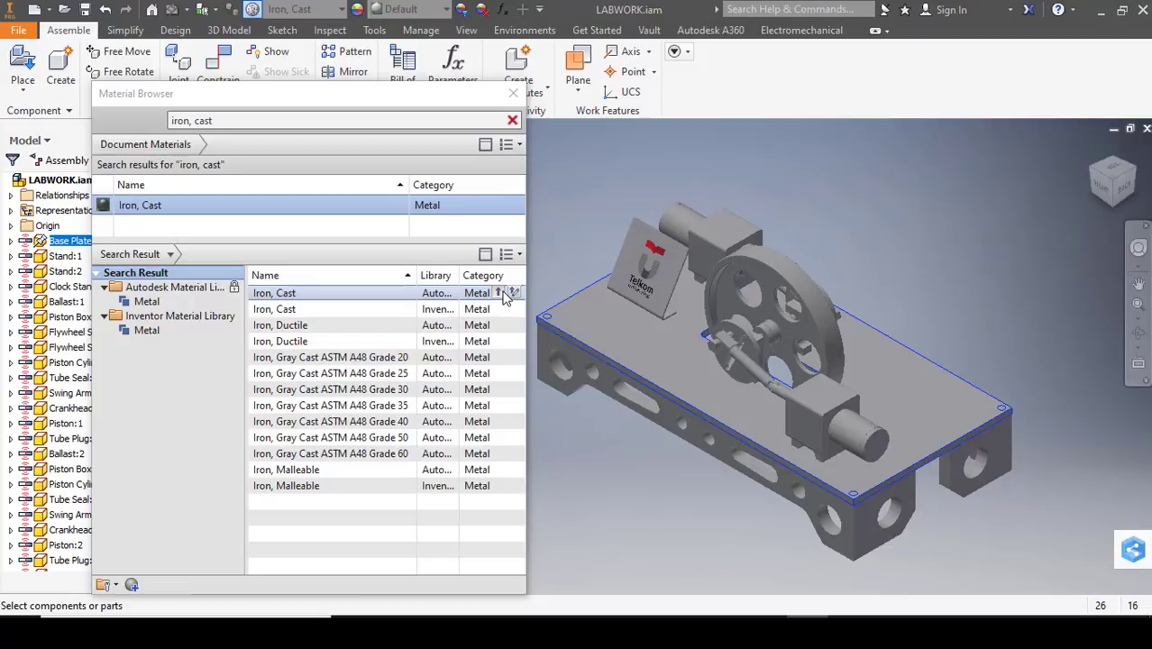
left_click(504, 296)
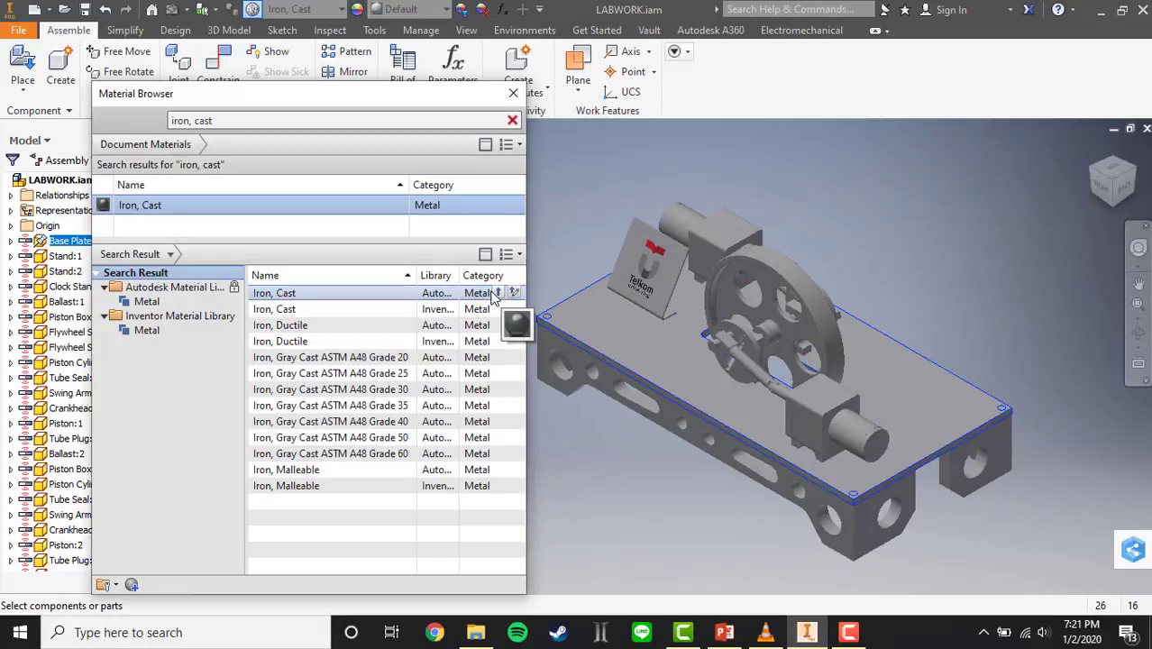
left_click(513, 94)
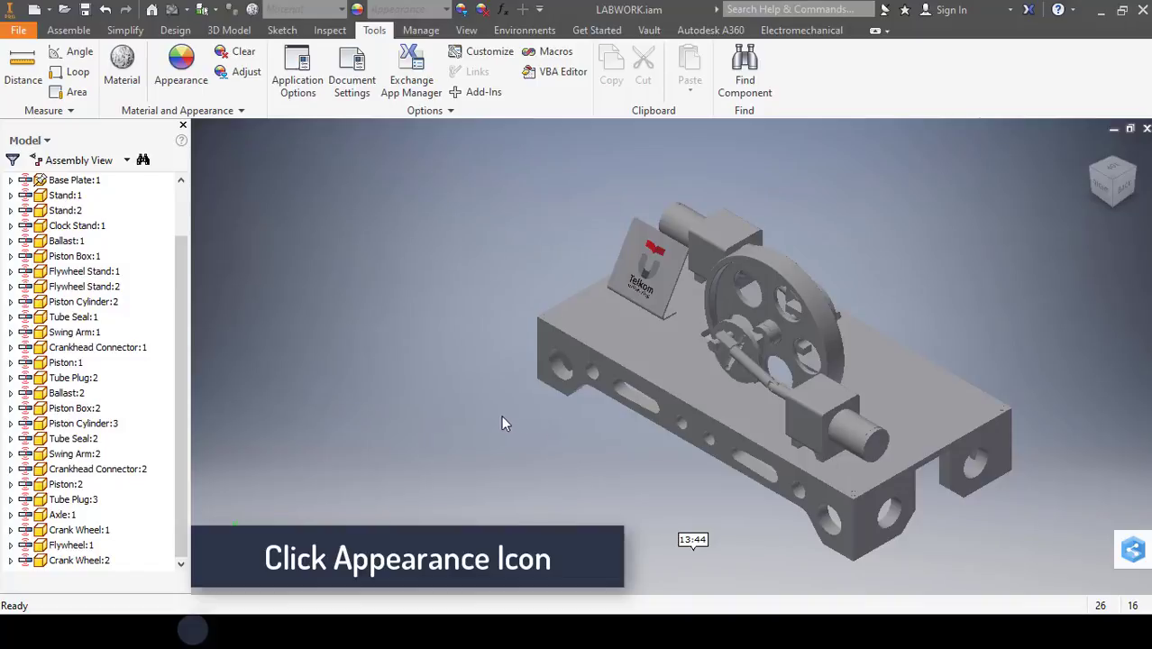
Search the appearances for "flaked satin" and apply Flaked Satin - Blue to the base plate
left_click(198, 86)
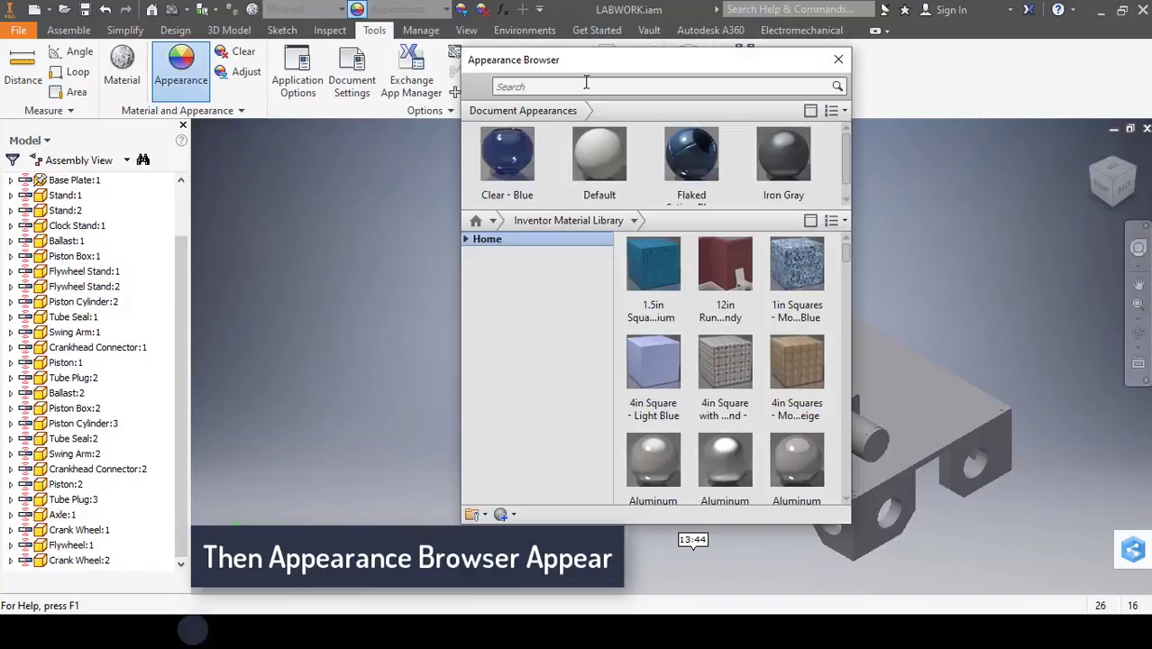
left_click_drag(597, 69, 308, 90)
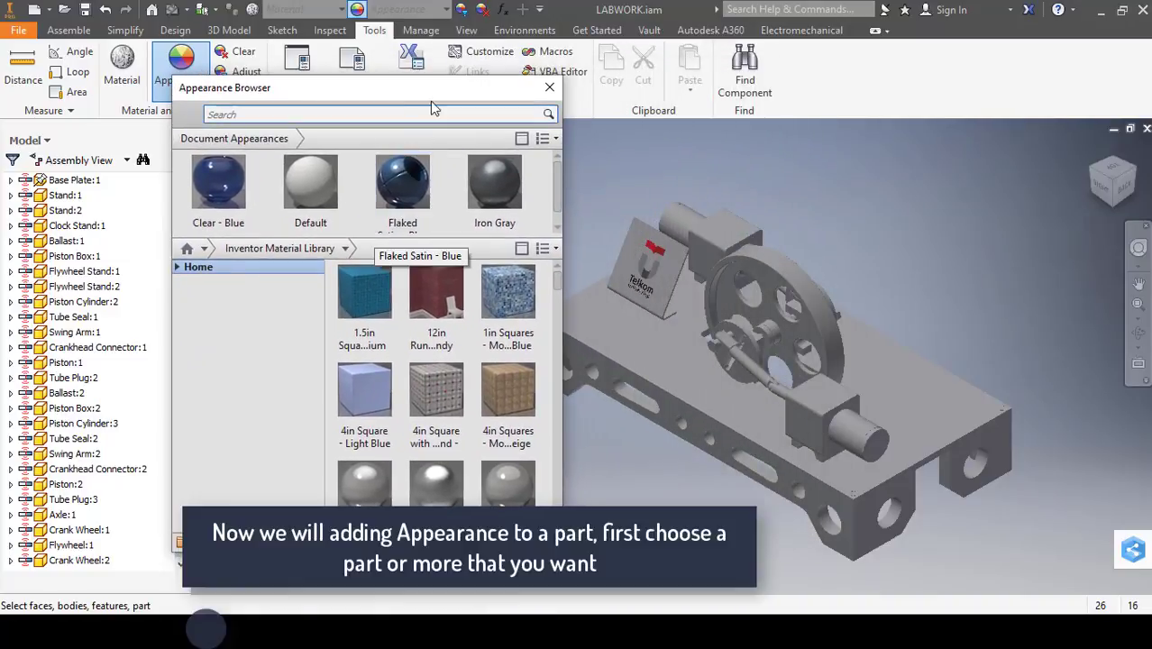
left_click_drag(433, 89, 398, 98)
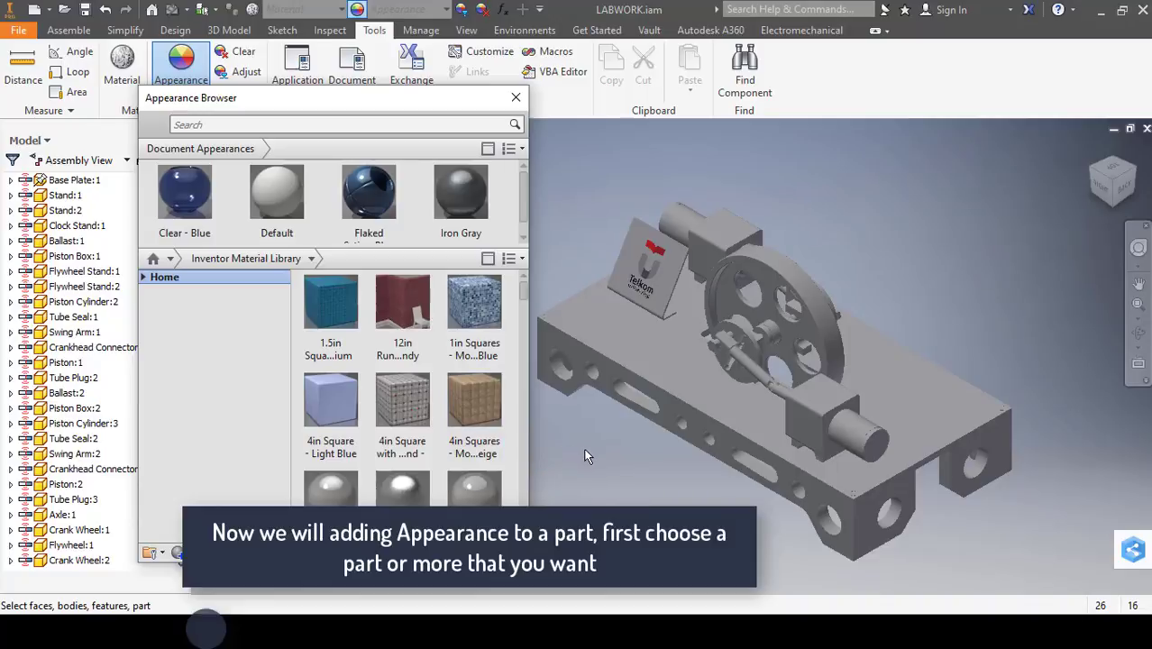
left_click(626, 356)
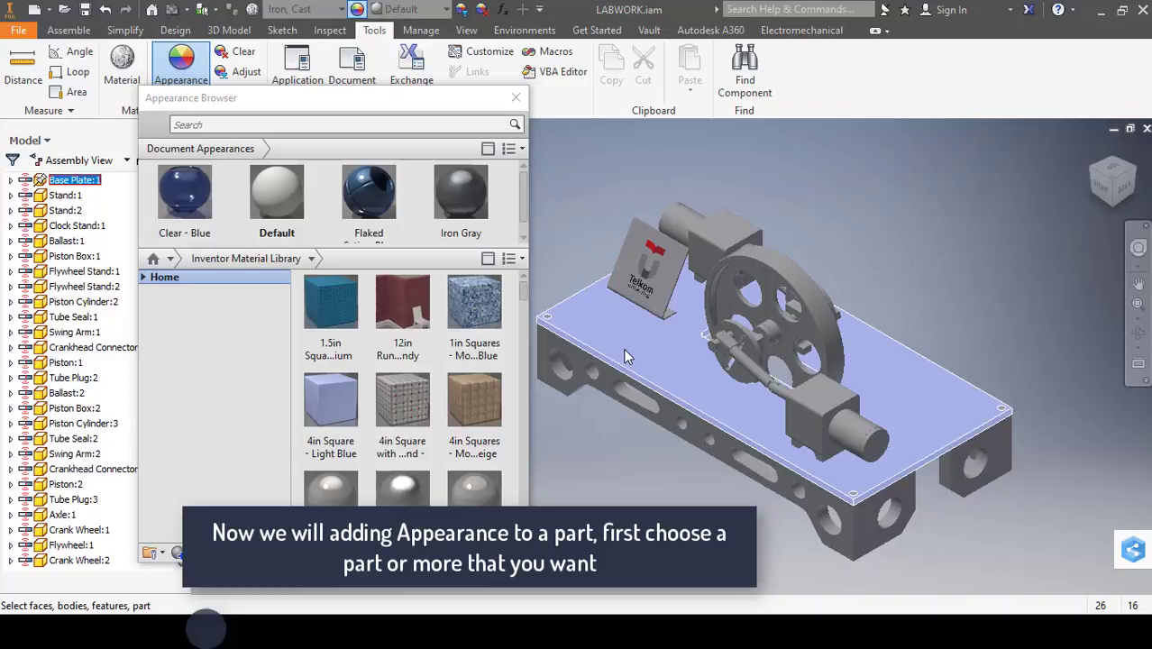
left_click(461, 126)
type("fla")
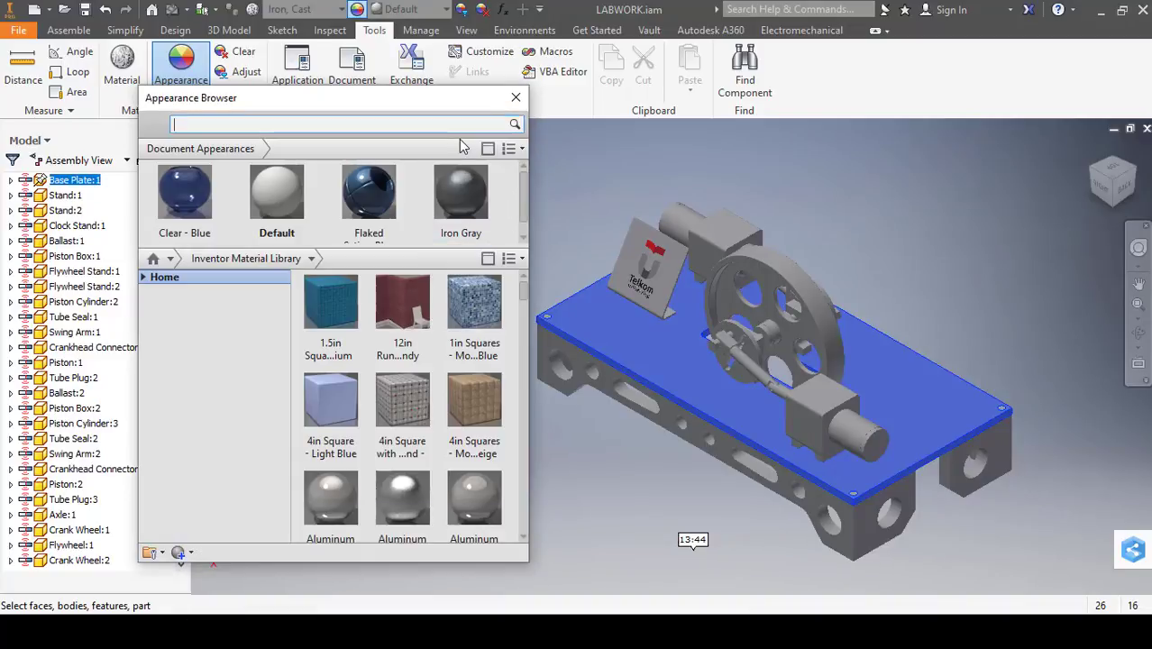
type("ked satin")
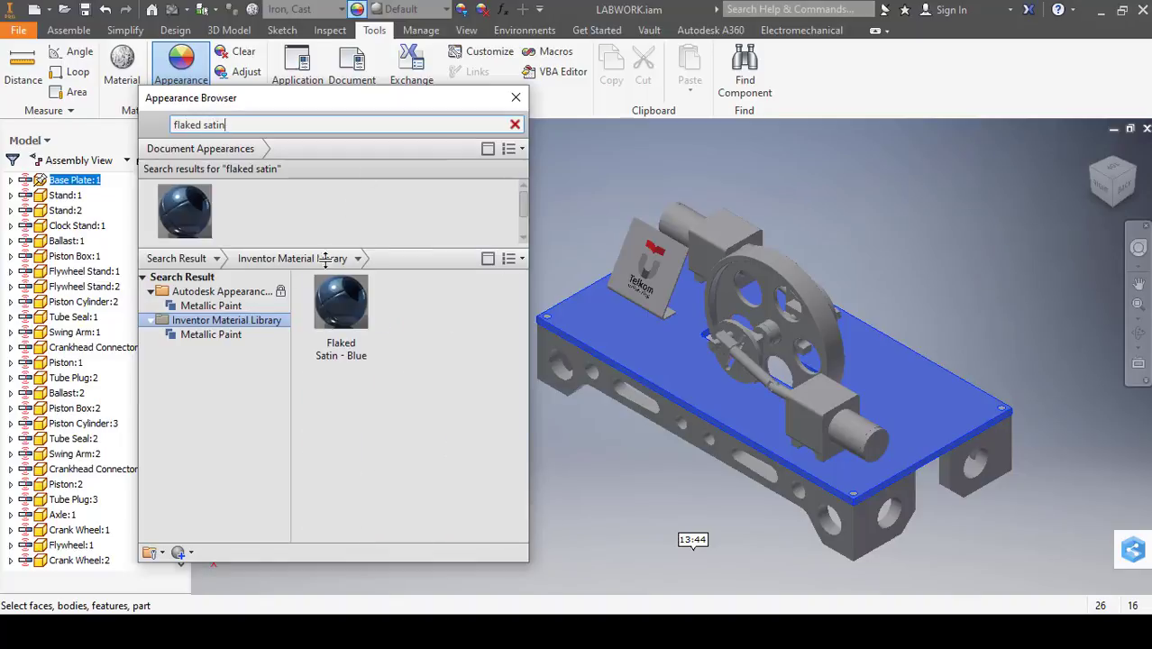
left_click(331, 357)
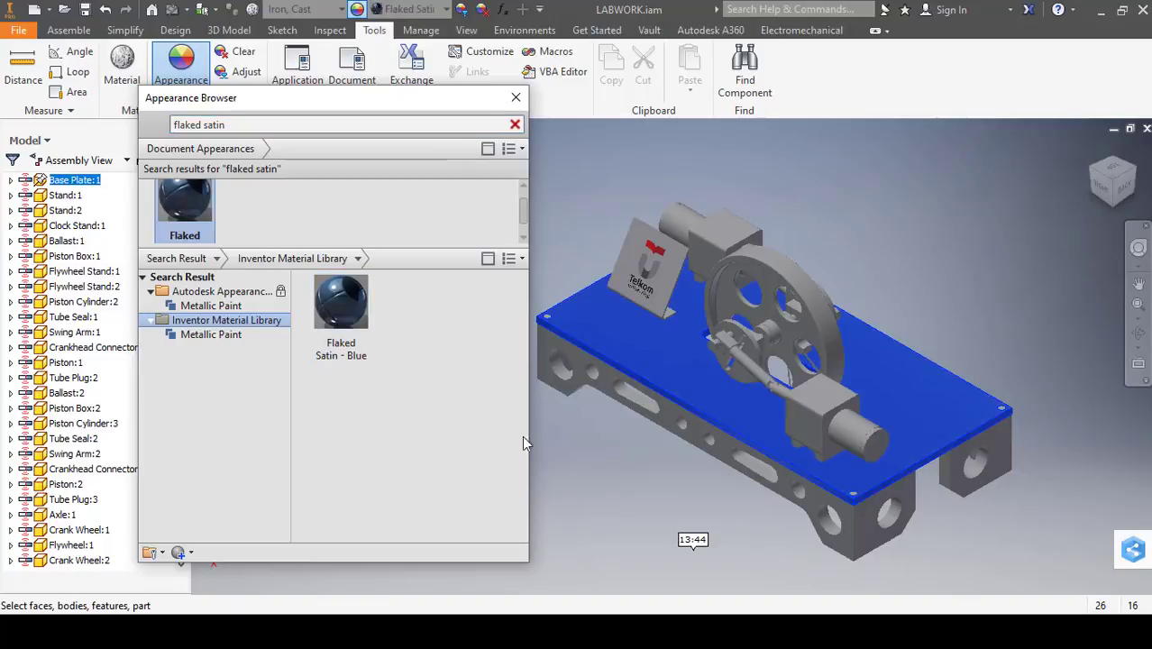
Apply the Flaked Satin - Blue appearance to both stands under the base plate
left_click(616, 396)
left_click(996, 464, "ctrl")
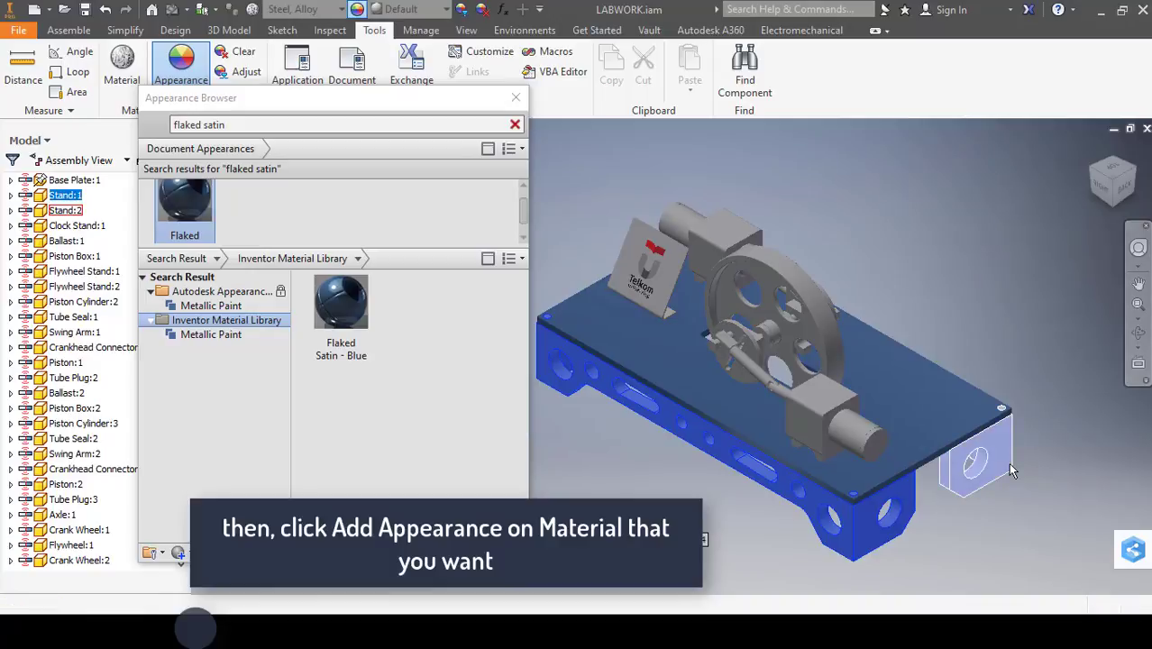
left_click(334, 357)
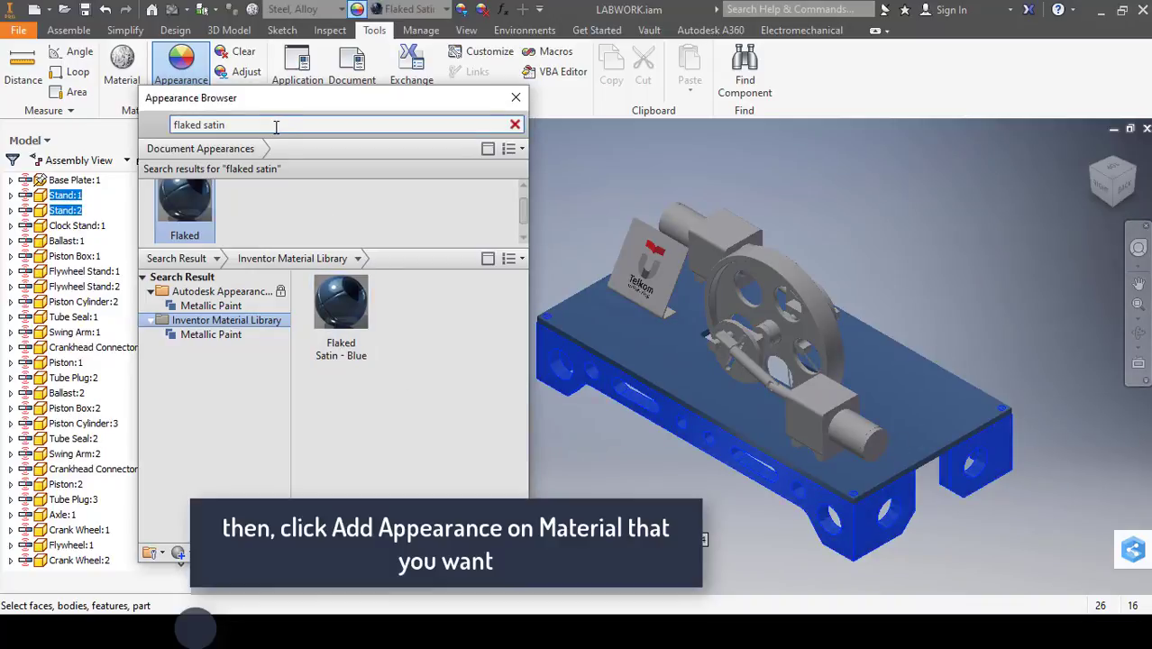
left_click(569, 188)
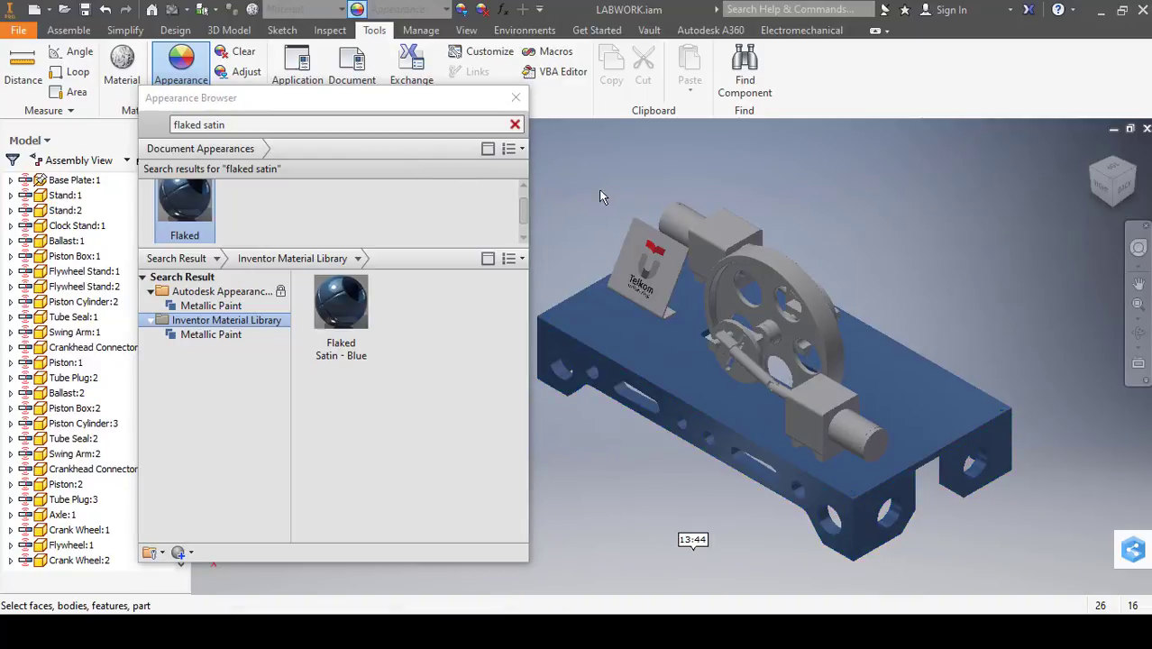
Search the appearances for "Smooth w", apply Smooth - White to the clock stand and clear the search
left_click(643, 232)
triple_click(370, 124)
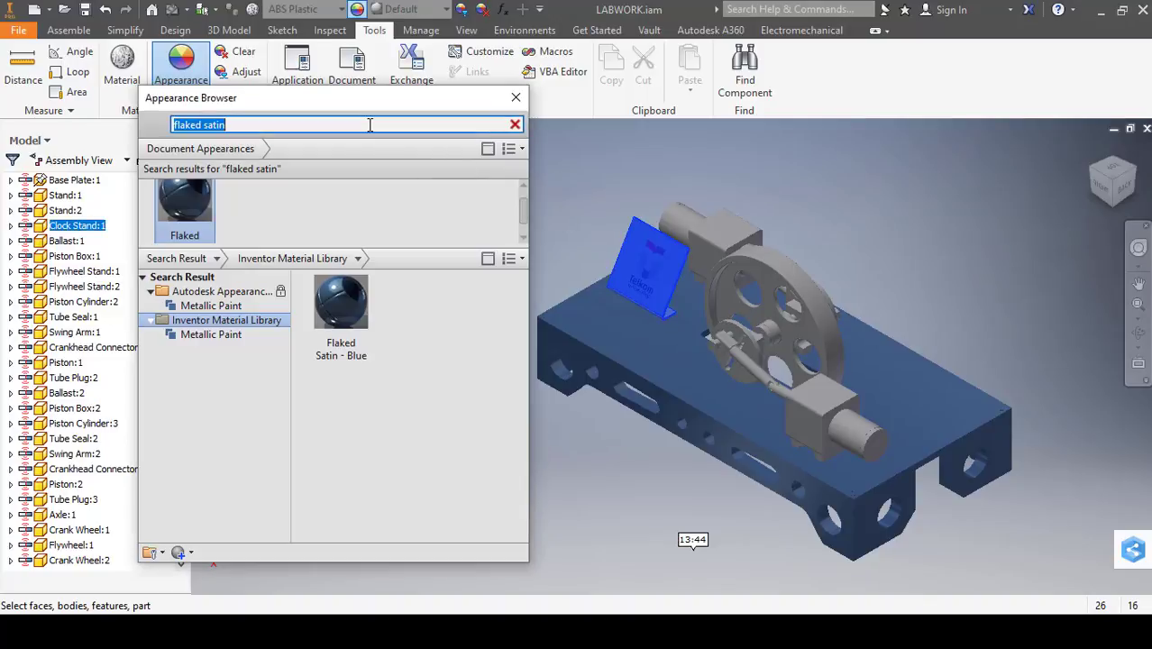
type("Smooth w")
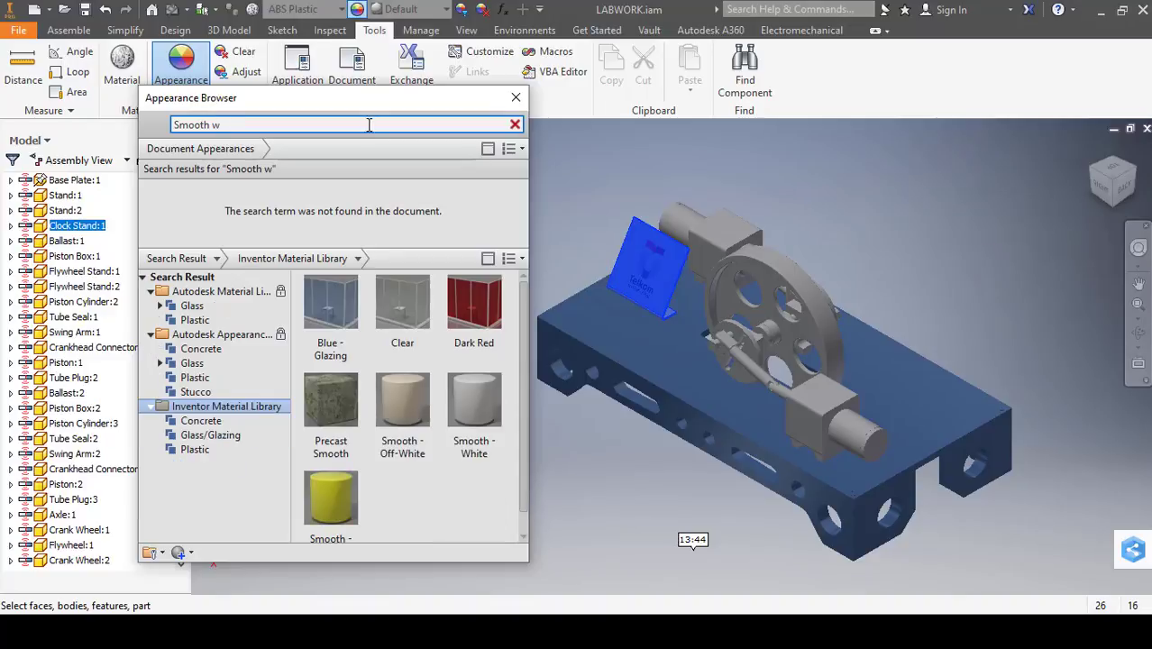
left_click(464, 455)
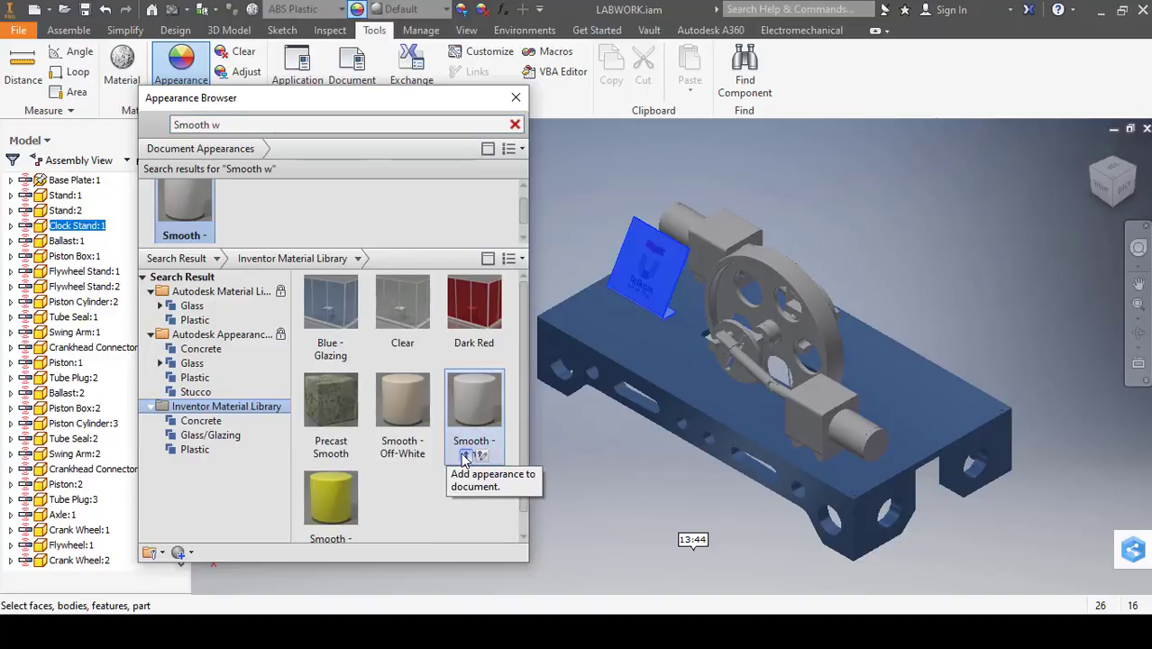
left_click(267, 122)
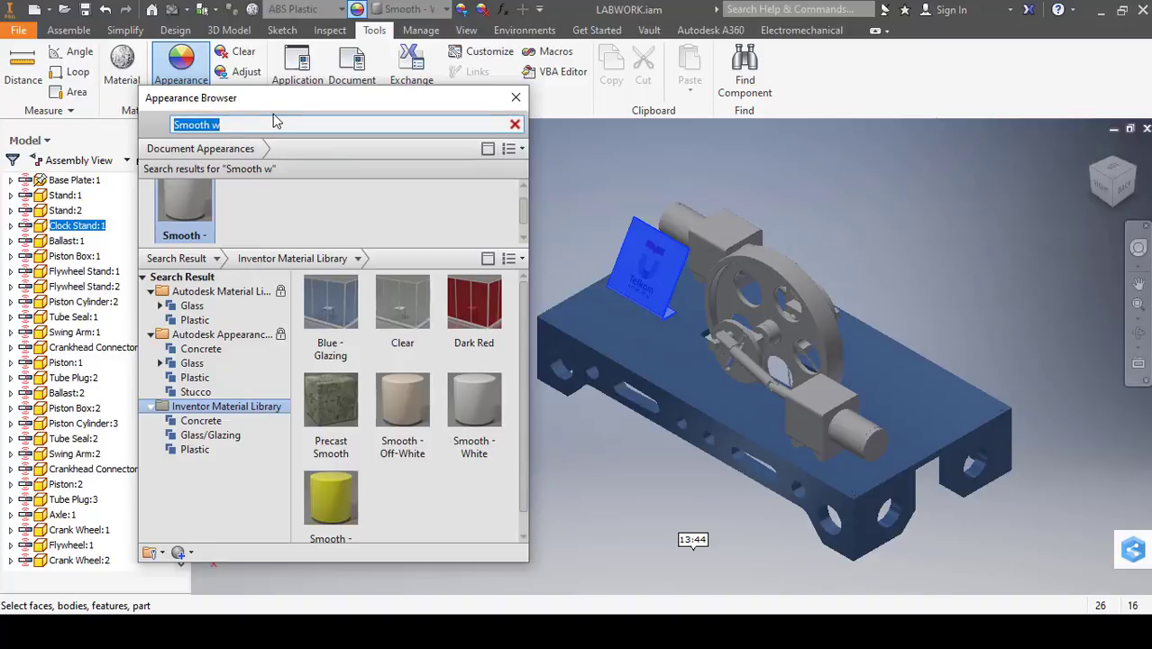
key("BackSpace")
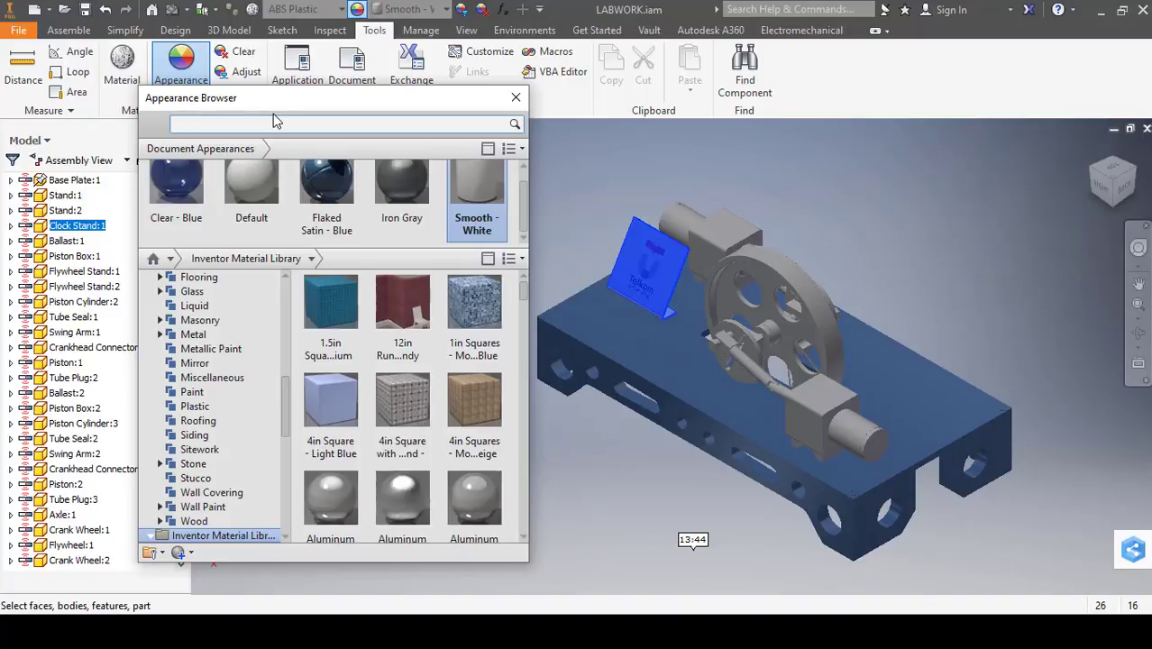
Search the appearances for "dark olive" and apply Dark Olive from the Inventor Material Library to both ballasts under the piston boxes
left_click(698, 285)
left_click(697, 278)
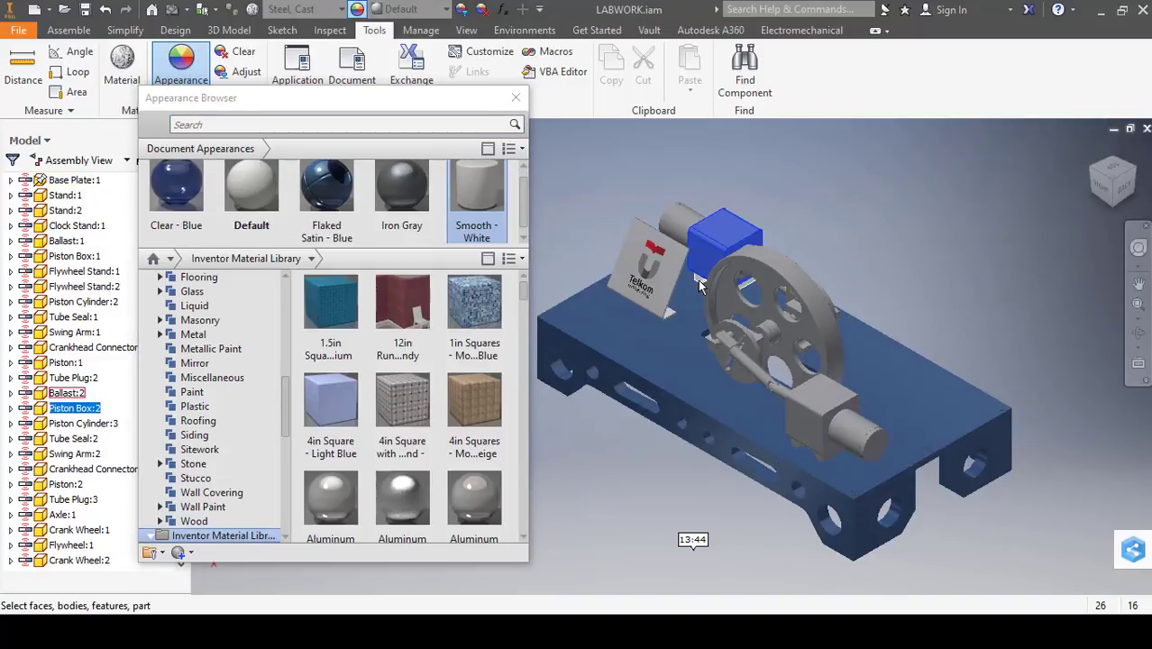
left_click(820, 464, "ctrl")
left_click(279, 123)
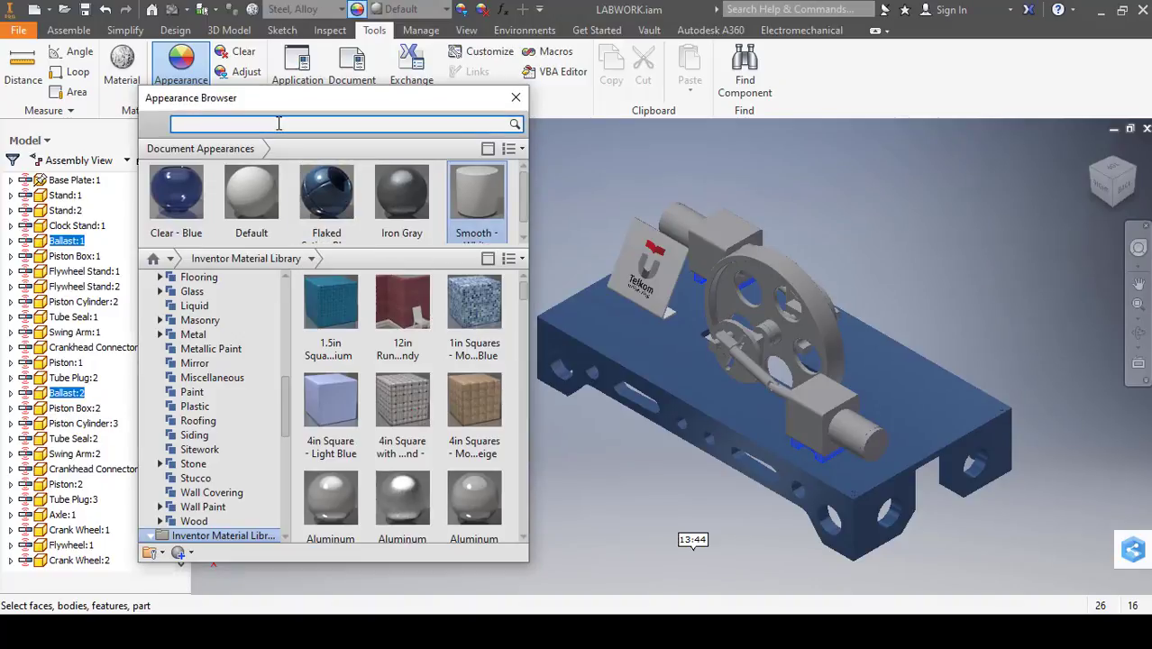
type("dark olive")
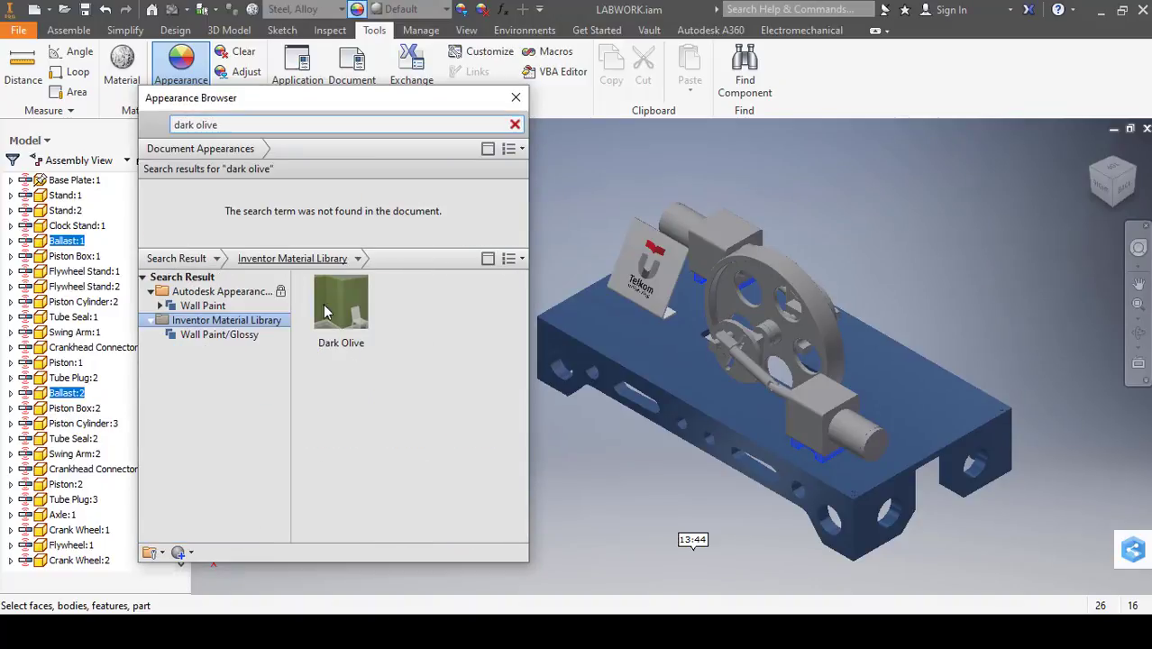
left_click(331, 357)
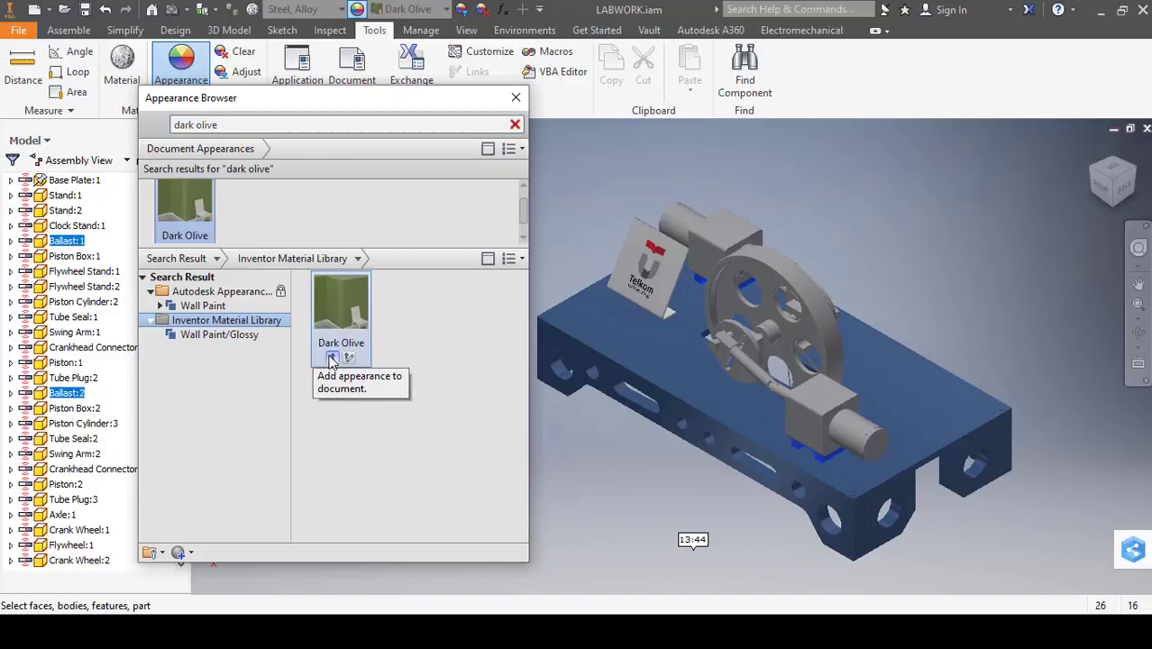
Search the appearances for "semi" and apply Semi-Polished from the Inventor Material Library to both piston boxes
left_click(714, 238)
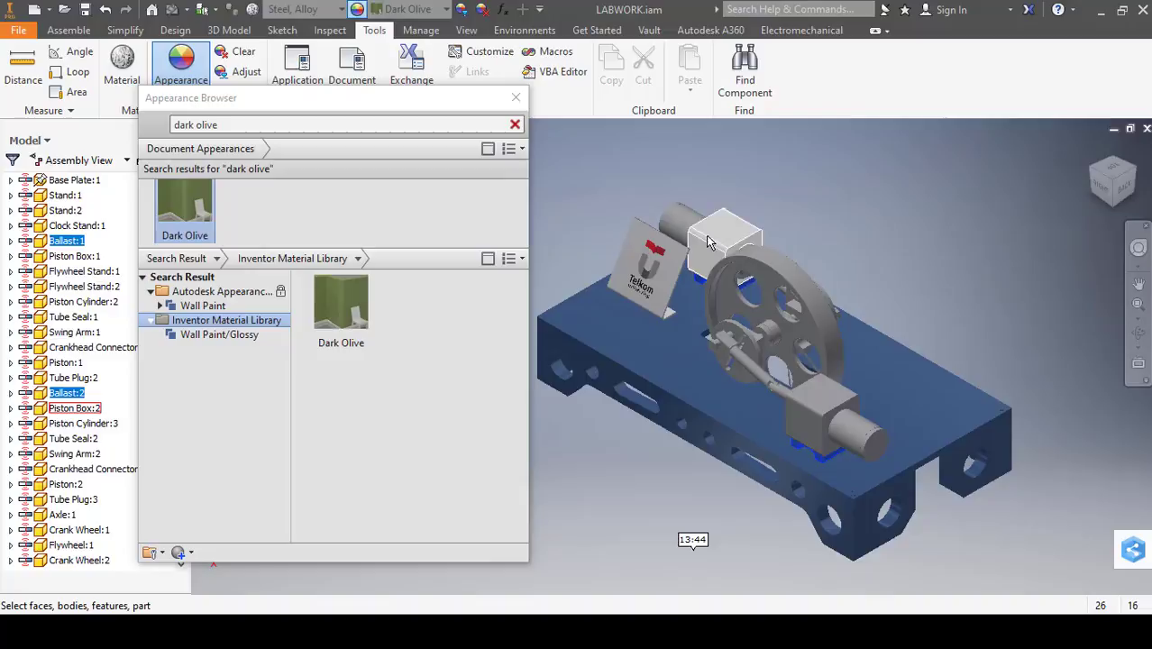
left_click(811, 408, "ctrl")
left_click(387, 123)
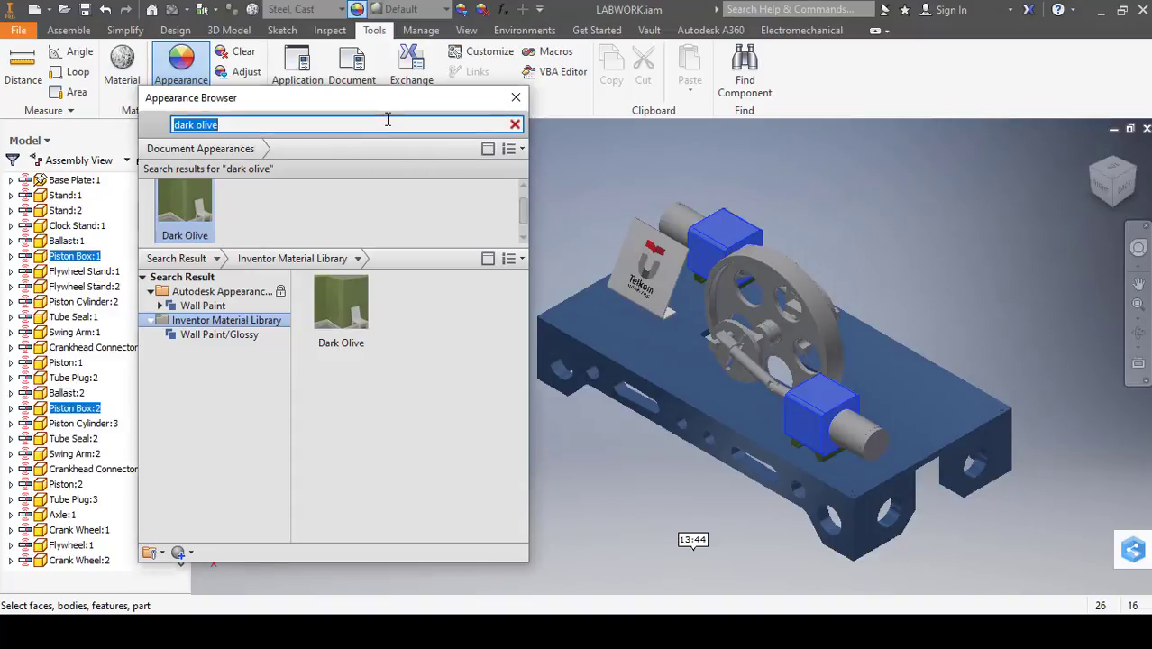
type("semi")
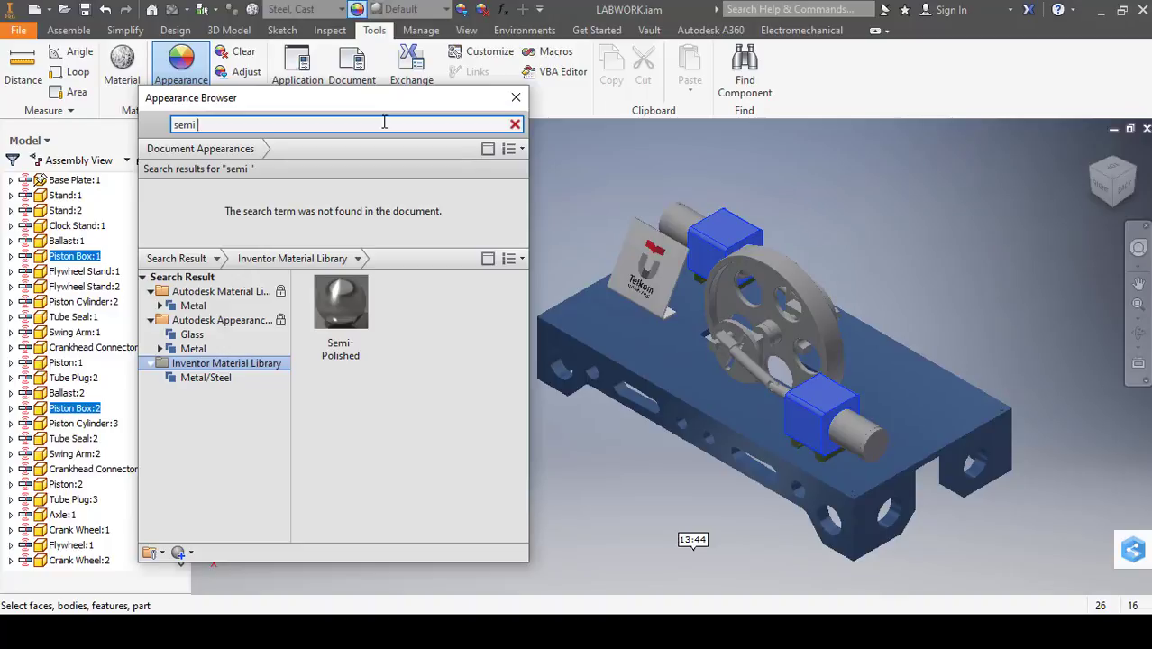
left_click(331, 360)
left_click(331, 358)
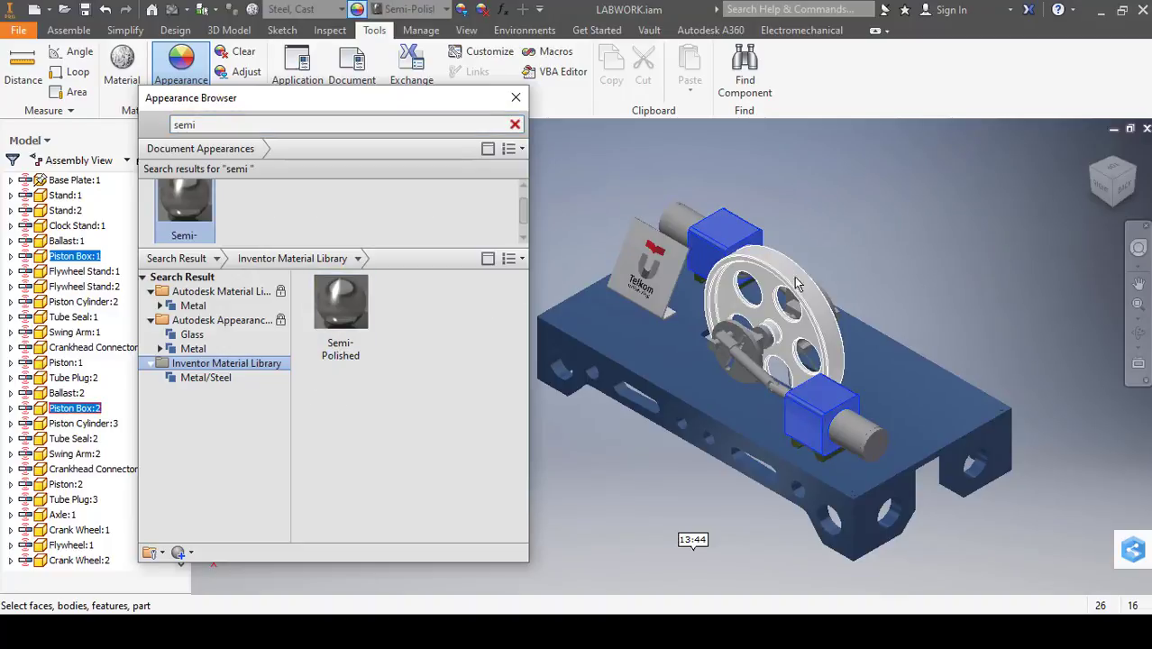
Apply the Semi-Polished appearance to both flywheel stands beside the flywheel
middle_click_drag(906, 277, 883, 316)
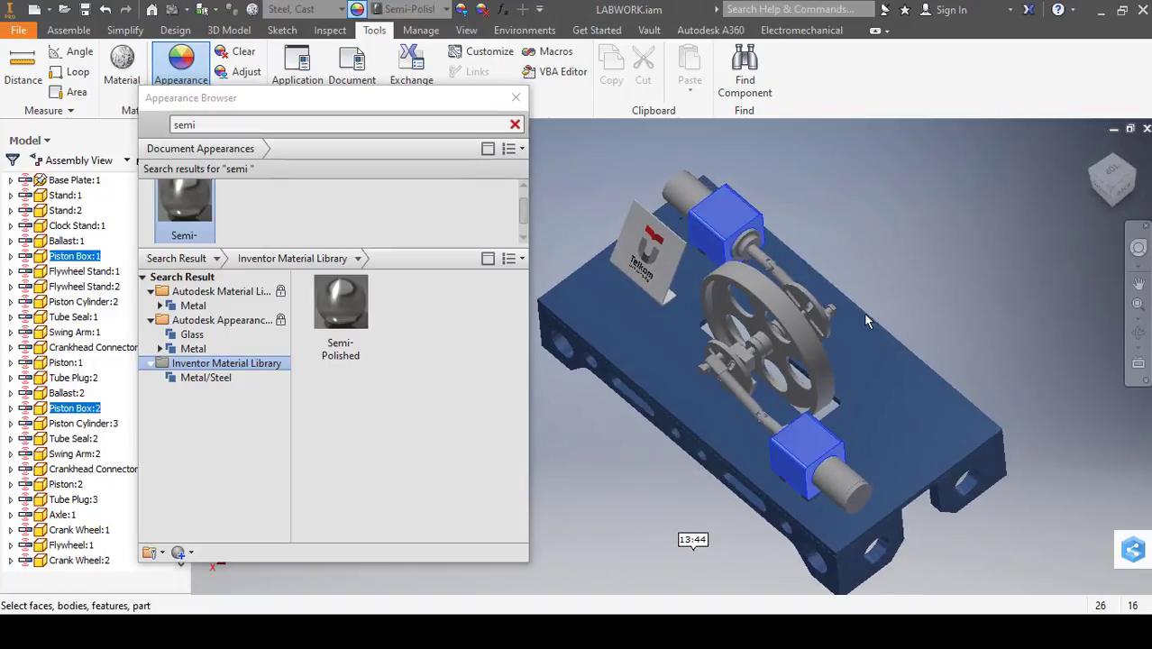
left_click(746, 354)
middle_click_drag(869, 414, 827, 399, "shift")
left_click(805, 343, "ctrl")
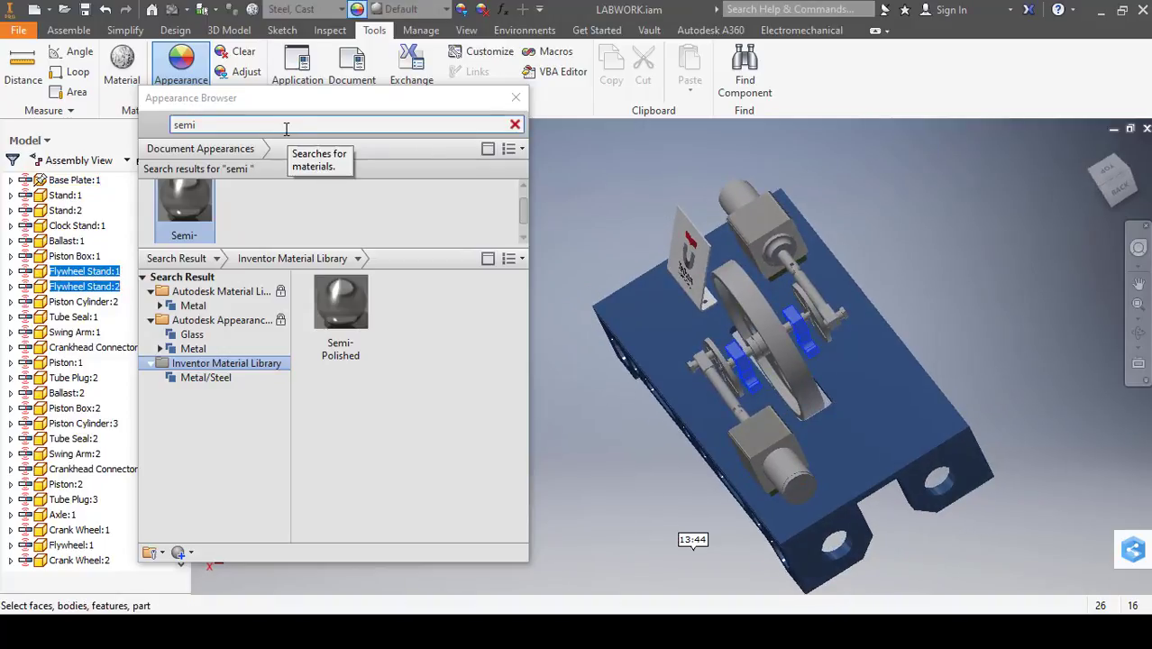
left_click(329, 359)
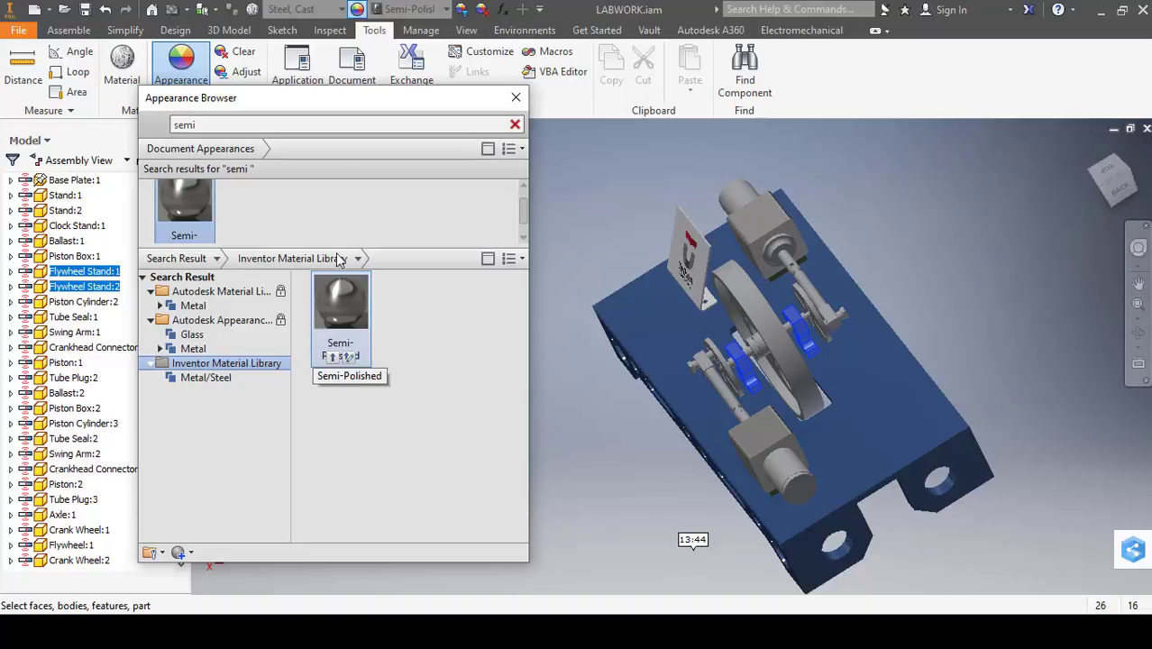
Search the appearances for "steel - p", apply Steel - Polished to both tube seals and clear the selection
left_click(786, 256)
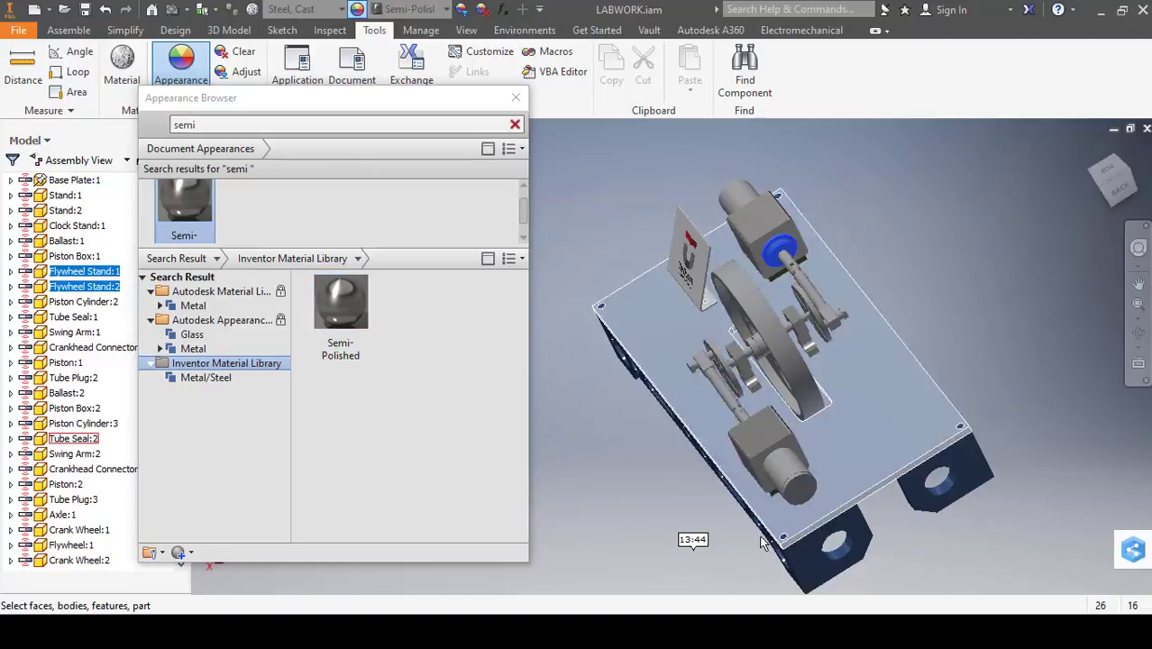
middle_click_drag(761, 539, 865, 524, "shift")
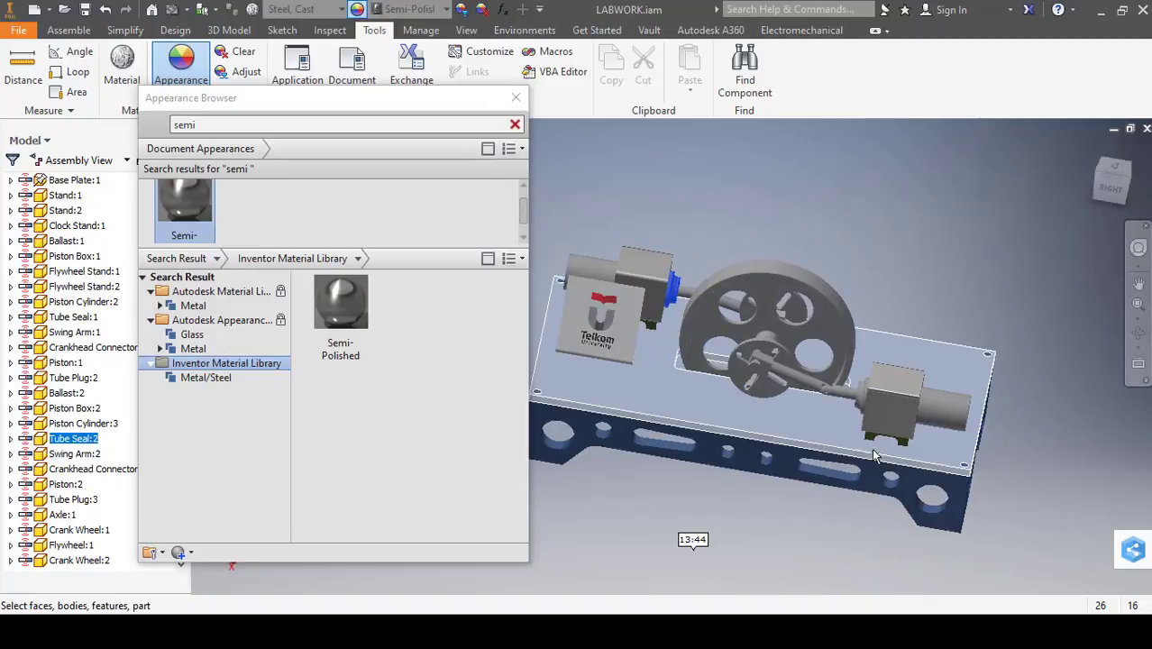
left_click(861, 412, "ctrl")
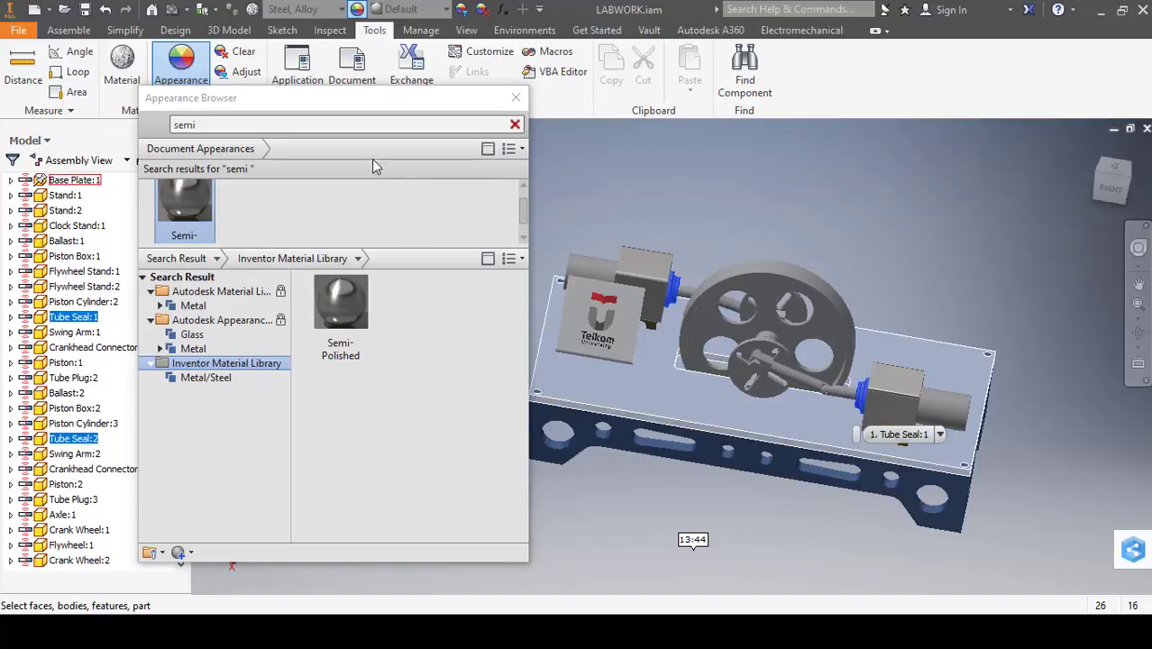
left_click(342, 127)
type("steel")
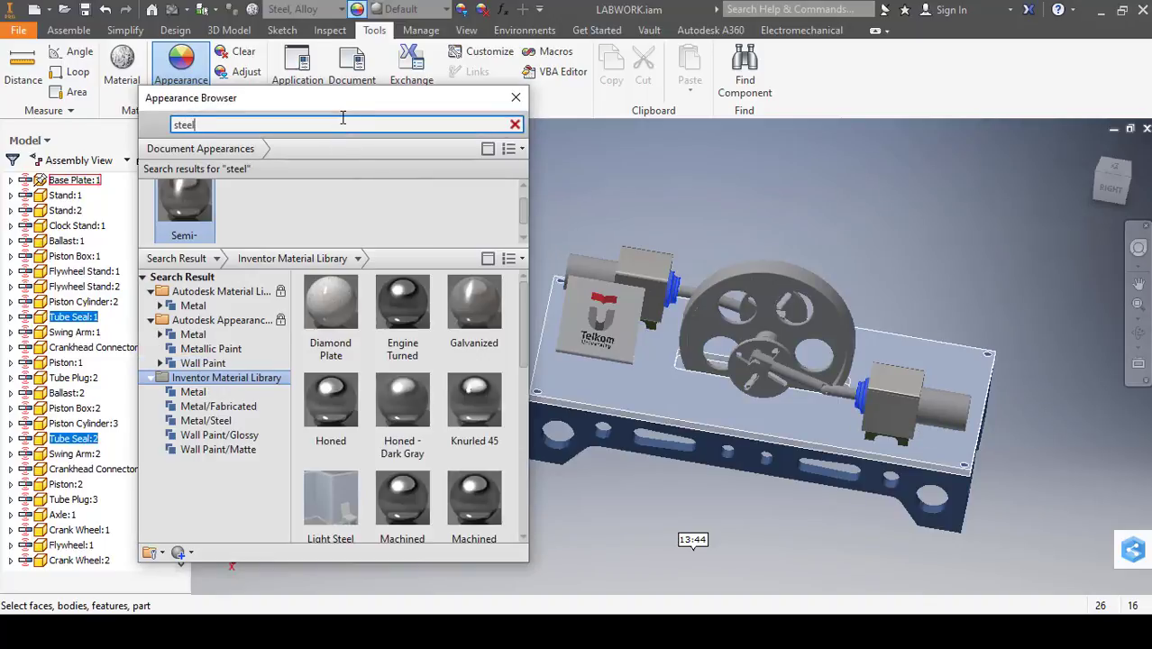
type("-po")
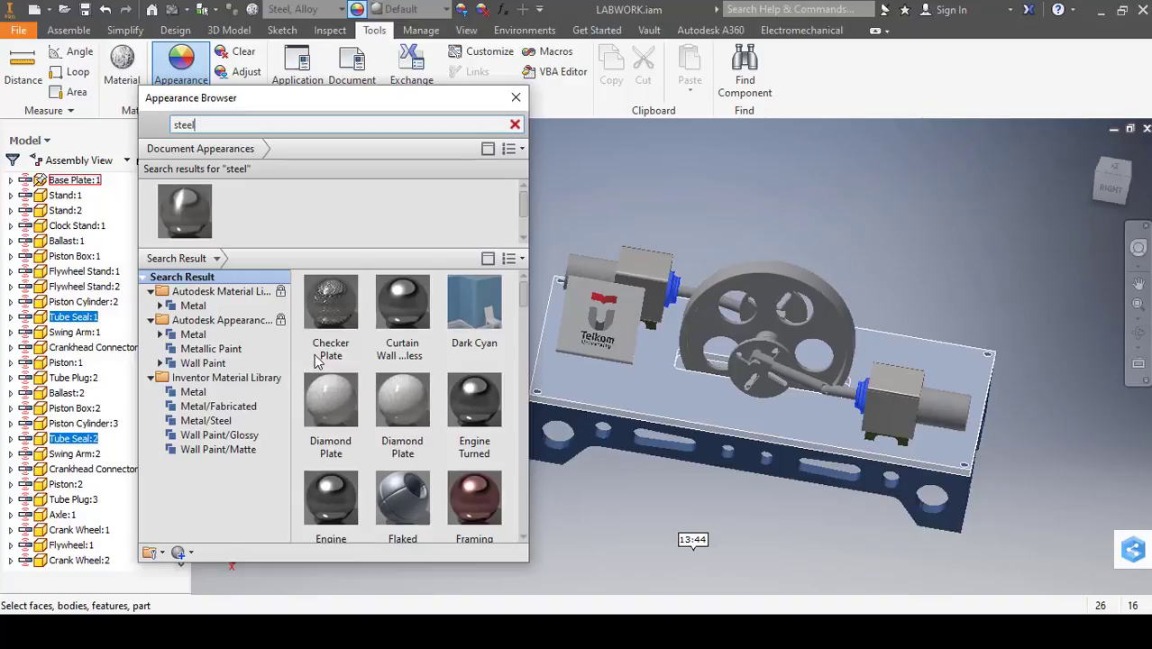
type("- p")
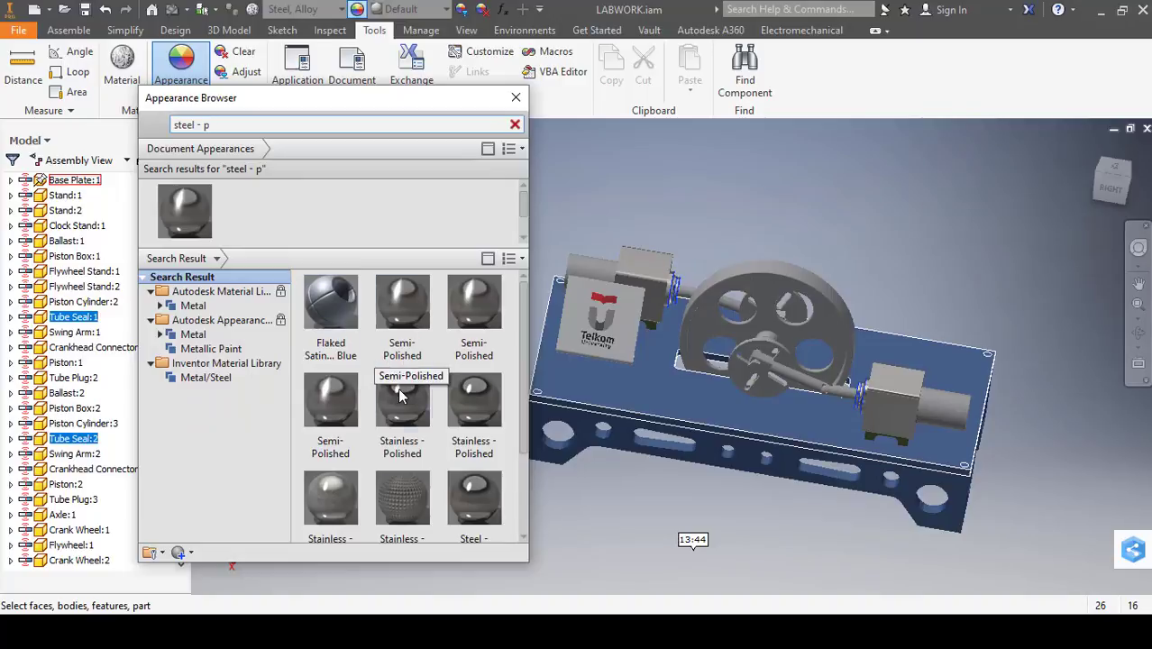
scroll(481, 424, "down", 2)
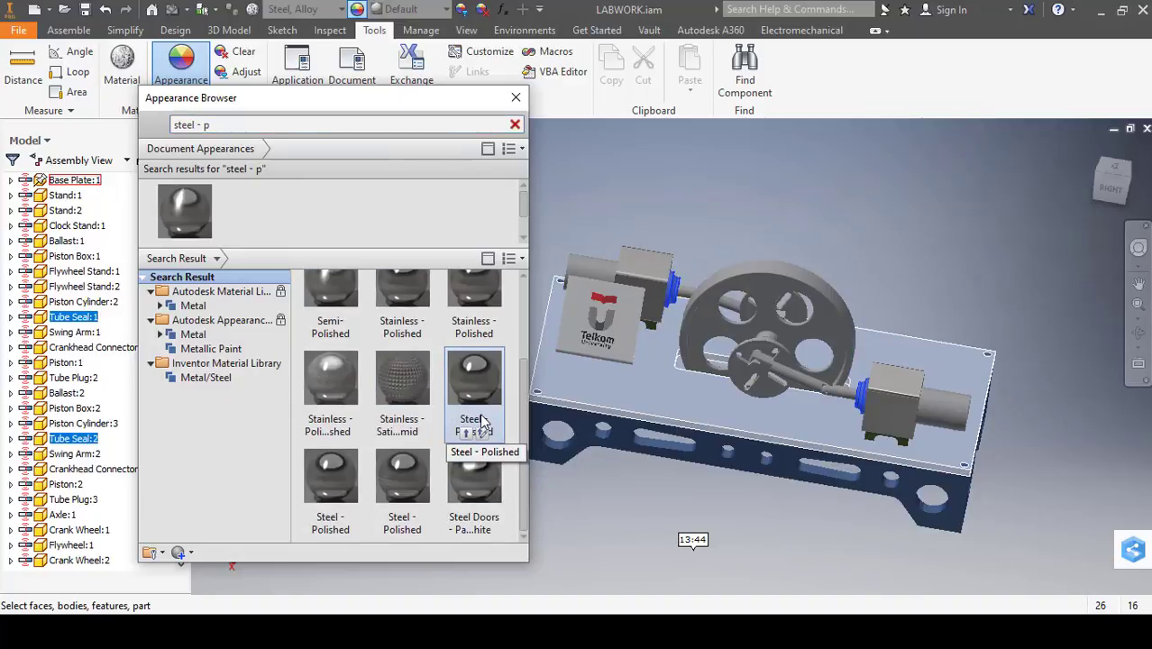
left_click(396, 487)
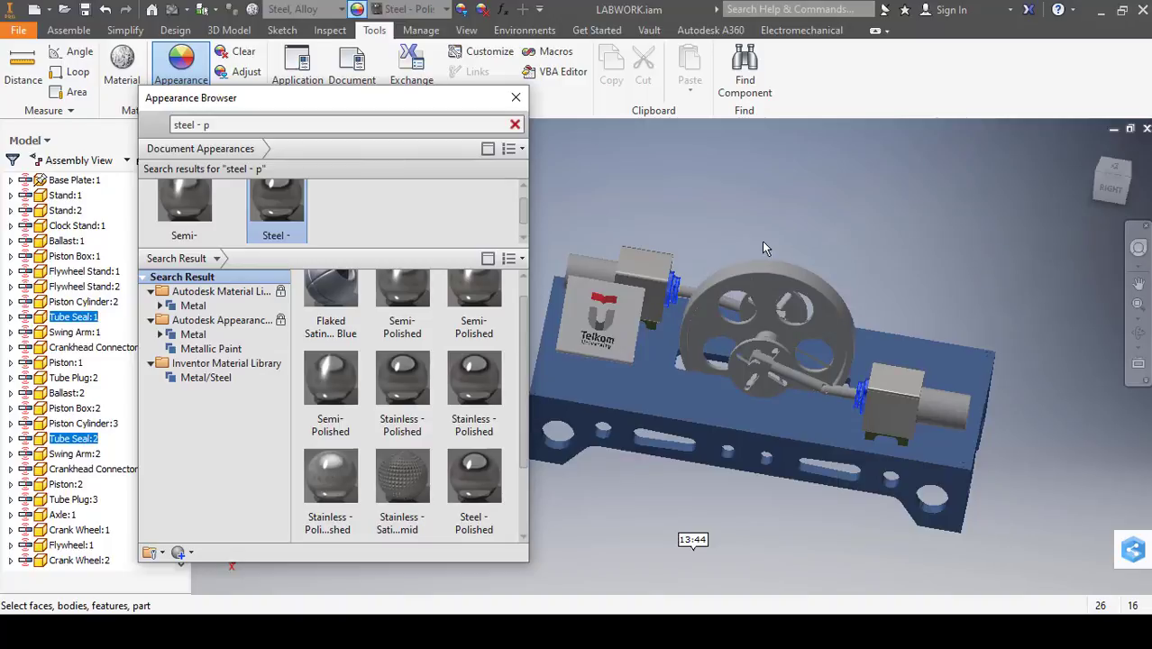
left_click(806, 164)
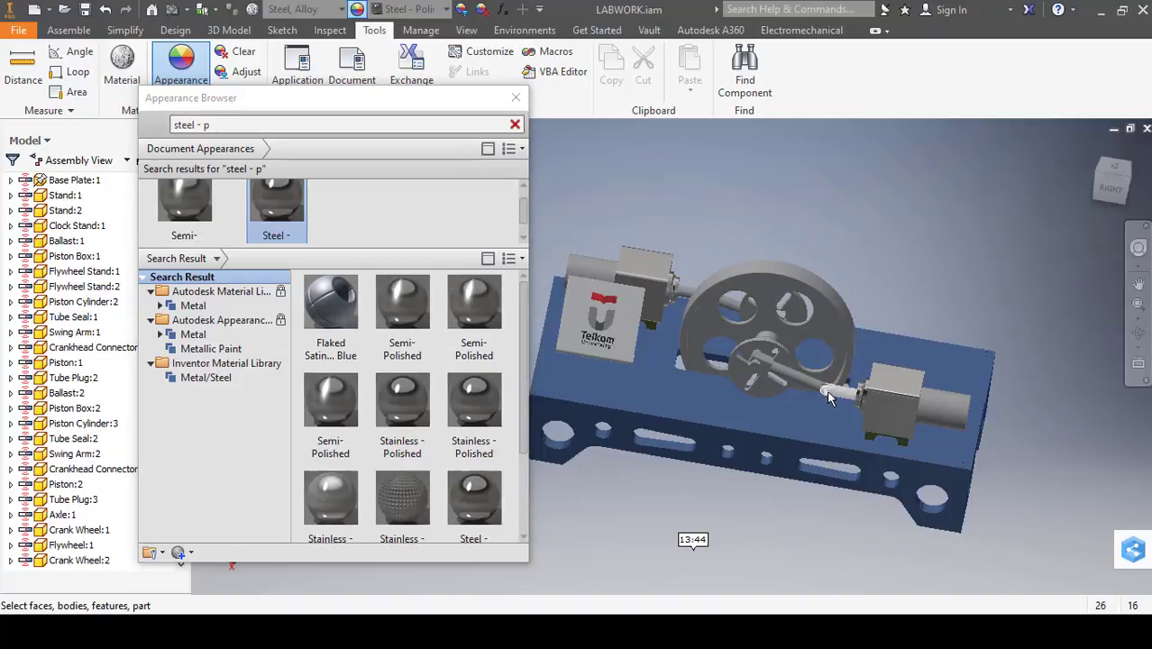
Search the appearances for "semi" and apply Semi-Polished to both swing arms
left_click(799, 382)
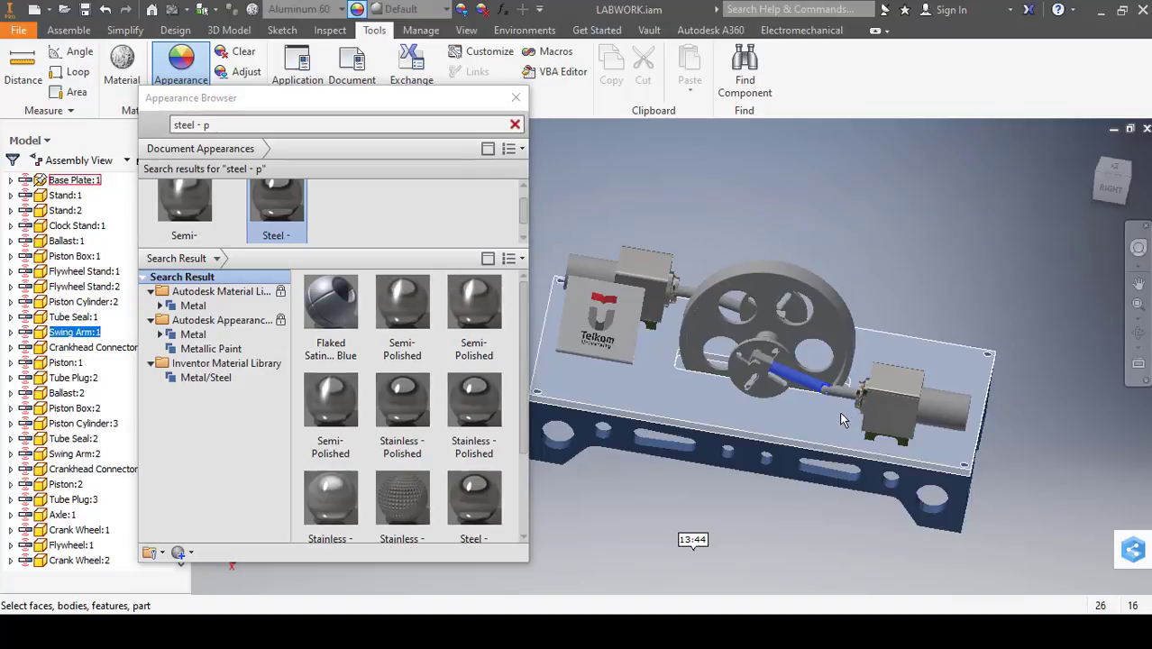
middle_click_drag(838, 411, 736, 253, "shift")
left_click(732, 270)
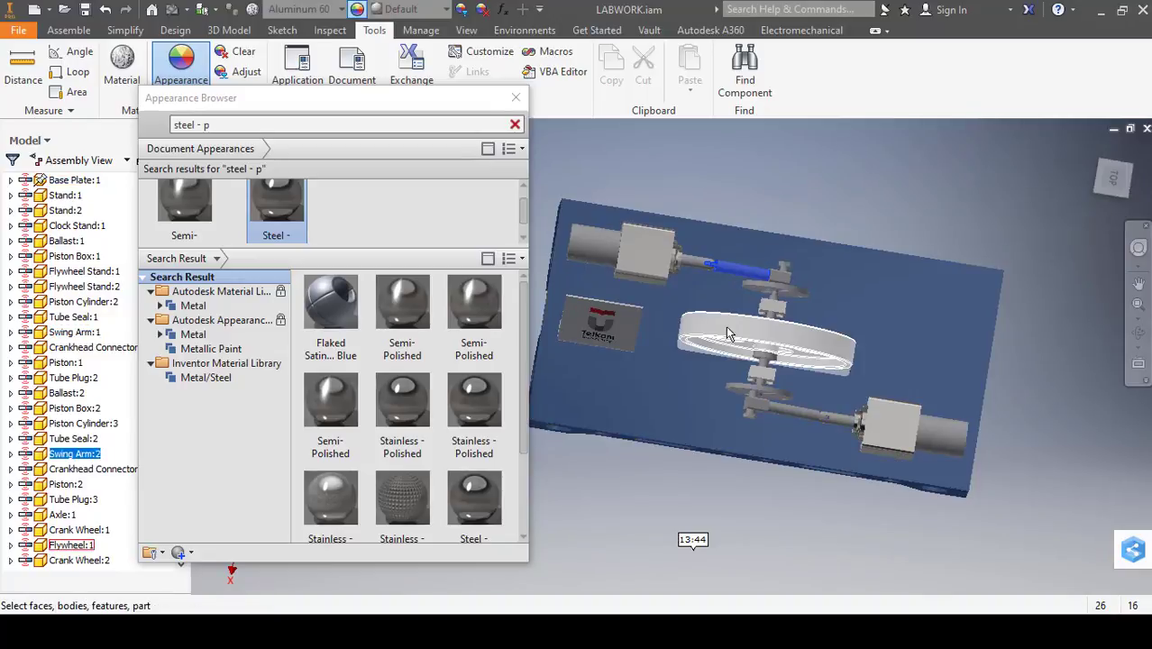
left_click(808, 417, "ctrl")
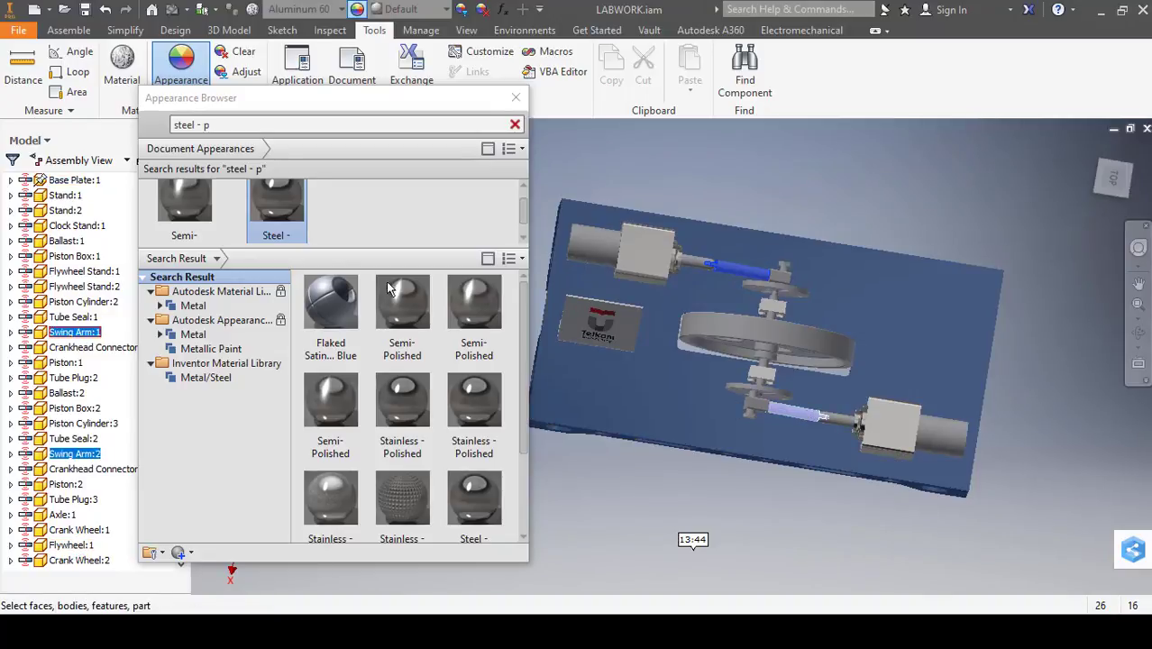
left_click(295, 125)
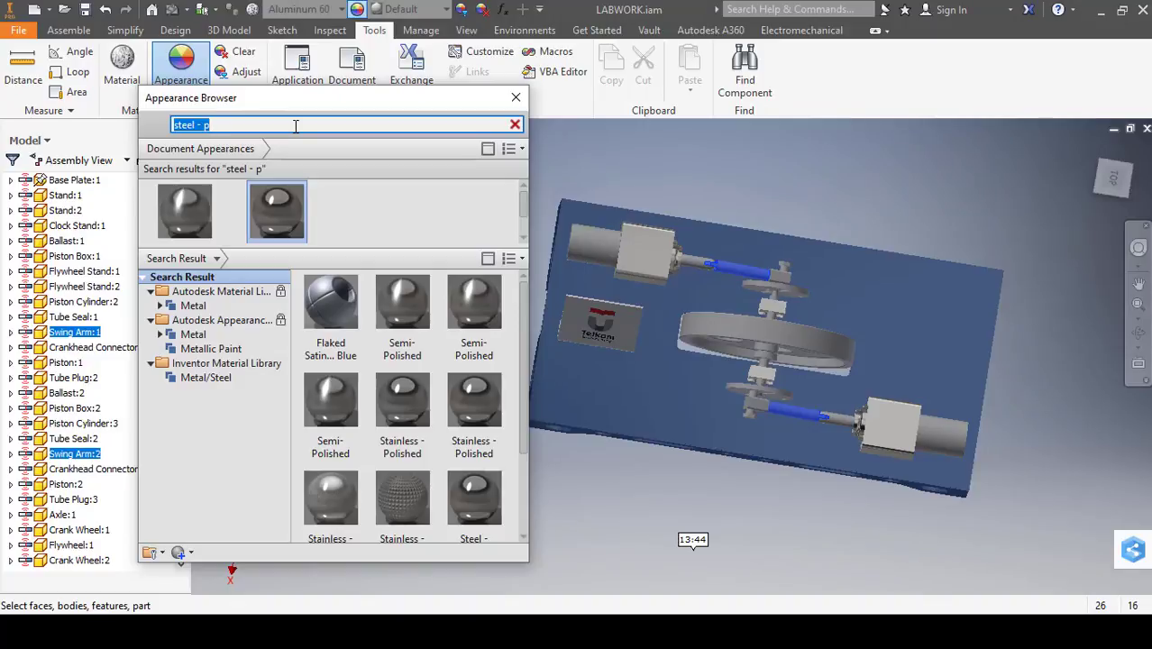
type("semi")
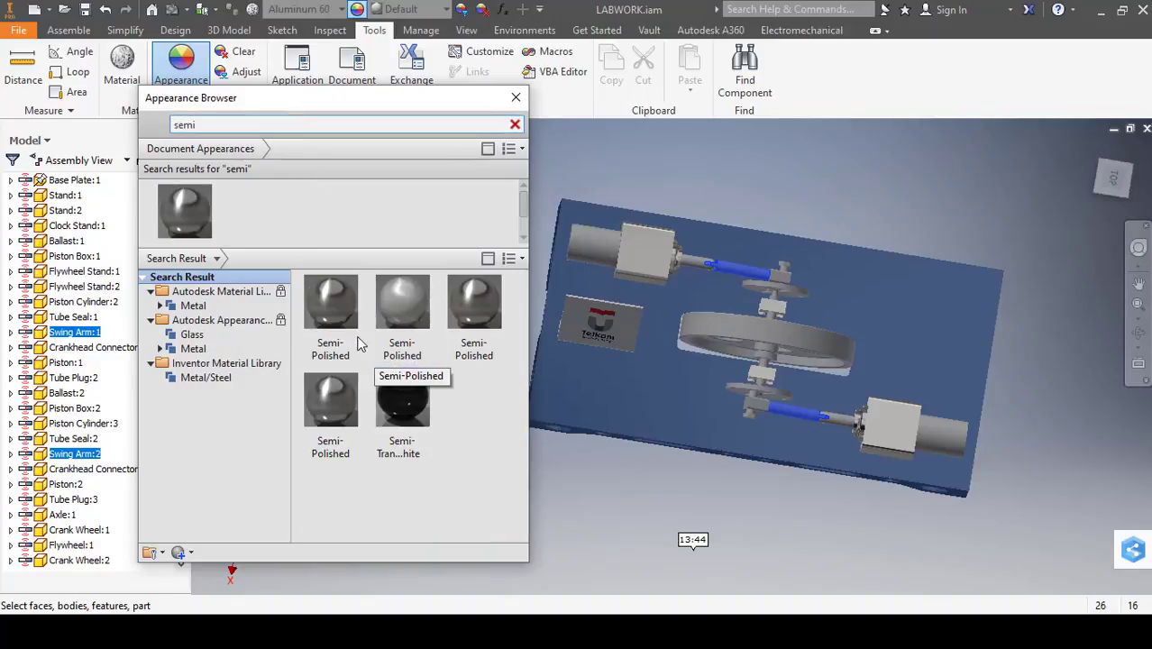
left_click(326, 361)
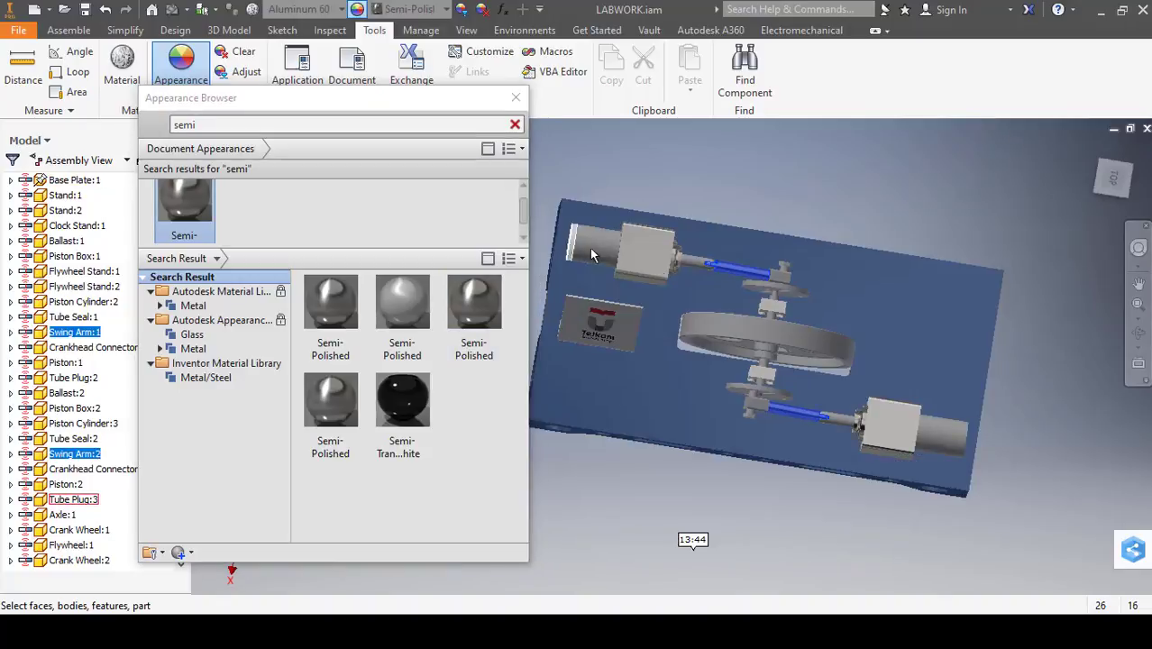
Search the appearances for "semi" again and apply Semi-Polished to the tube plugs at the ends of both piston cylinders
left_click(573, 245)
left_click(964, 442, "ctrl")
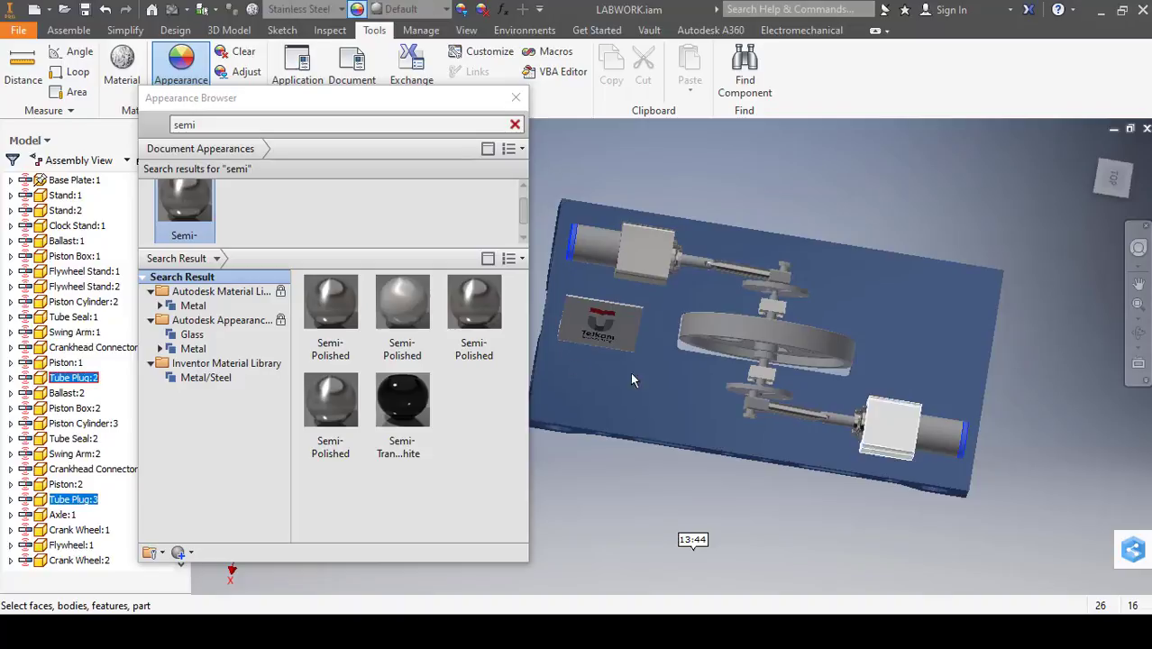
left_click(251, 126)
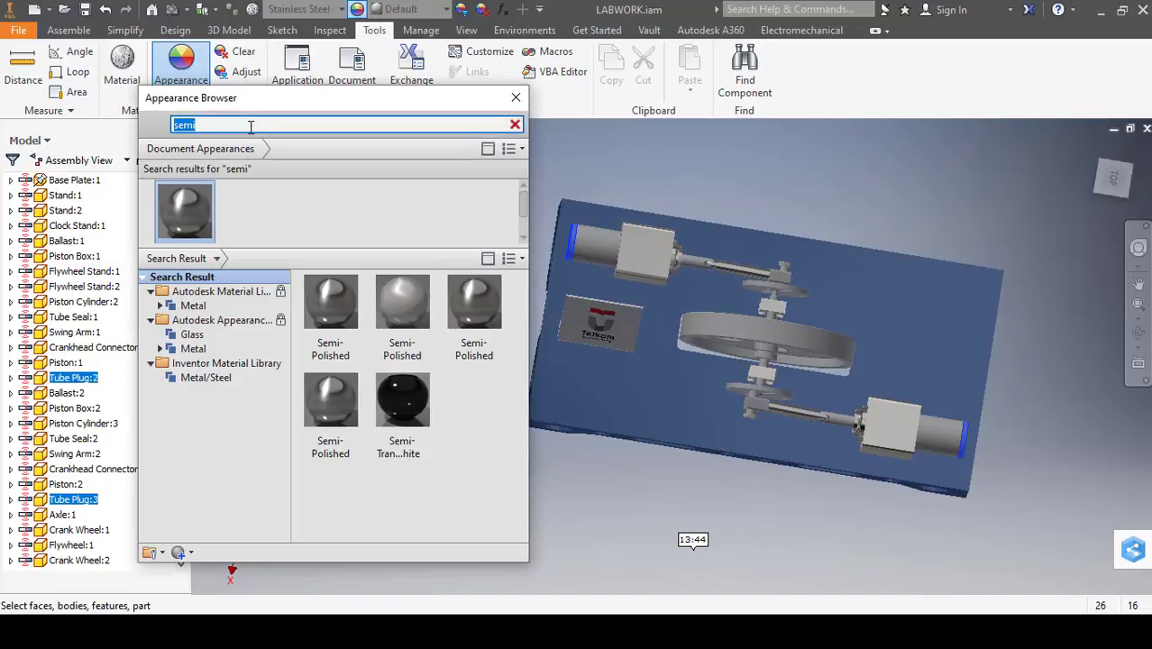
key("BackSpace")
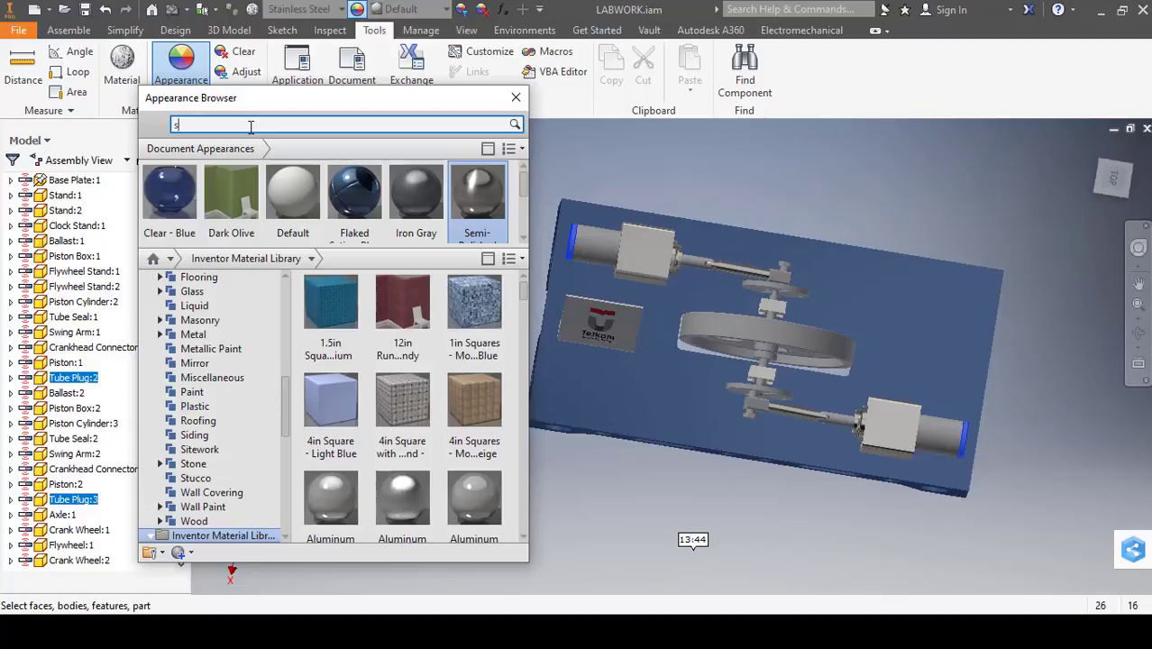
type("semi")
key("Return")
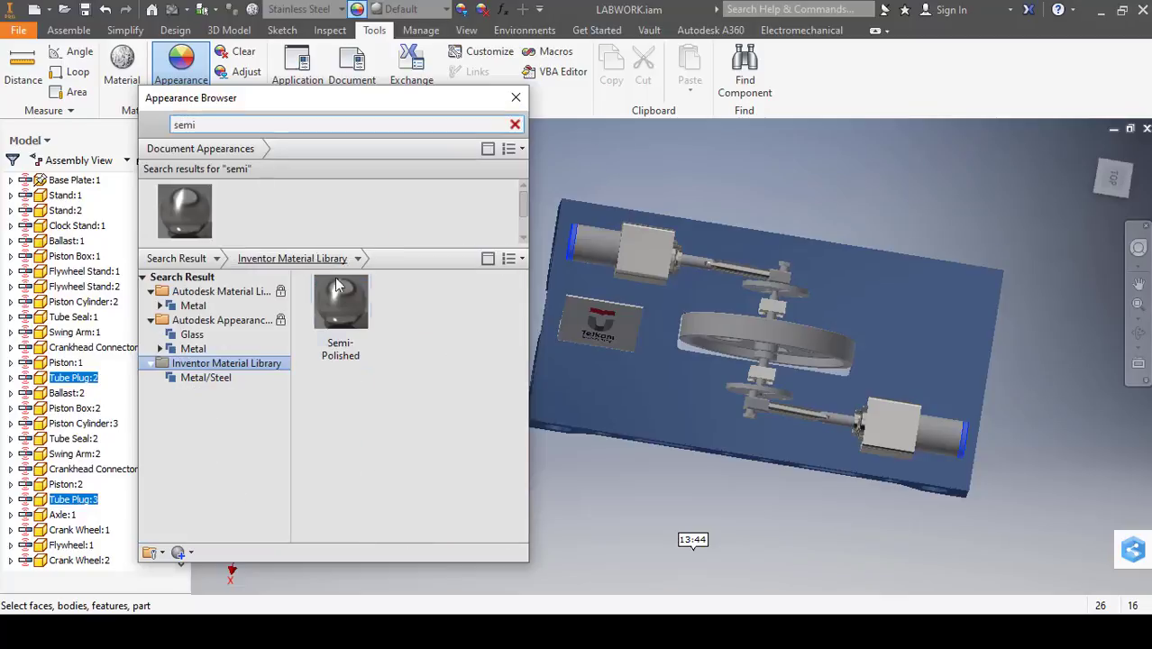
left_click(335, 358)
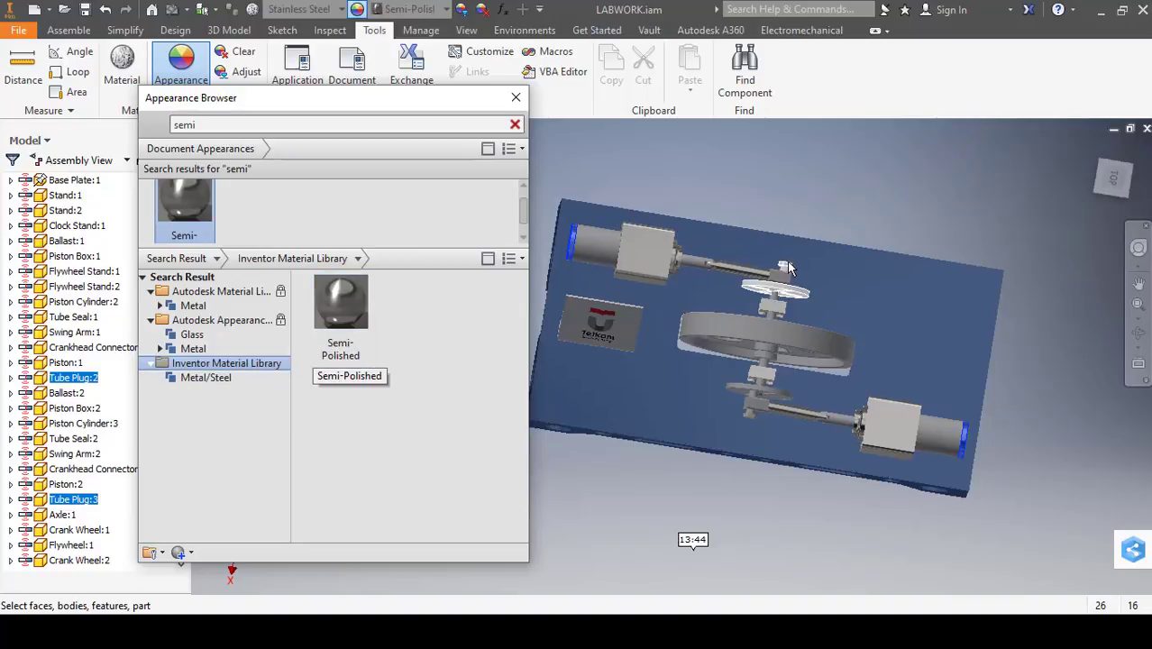
Search the appearances for "glossy" and apply Glossy - Gold to both crankhead connectors
left_click(763, 403)
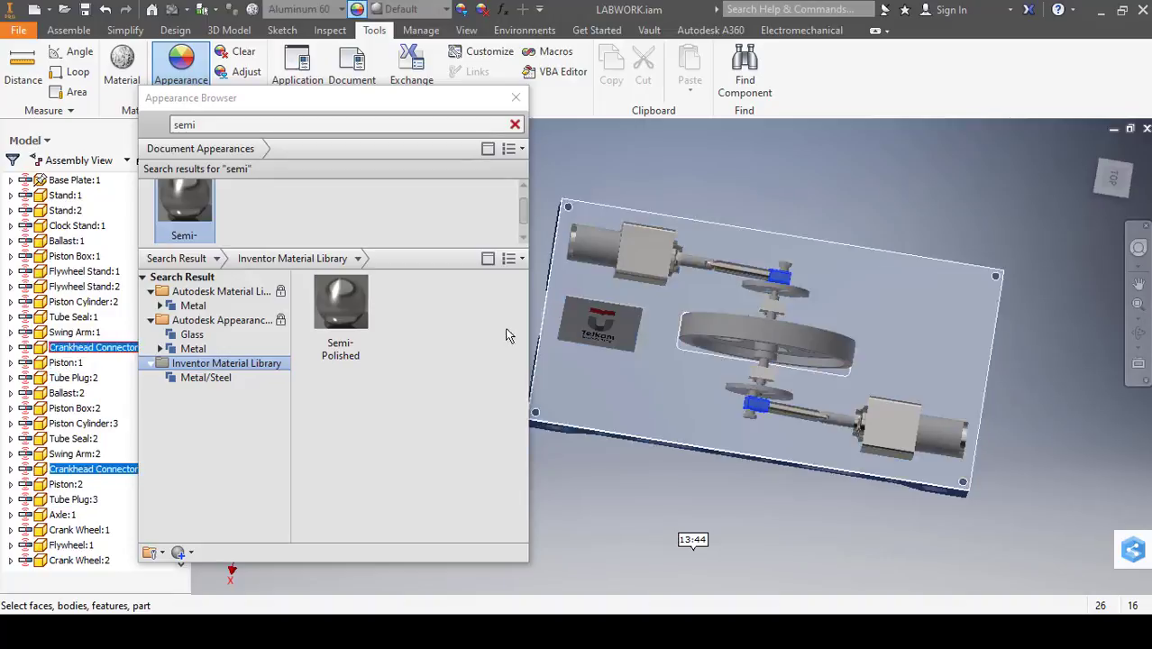
left_click(281, 121)
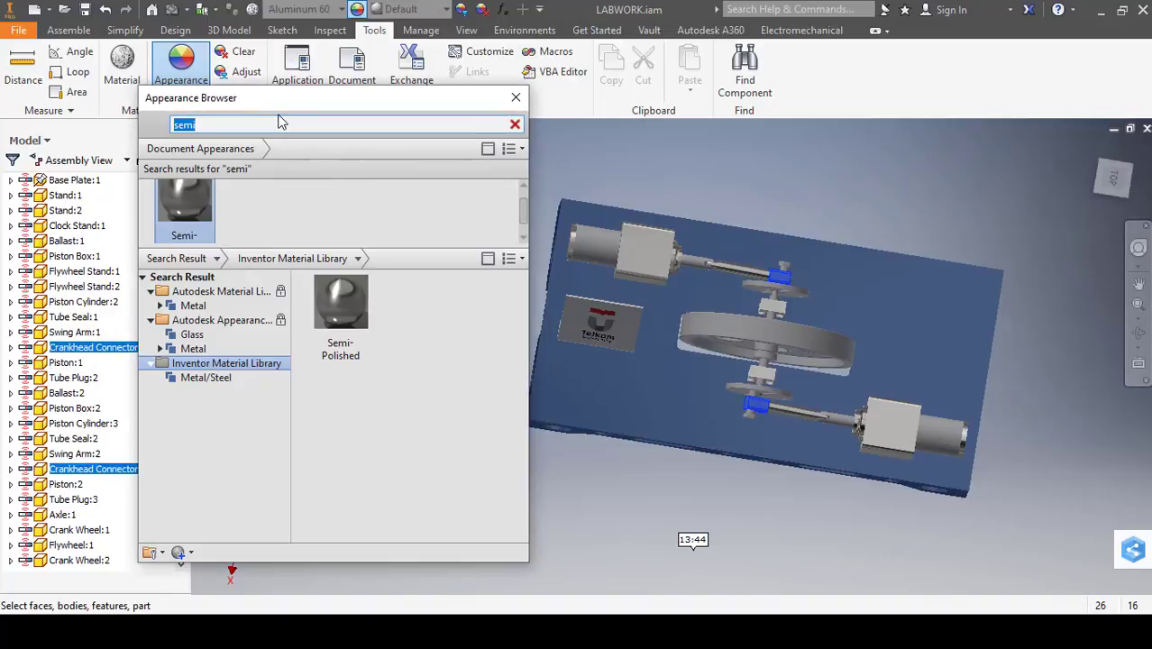
type("glossy")
key("Return")
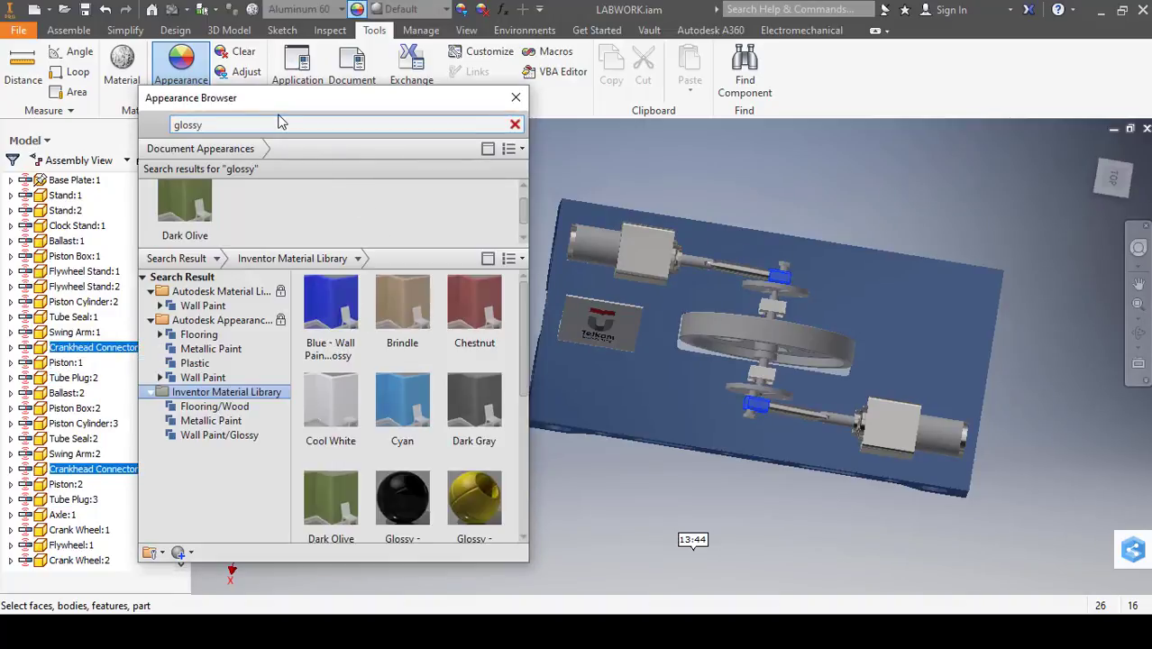
scroll(464, 505, "down", 5)
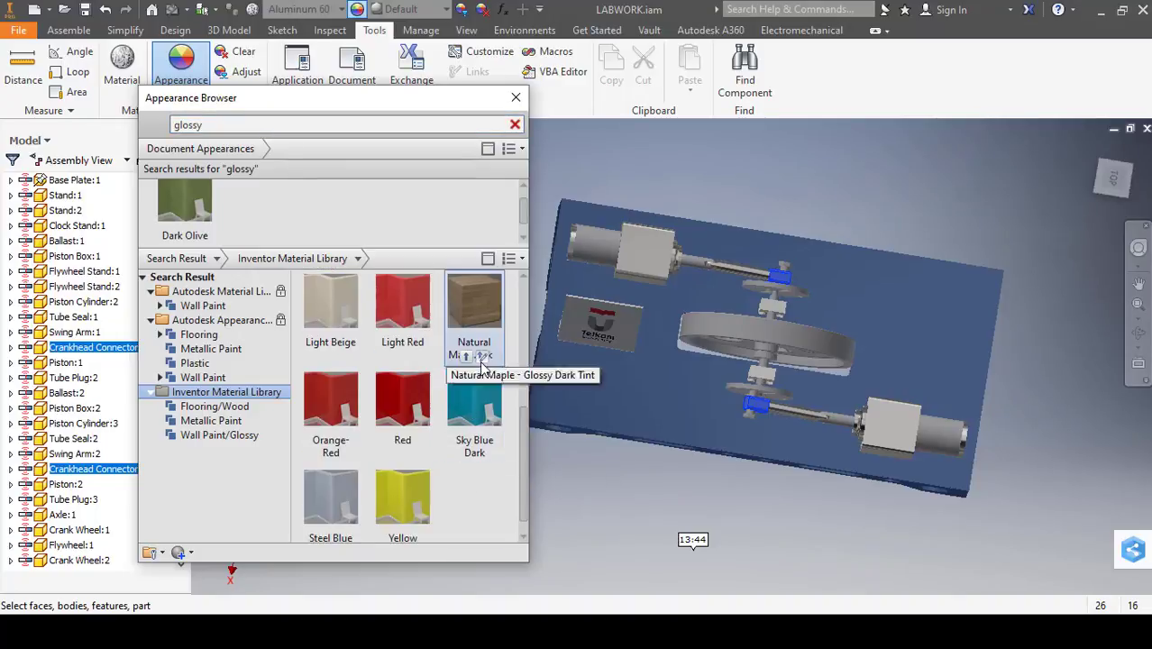
scroll(460, 456, "down", 3)
left_click(475, 530)
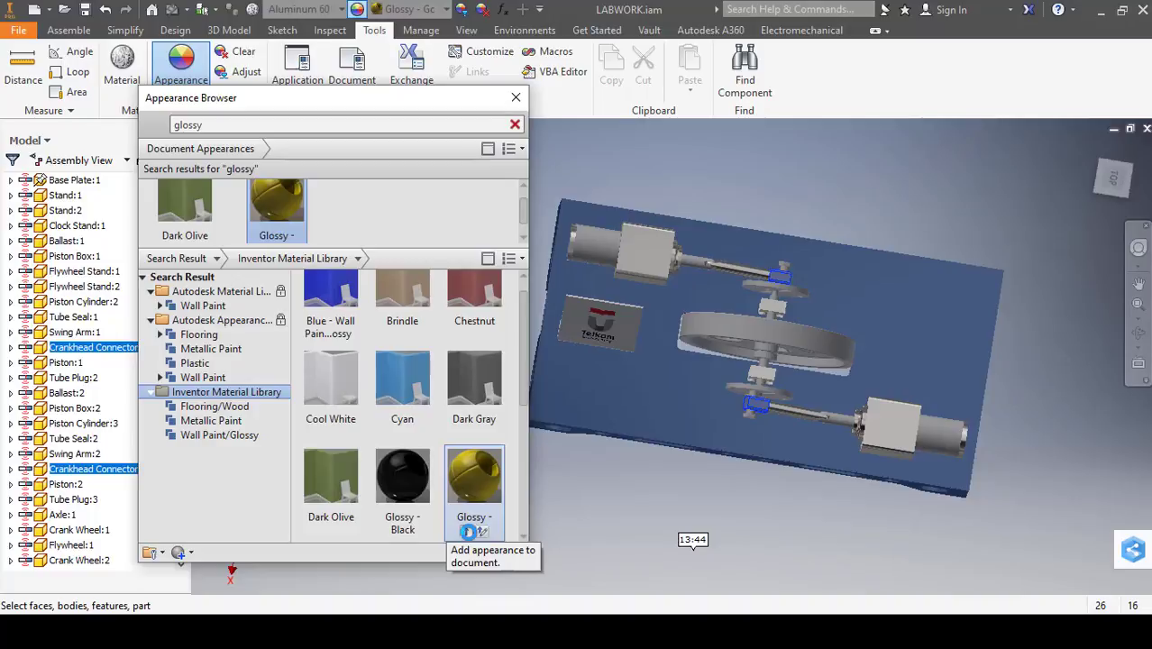
Search the appearances for "semi", apply Semi-Polished to both pistons, then clear the search and the selection
left_click(689, 269)
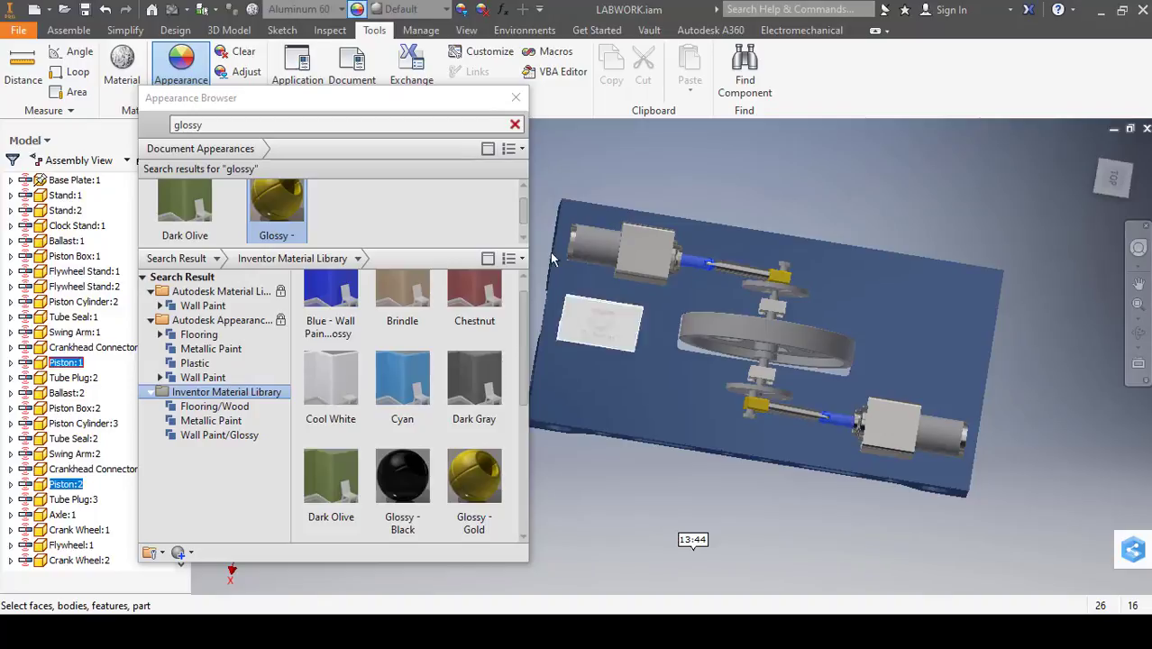
double_click(309, 126)
type("semi")
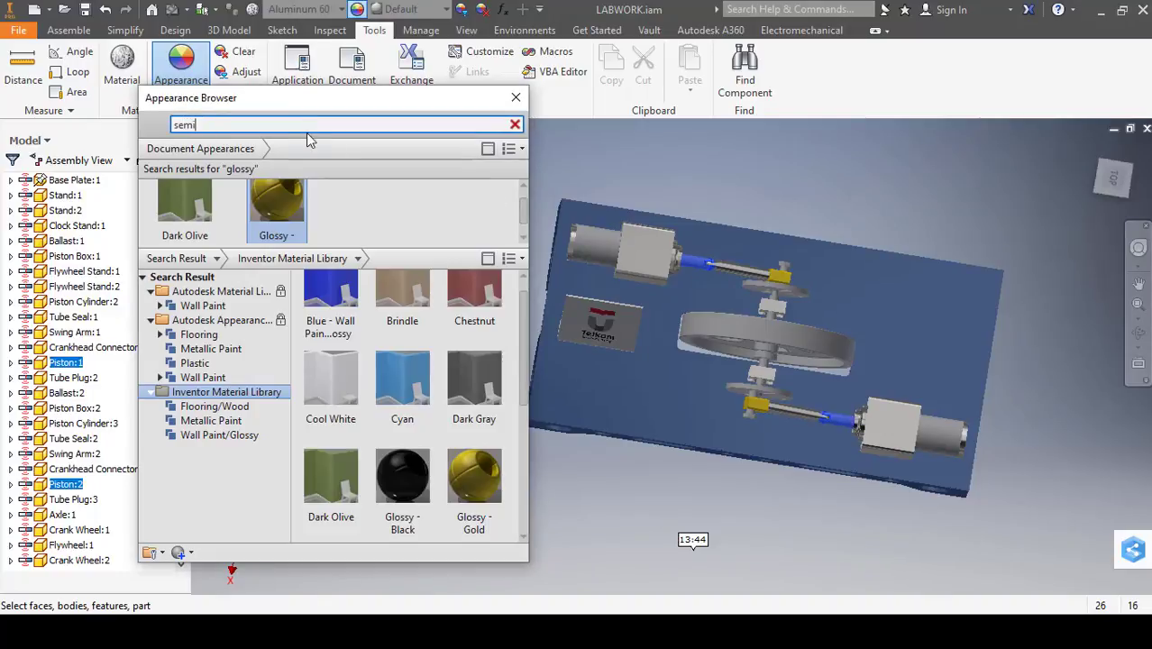
key("Return")
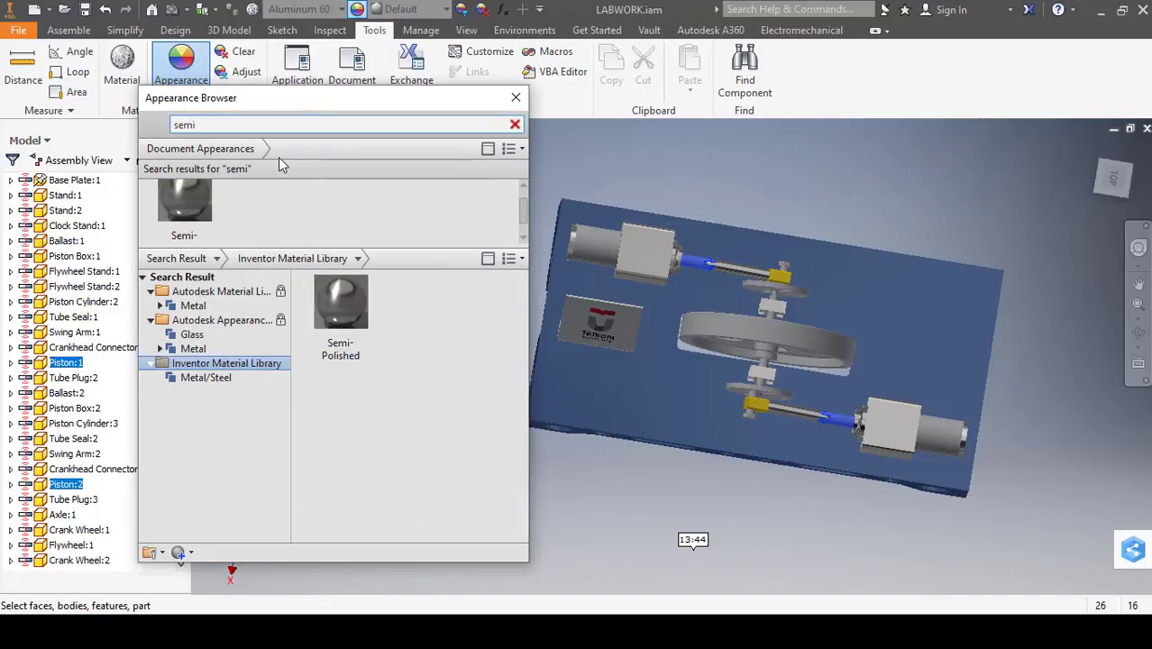
left_click(333, 355)
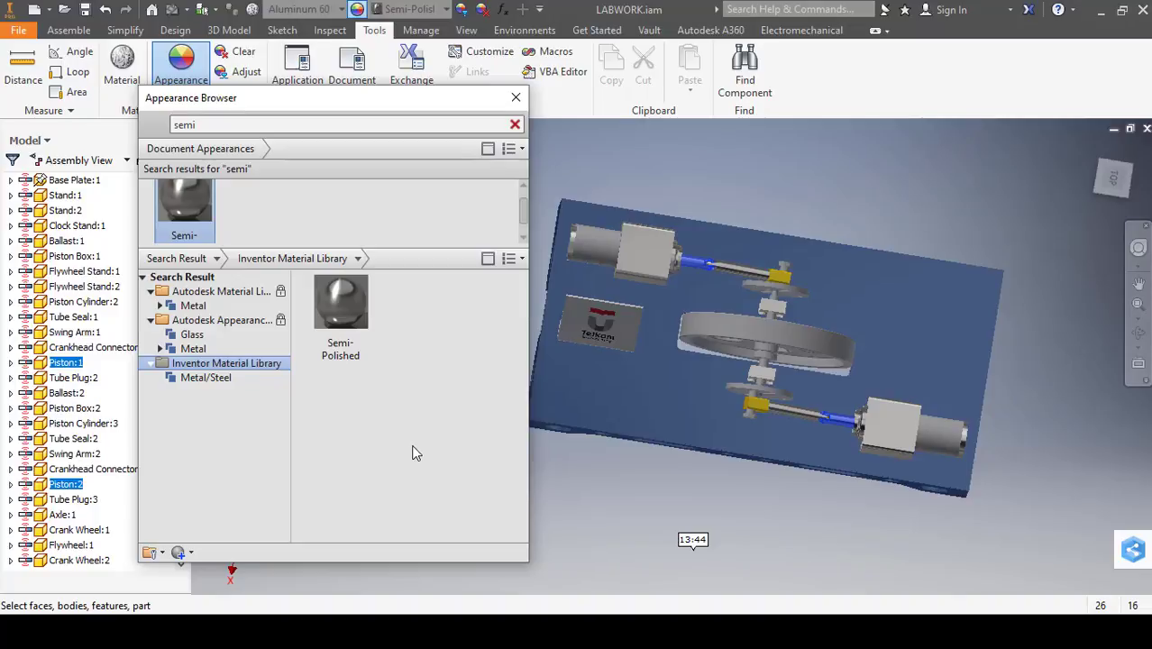
left_click(514, 126)
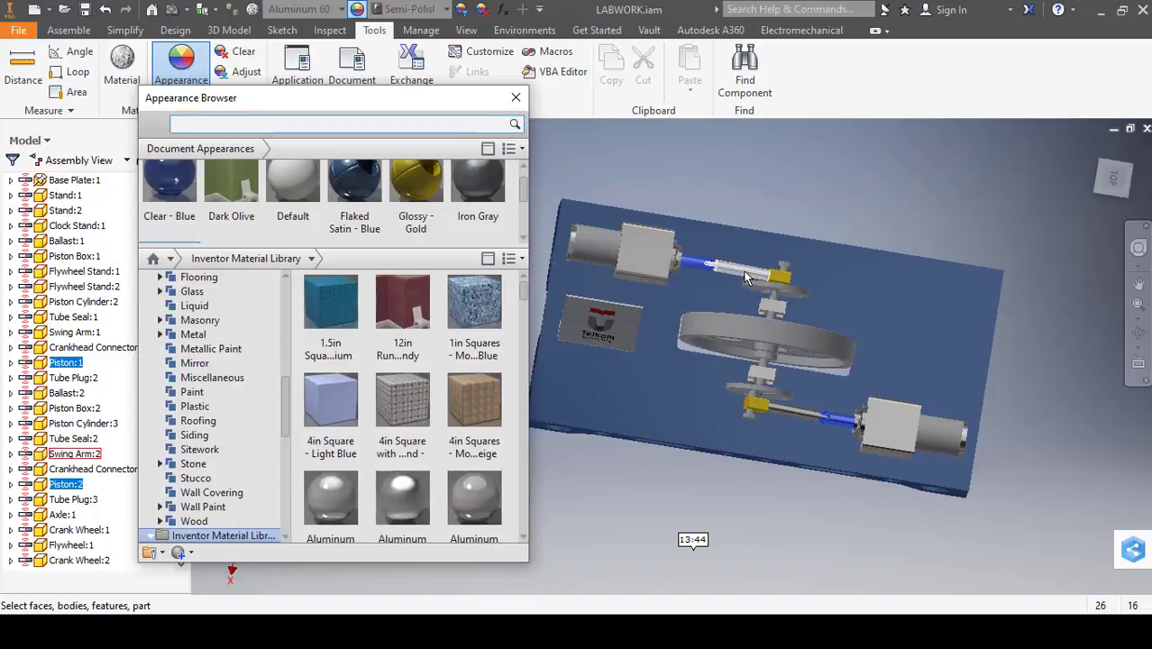
left_click(813, 213)
Search the appearances for "clear", apply Clear - Blue to both piston cylinders and clear the selection
middle_click_drag(845, 357, 890, 337, "shift")
left_click(932, 407)
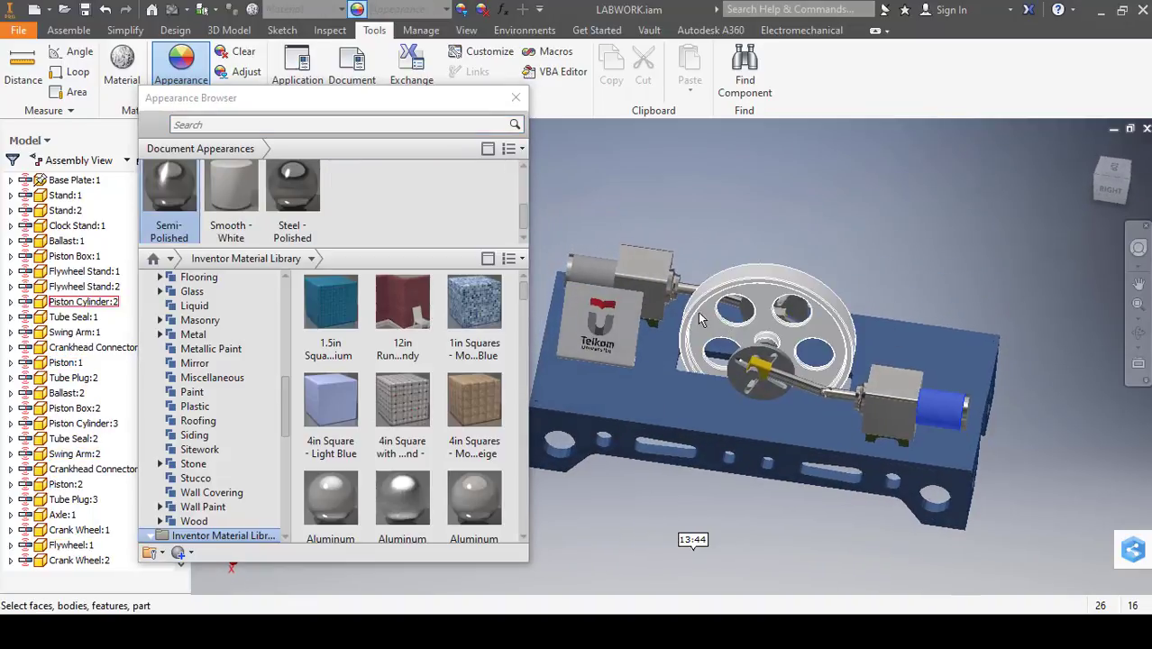
left_click(590, 270, "ctrl")
left_click(238, 124)
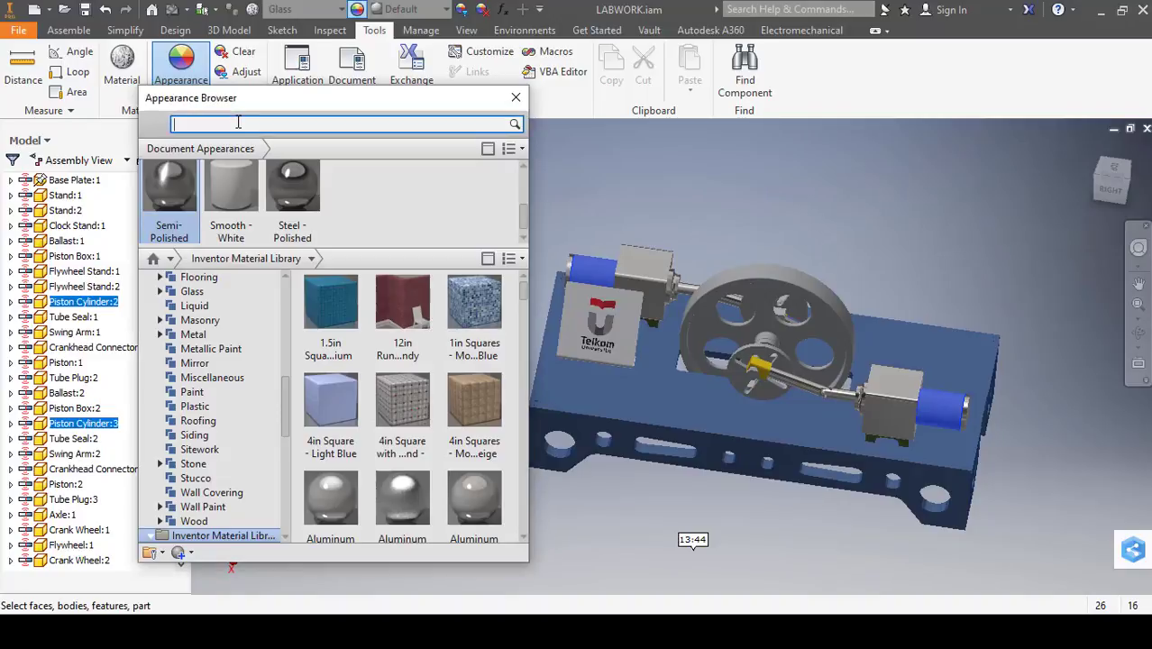
type("clear")
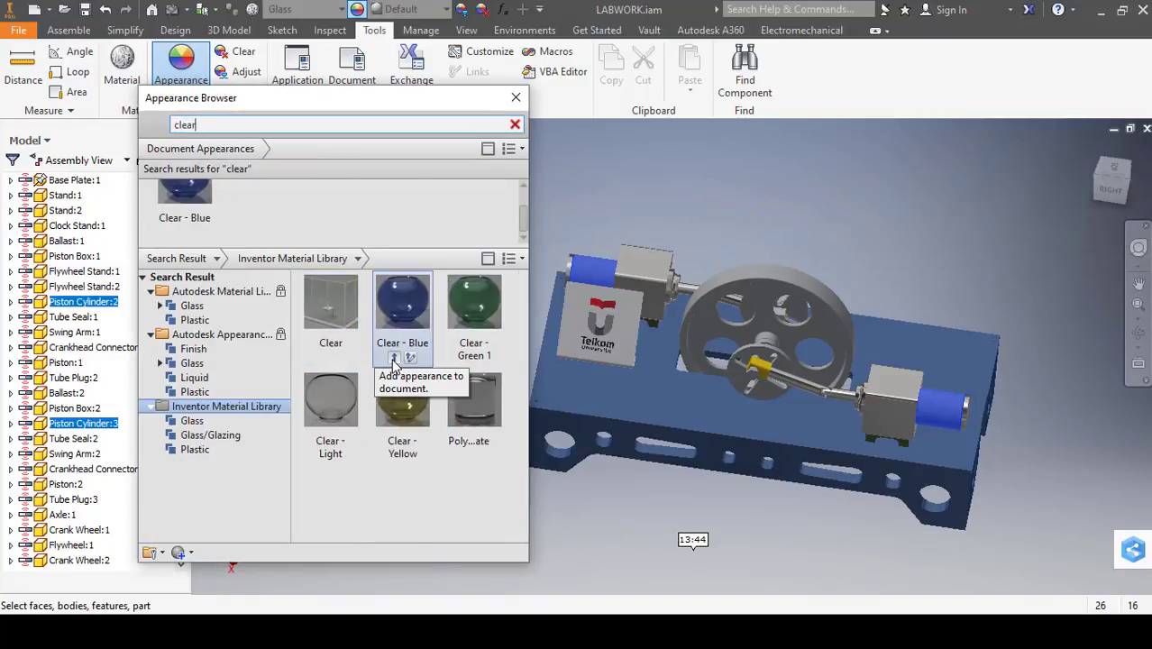
left_click(393, 357)
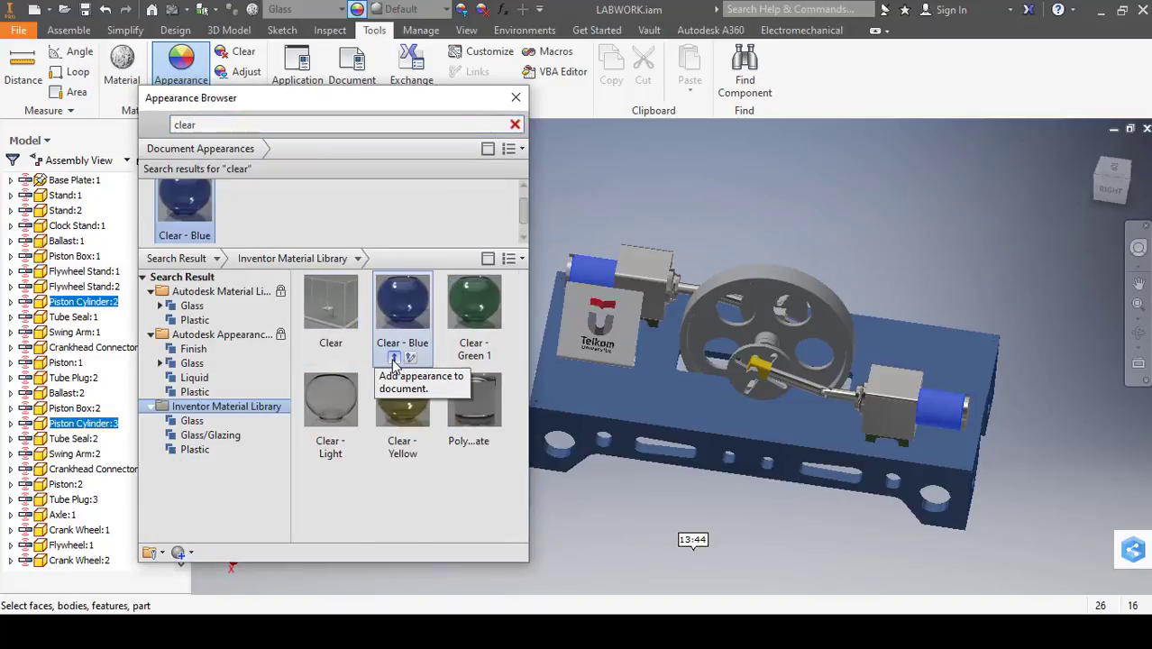
left_click(695, 184)
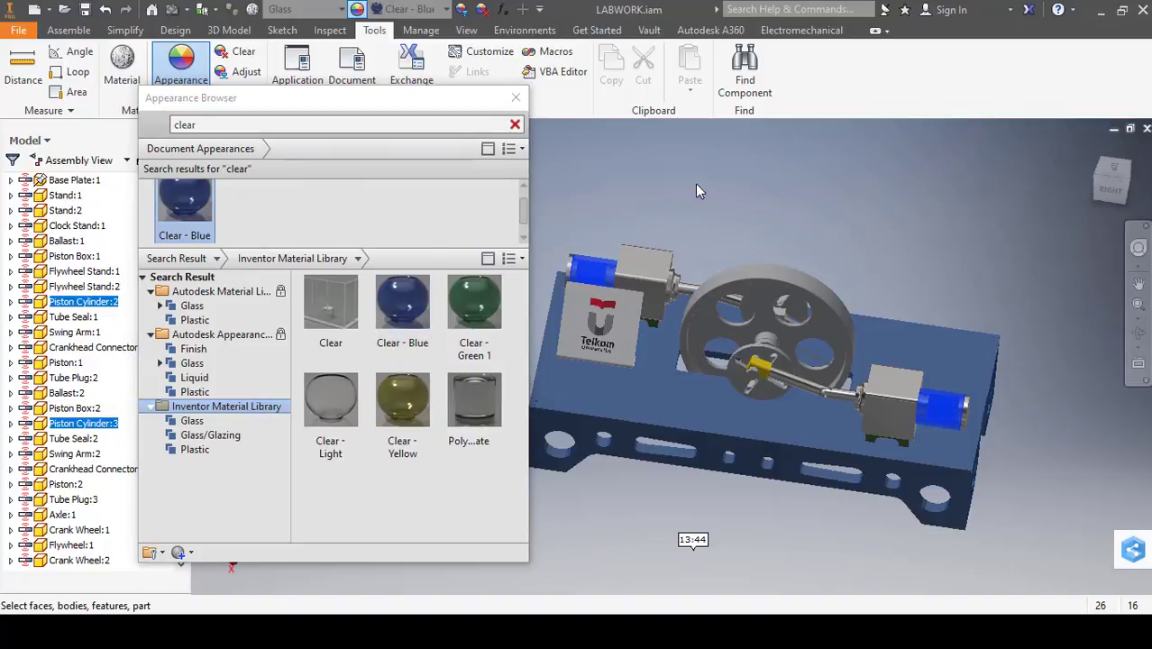
Search the appearances for "semi" and apply Semi-Polished to the axle and the flywheel
middle_click_drag(807, 381, 802, 415)
left_click(765, 375)
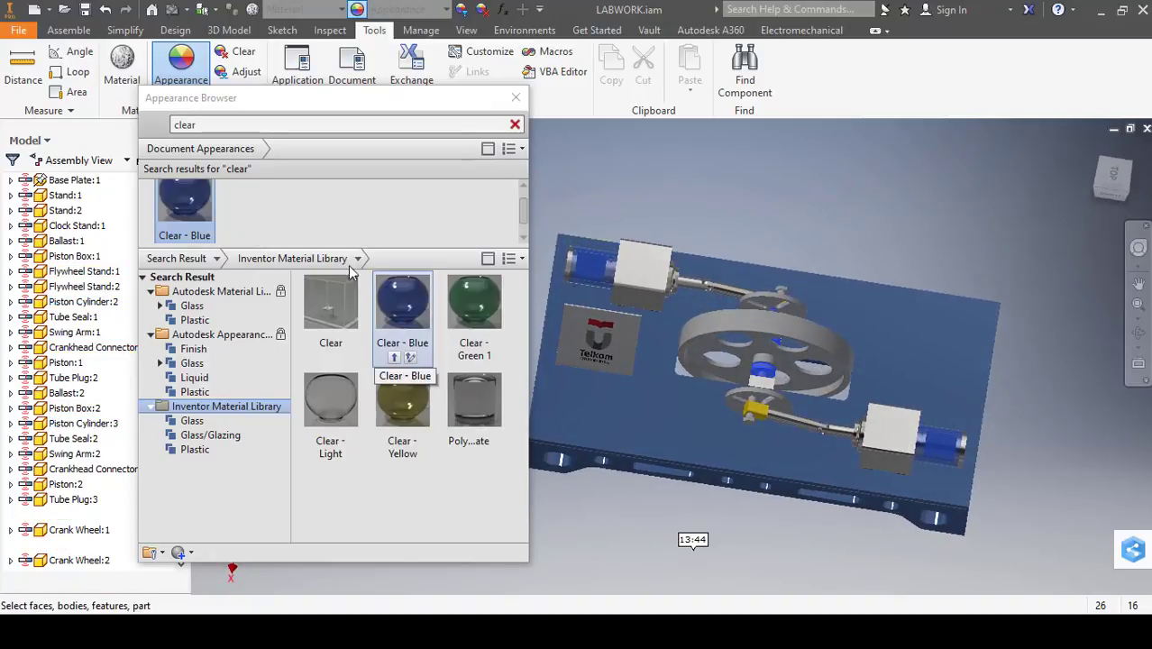
left_click(265, 126)
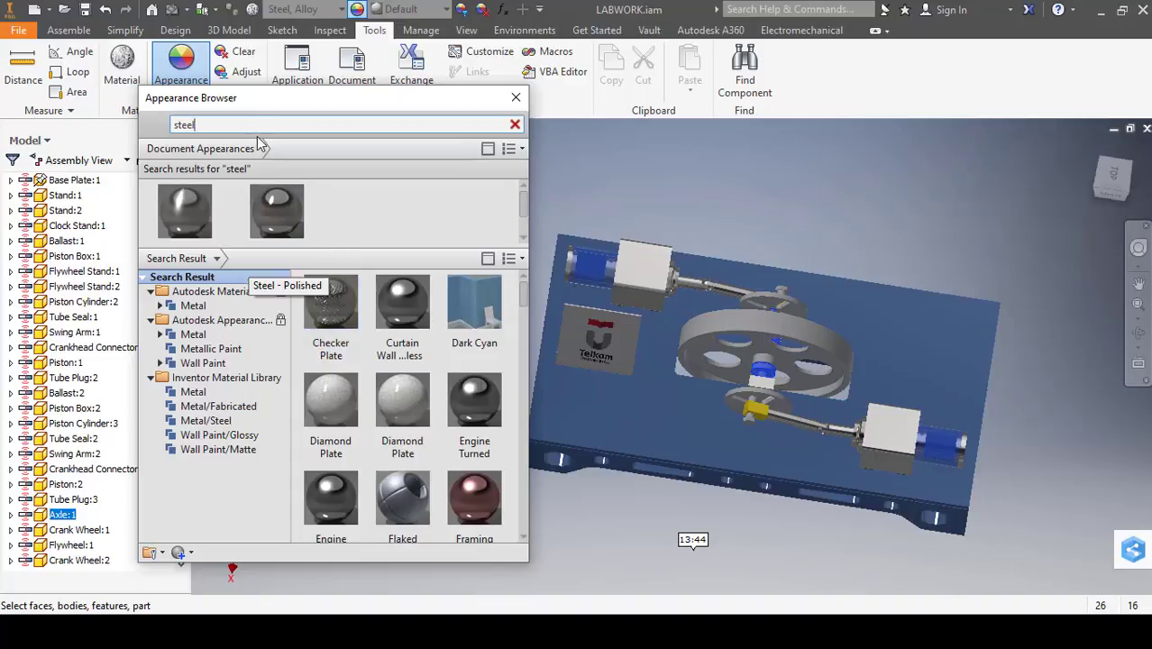
left_click_drag(254, 124, 166, 125)
type("semi")
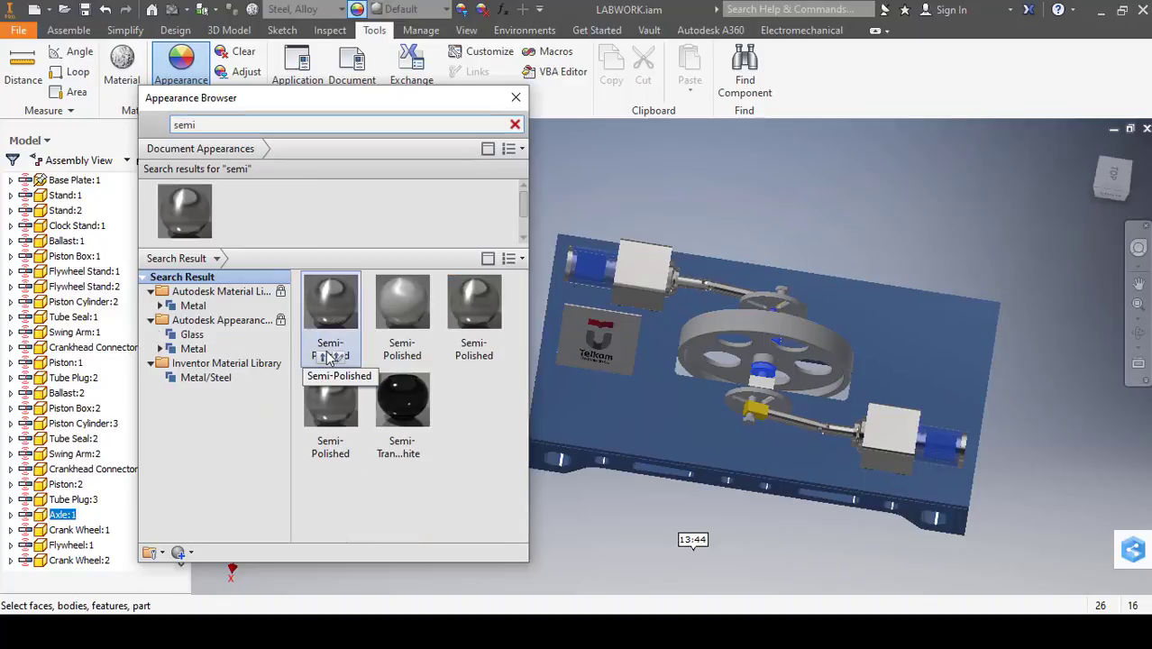
left_click(331, 351)
left_click(764, 349)
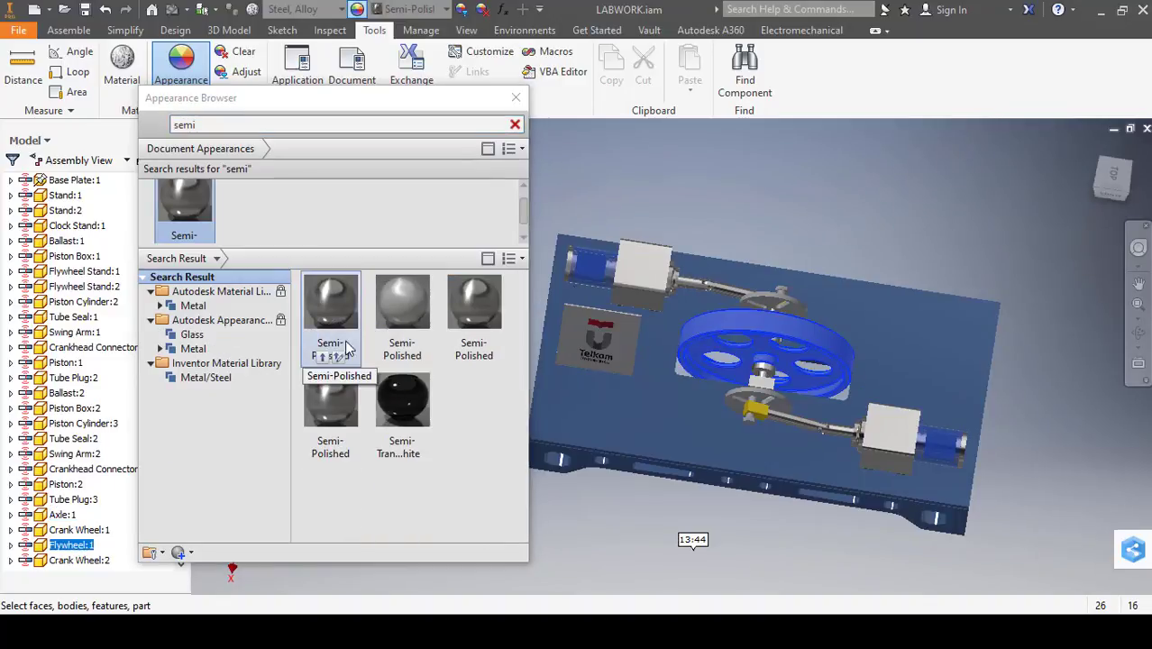
left_click(326, 361)
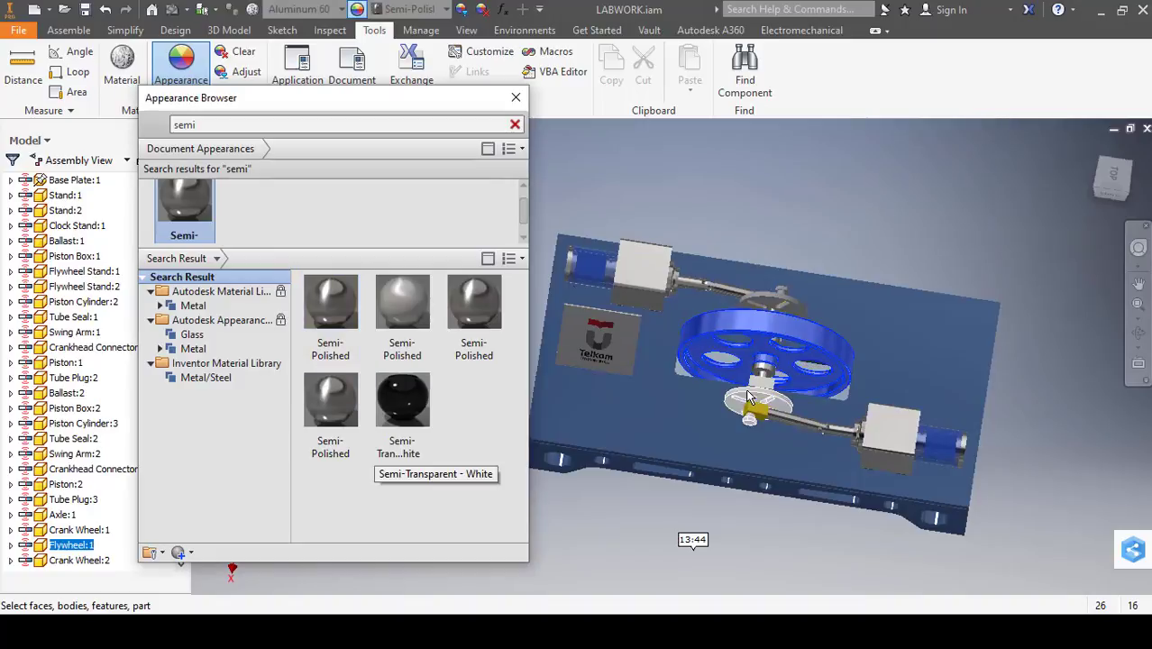
Apply the Semi-Polished appearance to both crank wheels beside the flywheel and clear the selection
left_click(773, 385, "ctrl")
left_click(773, 385)
left_click(780, 297, "ctrl")
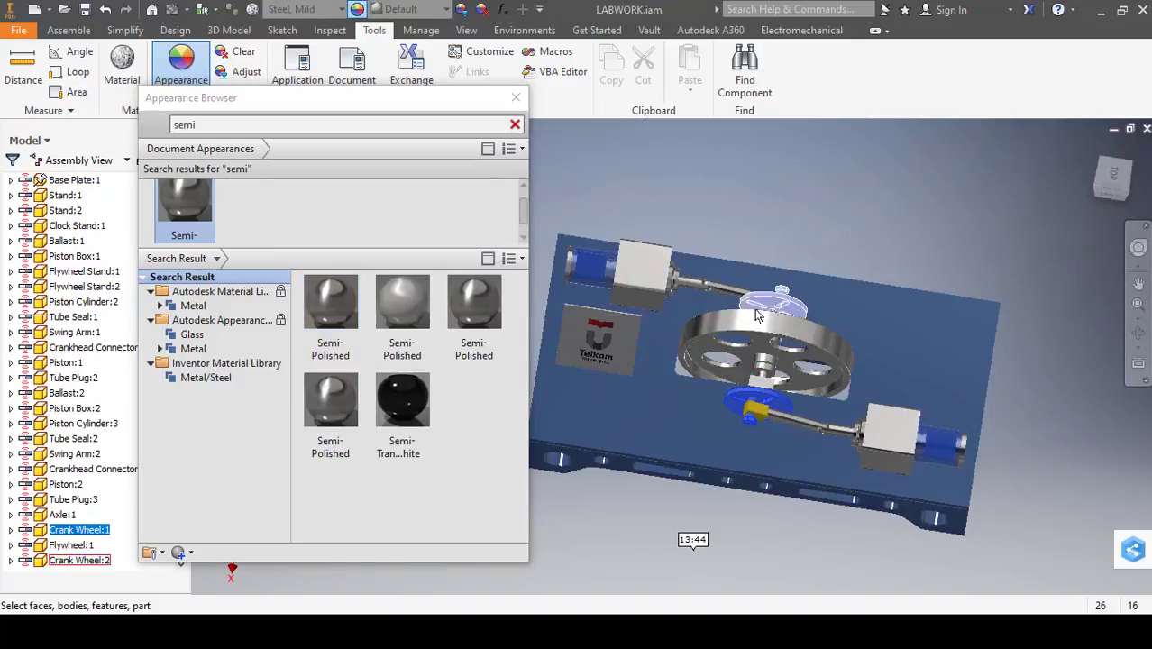
left_click(397, 361)
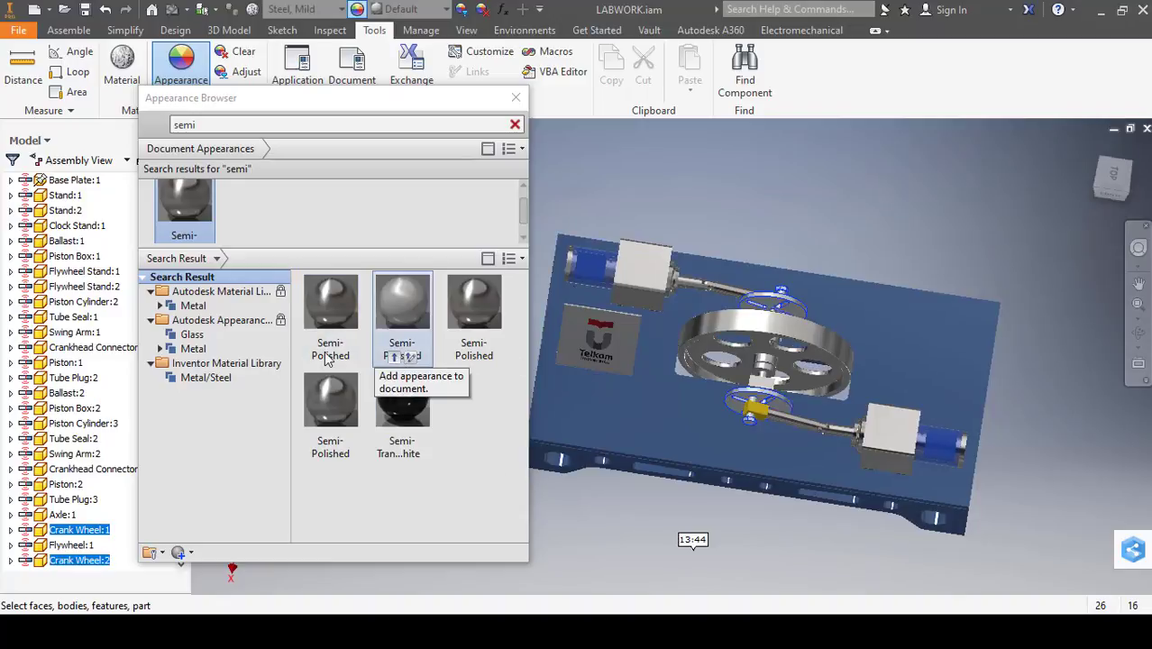
left_click(320, 359)
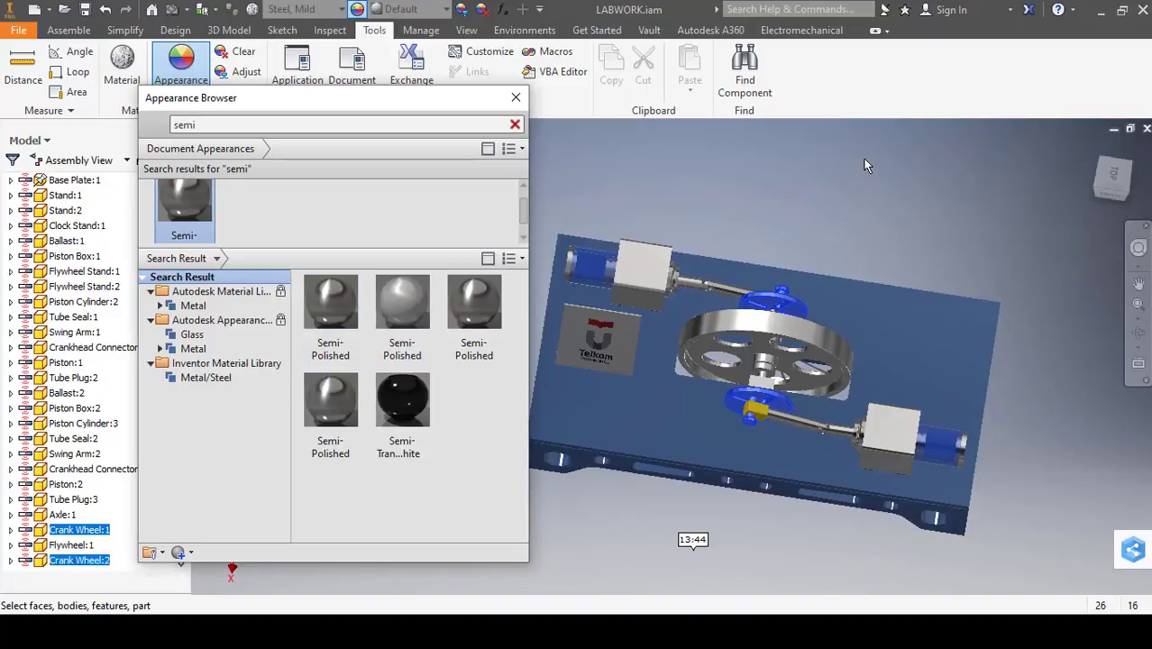
left_click(852, 512)
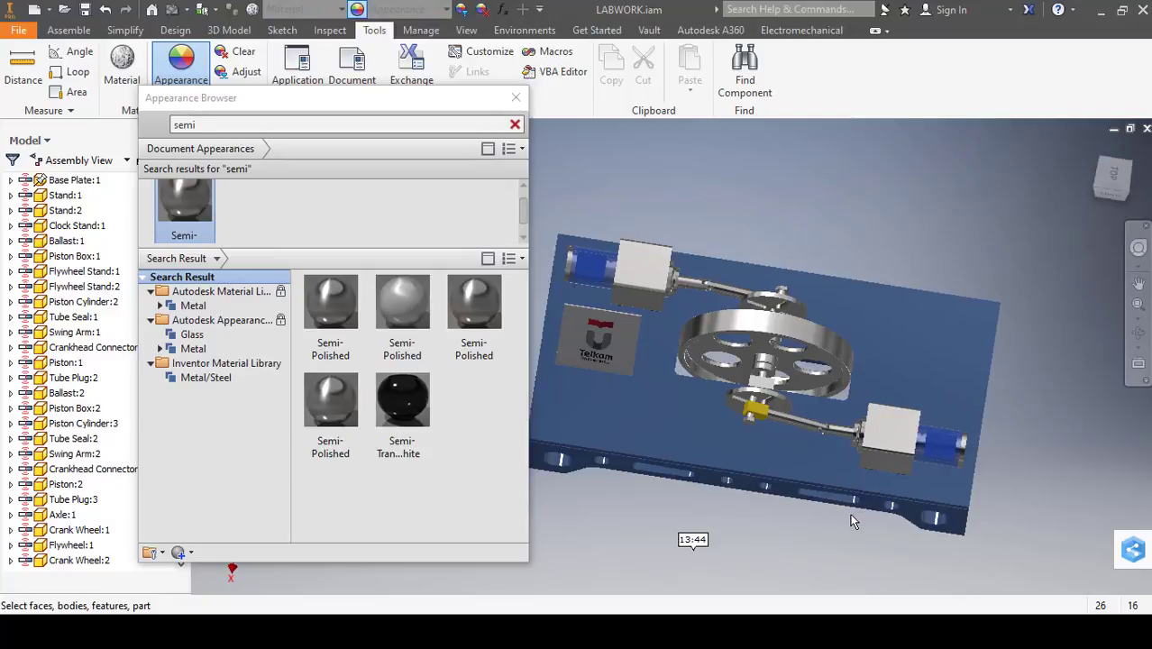
Return the assembly to its home isometric view and close the Appearance Browser
middle_click_drag(842, 509, 644, 307, "shift")
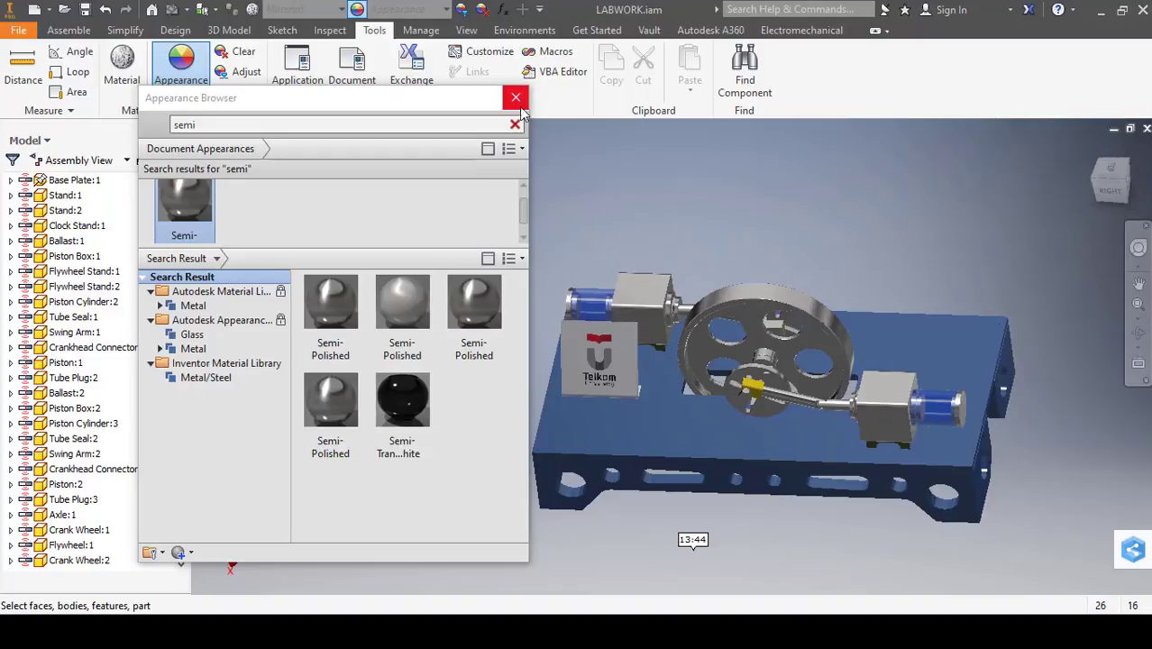
middle_click_drag(761, 446, 793, 448, "shift")
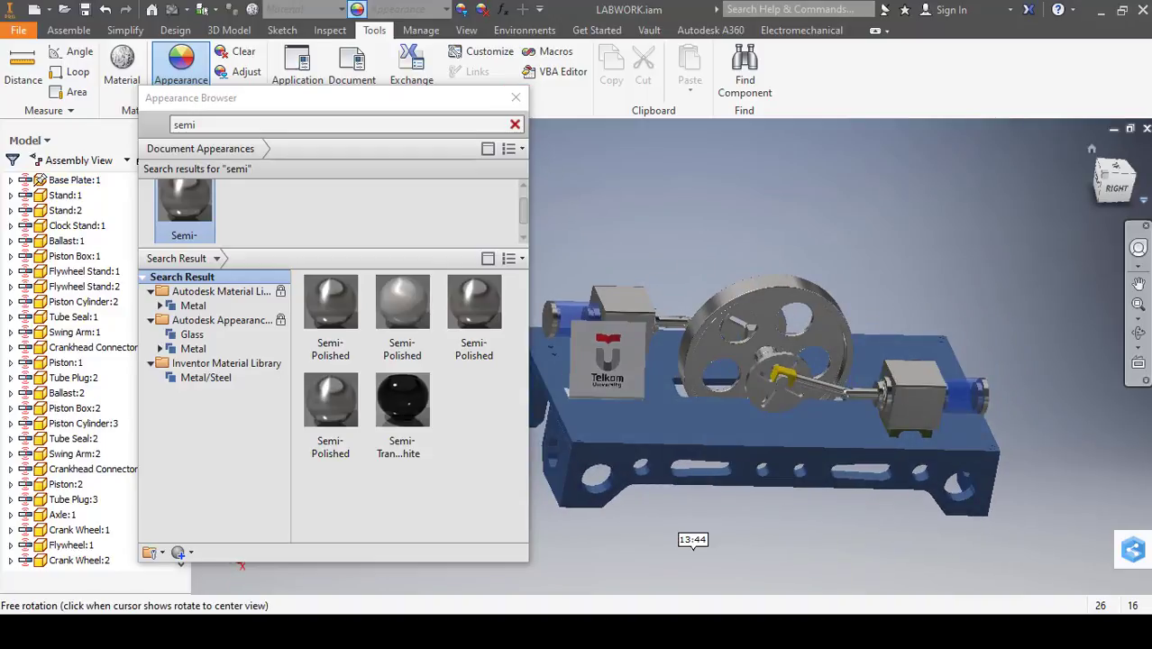
left_click(1138, 184)
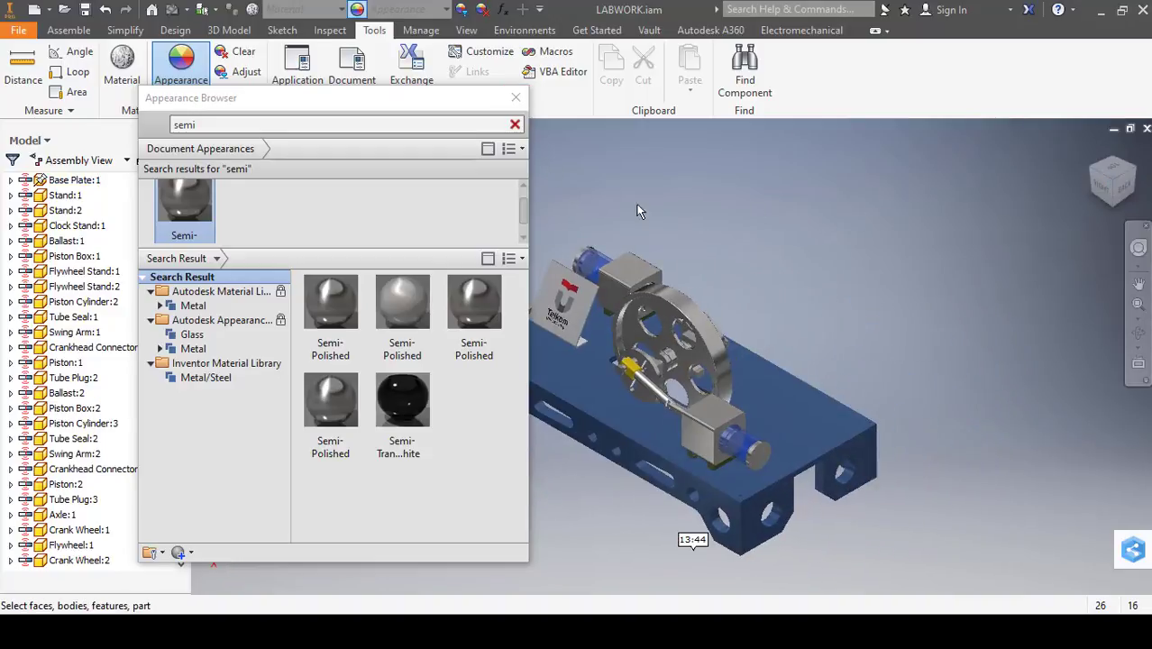
left_click(512, 98)
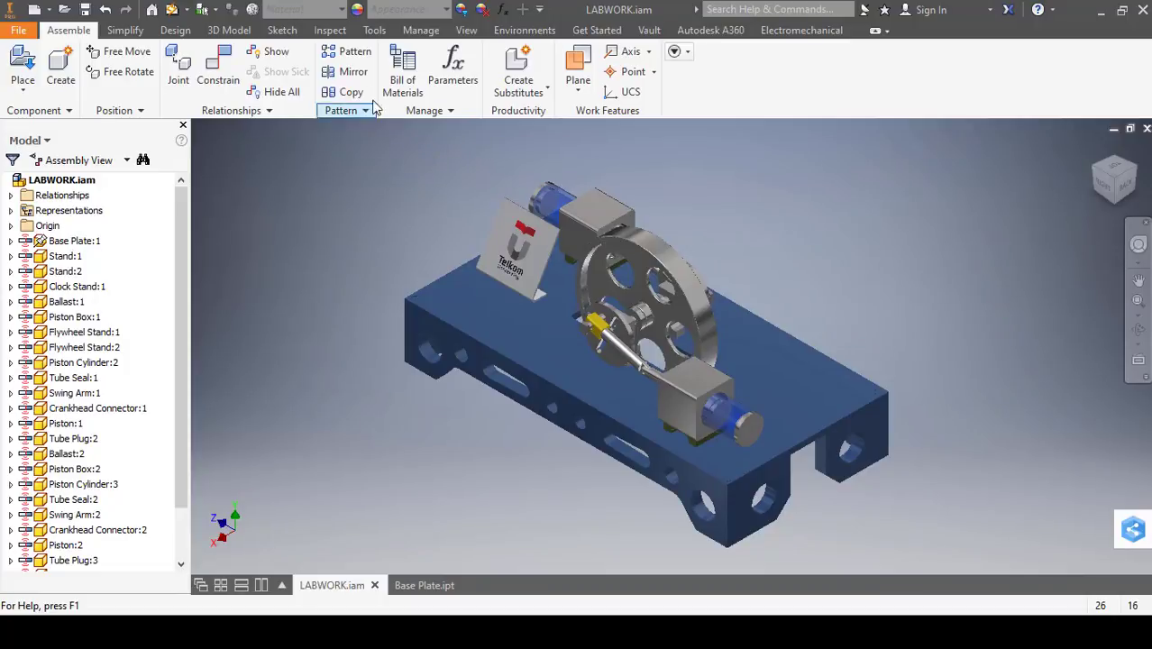
Adjust the base plate's appearance colour to RGB values 191, 191, 191
left_click(373, 31)
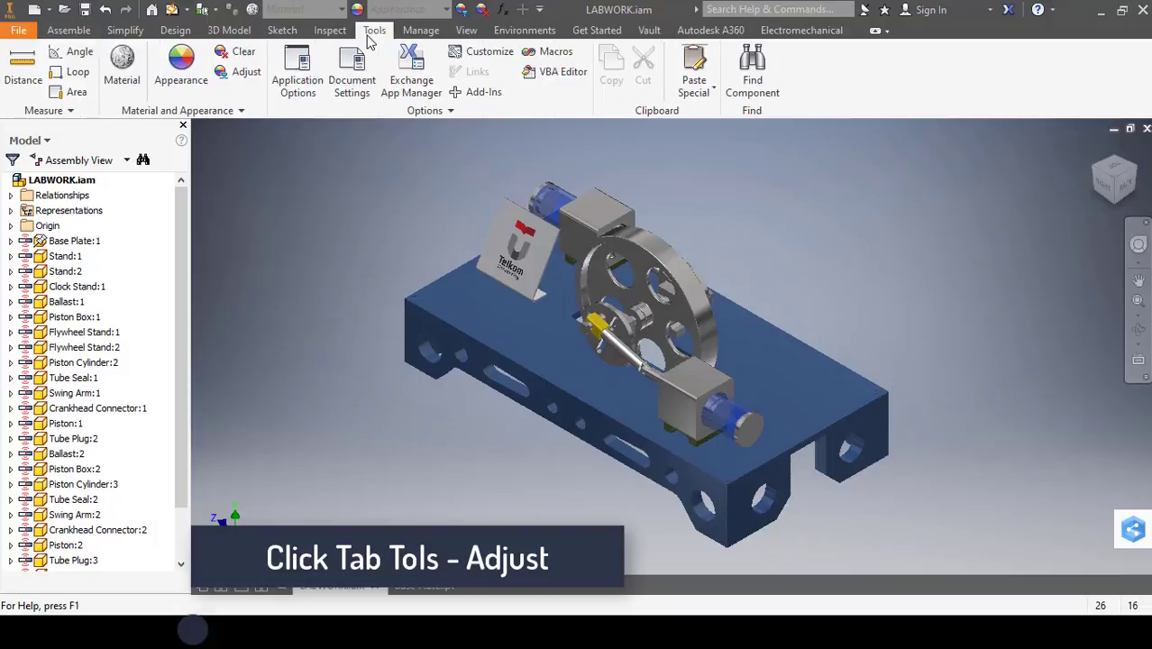
left_click(240, 76)
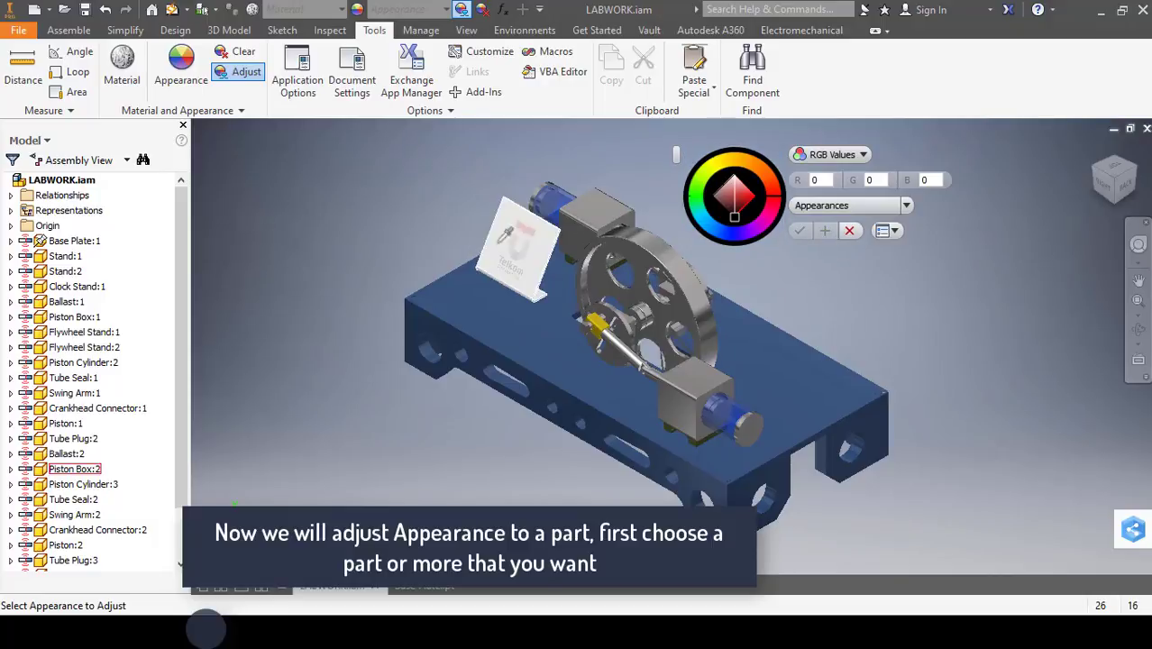
left_click(90, 239)
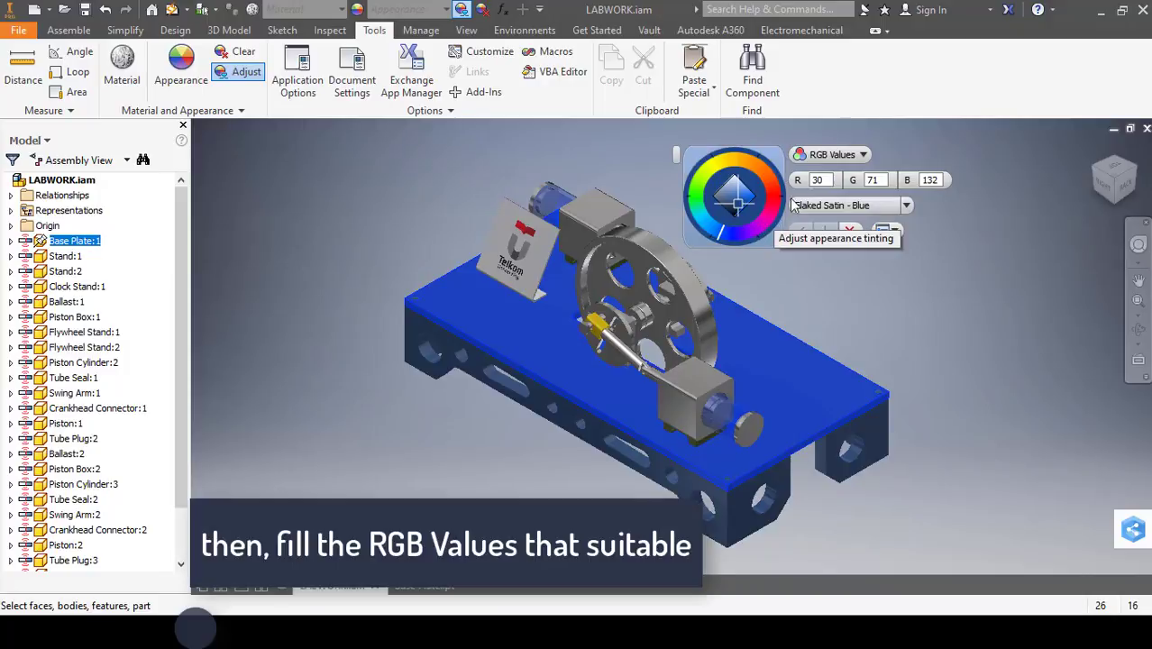
double_click(818, 178)
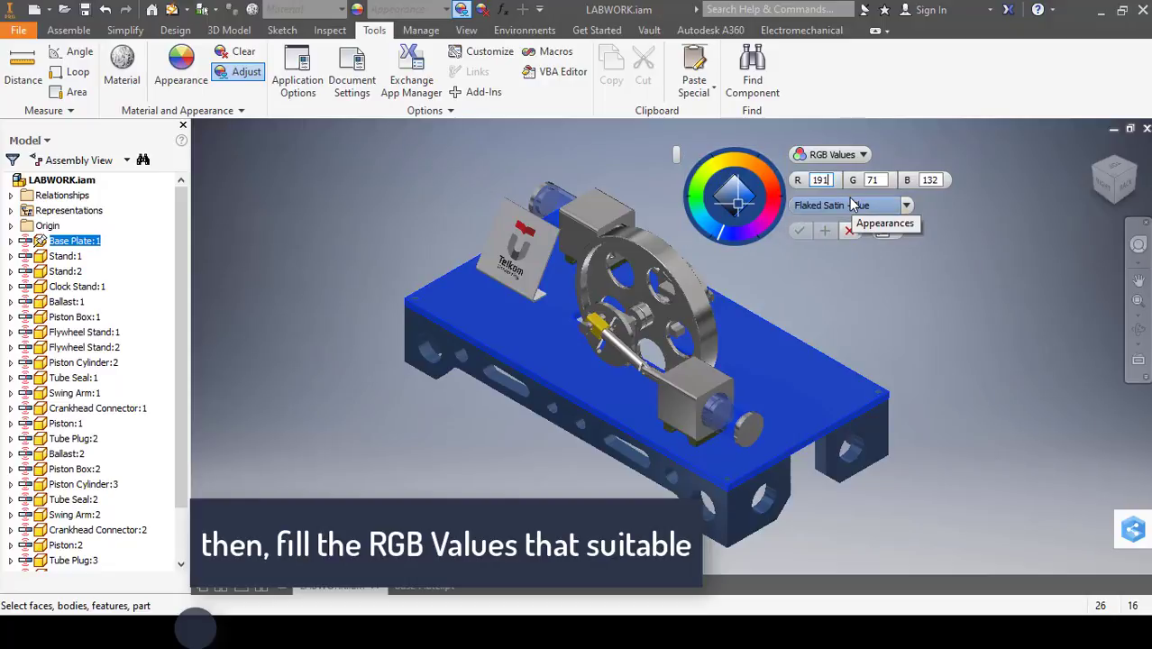
double_click(872, 179)
type("191")
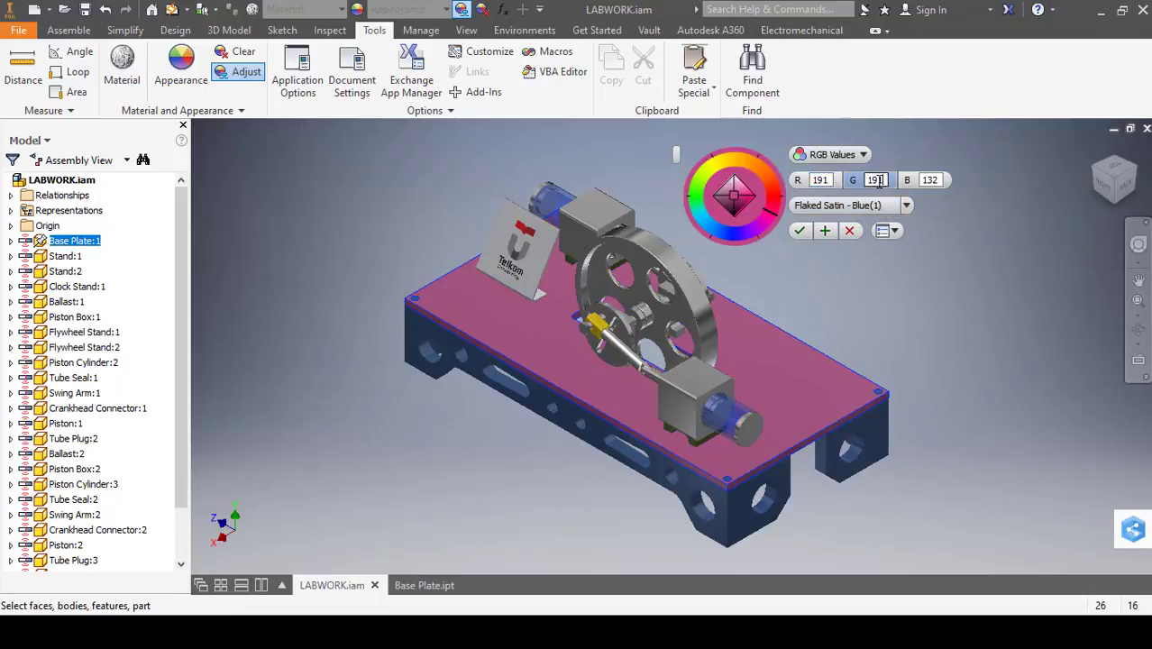
left_click(931, 180)
double_click(931, 180)
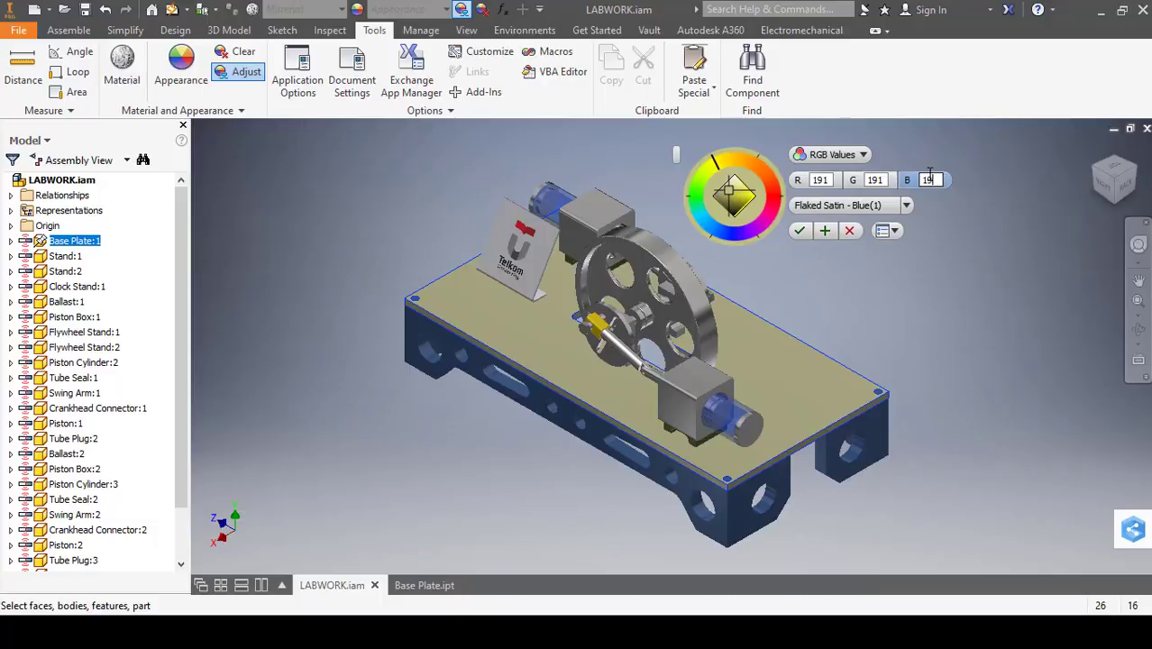
type("191")
key("Return")
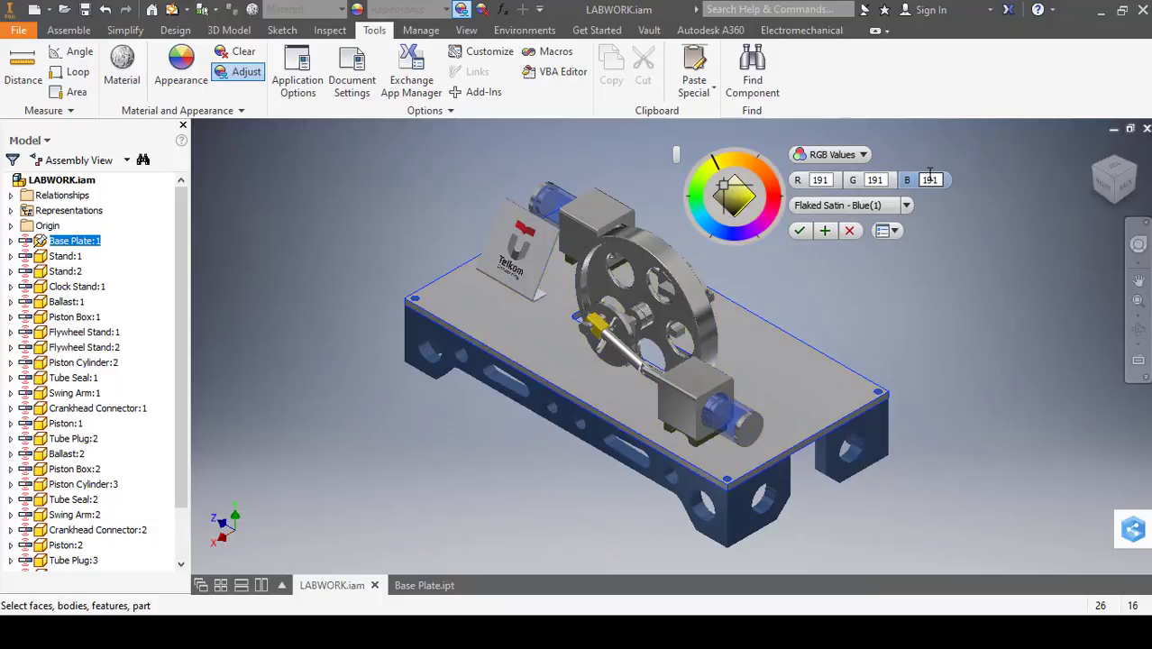
Accept the base plate's colour adjustment
left_click(800, 232)
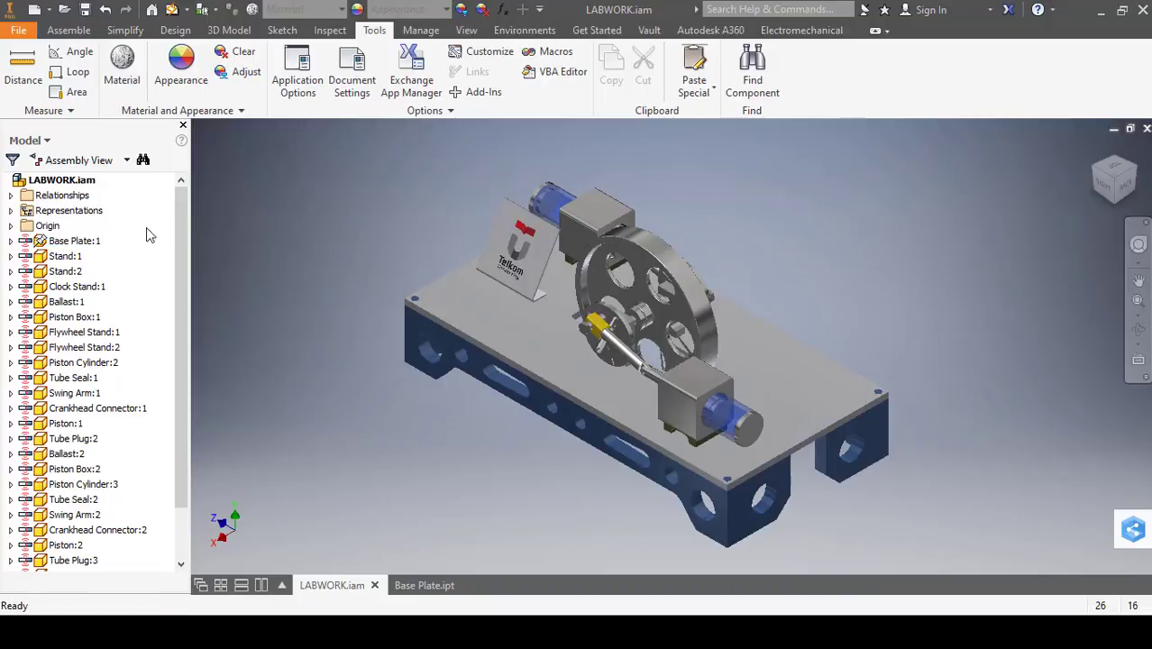
Check the appearance colour of both stands with the Adjust tool and close it without making changes
left_click(70, 257)
left_click(304, 241)
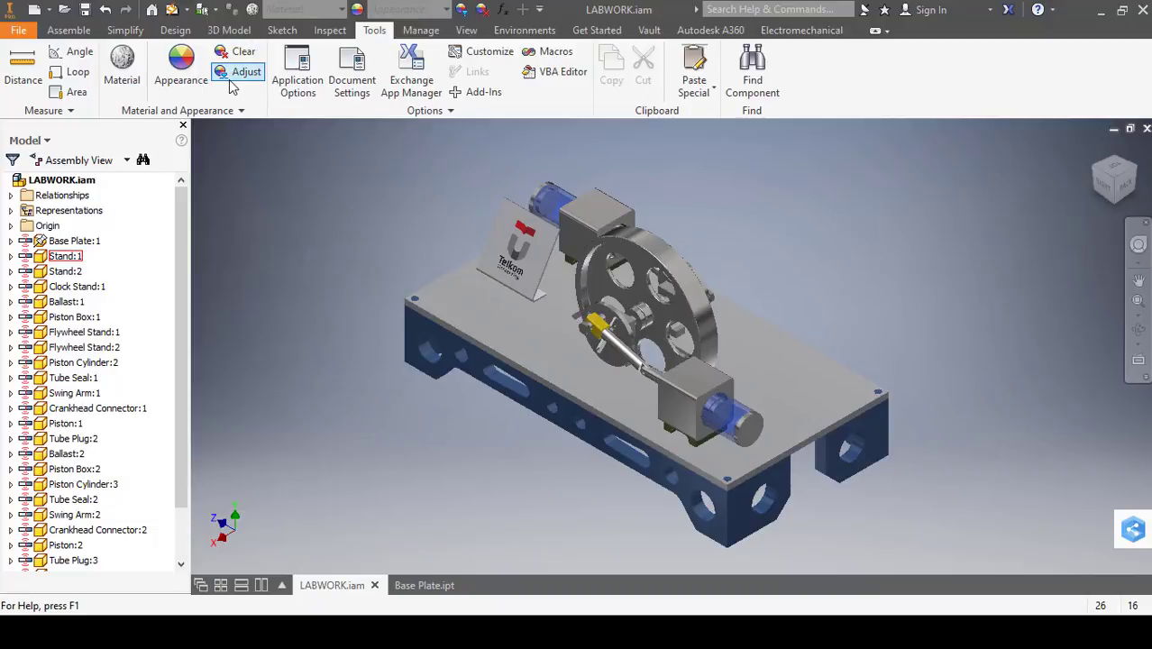
left_click(251, 76)
left_click(63, 261)
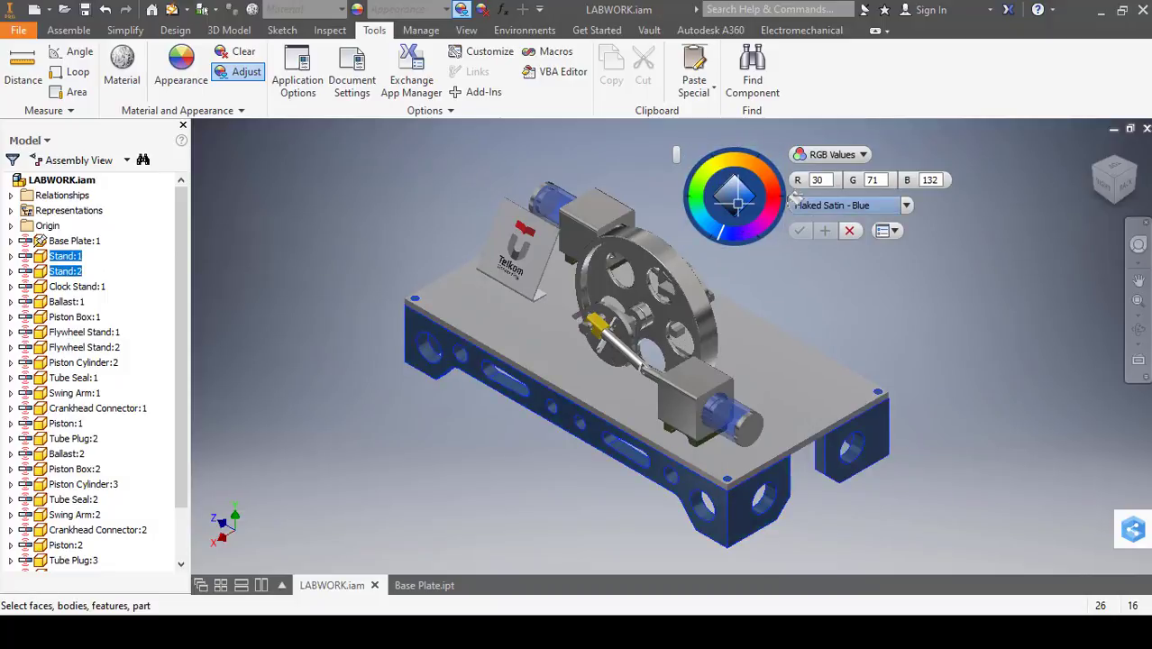
left_click(846, 233)
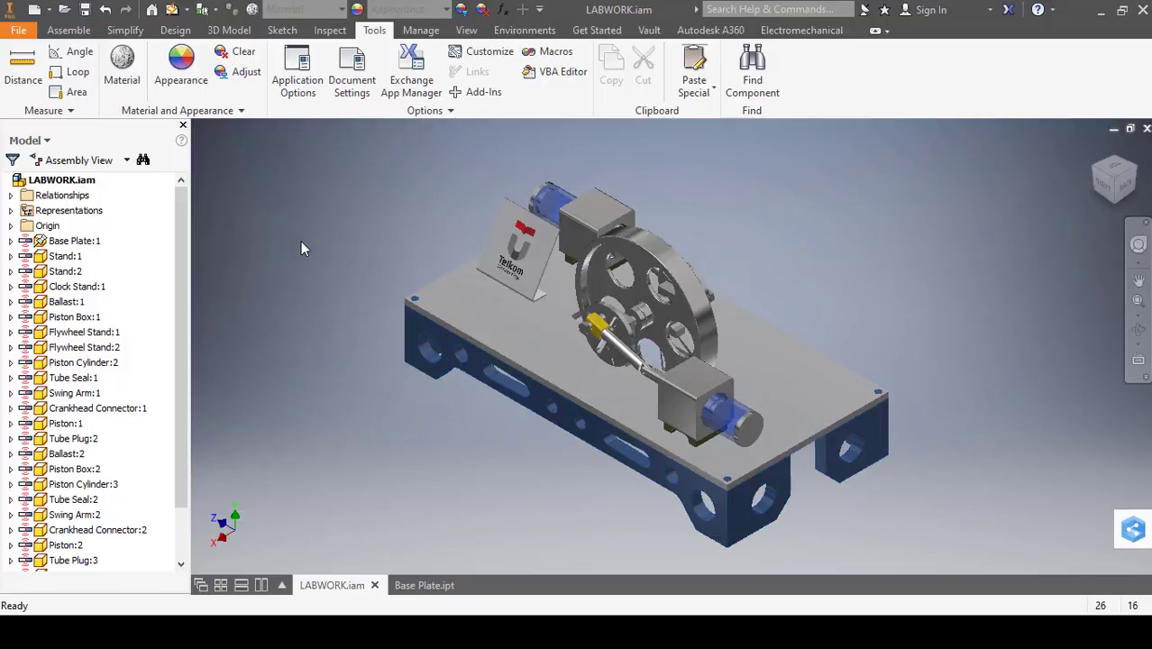
Adjust the flywheel's Semi-Polished appearance to a gold colour with RGB values 255, 216, 55
left_click(238, 72)
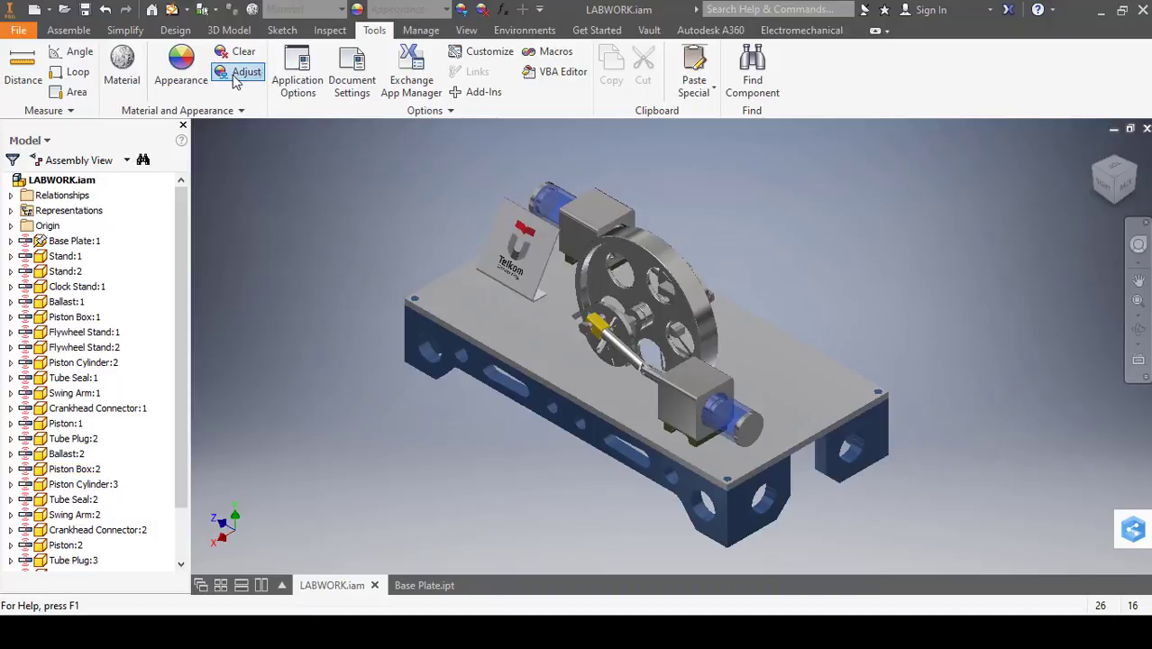
left_click(667, 263)
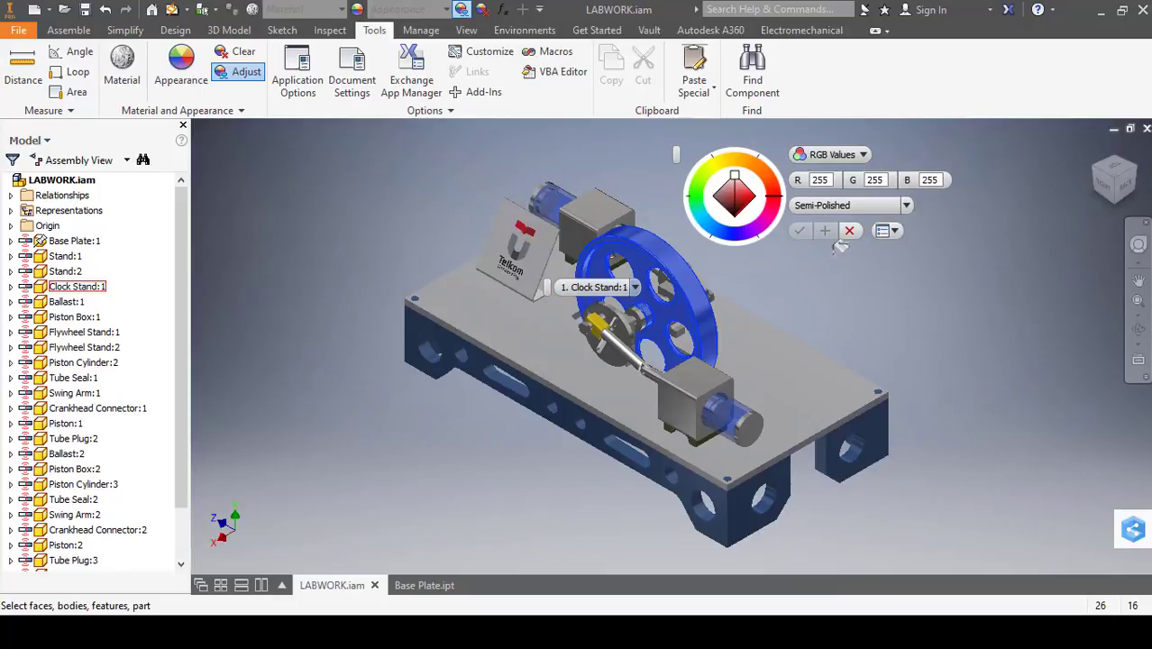
left_click(874, 180)
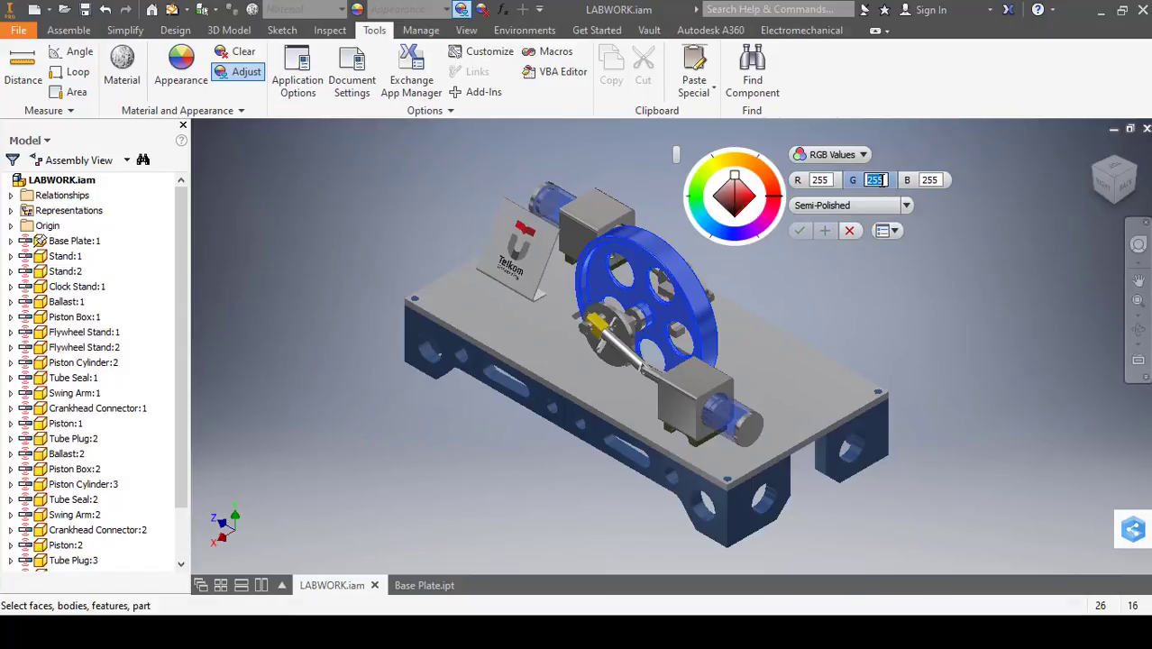
left_click(928, 180)
left_click(927, 179)
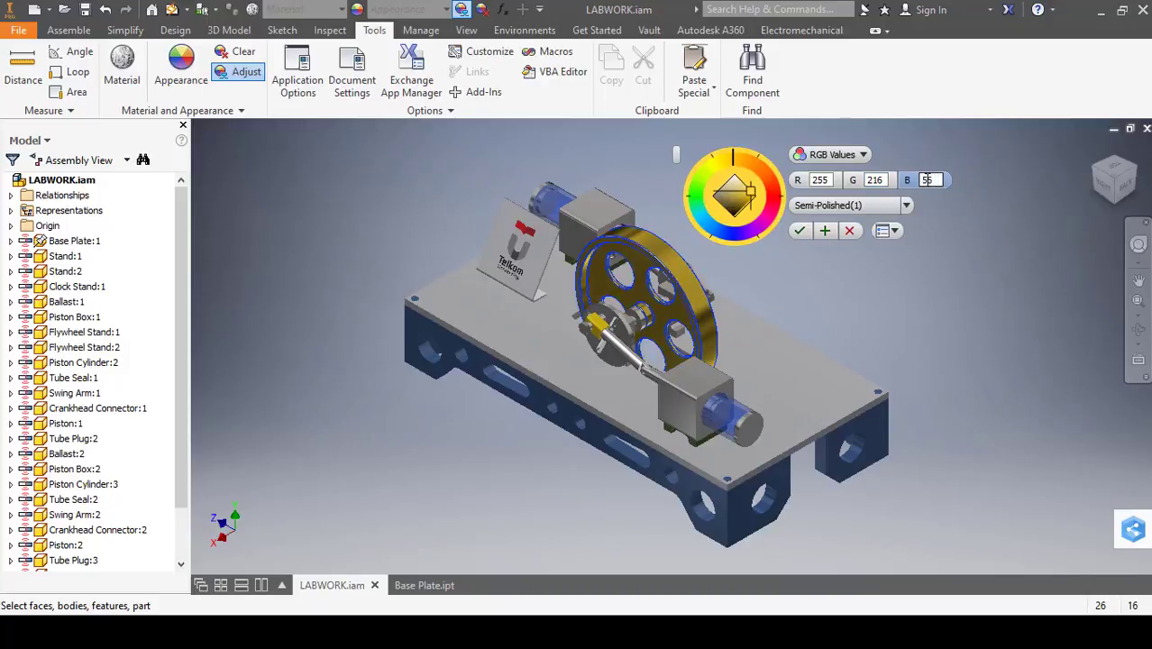
left_click(805, 231)
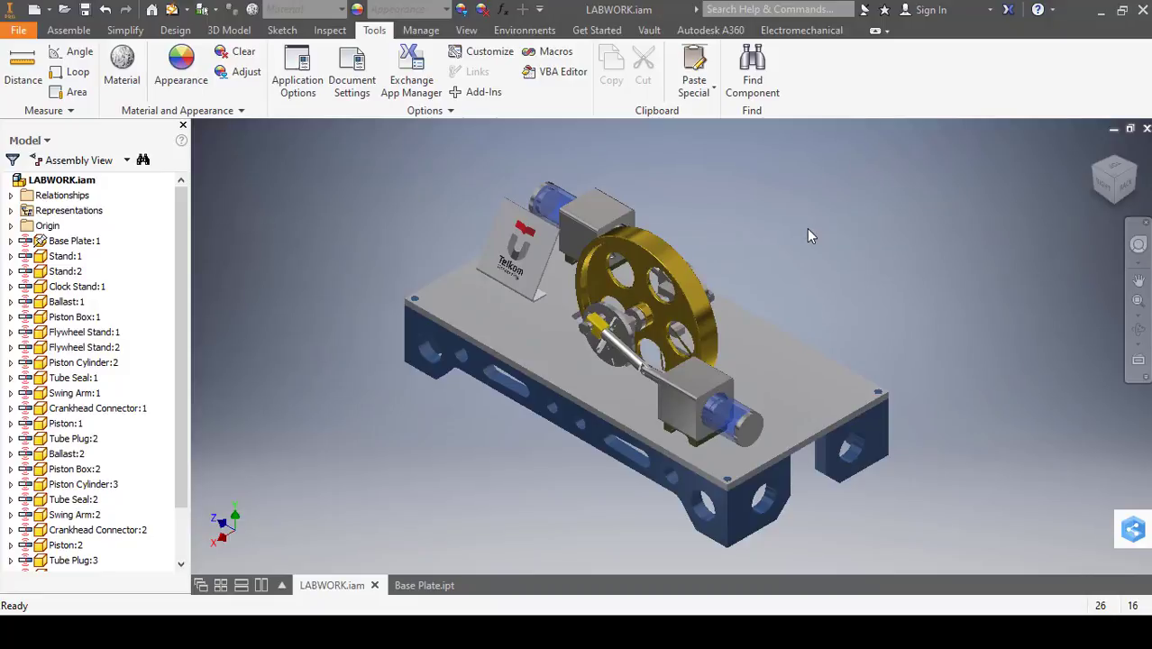
Check the clock stand's appearance colour with the Adjust tool and close it without making changes
left_click(518, 241)
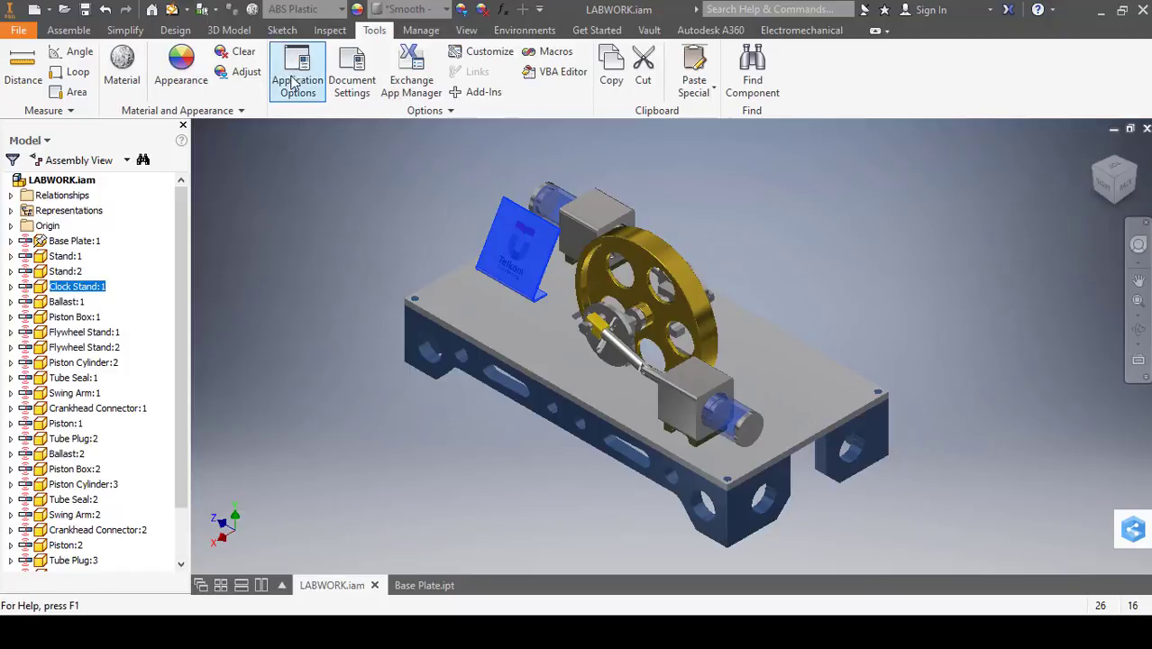
left_click(255, 78)
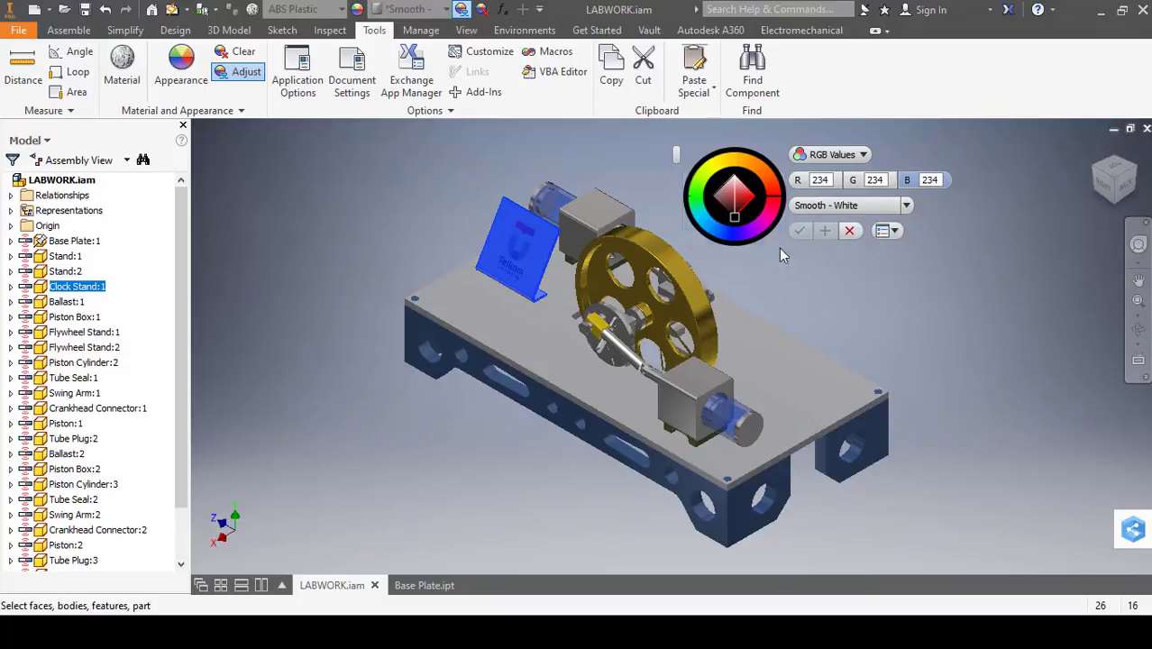
left_click(849, 231)
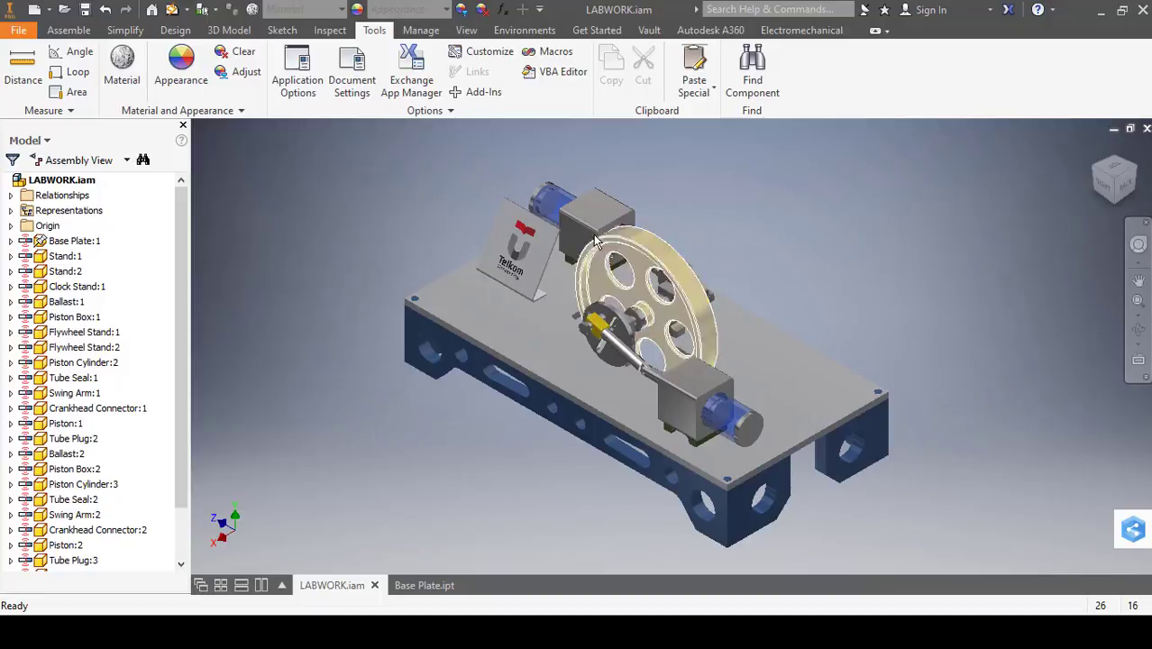
Check the appearance colour of both ballasts under the piston boxes and leave it as it is
left_click(570, 267)
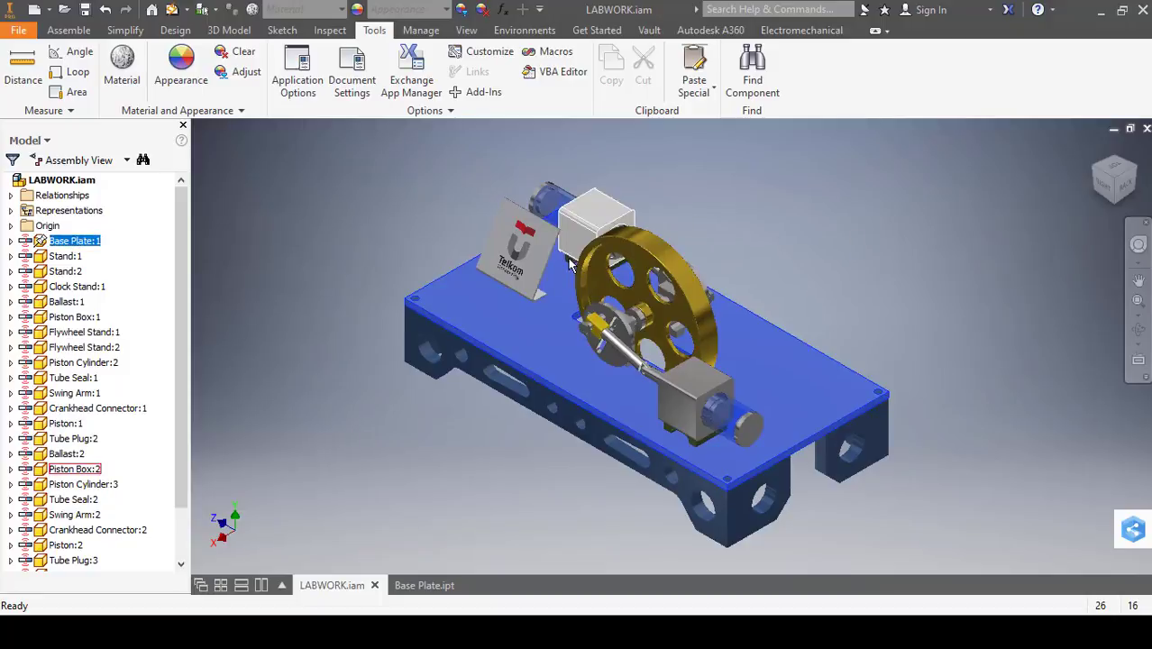
middle_click_drag(728, 222, 734, 216, "shift")
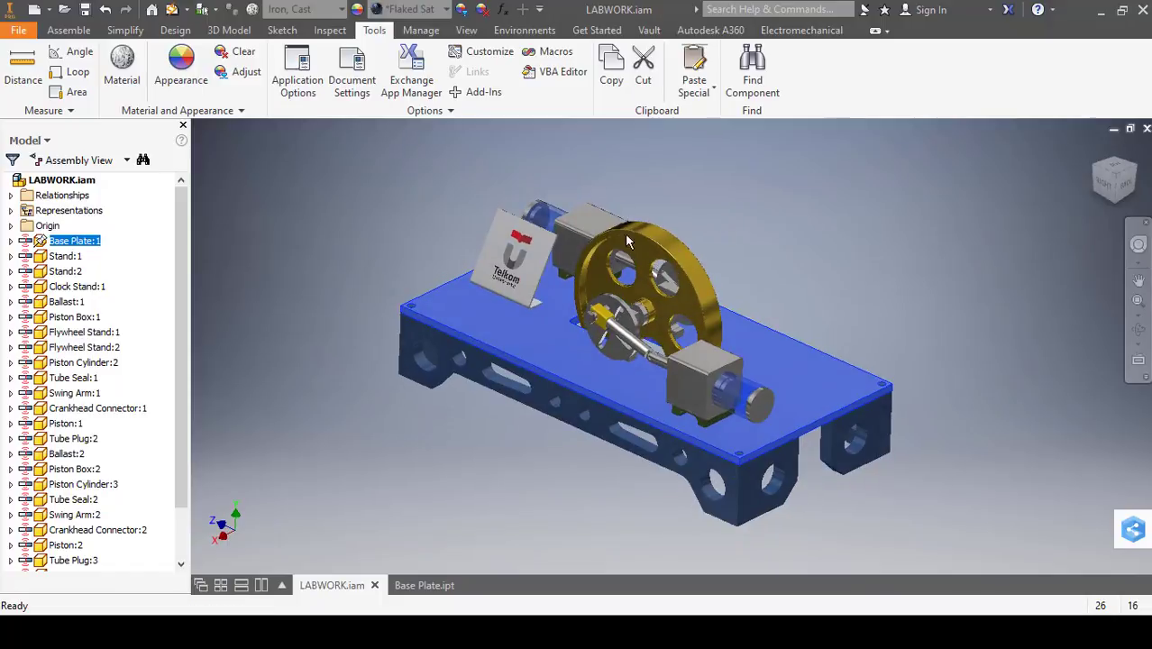
scroll(622, 265, "down", 3)
left_click(714, 381)
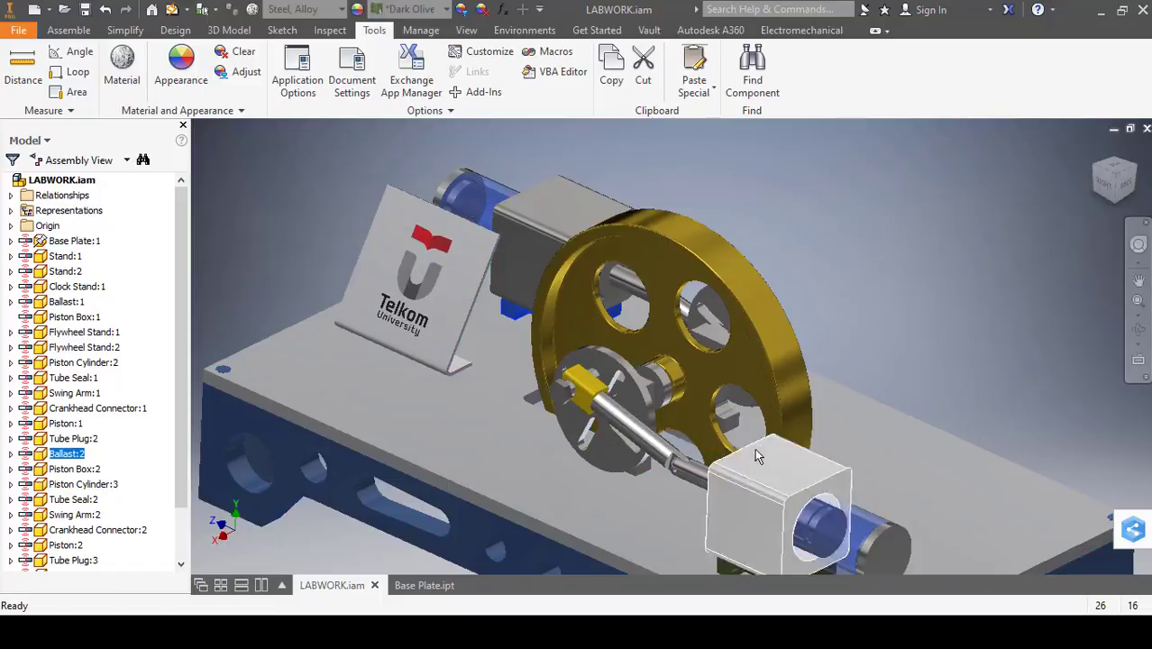
middle_click_drag(756, 455, 728, 277)
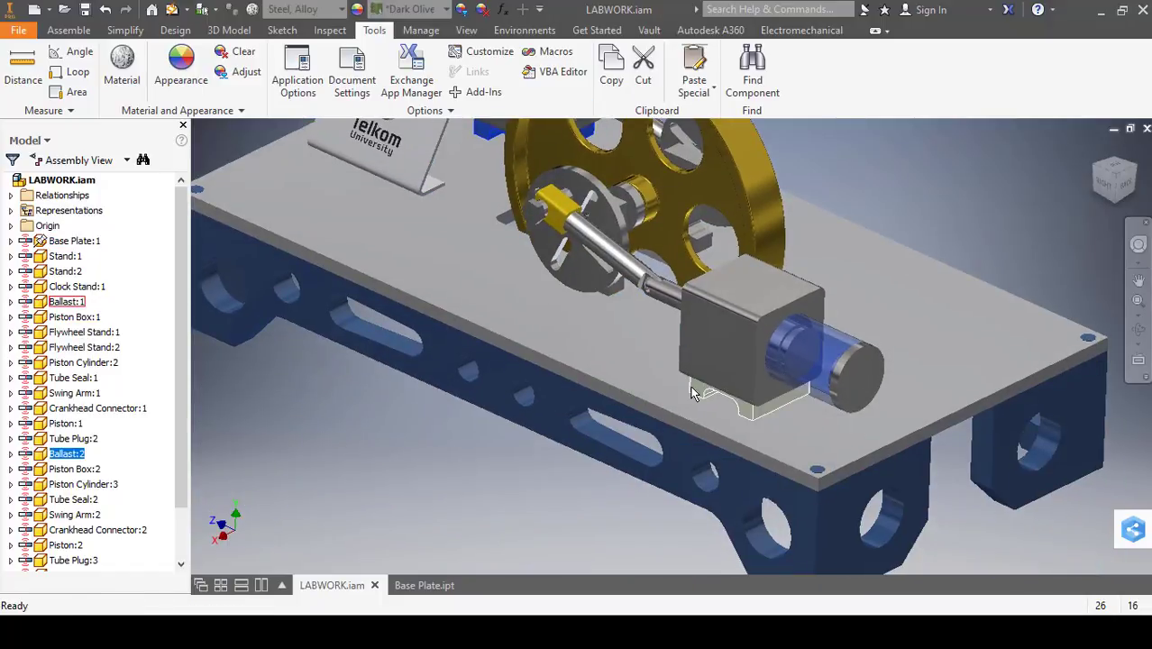
left_click(689, 387, "ctrl")
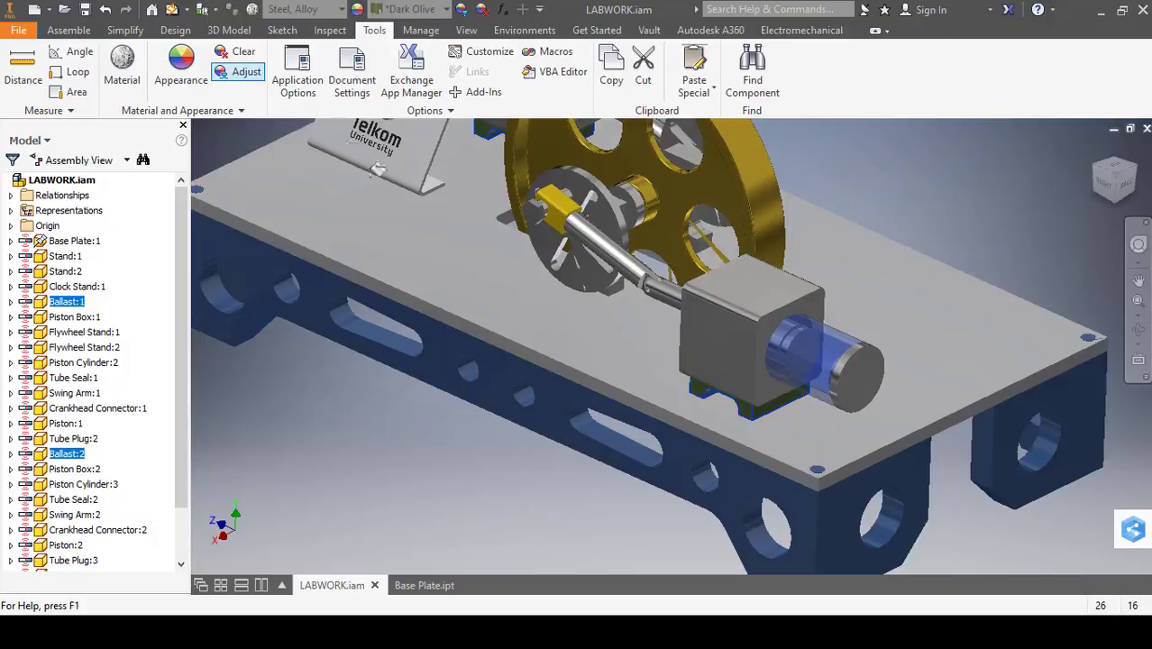
left_click(239, 74)
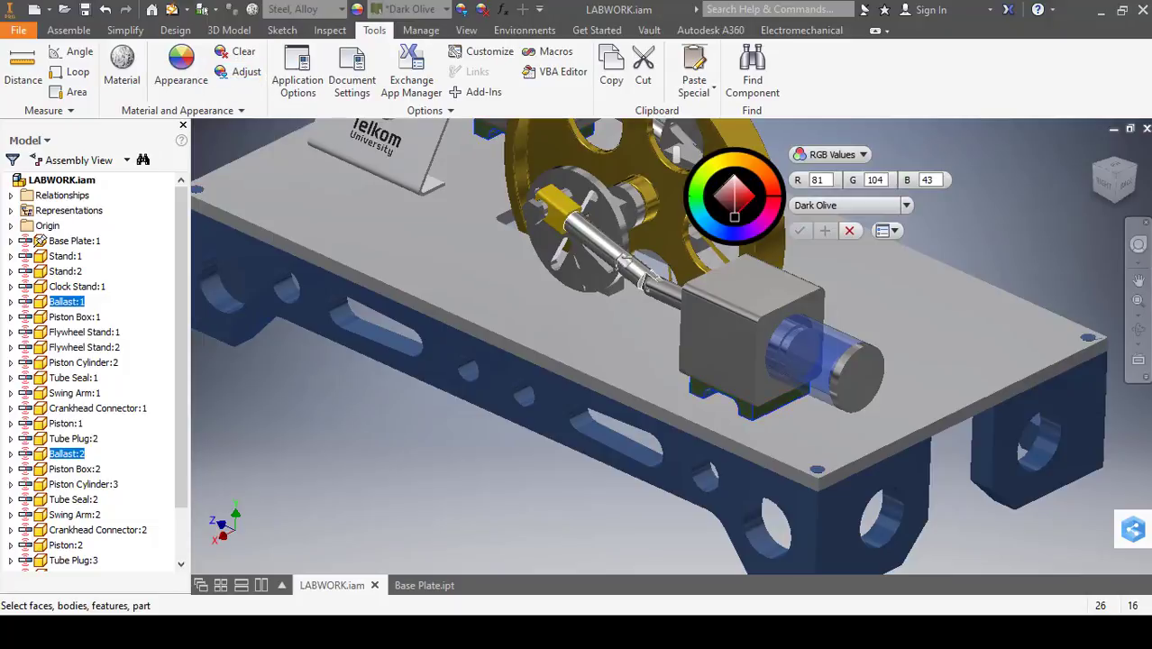
left_click(850, 233)
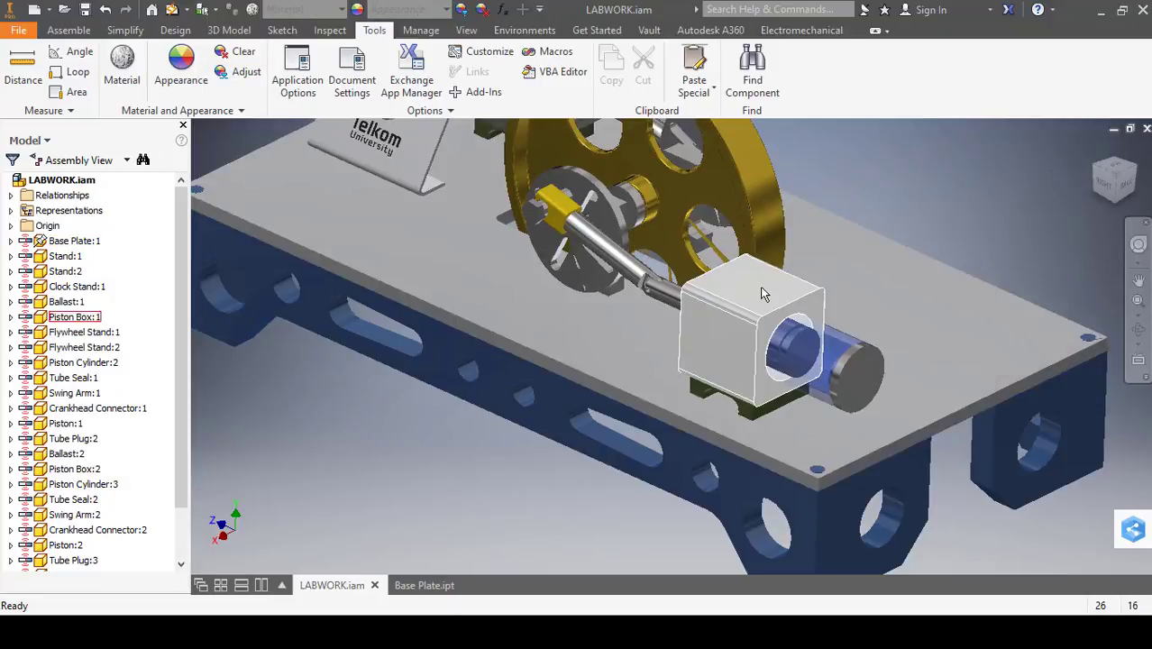
Adjust the Semi-Polished appearance of both tube plugs to RGB values 68, 68, 68
left_click(858, 372)
middle_click_drag(858, 371, 564, 172, "shift")
left_click(505, 185, "ctrl")
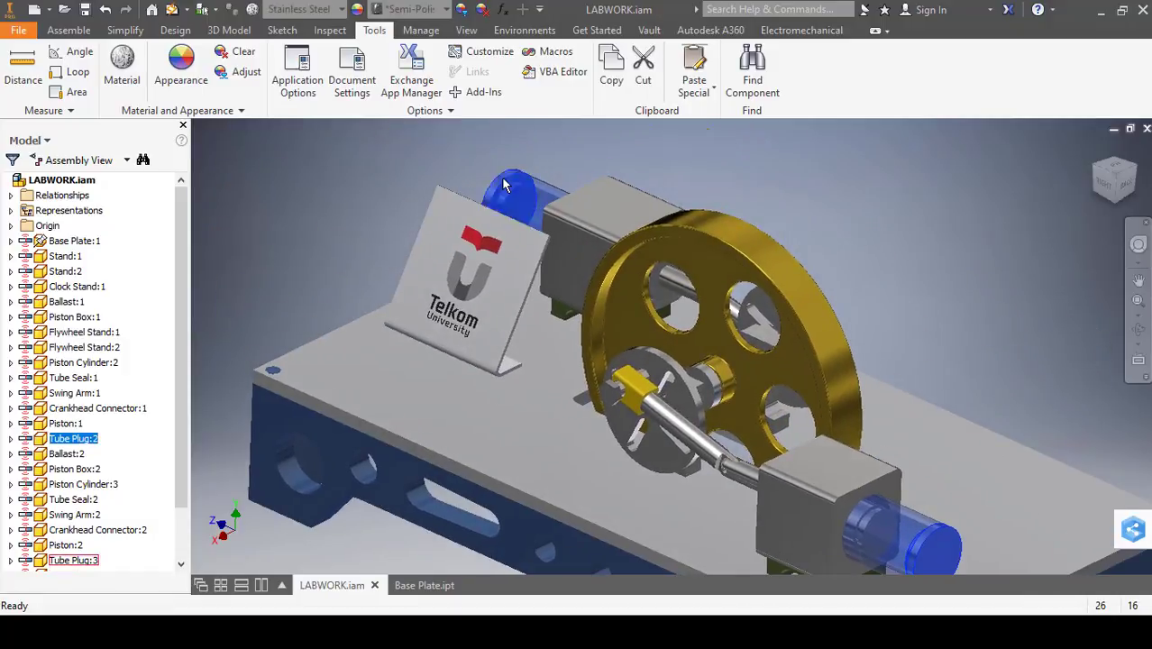
left_click(246, 72)
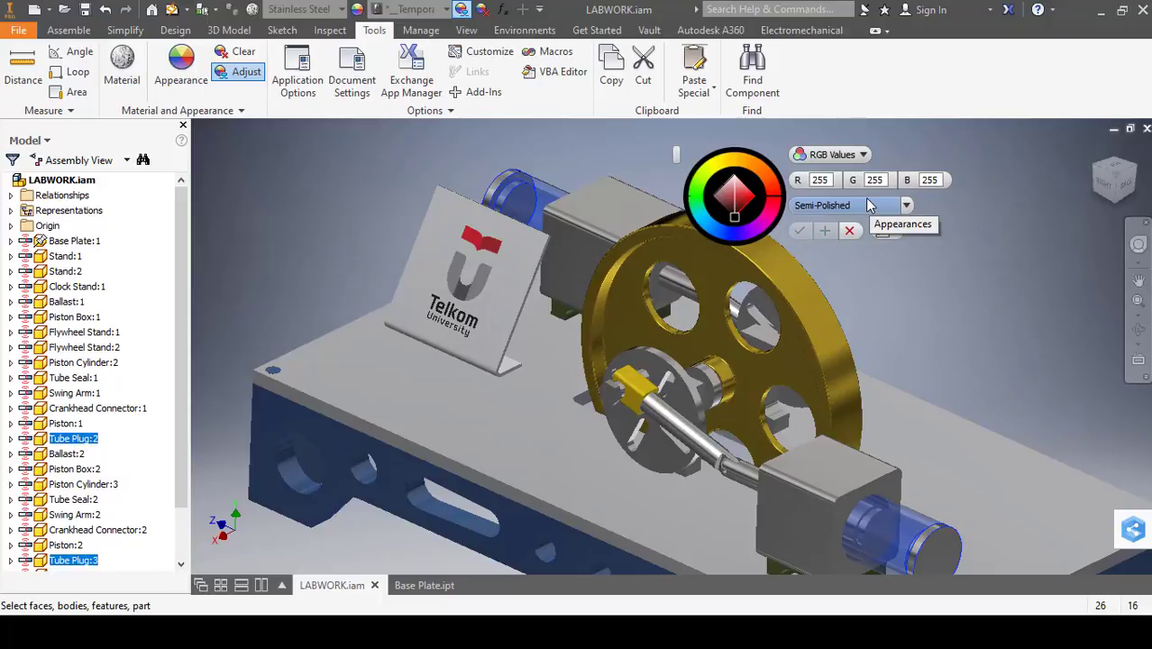
left_click(816, 179)
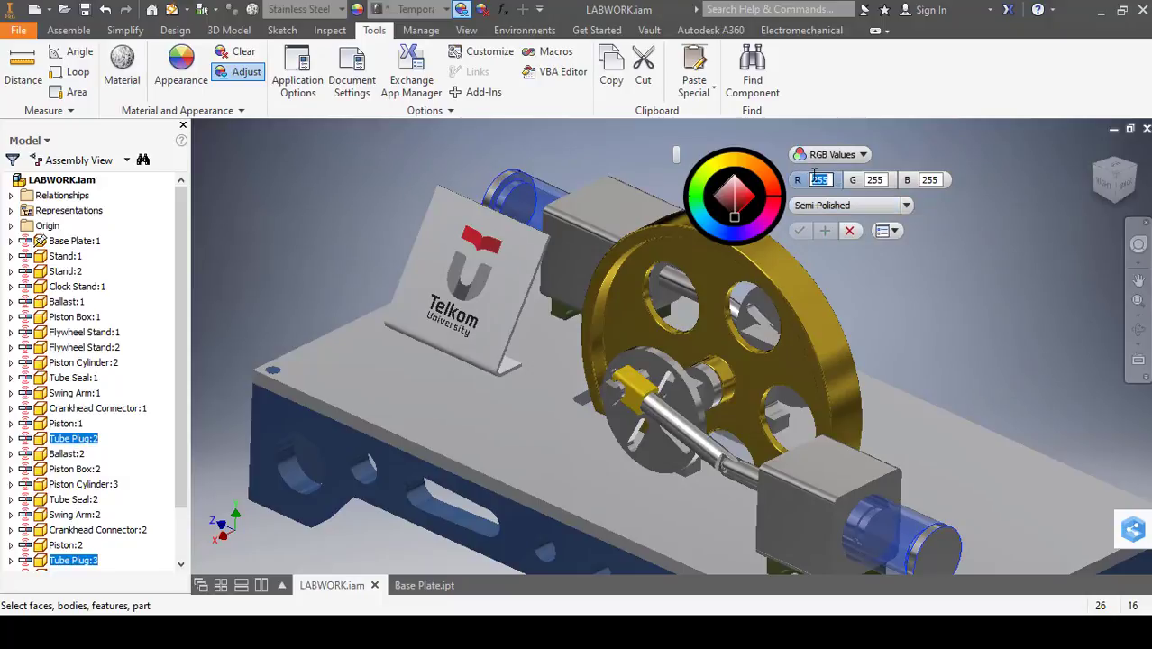
type("68")
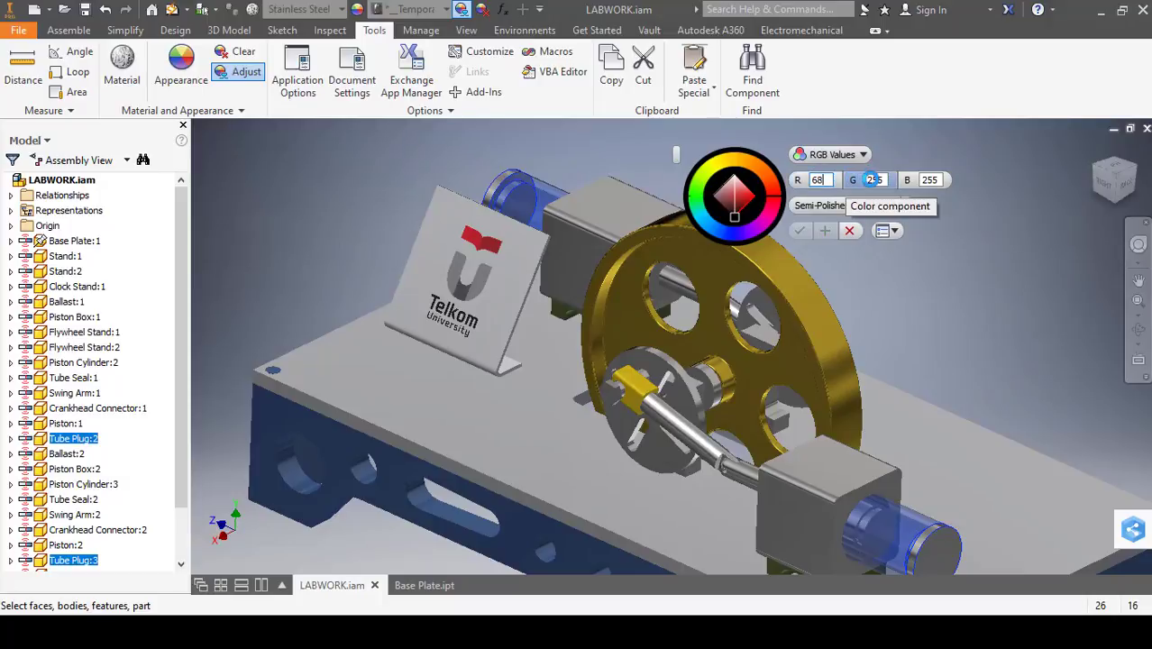
left_click(873, 180)
type("68")
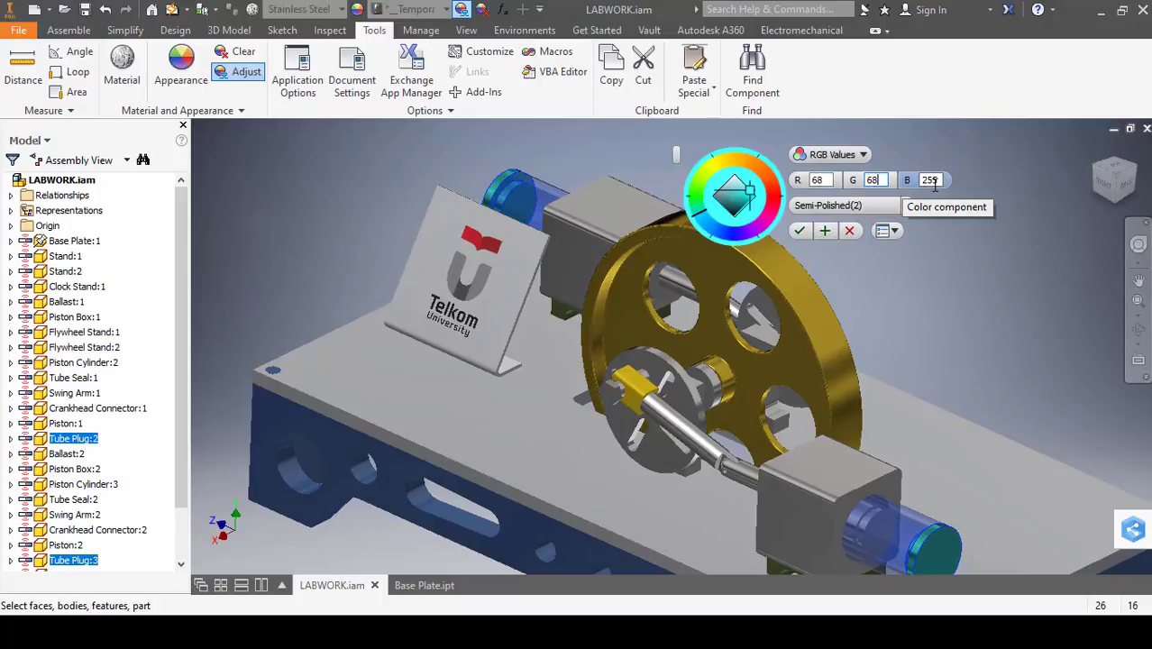
left_click(930, 179)
type("68")
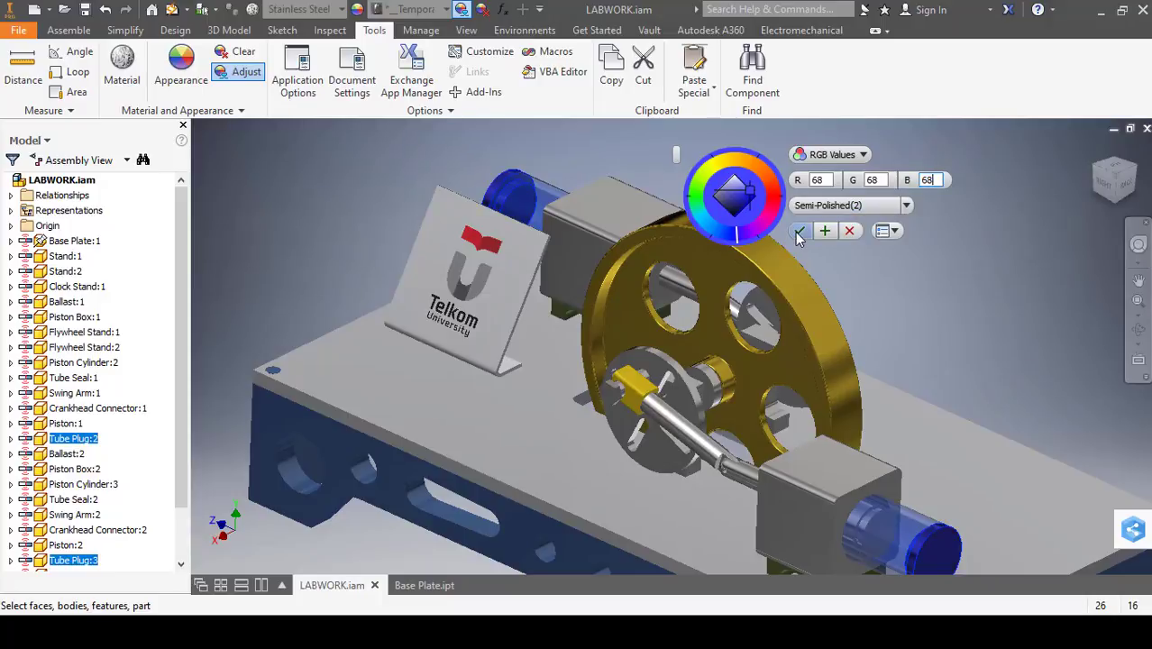
left_click(798, 233)
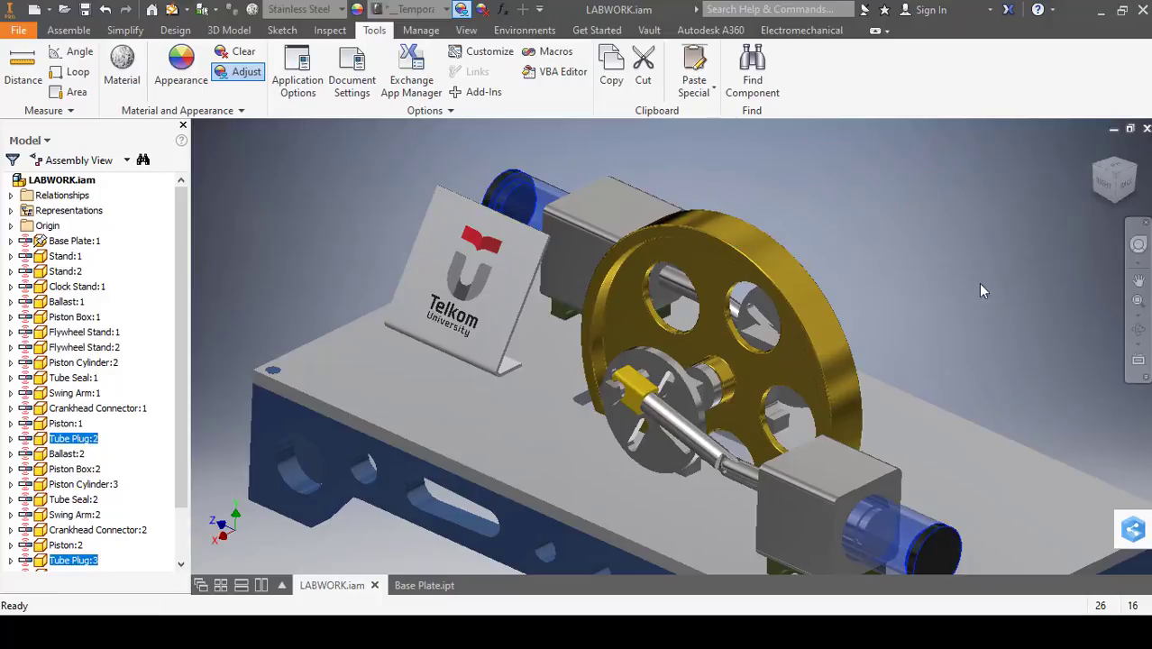
Check the appearance colour of both piston cylinders and close the adjustment without making changes
left_click(242, 73)
left_click(545, 191)
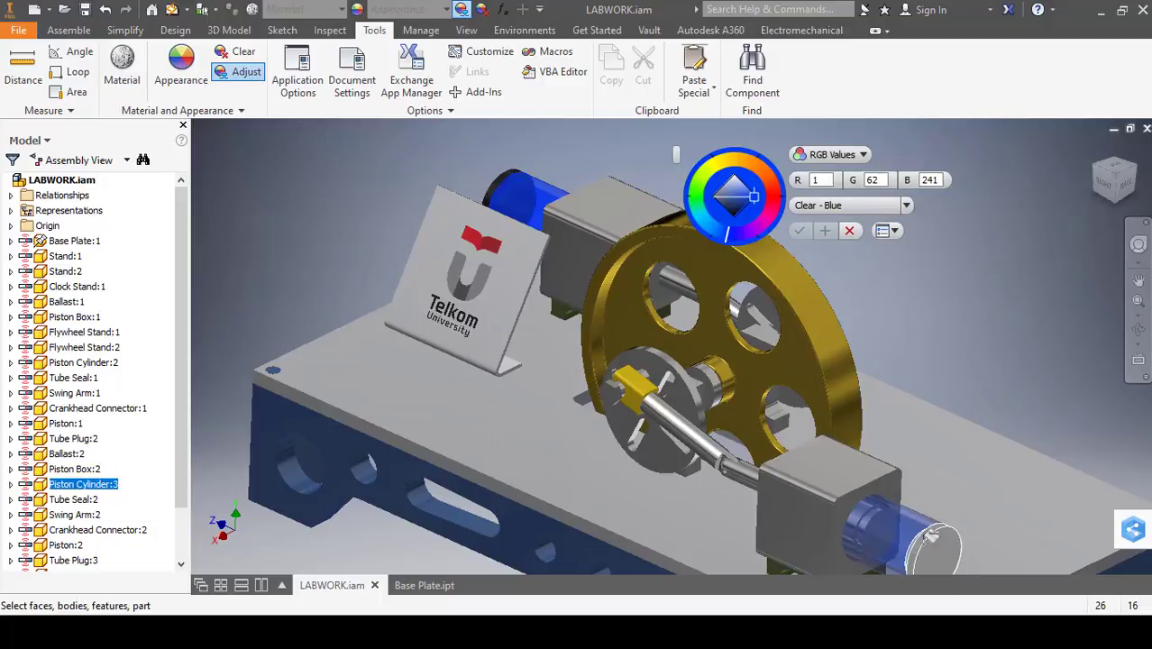
left_click(907, 530)
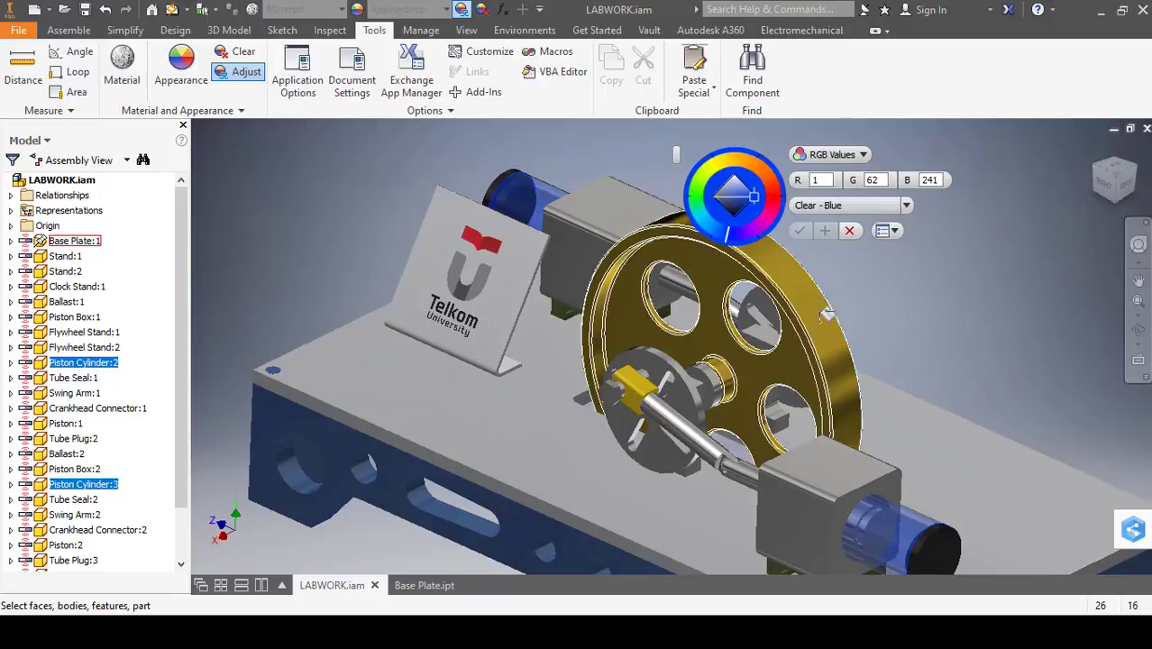
left_click(851, 230)
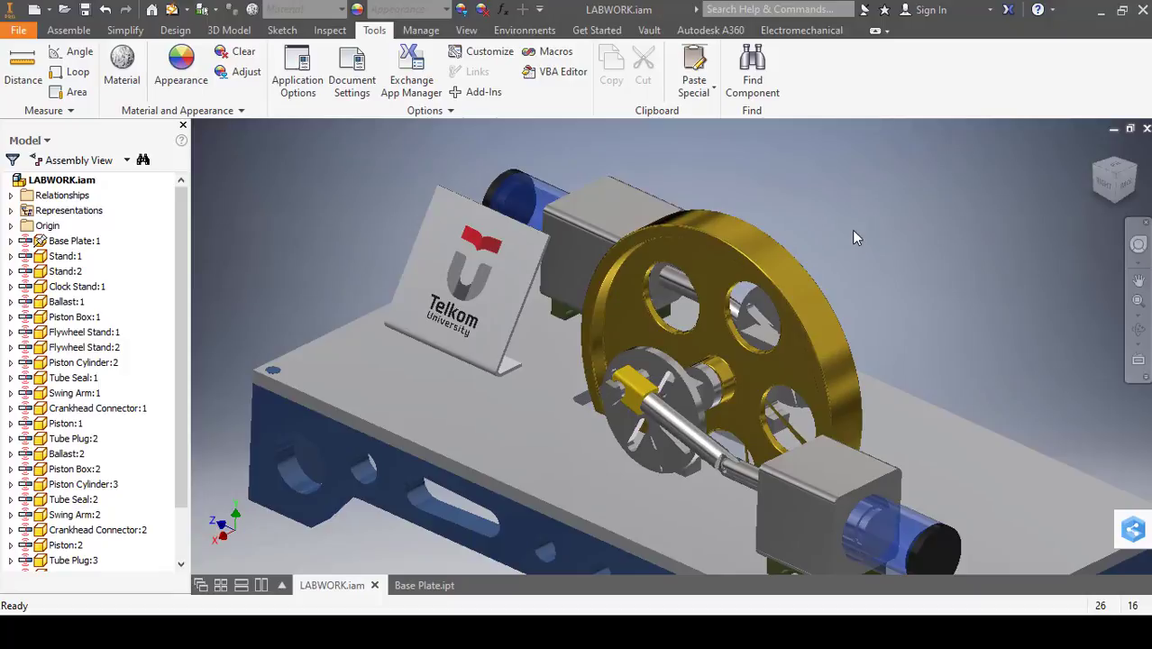
Adjust the Semi-Polished appearance of both piston boxes to RGB values 138, 126, 126
left_click(239, 72)
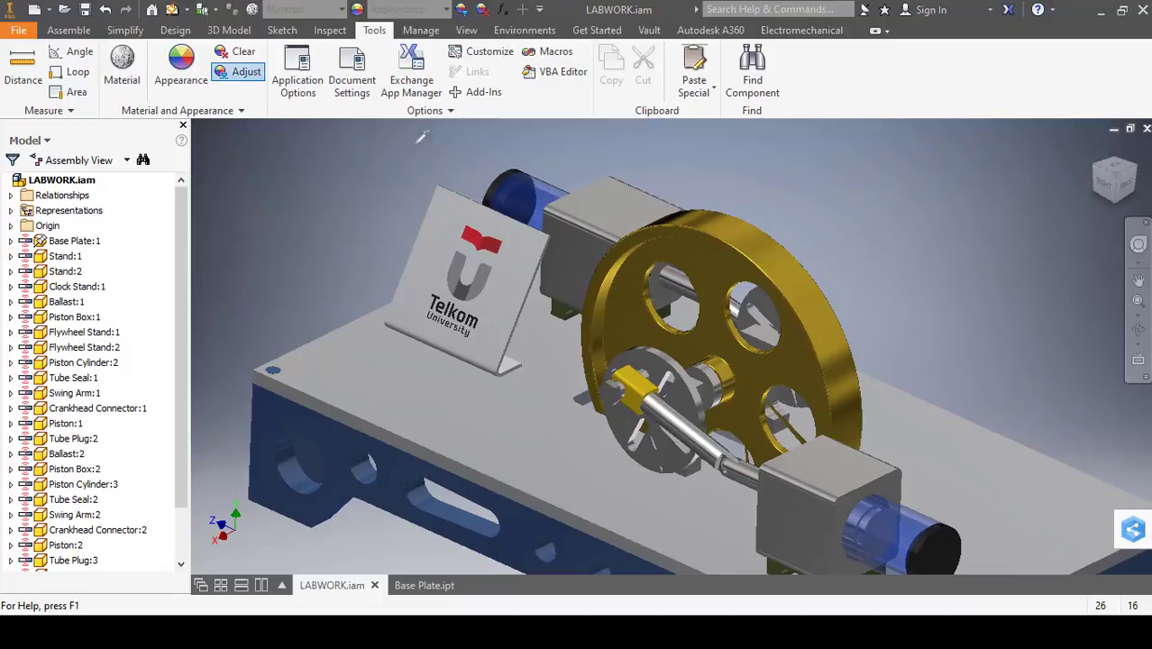
left_click(589, 198)
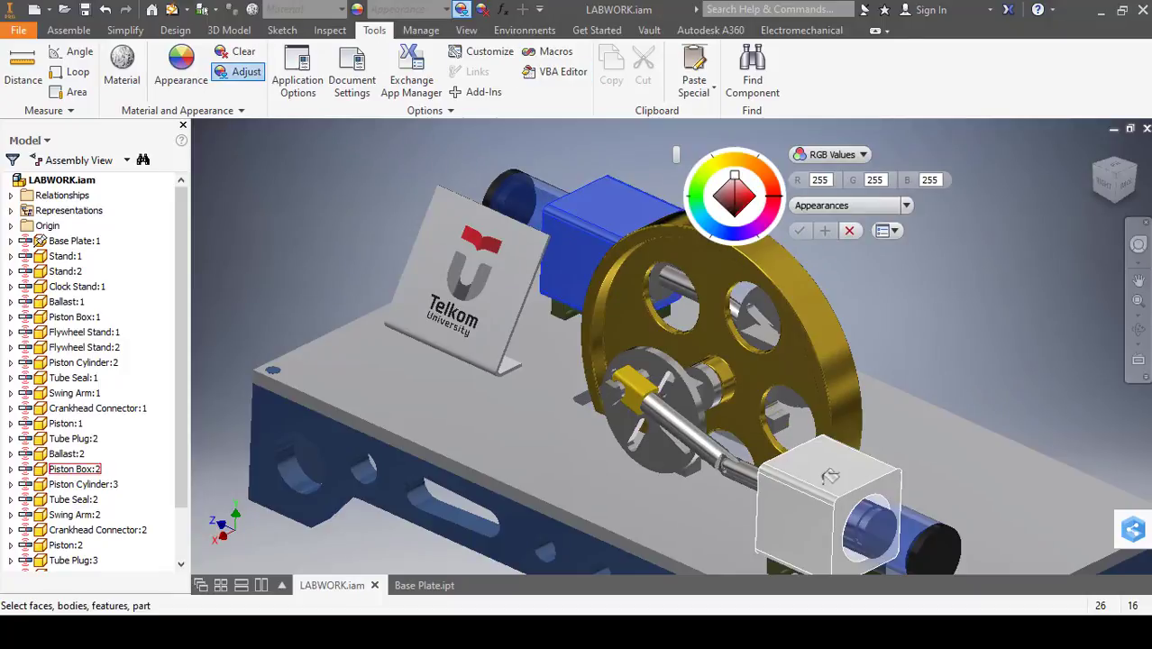
left_click(830, 477, "ctrl")
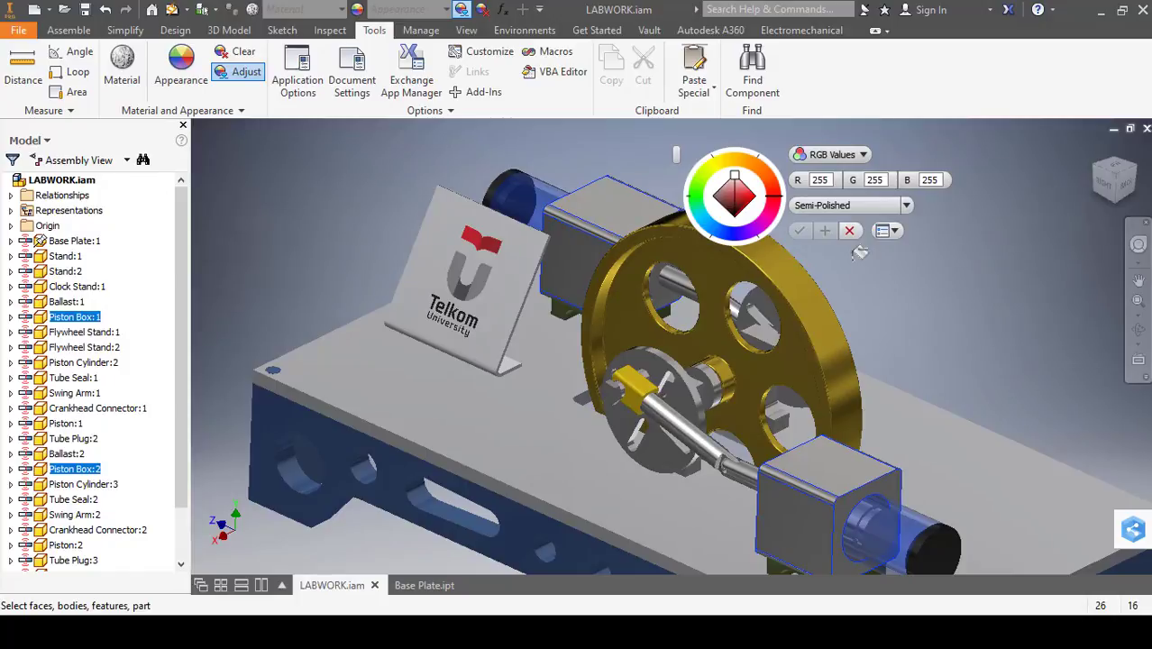
double_click(818, 180)
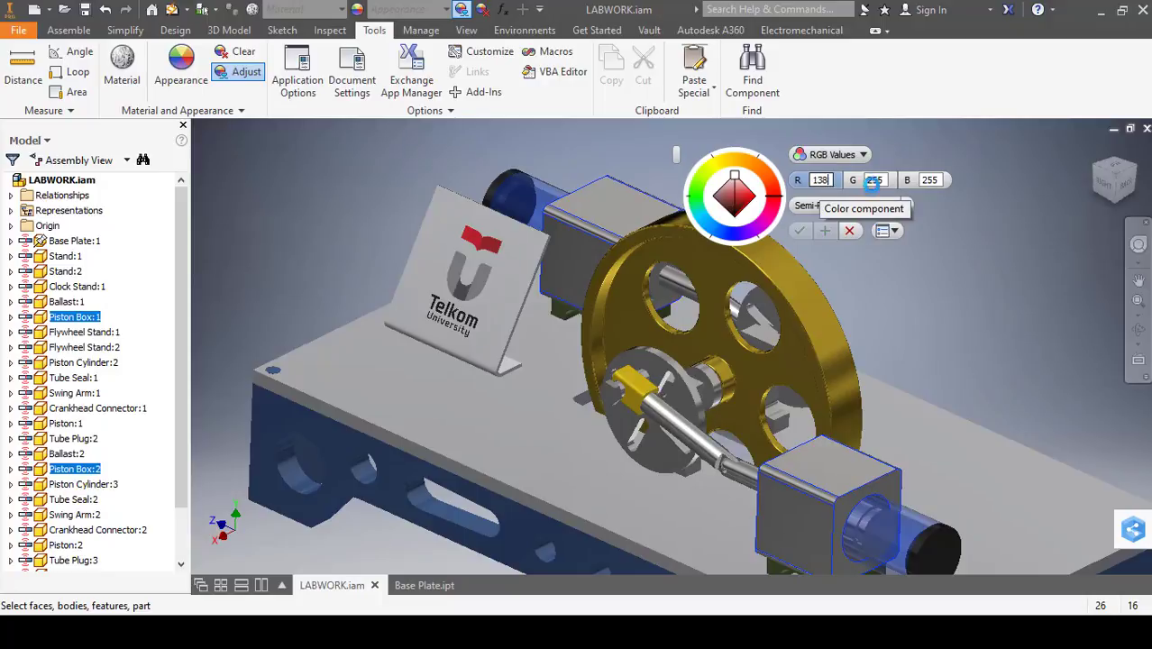
double_click(874, 180)
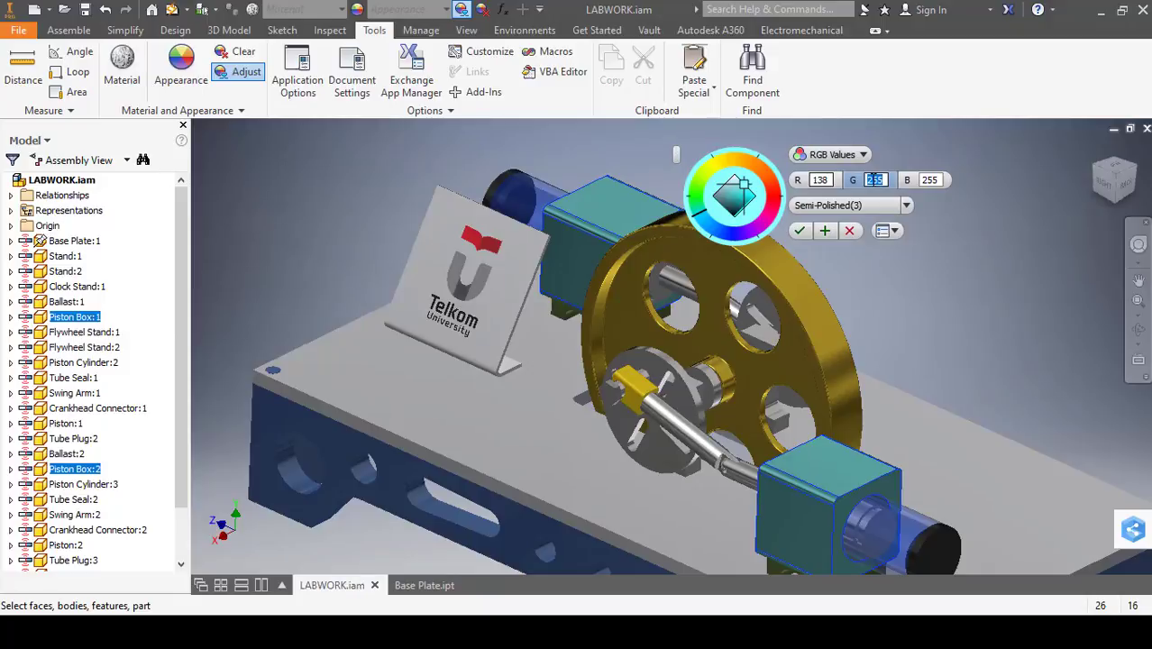
type("126")
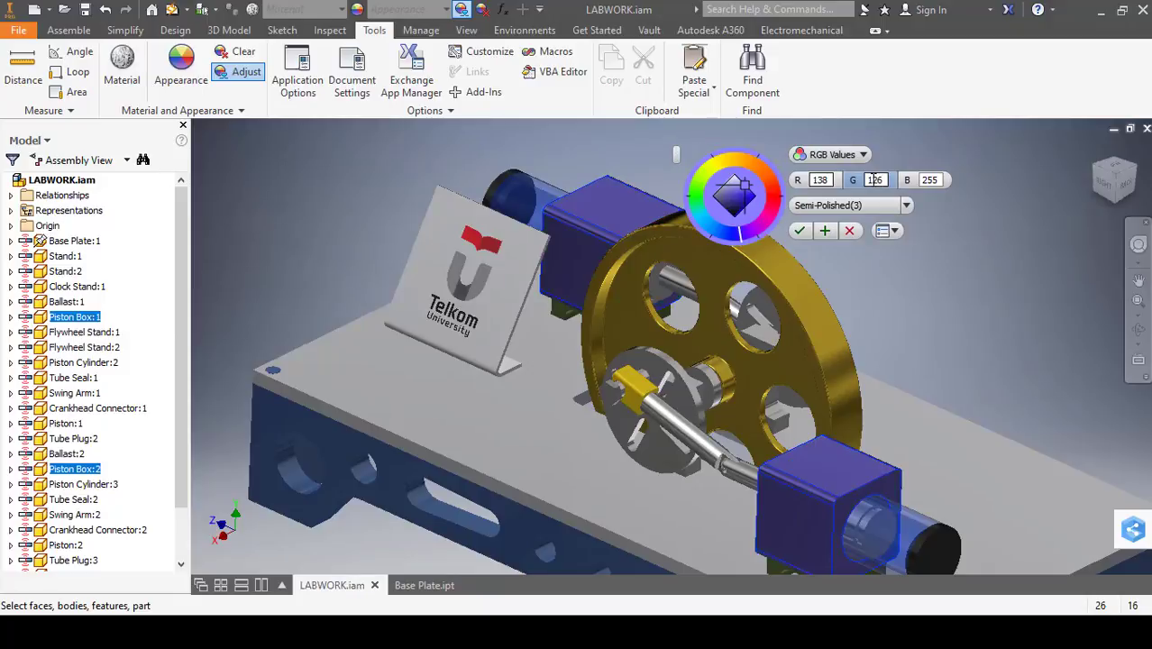
double_click(928, 179)
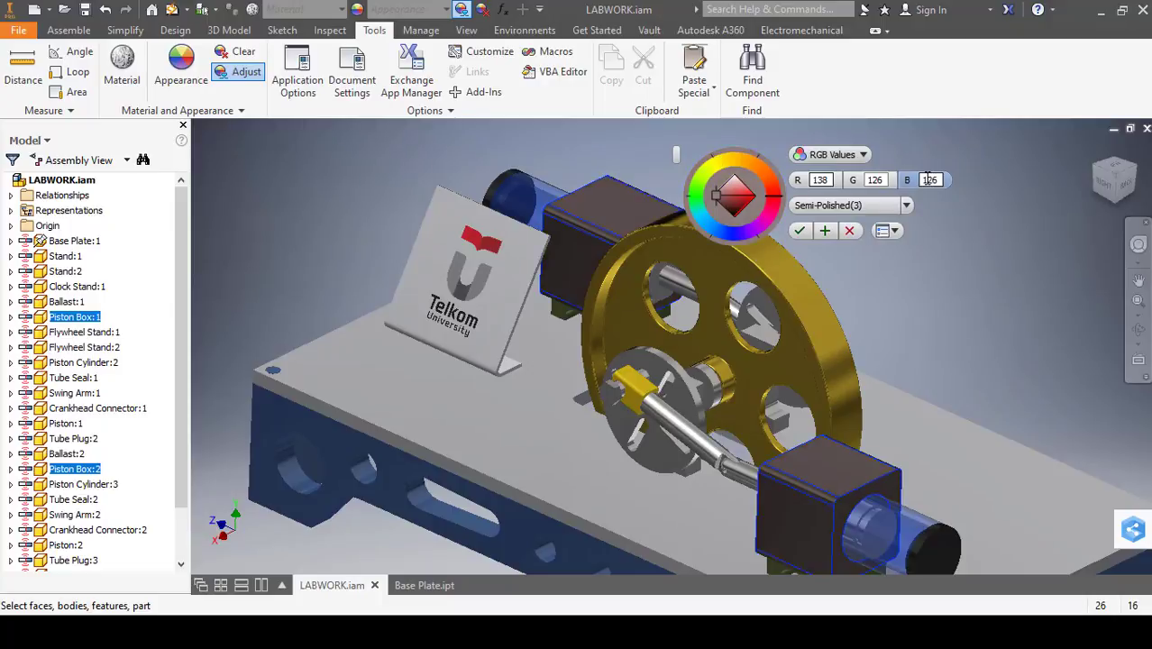
left_click(798, 230)
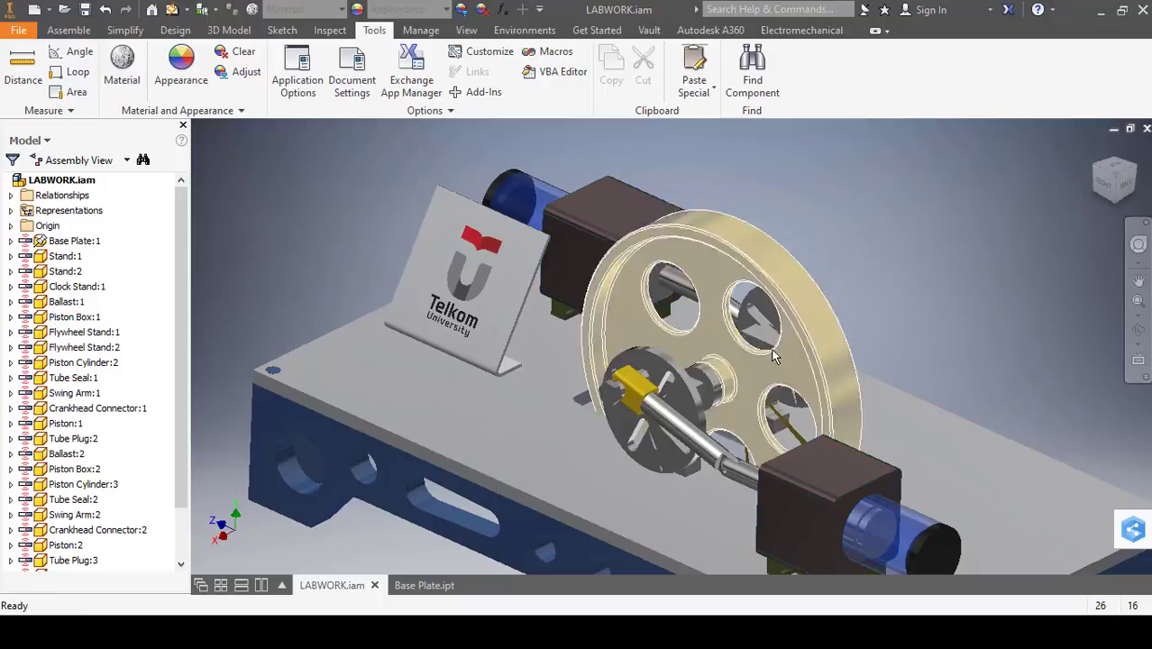
Adjust the Steel - Polished appearance of both tube seals to red with RGB values 255, 0, 0
middle_click_drag(795, 317, 786, 245, "shift")
middle_click_drag(694, 434, 594, 467, "shift")
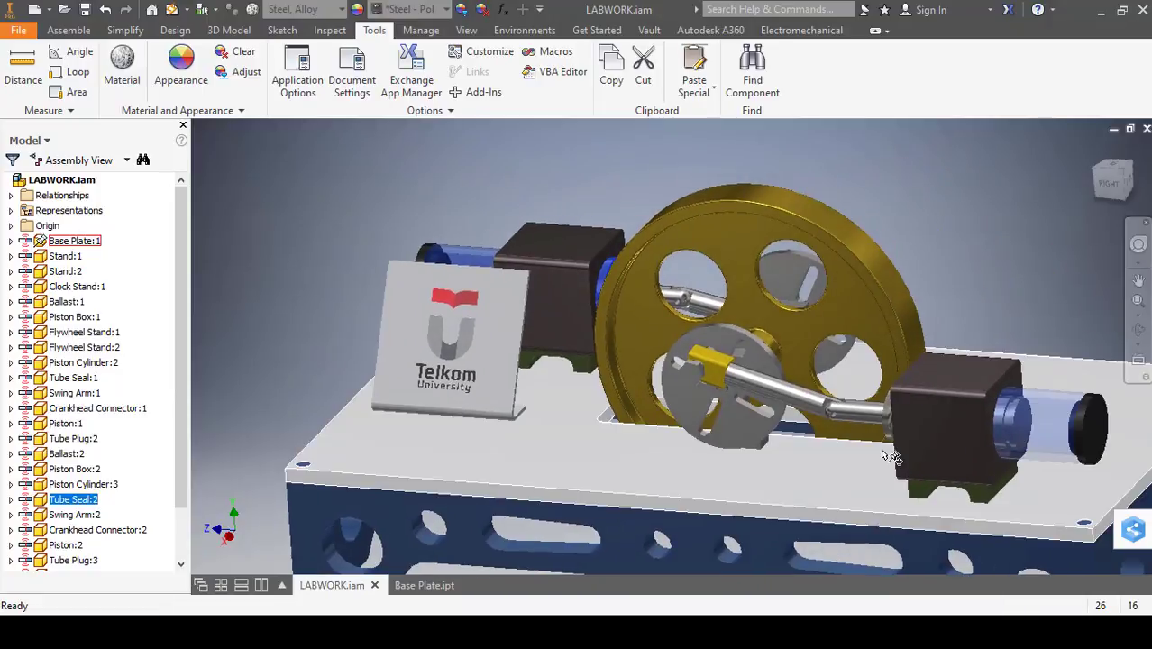
middle_click_drag(892, 455, 898, 462, "shift")
left_click(947, 485)
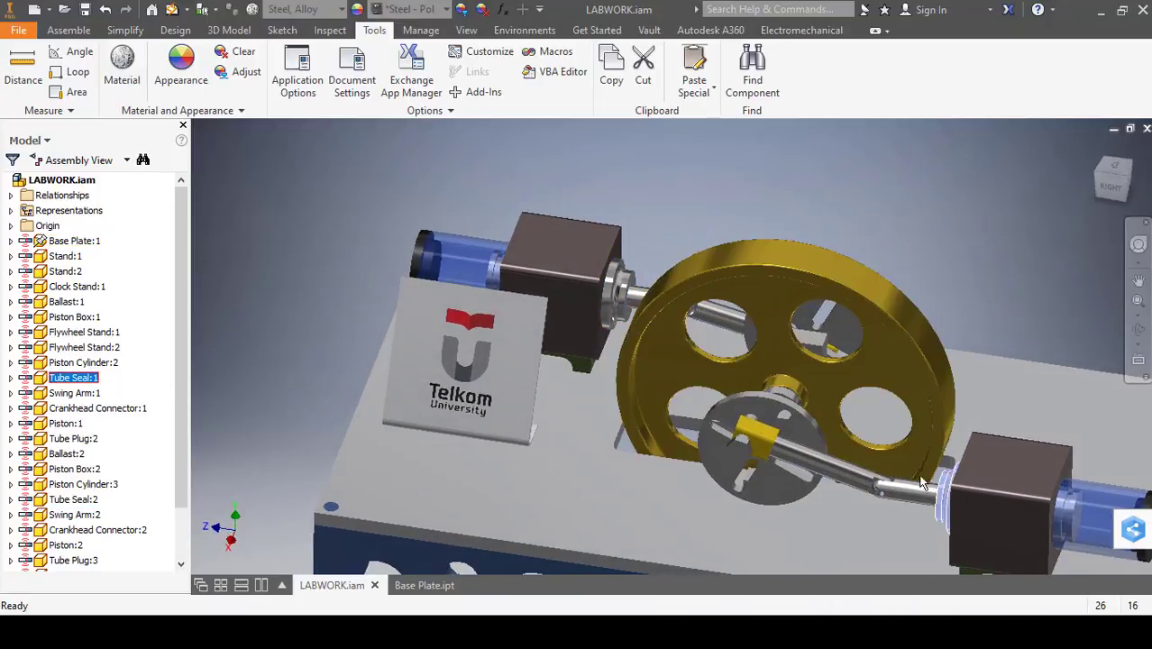
left_click(504, 134)
left_click(241, 74)
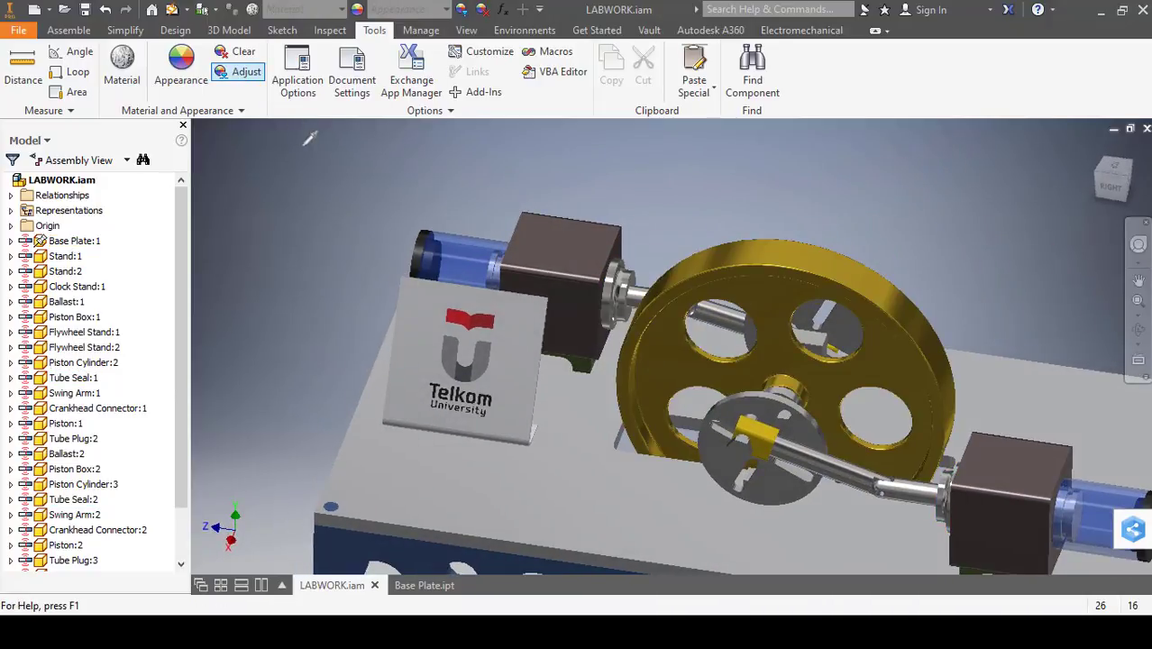
left_click(610, 266)
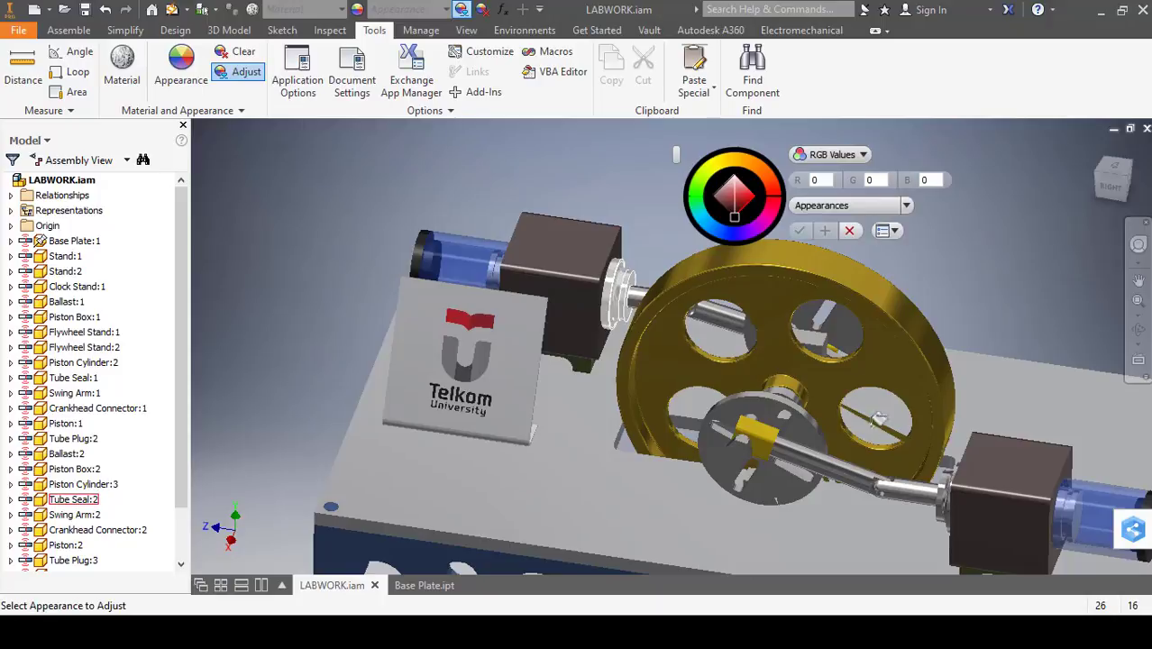
left_click(943, 492)
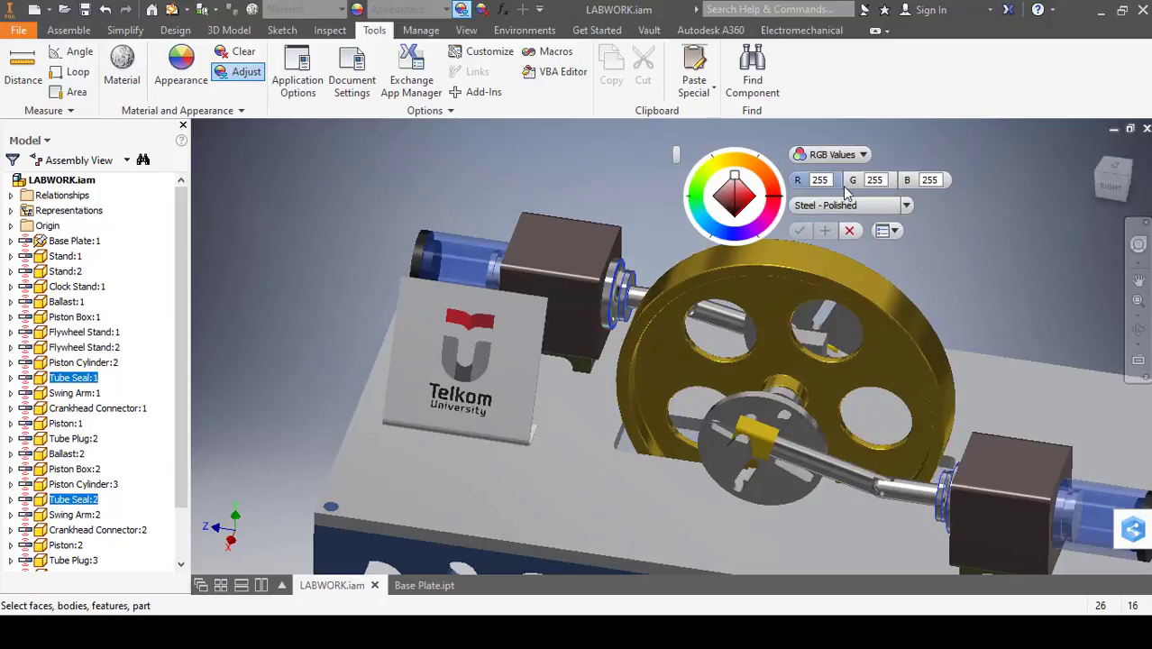
left_click(875, 180)
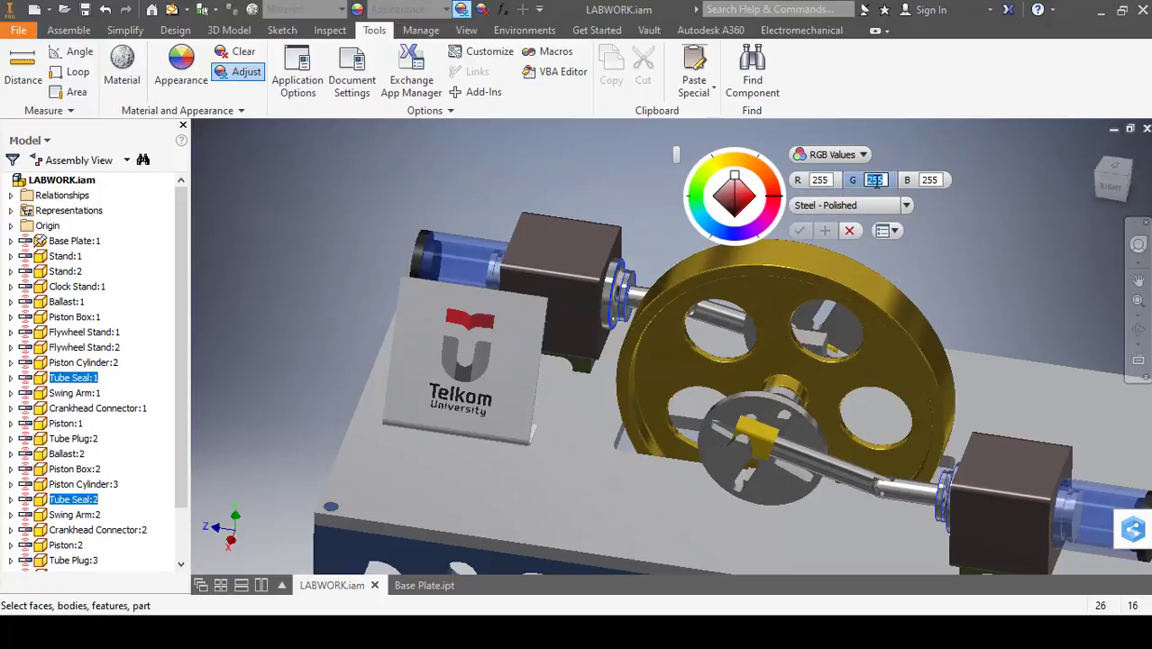
type("0")
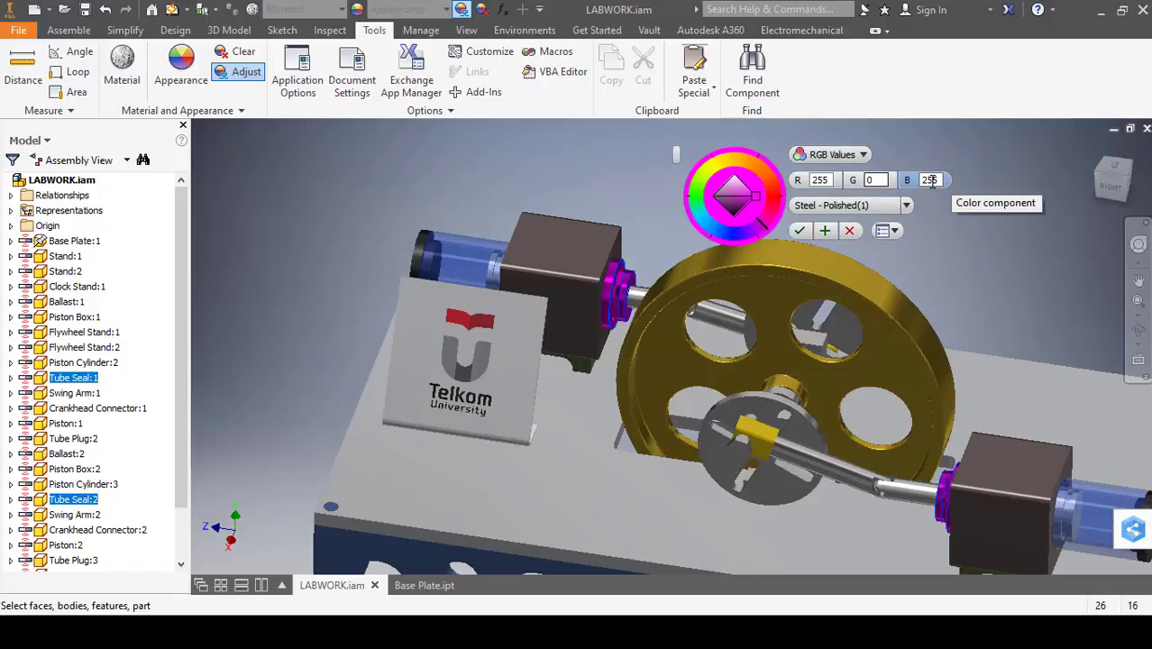
type("0")
left_click(800, 232)
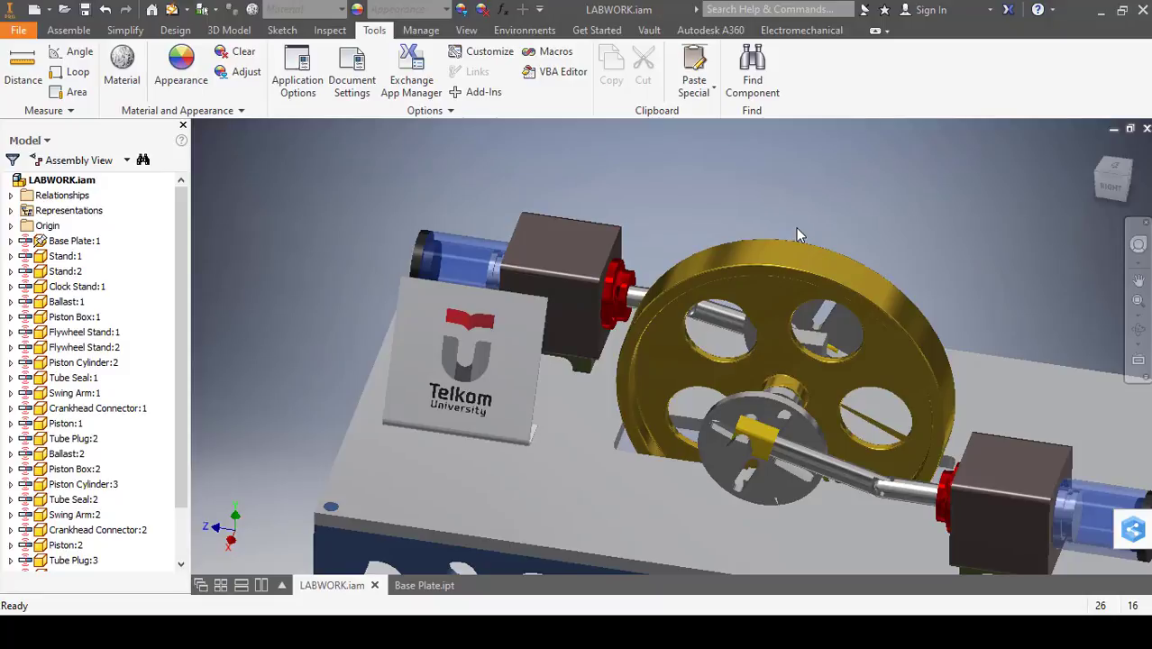
left_click(914, 487)
left_click(641, 302)
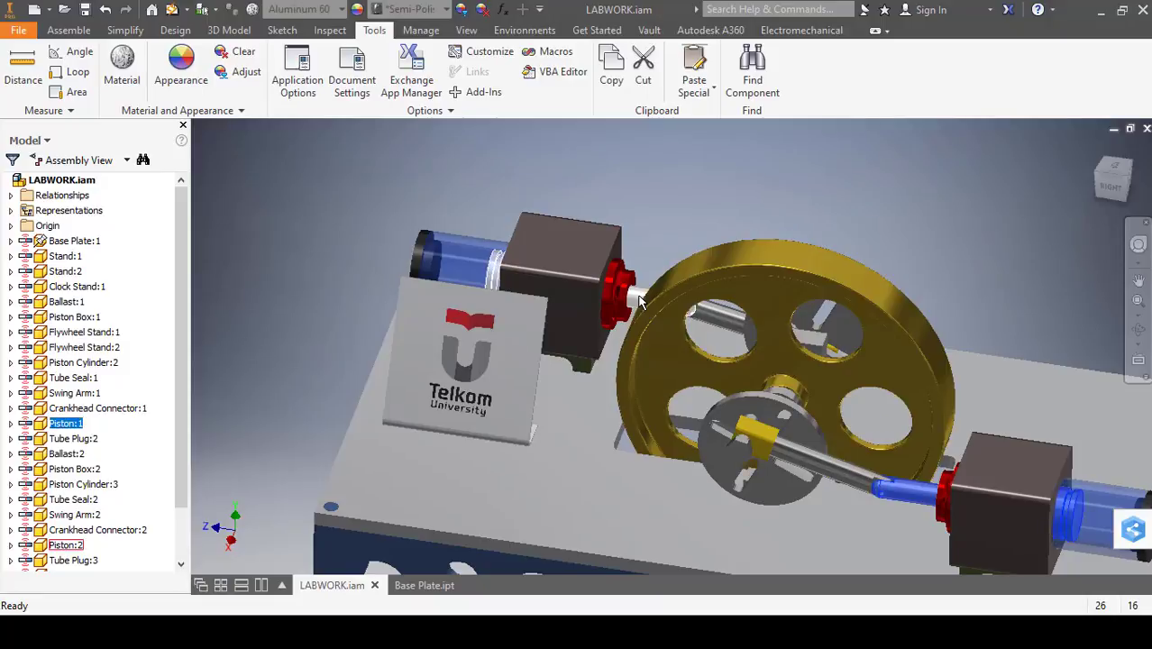
left_click(640, 302, "ctrl")
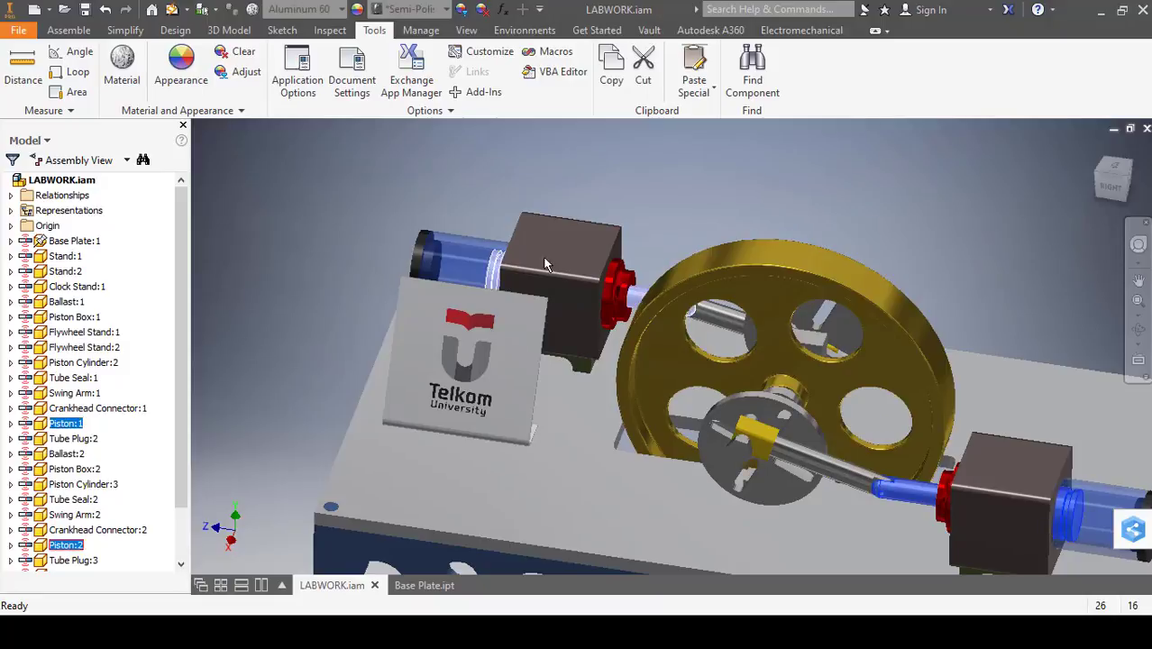
left_click(241, 74)
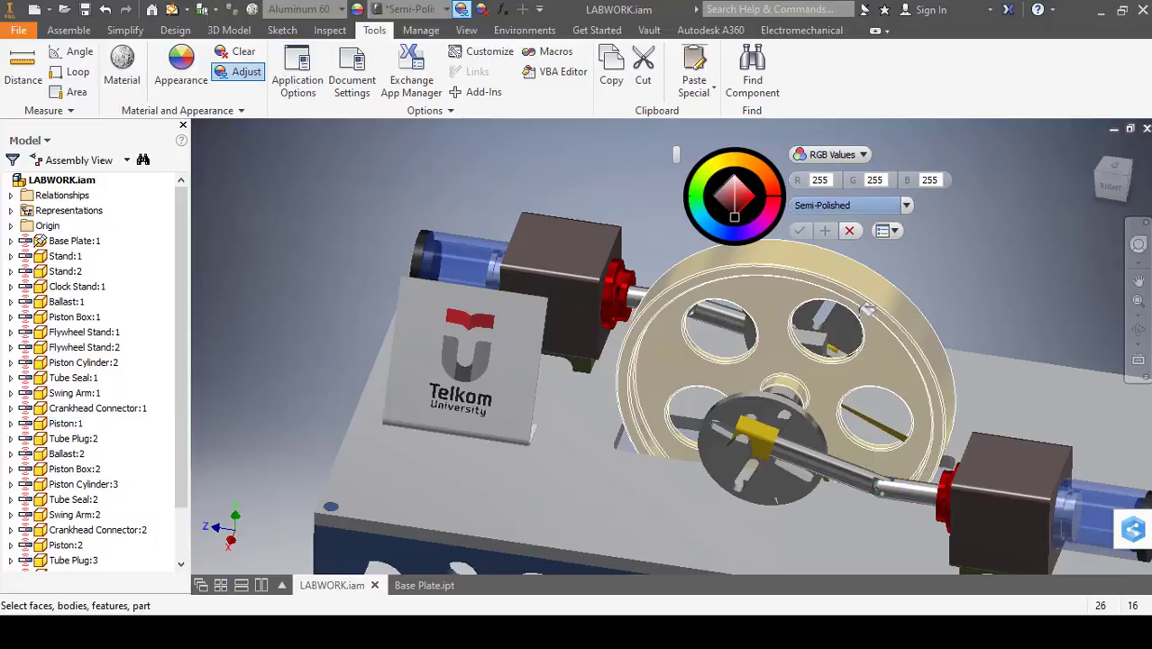
left_click(849, 231)
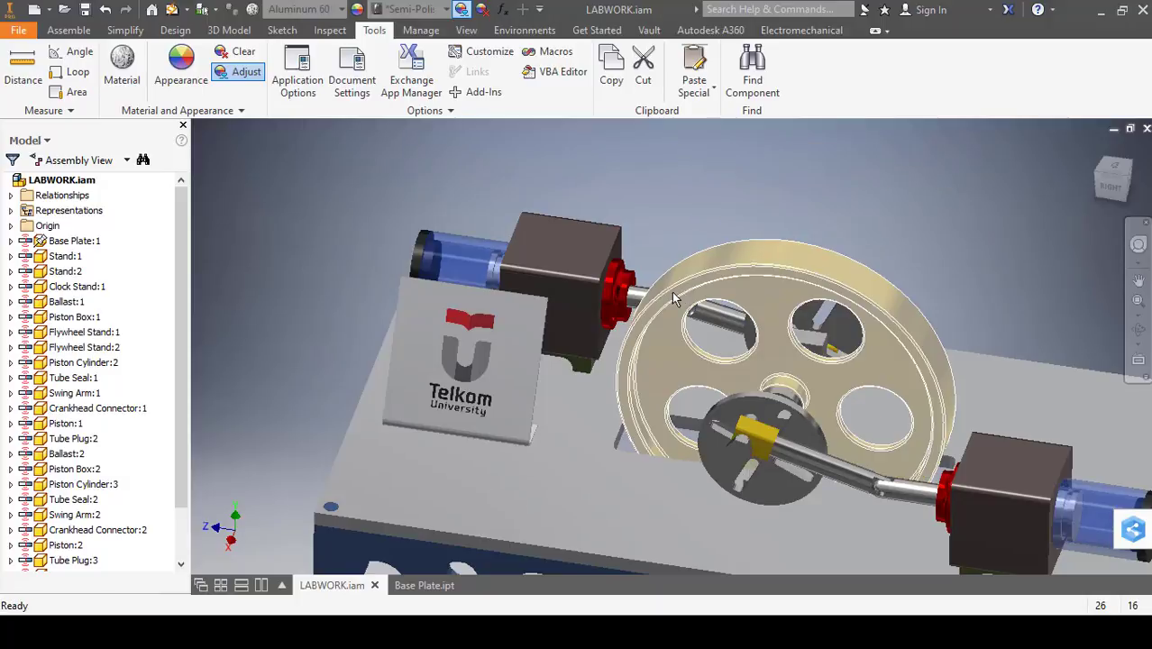
Adjust the Semi-Polished appearance of both pistons to RGB values 255, 216, 56
left_click(246, 72)
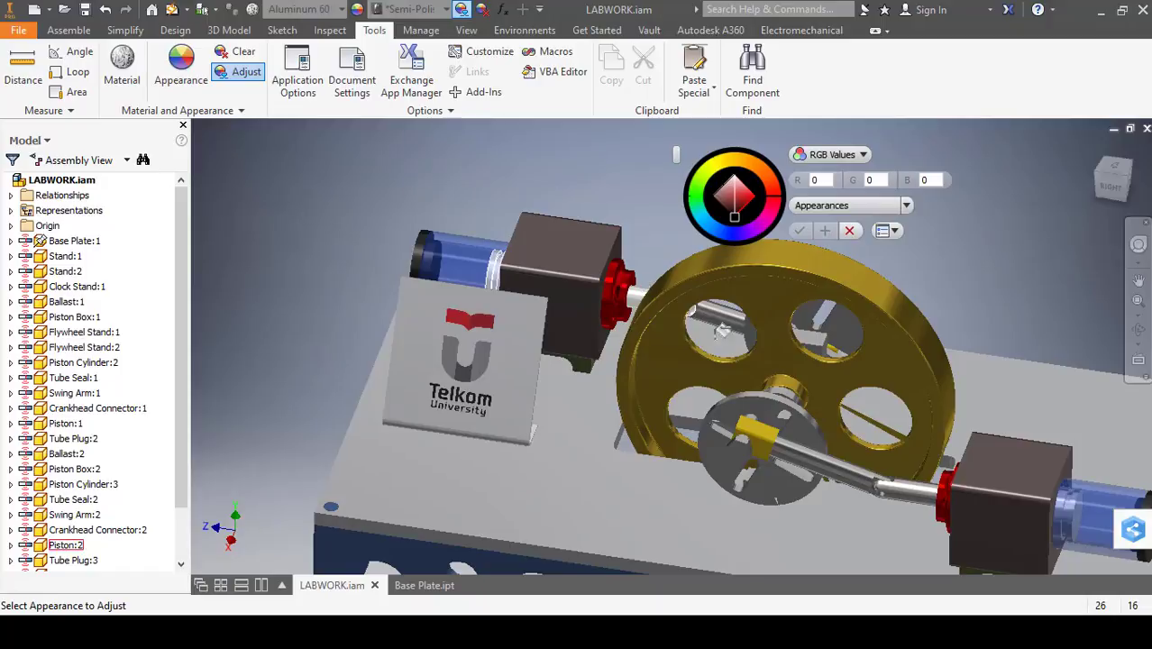
left_click(912, 481)
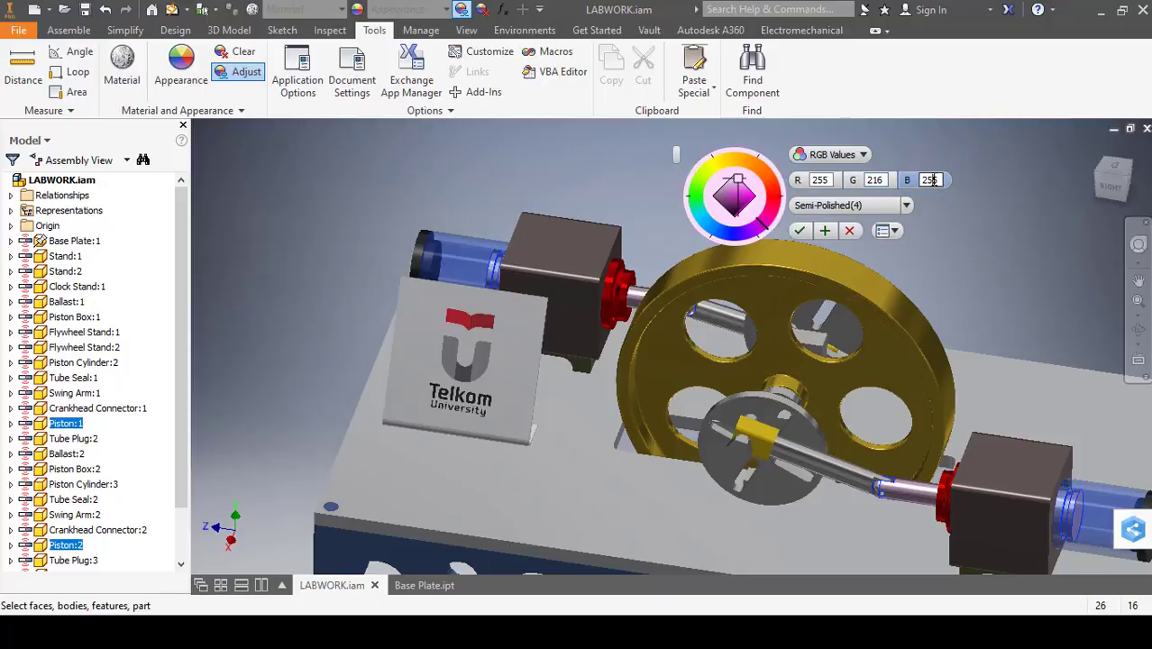
type("56")
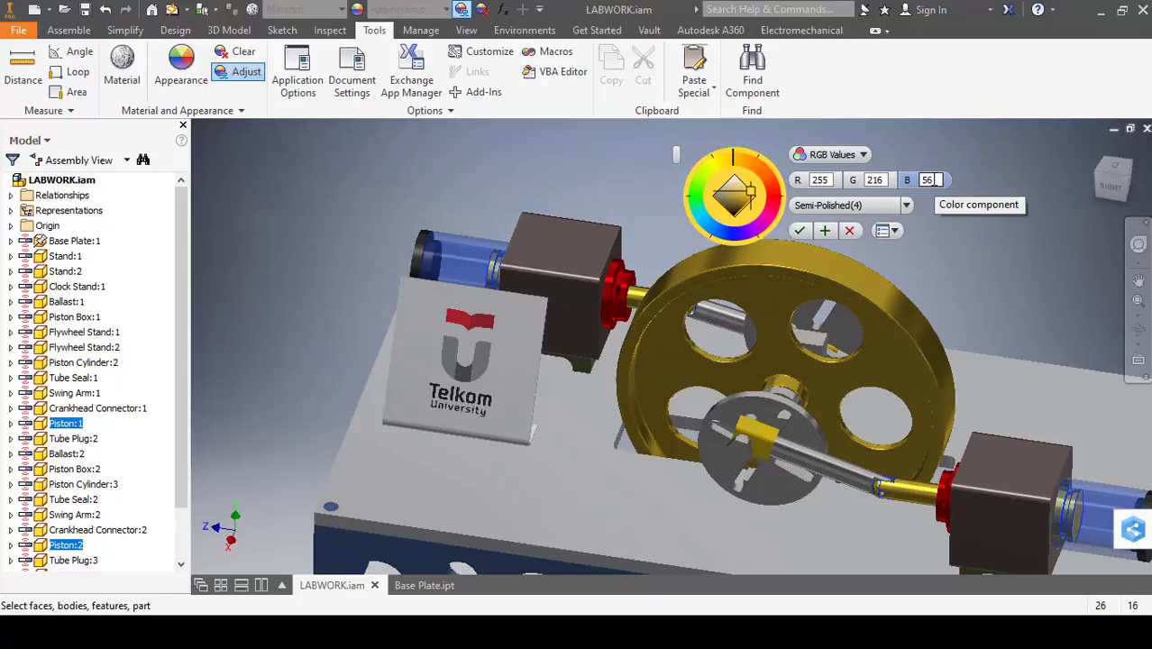
left_click(799, 231)
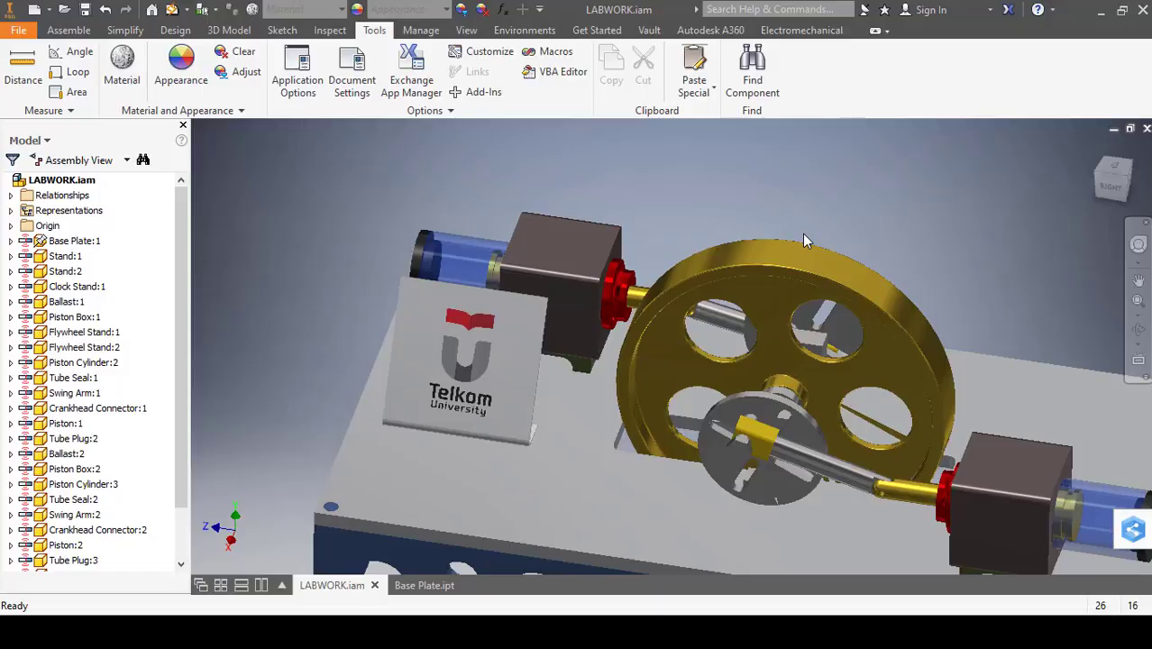
Adjust the Semi-Polished appearance of both swing arms to a gold colour with red 255 and green 216
left_click(821, 467)
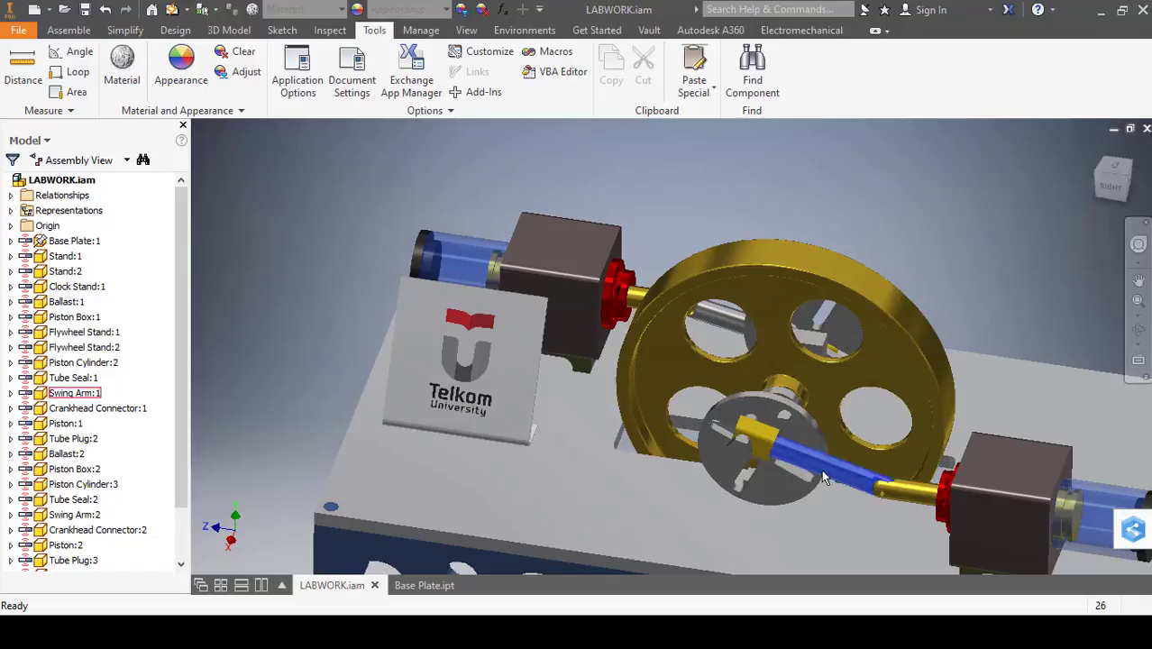
left_click(437, 137)
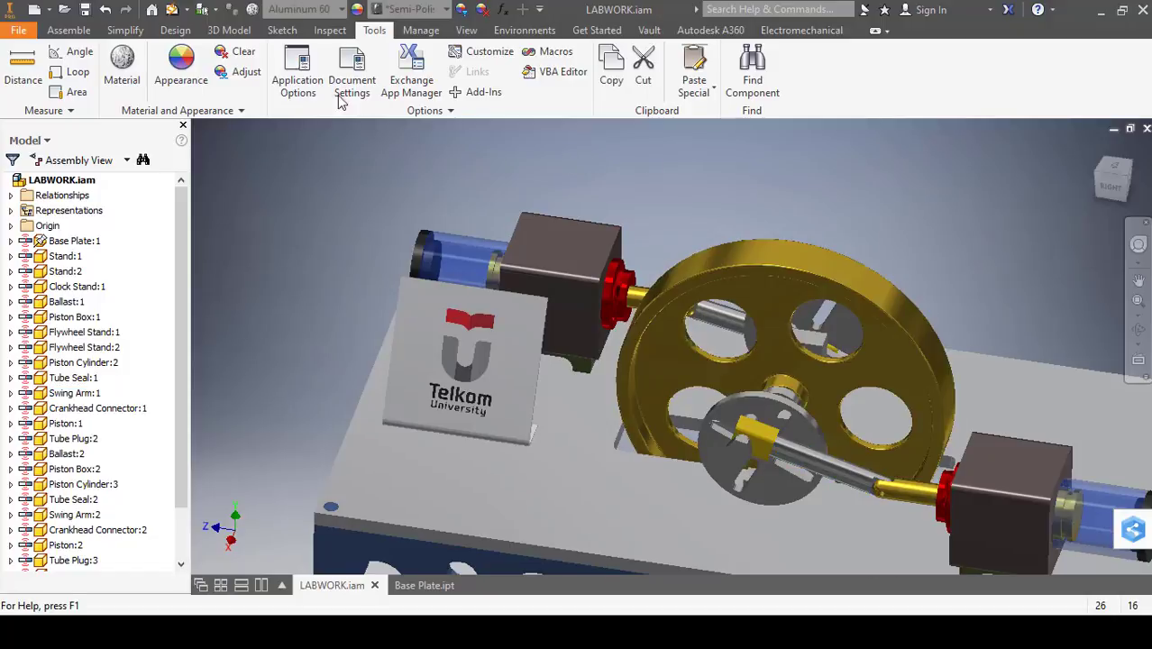
left_click(246, 71)
left_click(829, 461)
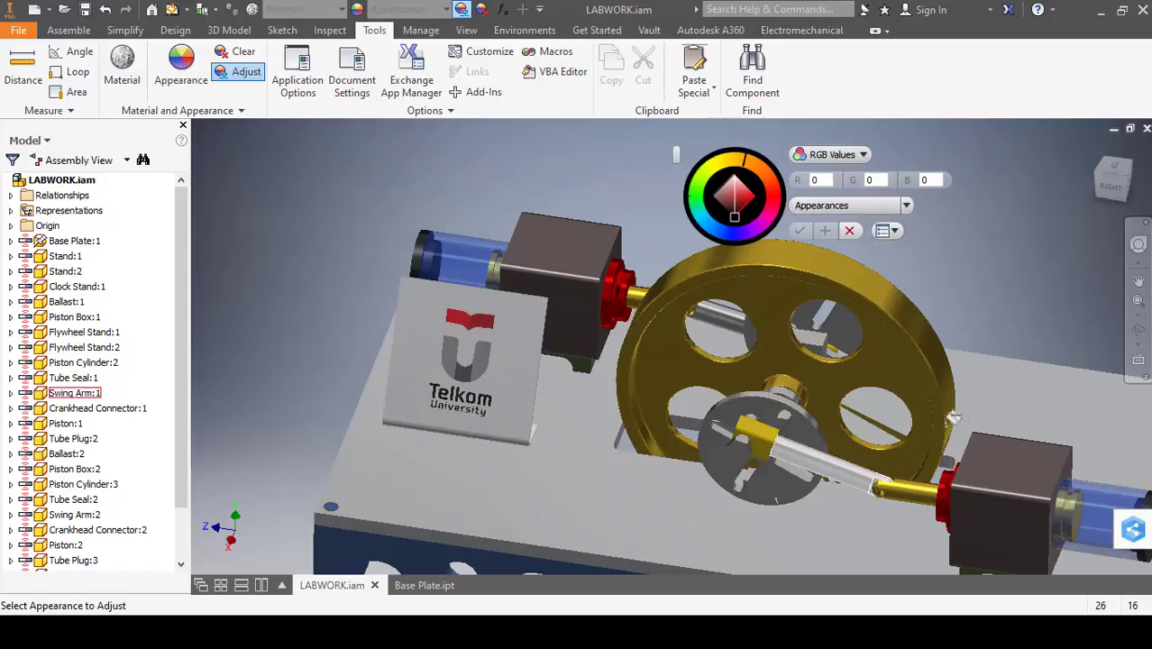
middle_click_drag(948, 440, 1055, 270, "shift")
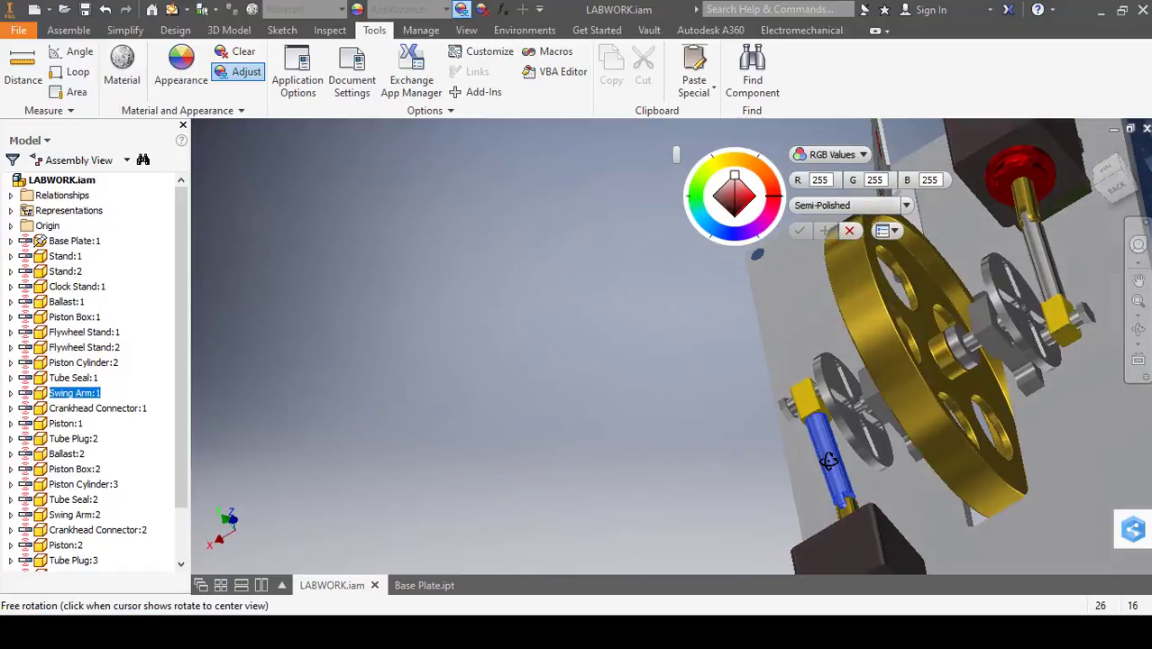
left_click(1058, 265, "shift")
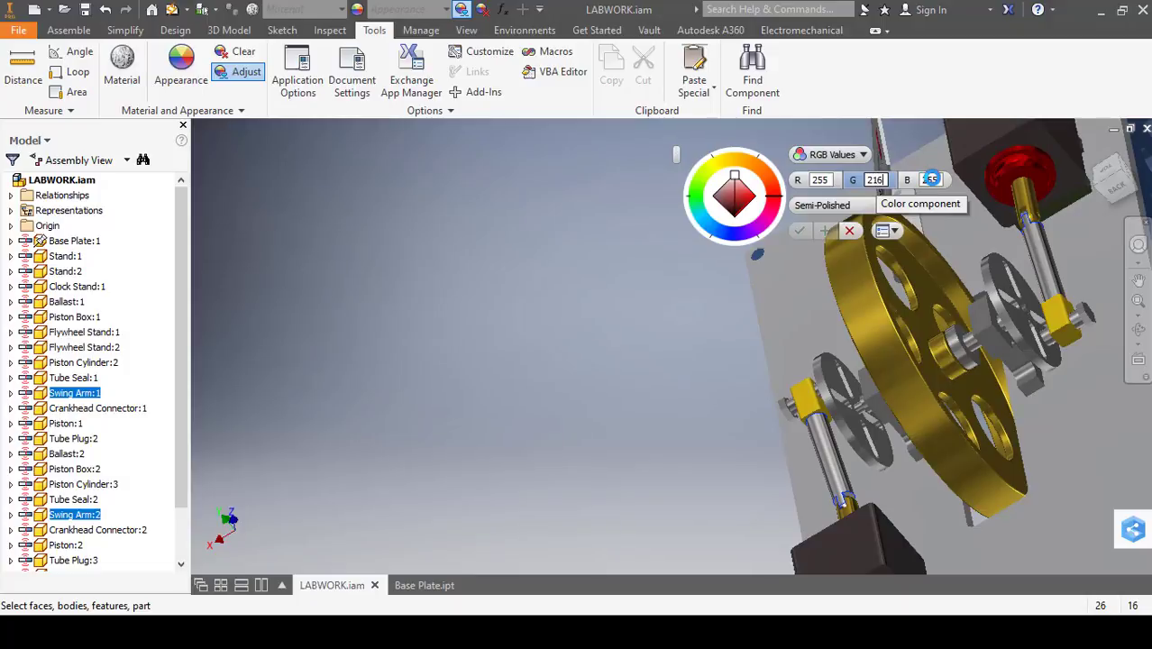
left_click(929, 180)
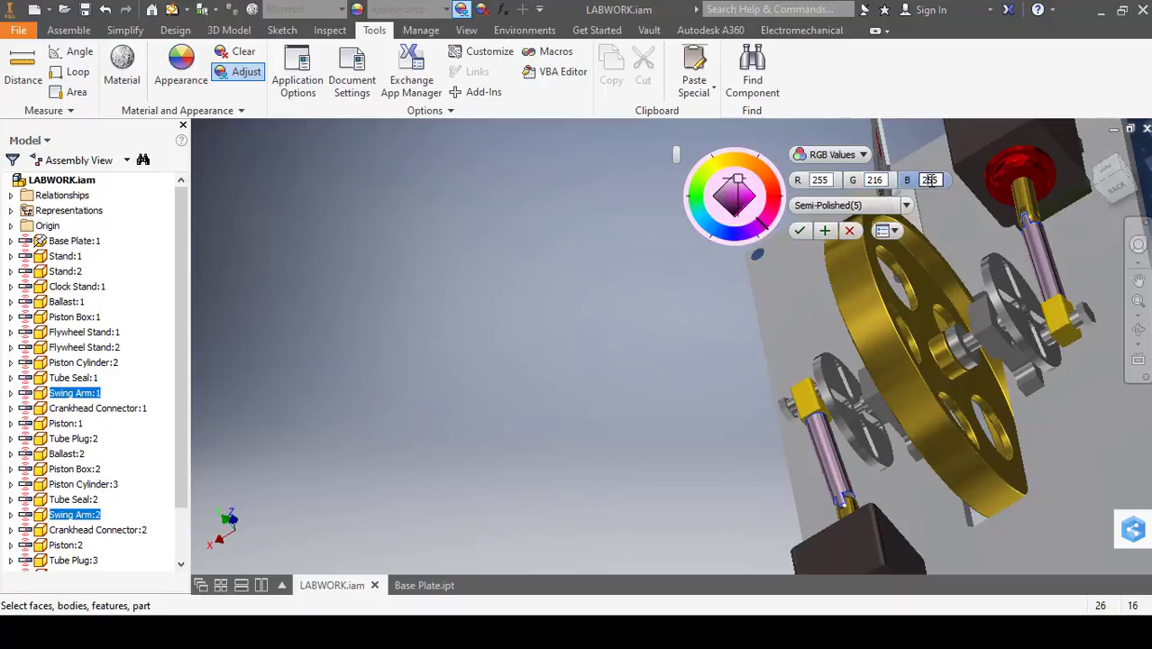
left_click(802, 231)
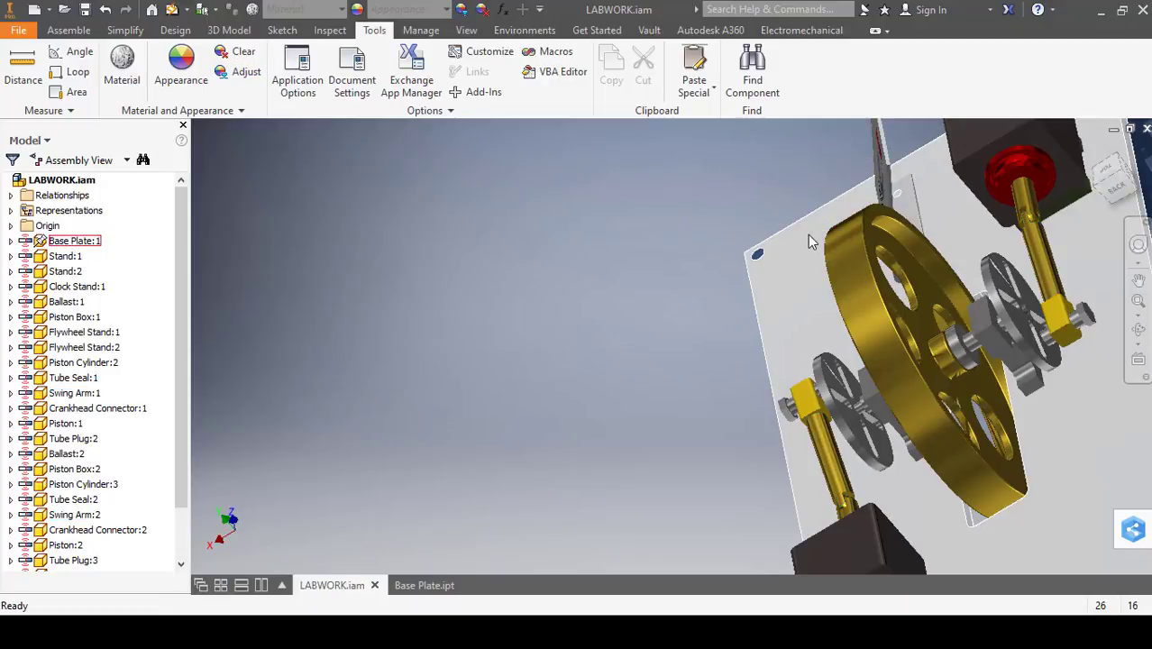
Check the Glossy - Gold appearance colour of both crankhead connectors with the Adjust tool and close the adjustment
left_click(243, 72)
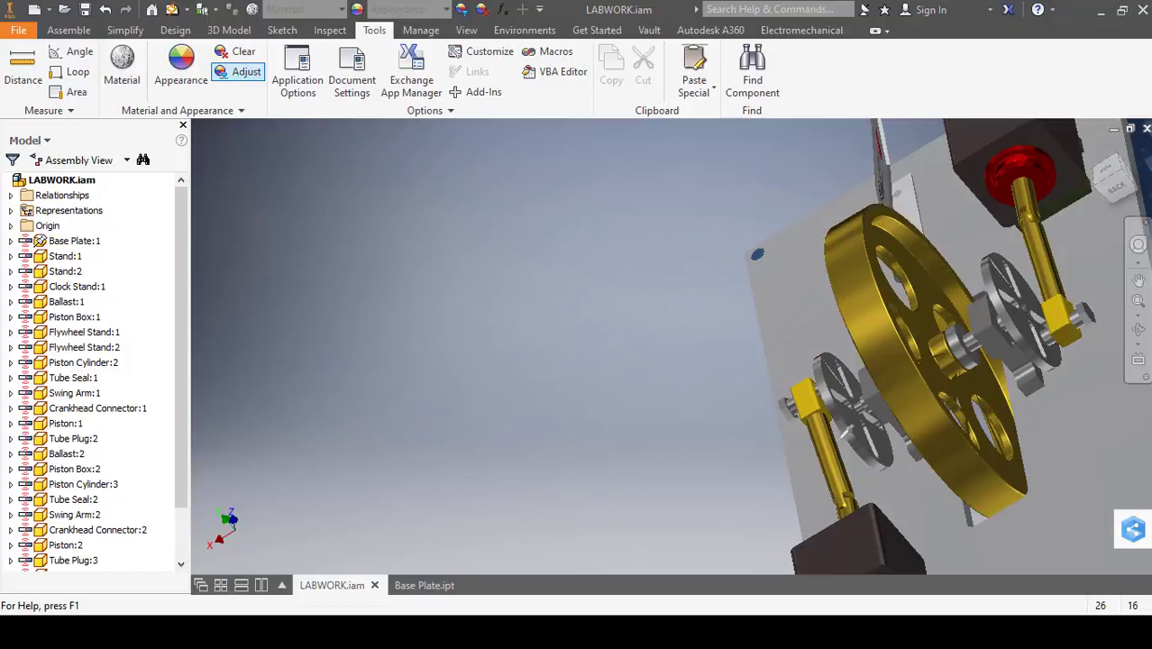
left_click(815, 398)
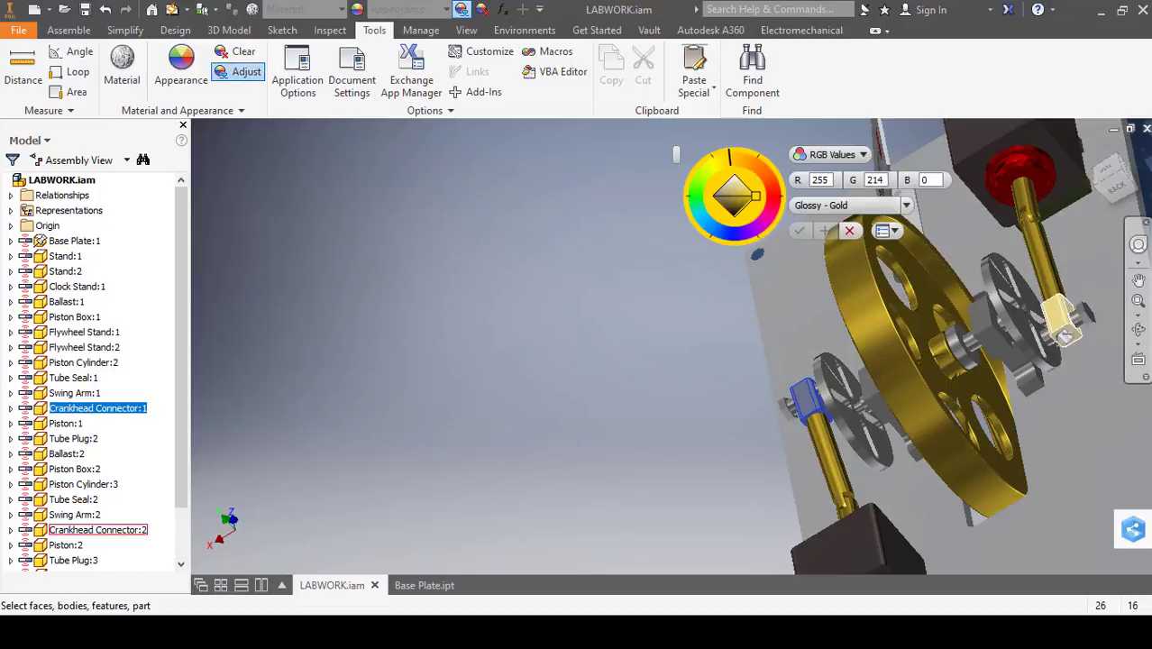
left_click(1065, 335)
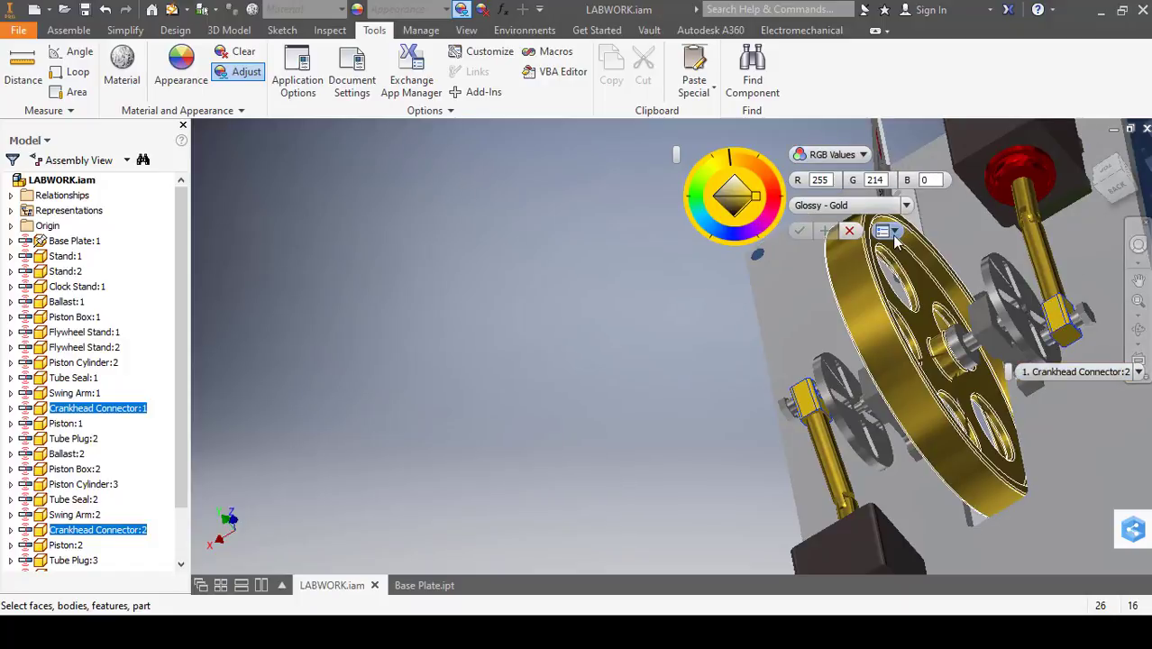
left_click(799, 231)
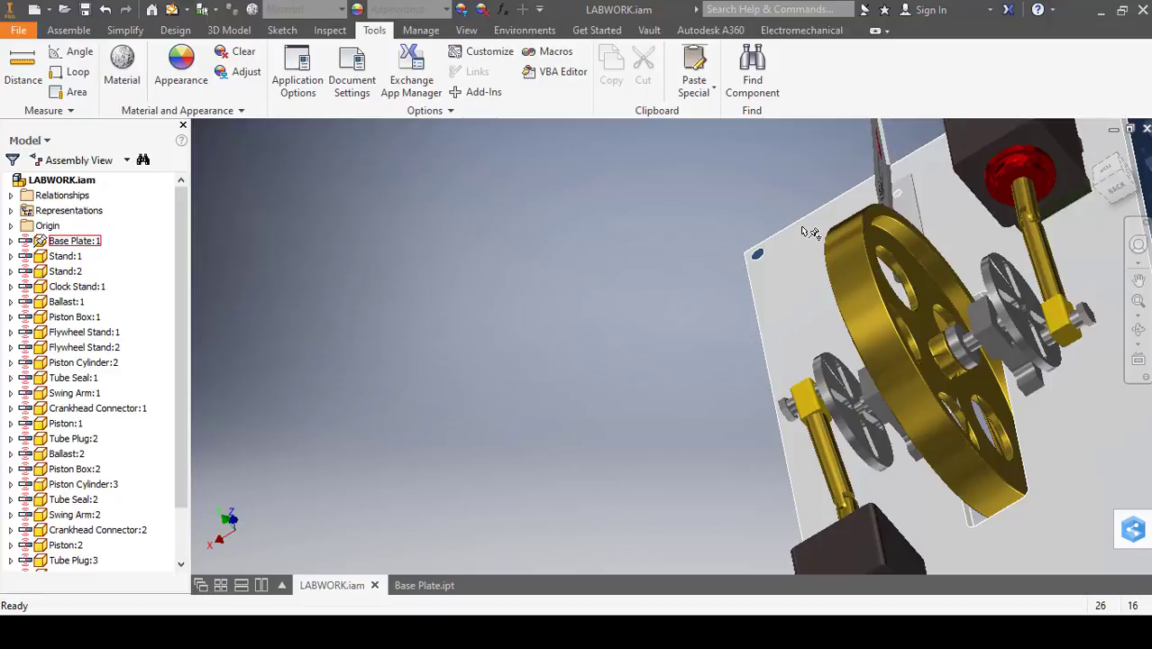
Adjust the Semi-Polished appearance of both flywheel stands, setting the green component to 68
left_click(1000, 343)
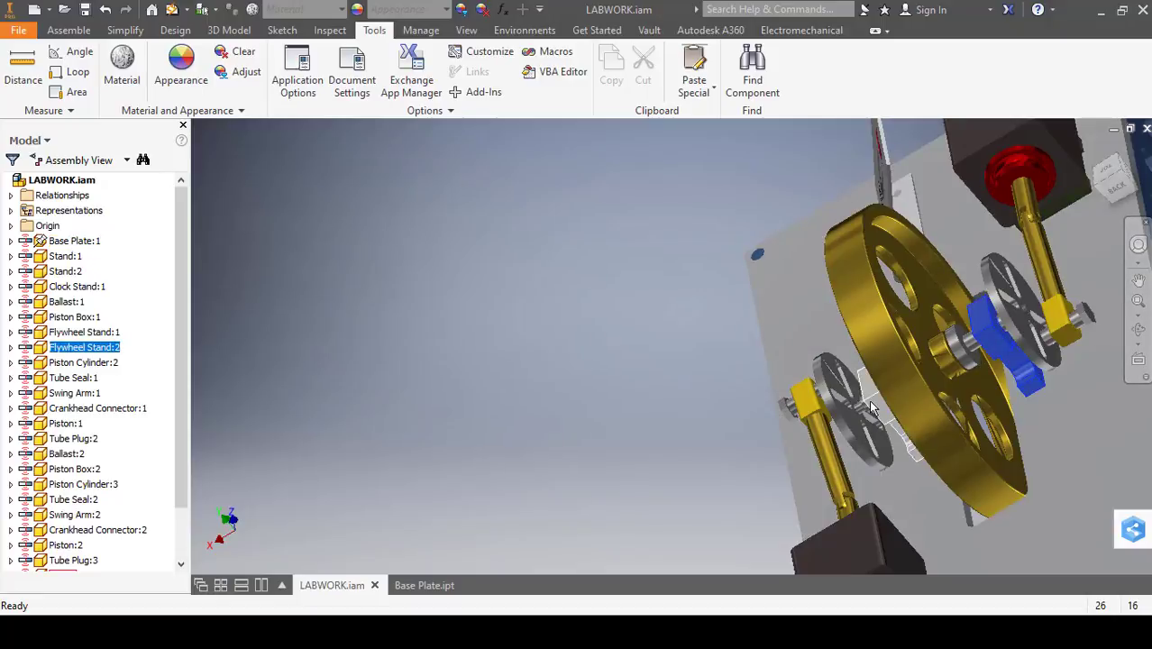
left_click(241, 78)
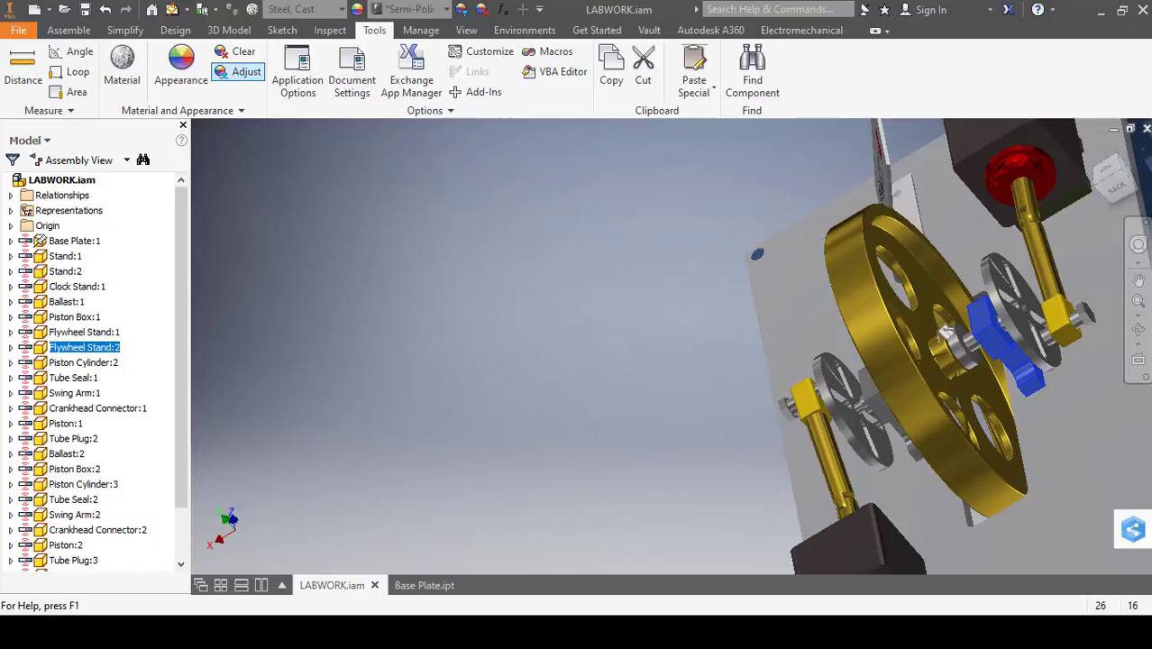
left_click(878, 389, "ctrl")
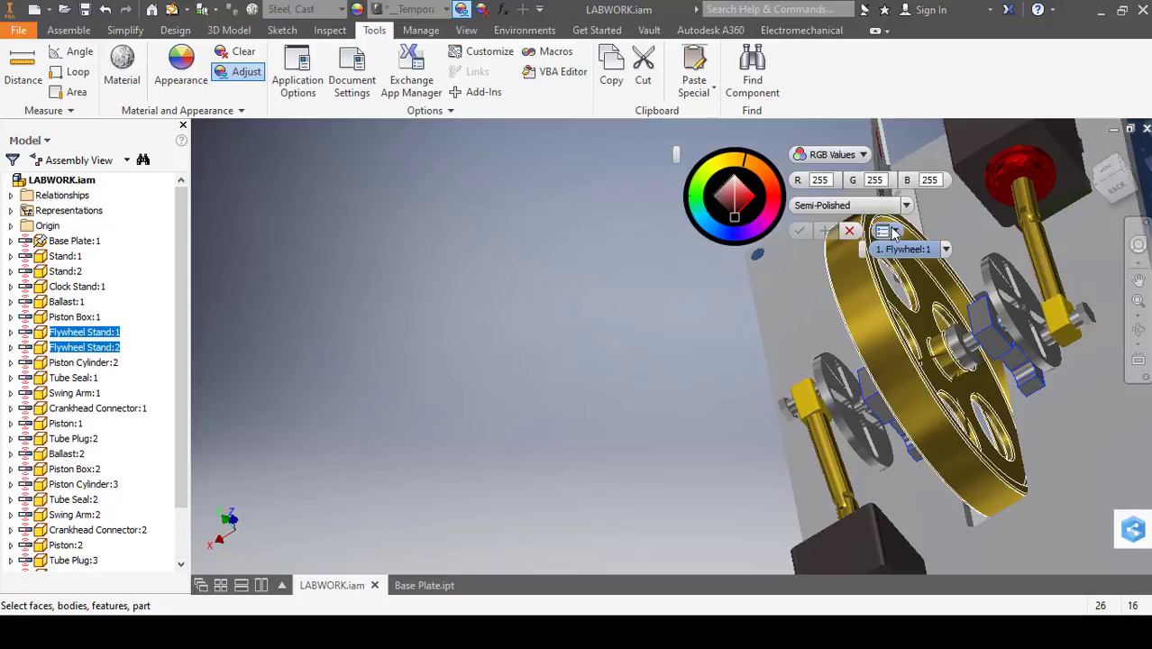
left_click(820, 180)
key("6")
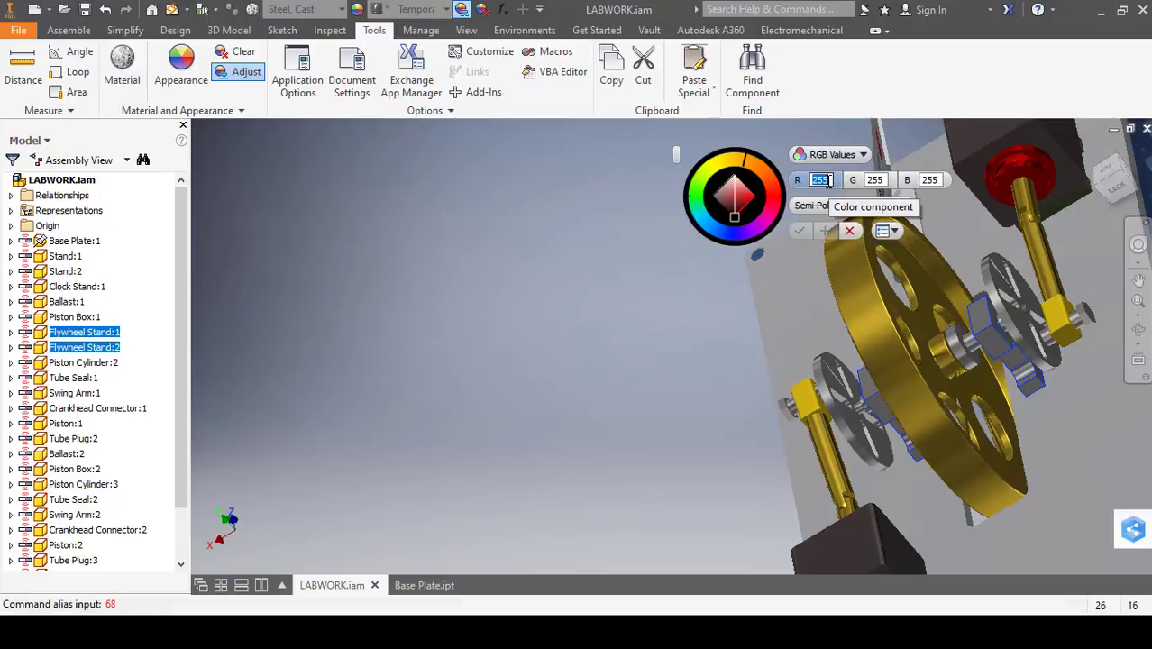
left_click(874, 179)
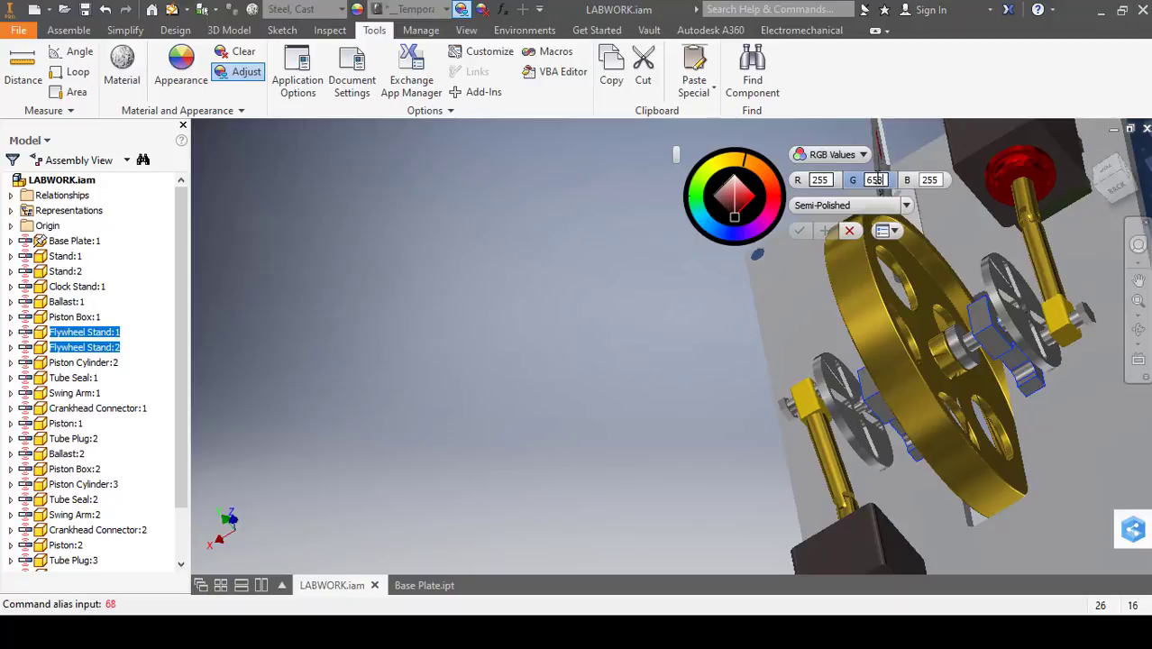
key("BackSpace")
key("BackSpace")
key("BackSpace")
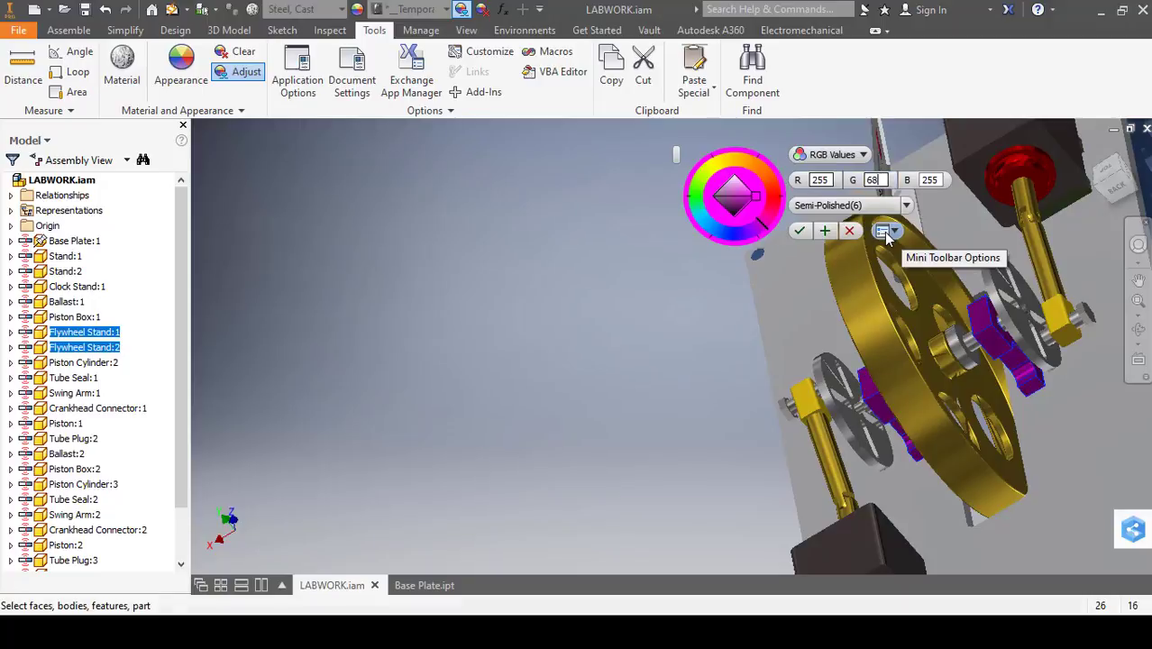
Set the red and blue components of both flywheel stands' appearance to 68 and apply the colour
left_click(829, 180)
key("BackSpace")
key("BackSpace")
key("BackSpace")
type("68")
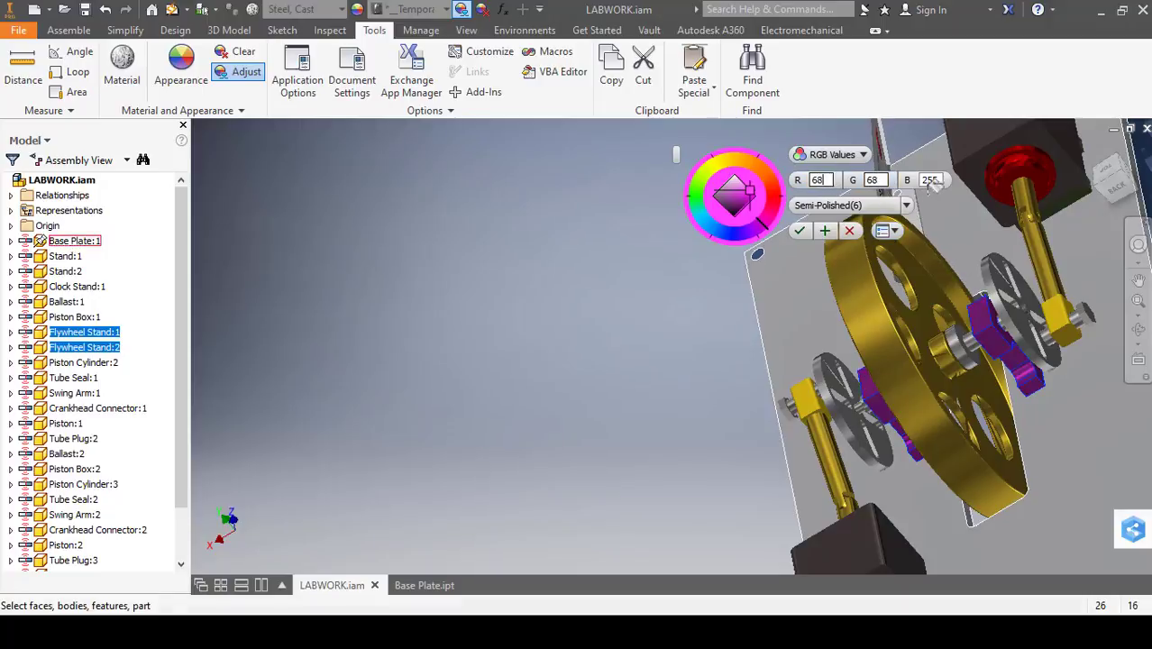
left_click(936, 180)
key("BackSpace")
key("BackSpace")
key("BackSpace")
type("68")
key("Return")
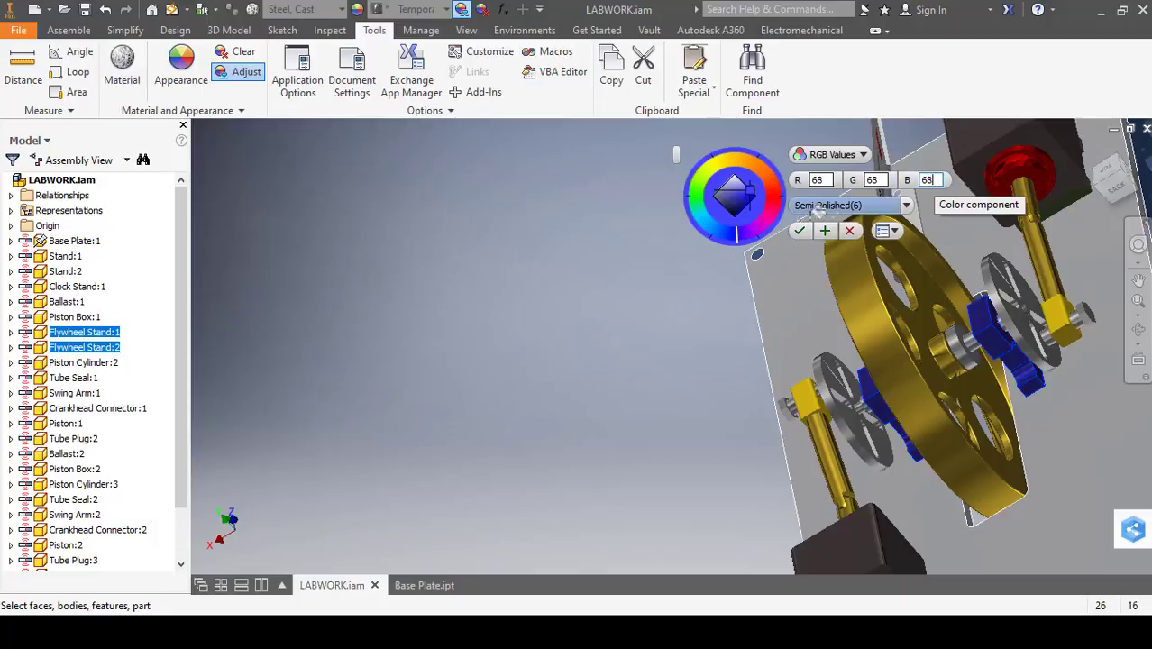
left_click(800, 231)
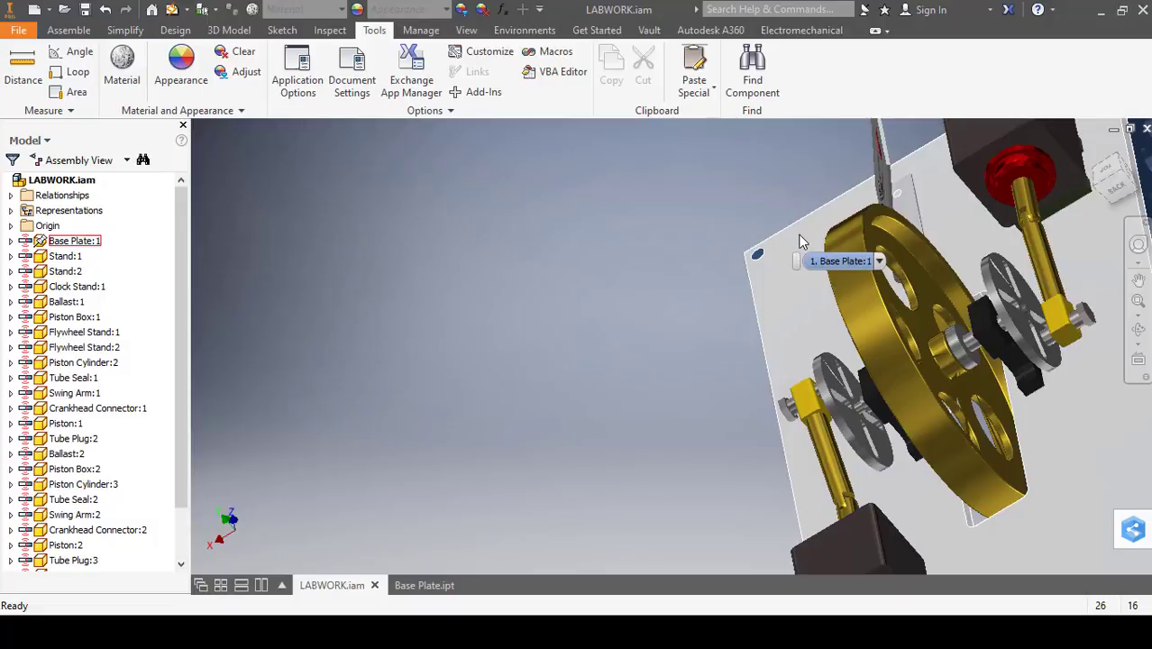
Adjust the Semi-Polished appearance of the flywheel's central shaft to RGB values 255, 216, 56
left_click(245, 76)
left_click(937, 313)
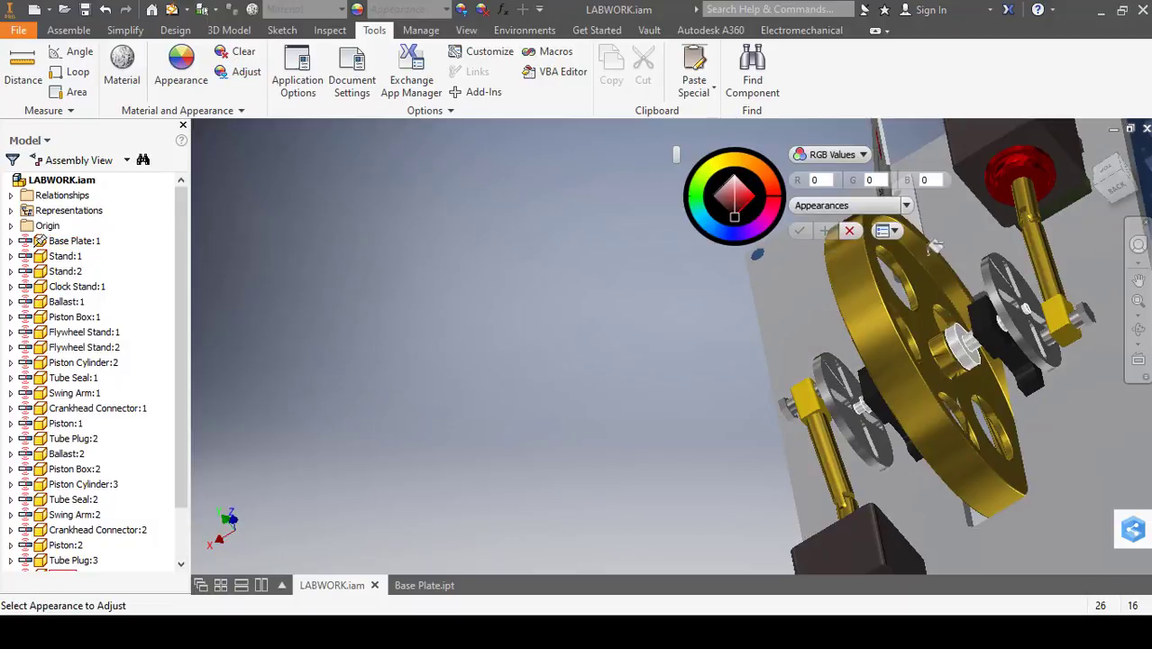
double_click(821, 181)
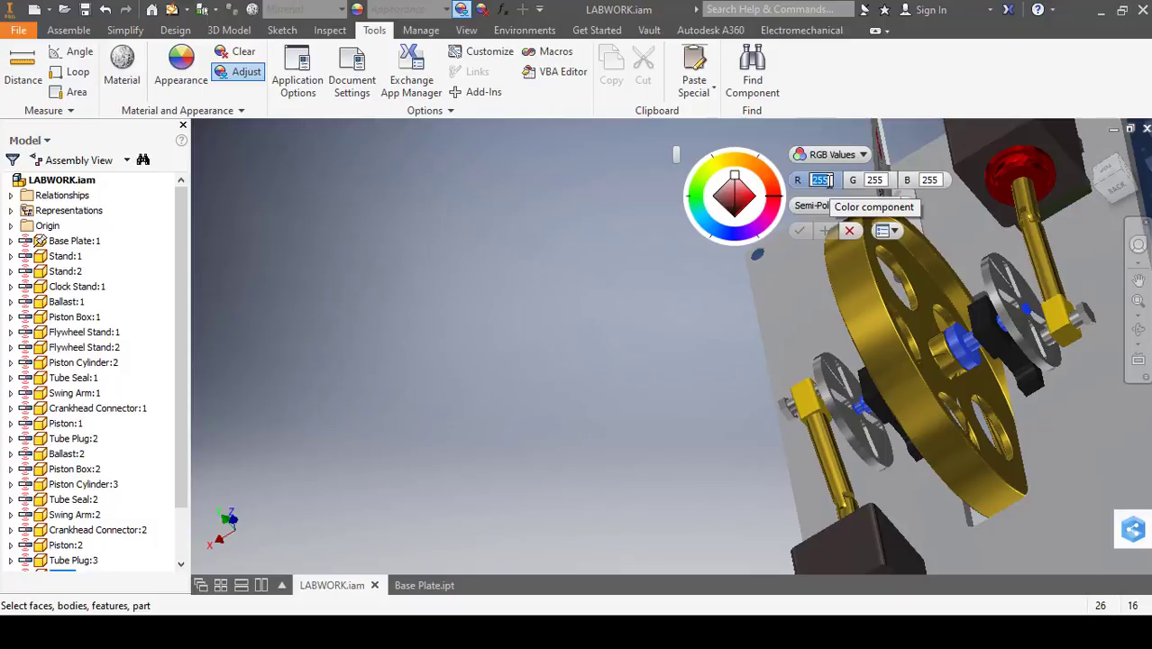
double_click(876, 180)
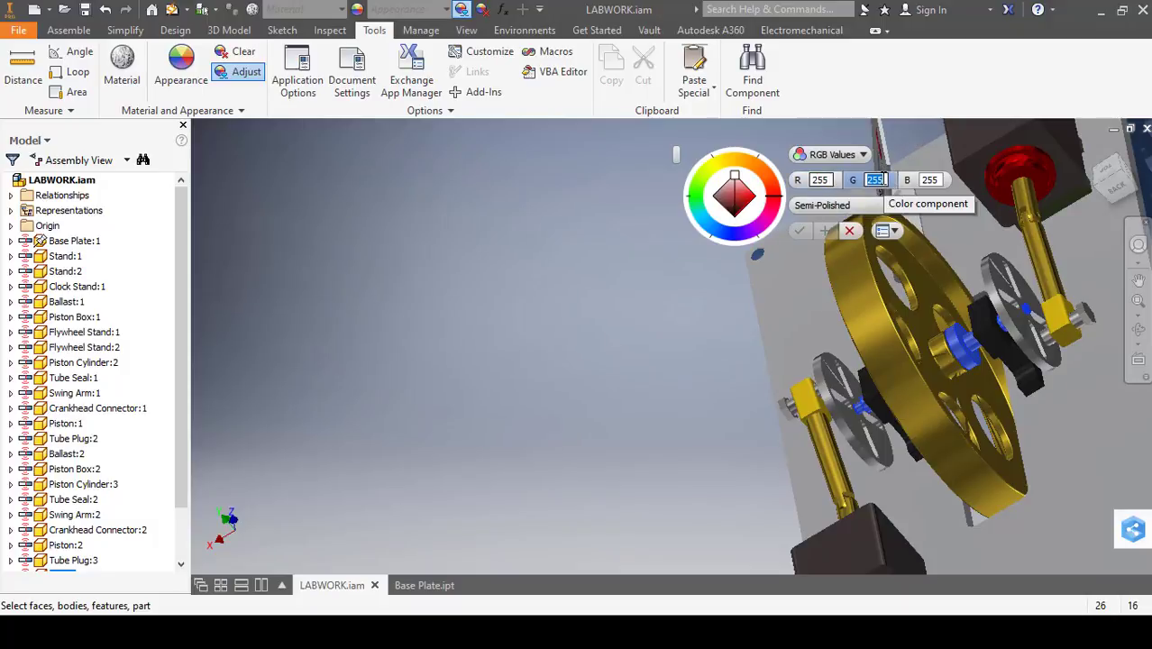
type("216")
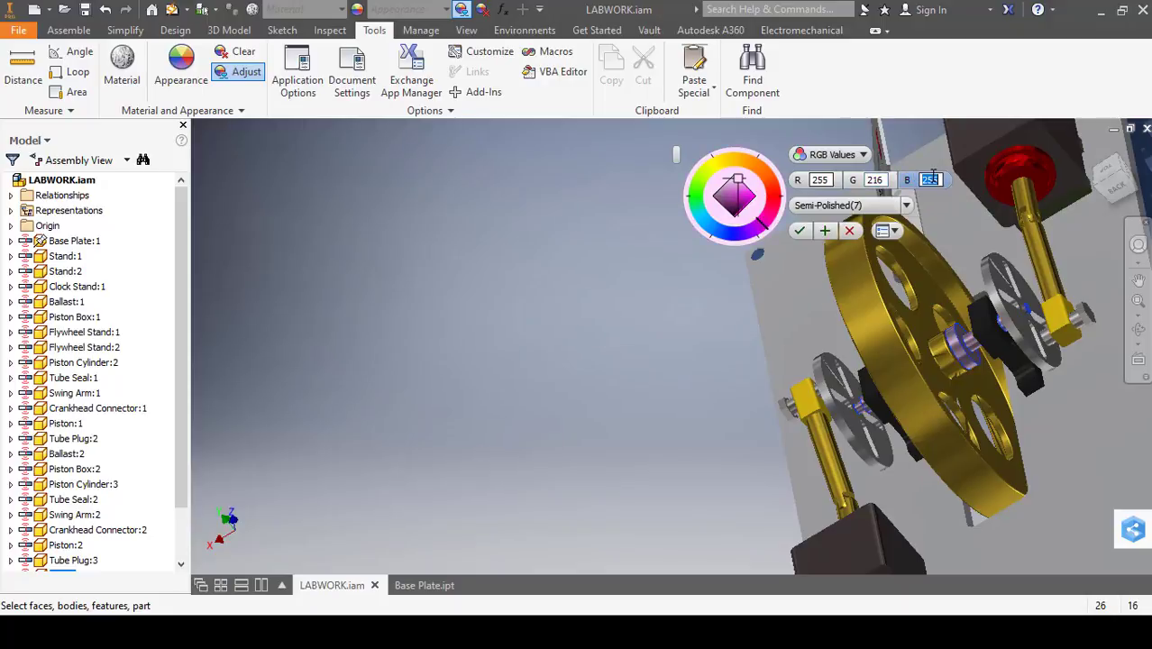
type("56")
left_click(800, 231)
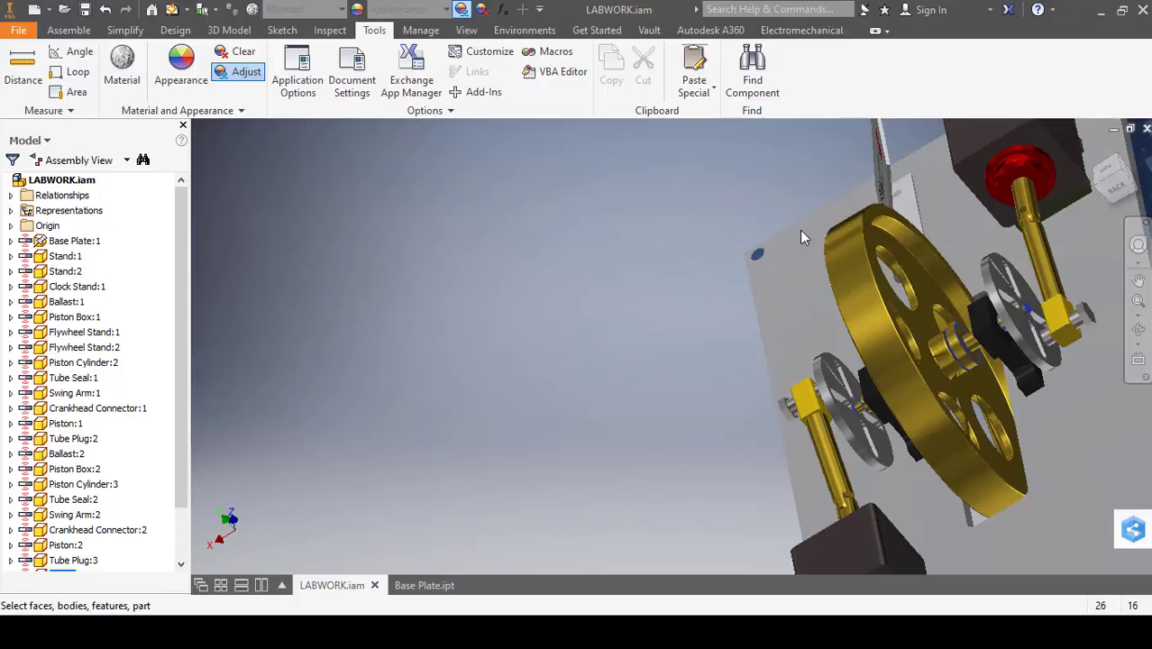
Adjust the Semi-Polished appearance of both crank discs beside the flywheel to orange with RGB values 255, 106, 0
left_click(1006, 301)
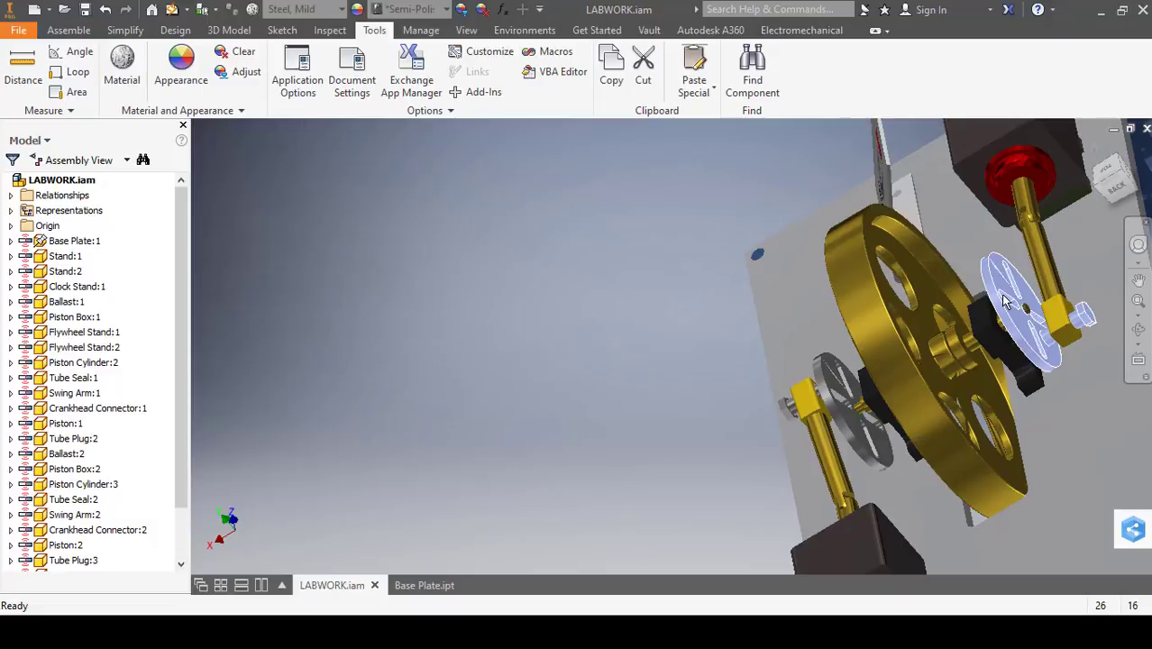
left_click(841, 379, "ctrl")
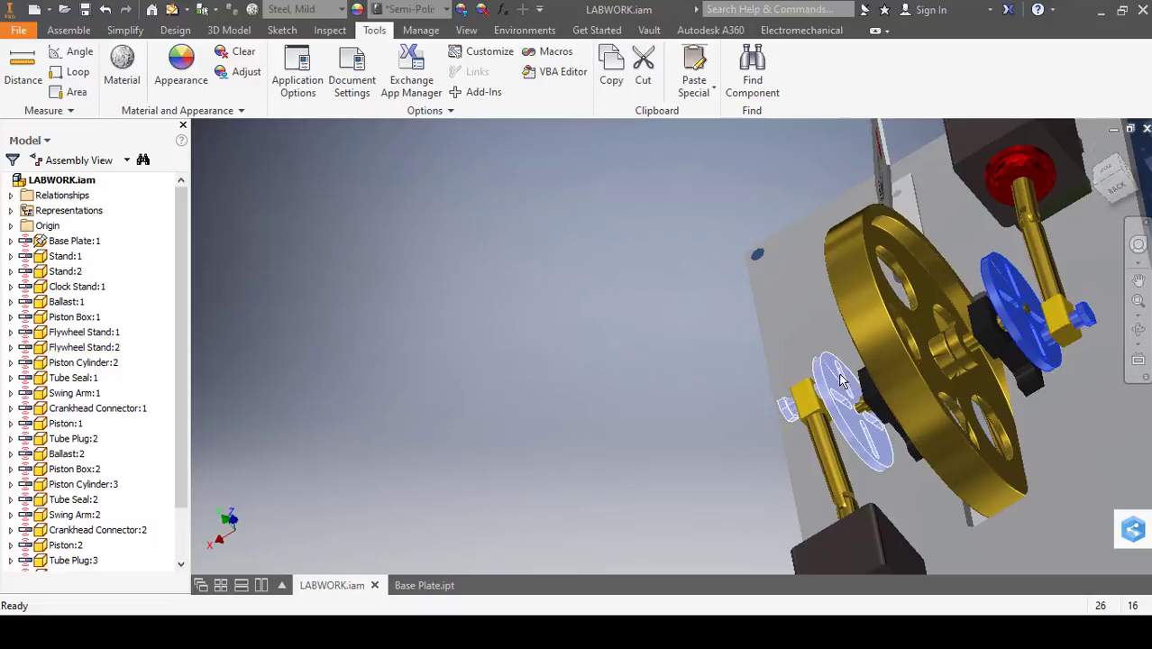
left_click(237, 72)
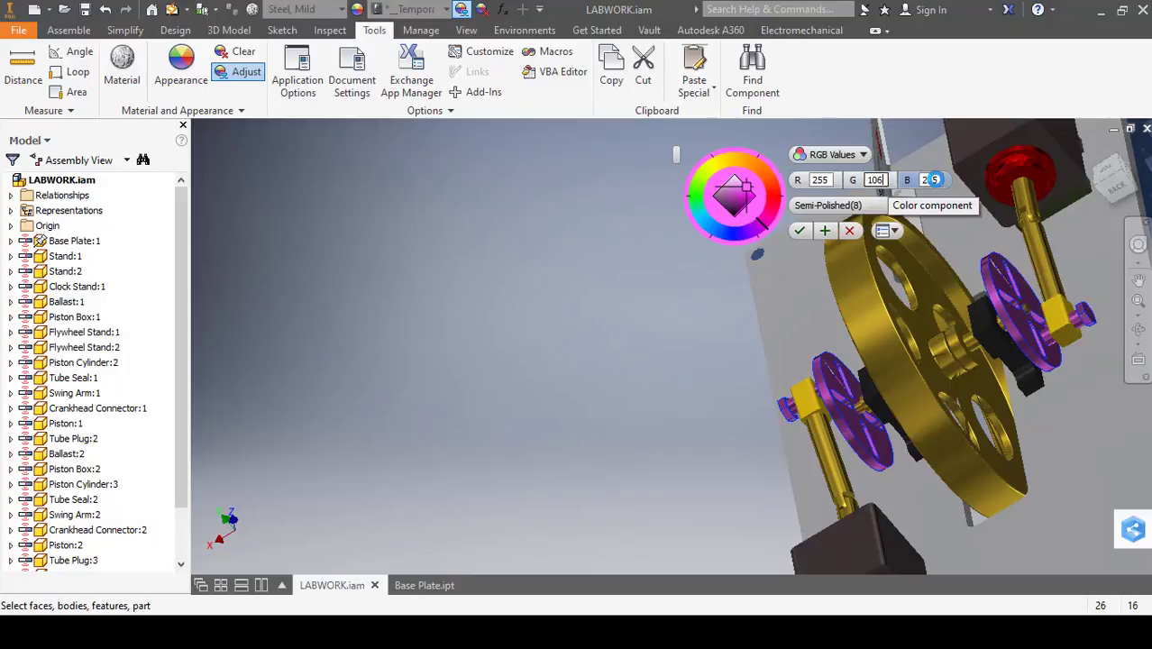
double_click(938, 180)
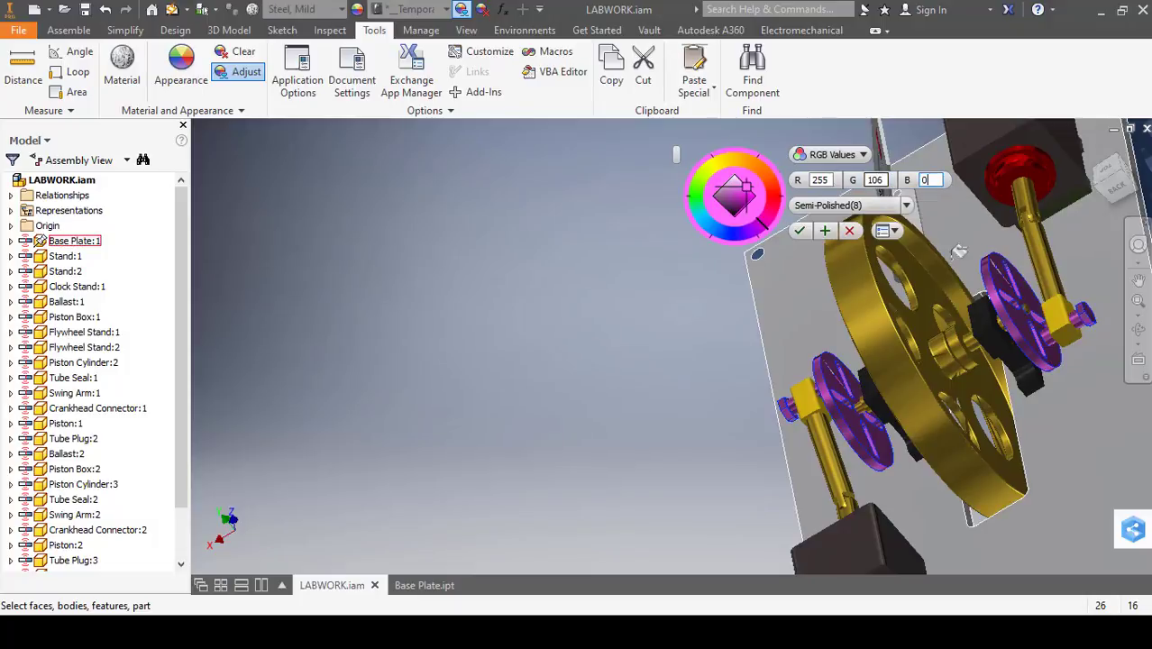
key("Return")
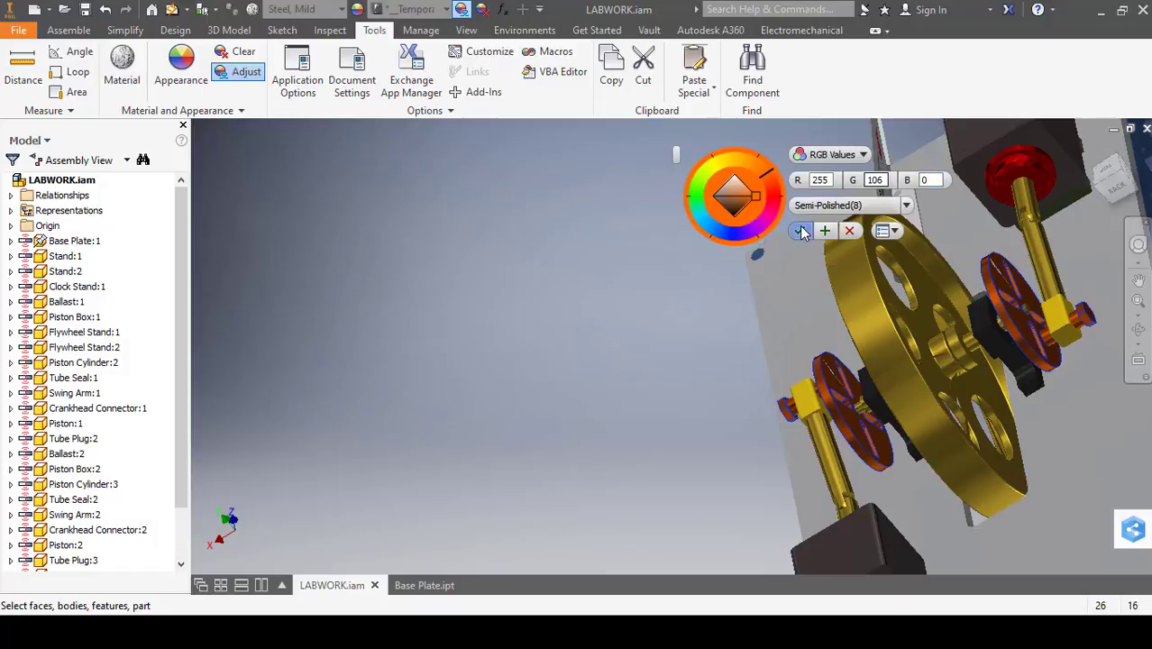
left_click(800, 230)
Open the Base Plate part from the assembly in its own document
left_click(1091, 186)
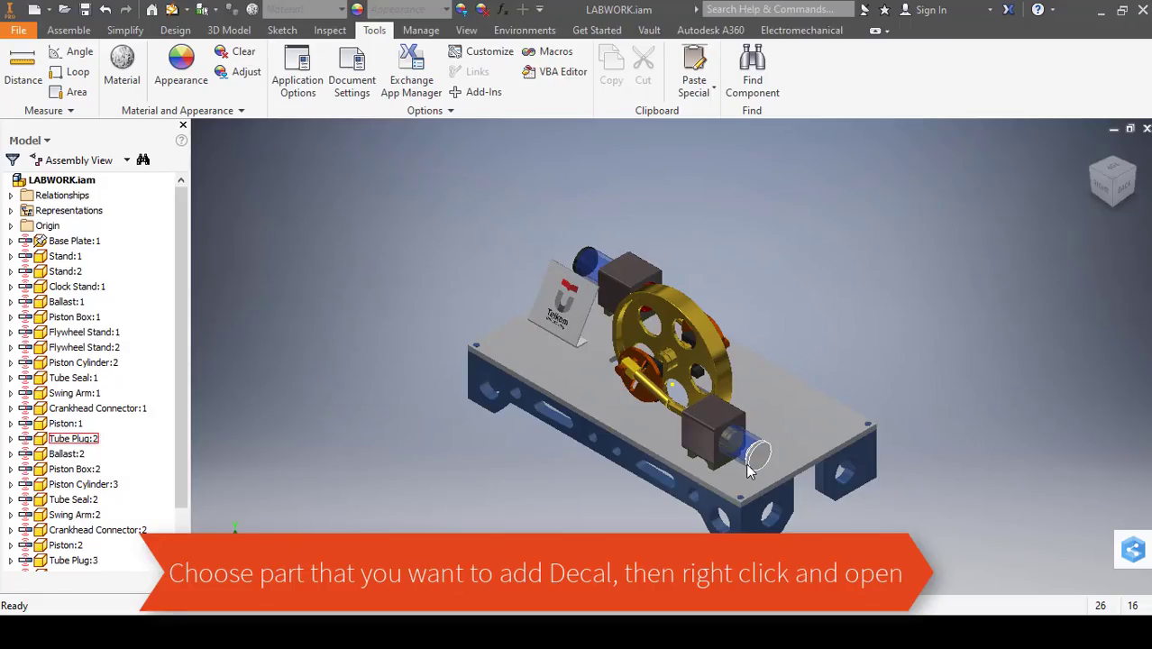
left_click(622, 429)
right_click(616, 428)
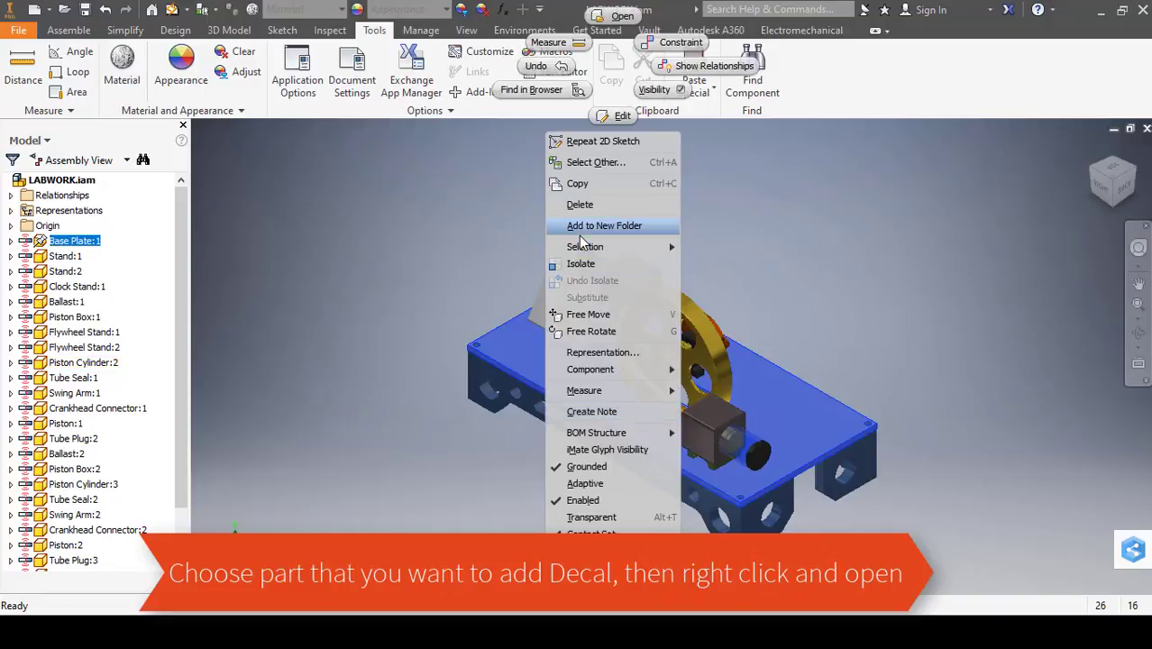
left_click(620, 17)
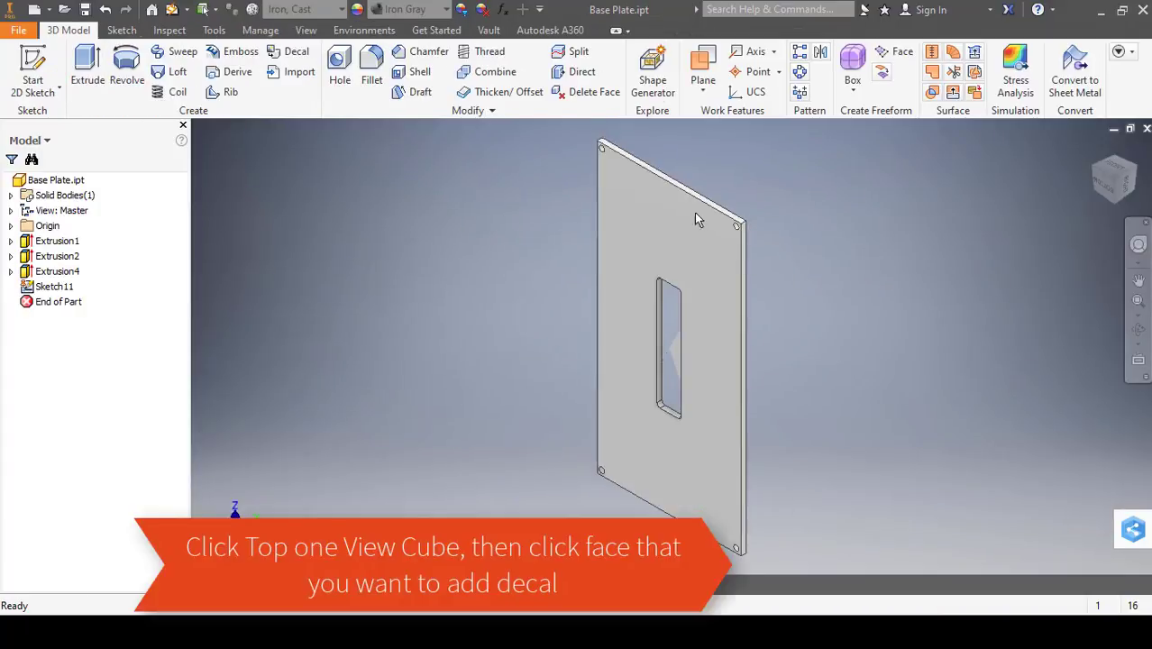
Orient the base plate to the Top view and start a 2D sketch on its top face
left_click(1131, 179)
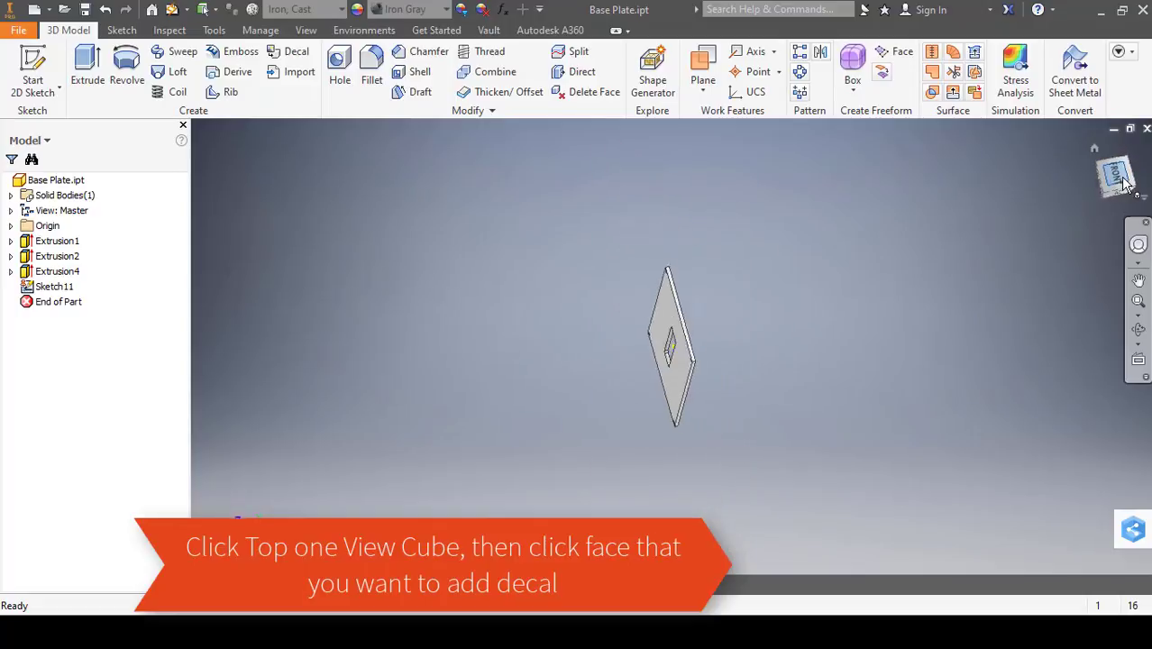
left_click(1134, 184)
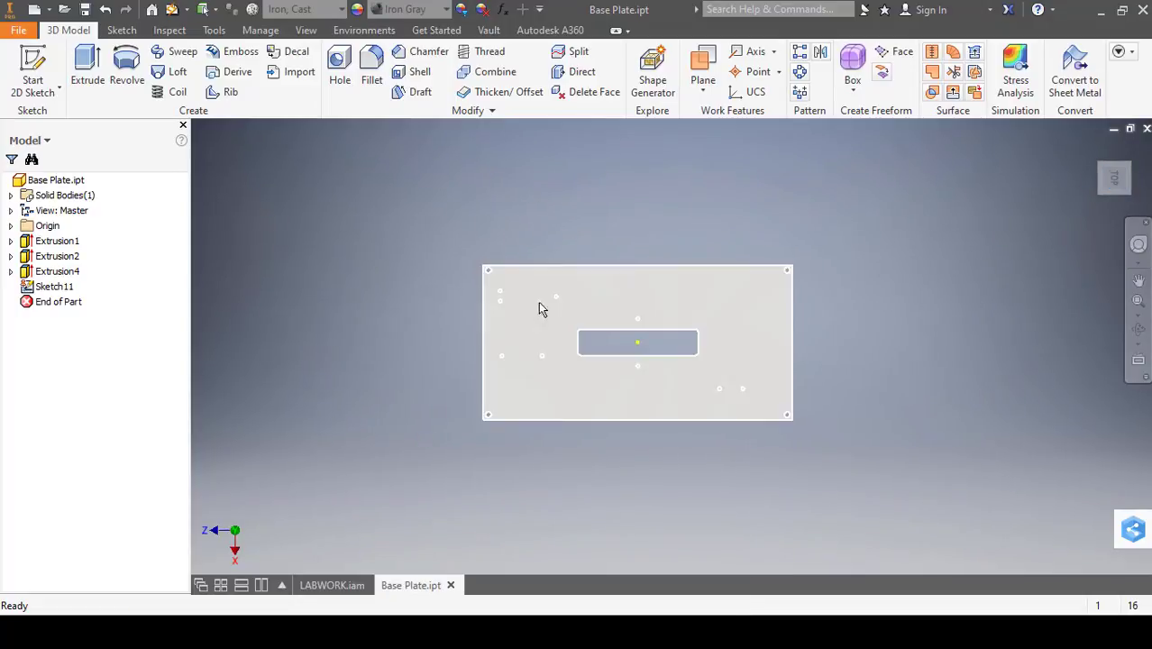
left_click(32, 76)
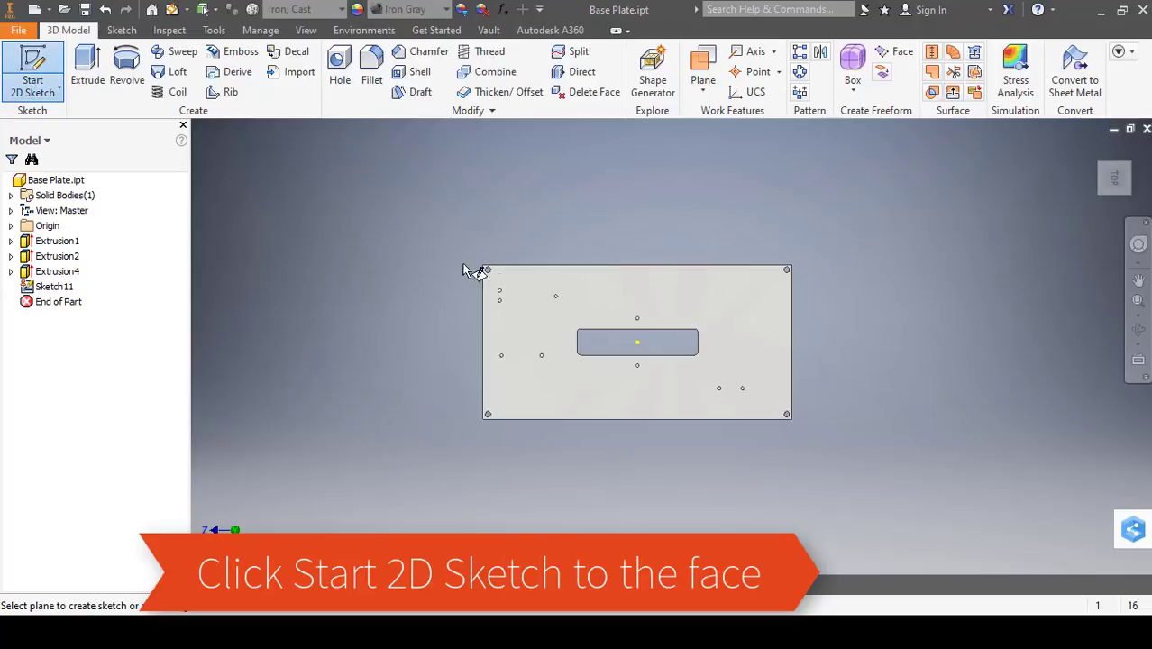
left_click(547, 332)
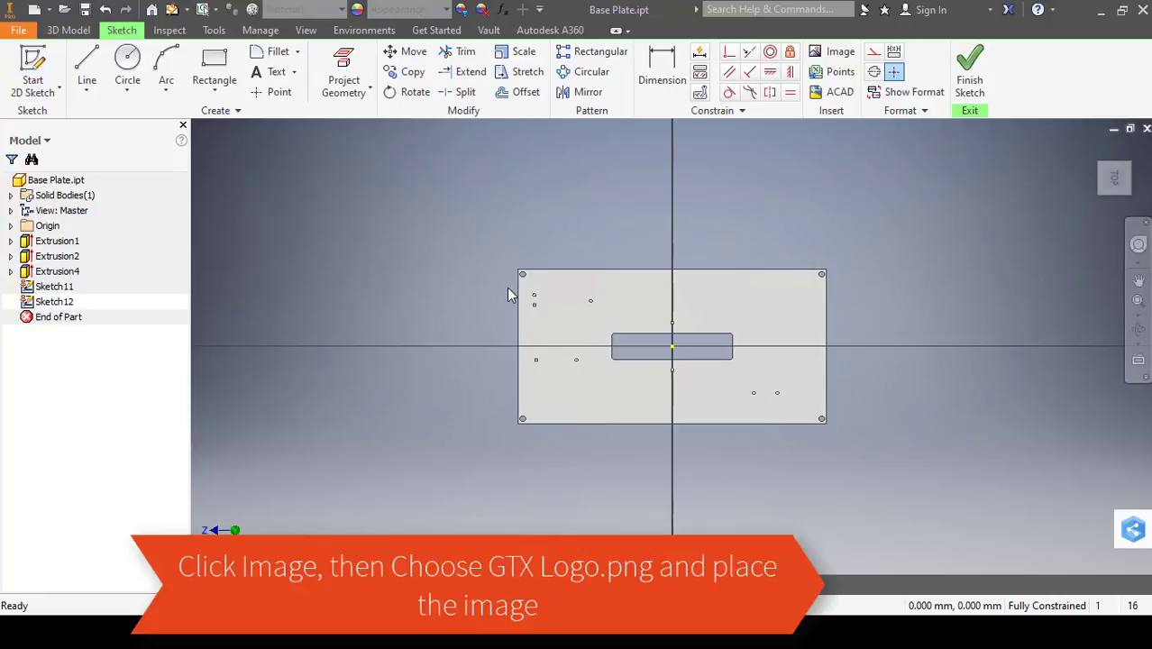
Insert the image GTX Logo.png into the sketch near the plate's lower-left corner, below the two mounting holes
scroll(548, 317, "up", 3)
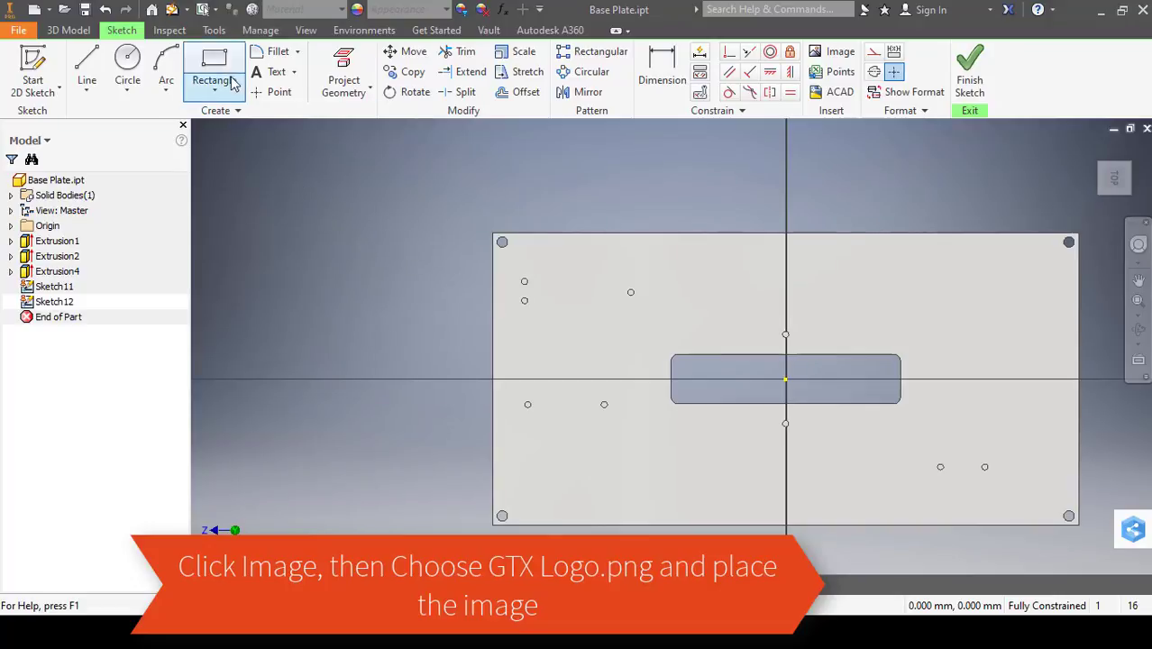
left_click(832, 56)
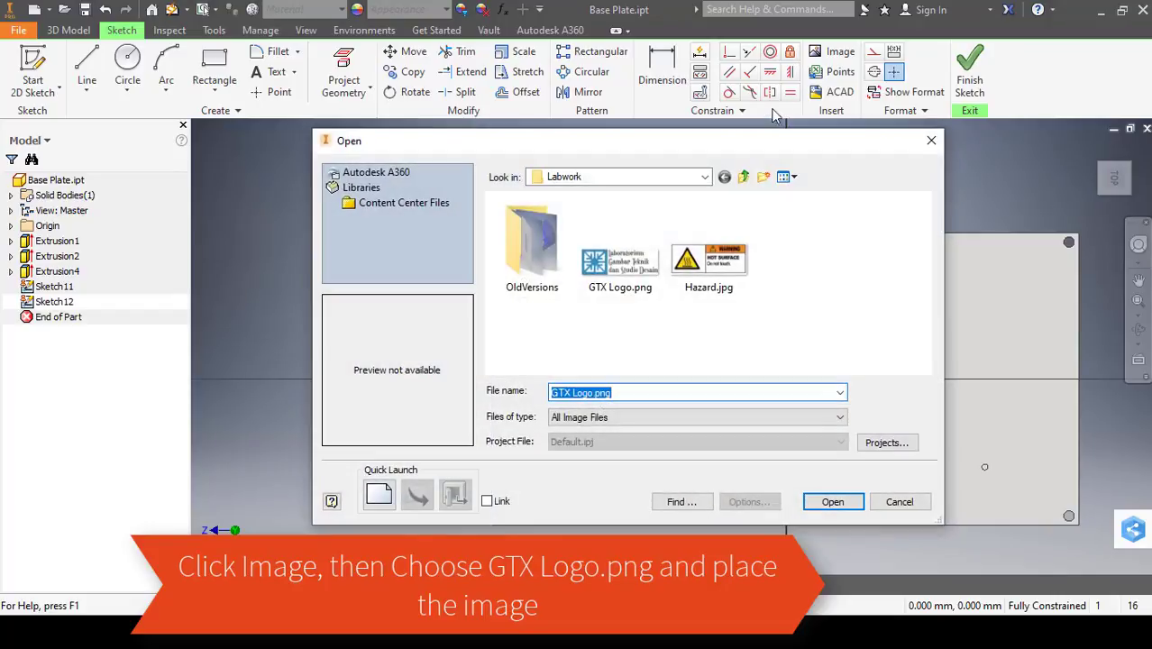
left_click(654, 234)
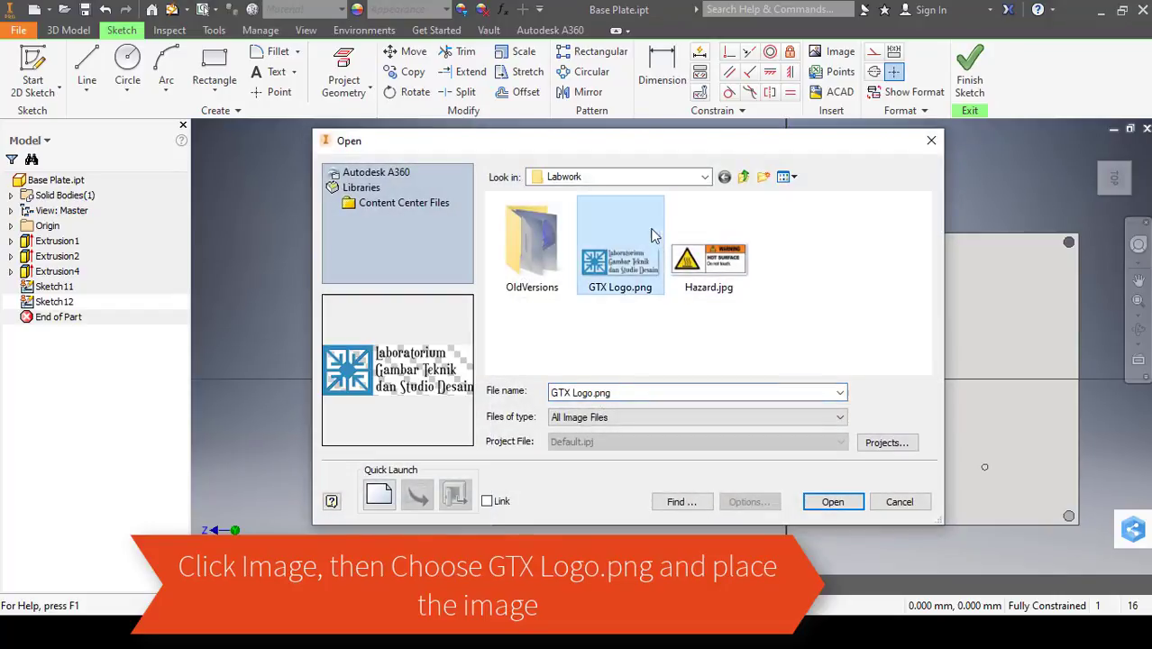
left_click(833, 506)
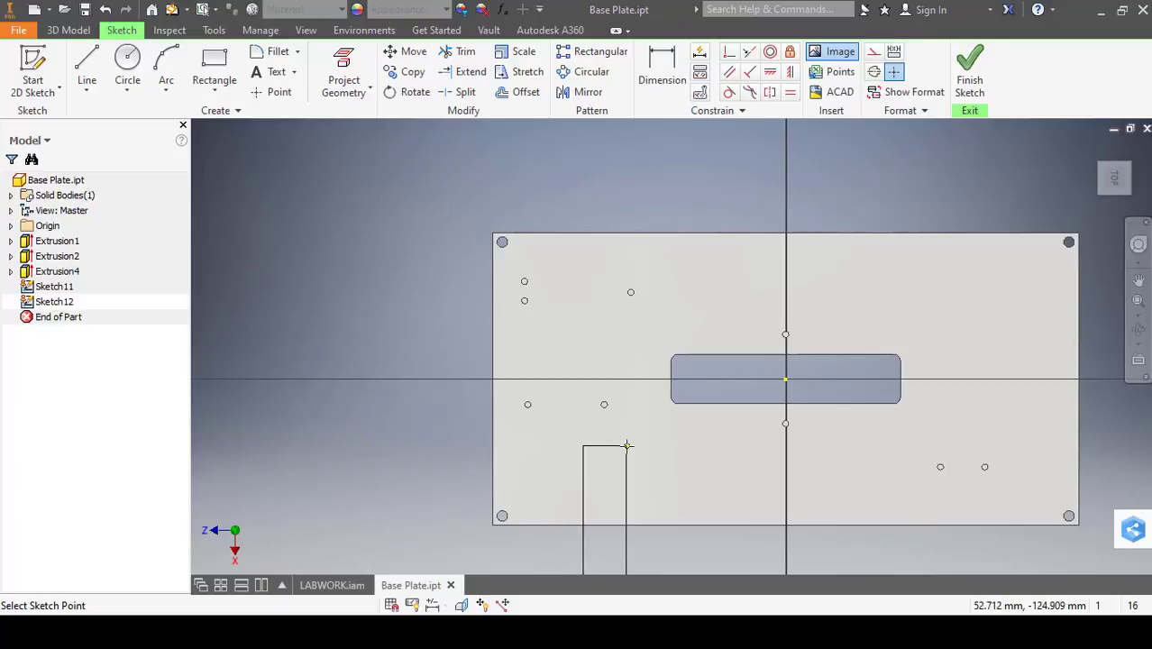
left_click(626, 444)
key("Escape")
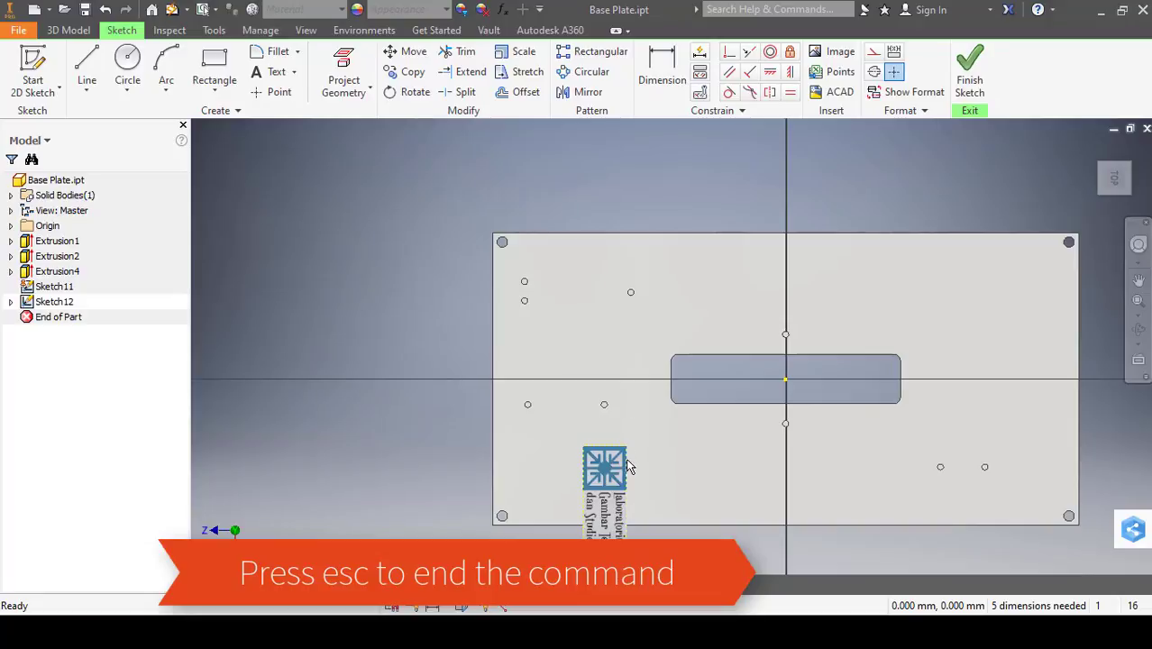
left_click_drag(615, 465, 591, 463)
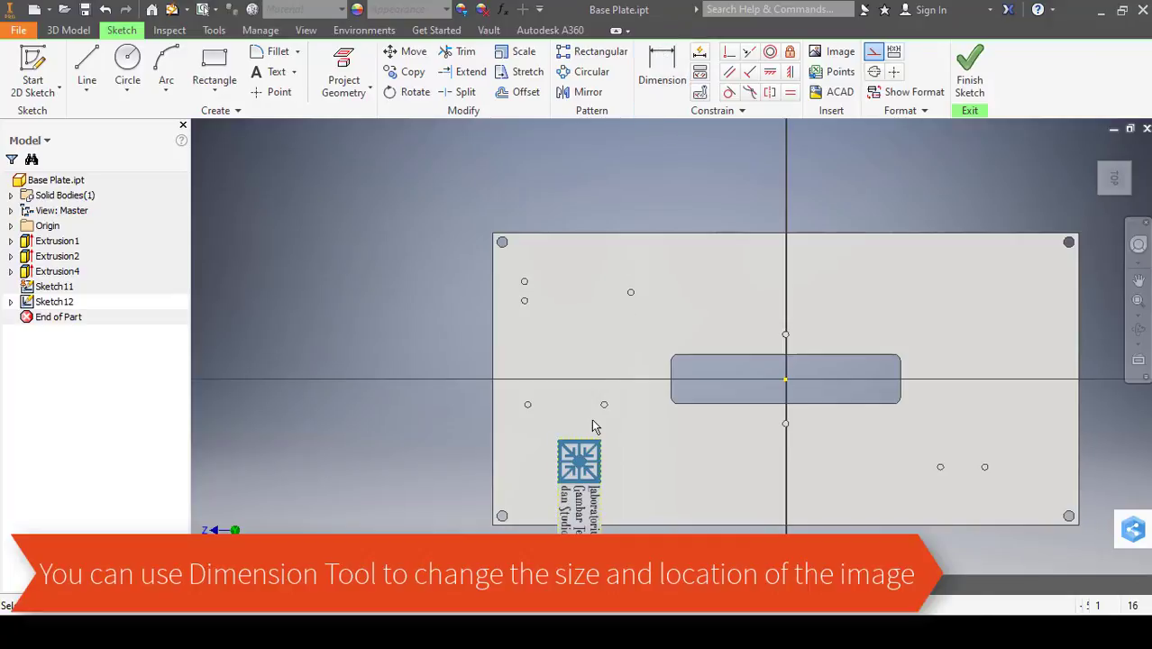
Dimension the short upper edge of the logo image to 80 mm
key("d")
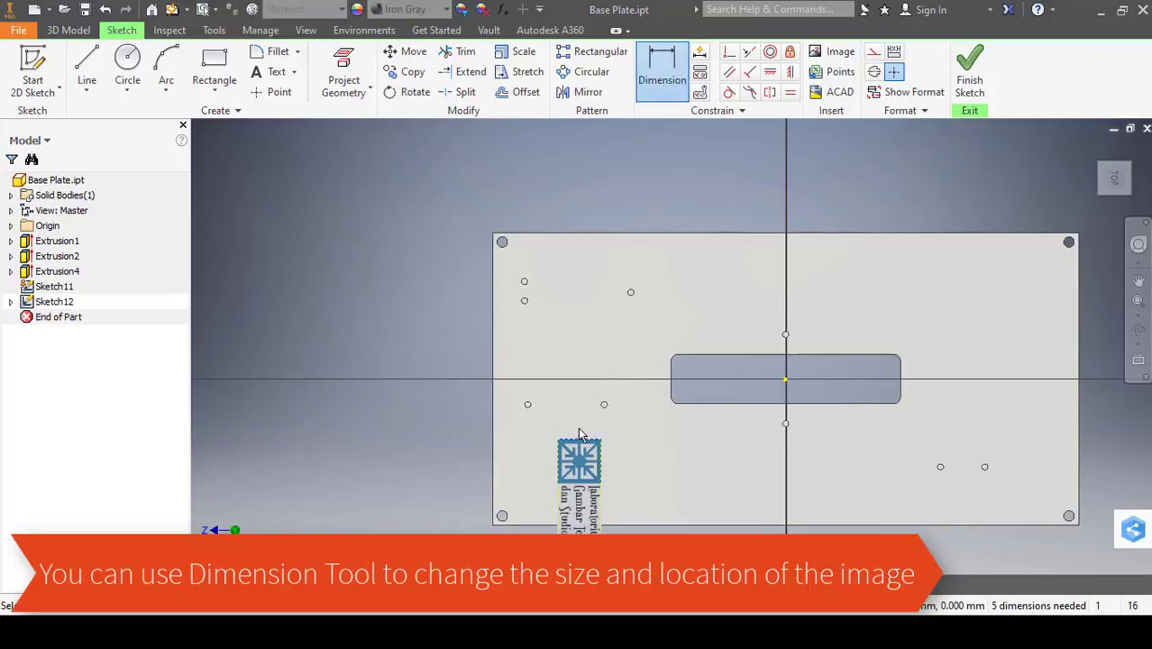
left_click(579, 438)
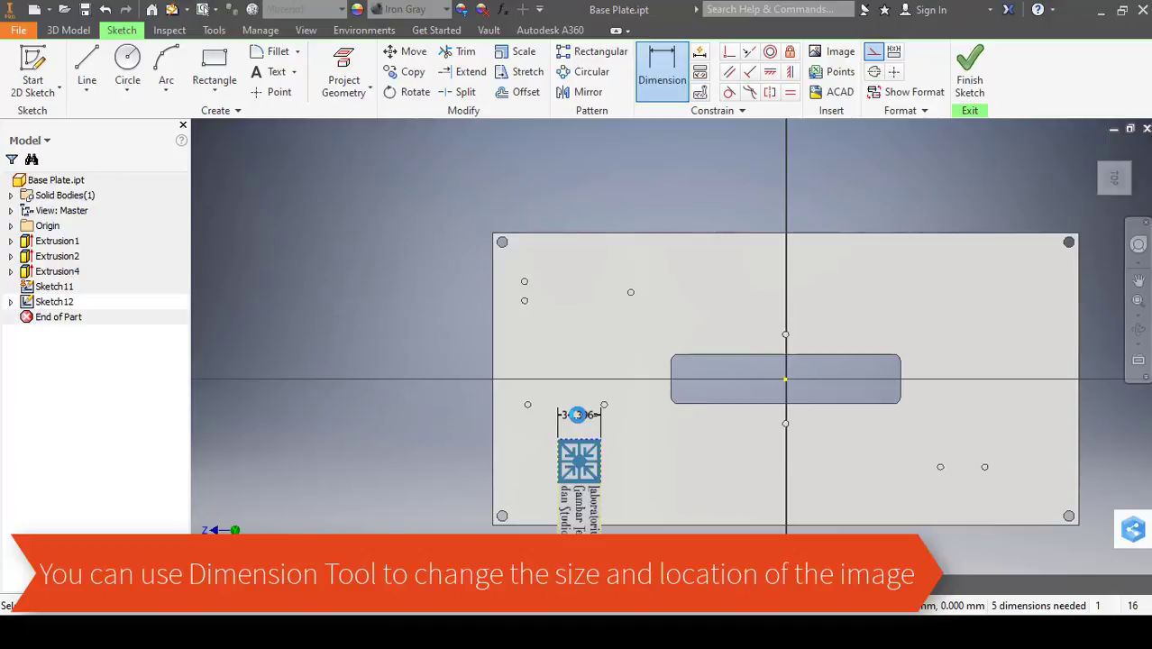
left_click(577, 414)
type("80")
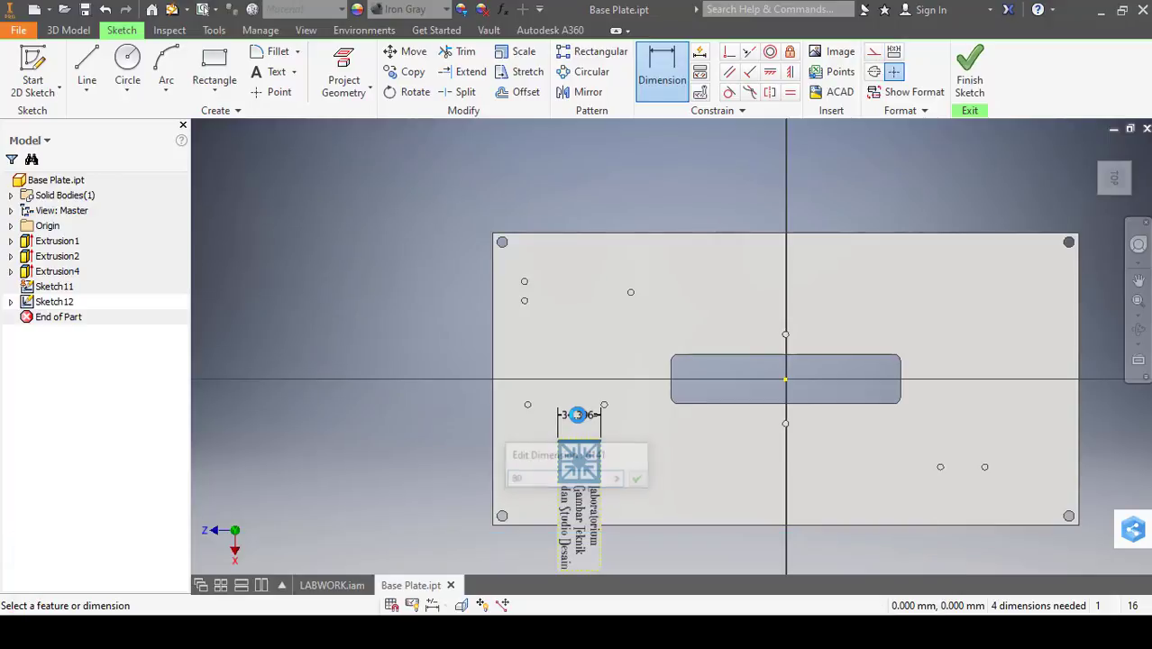
Apply the logo image's 80 mm width and dimension its upper edge 50 mm from the plate's lower edge
key("Return")
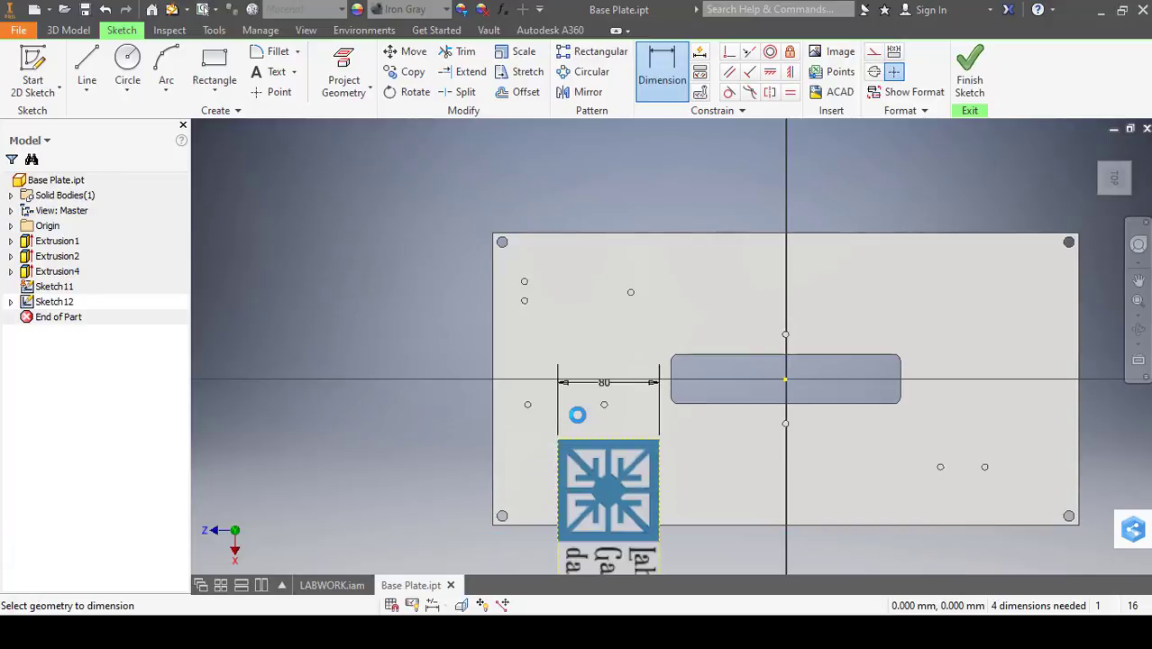
left_click(498, 523)
left_click(458, 480)
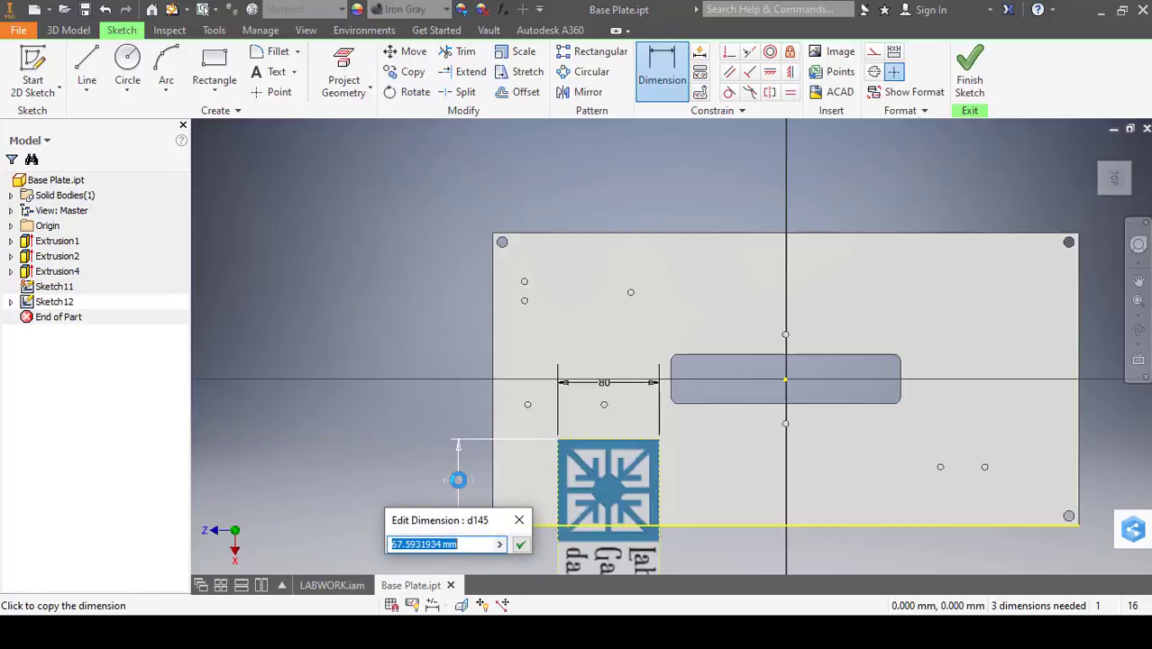
type("50")
key("Return")
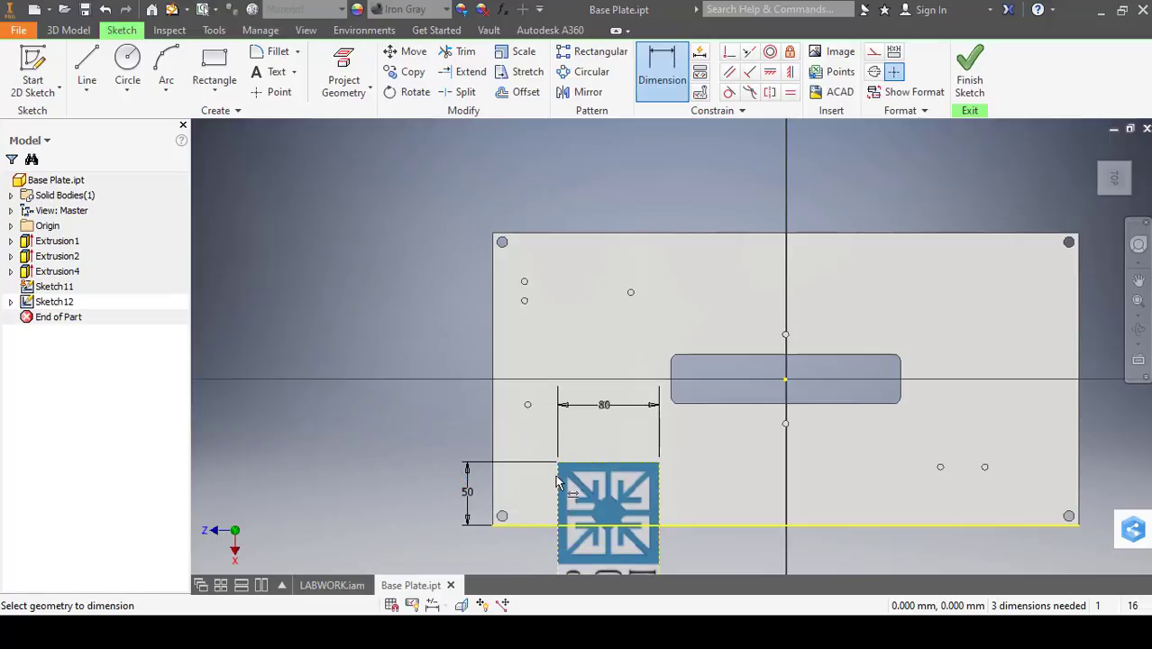
Dimension the logo image's left edge 17 mm from the plate's left edge
left_click(494, 489)
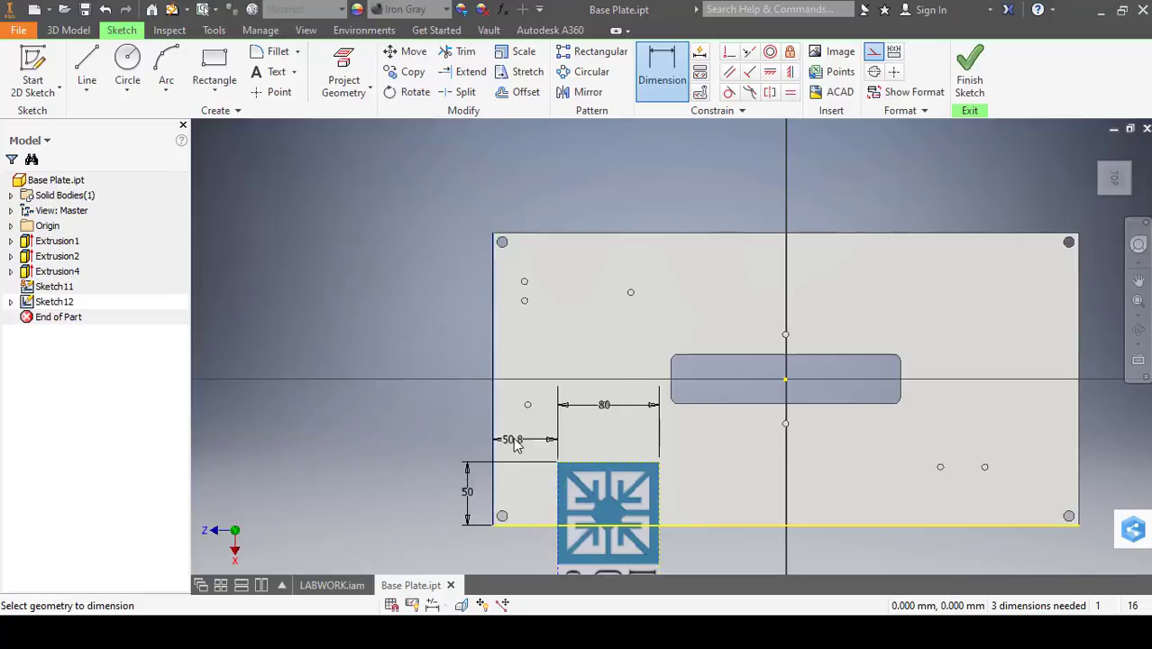
left_click(521, 443)
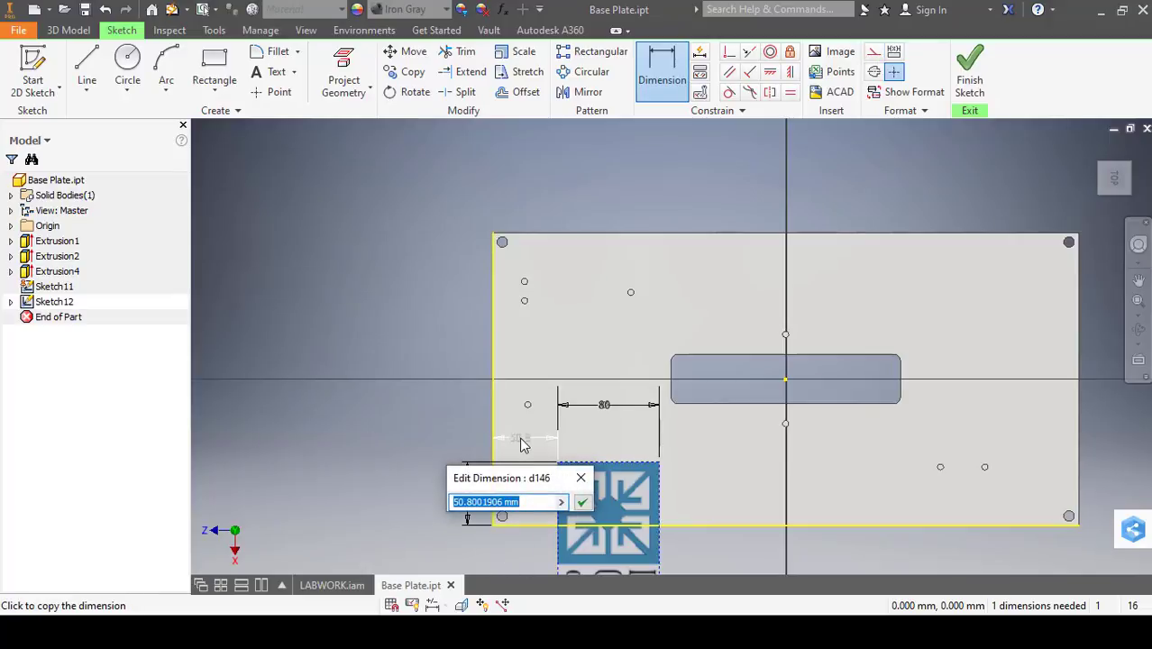
type("17")
key("Return")
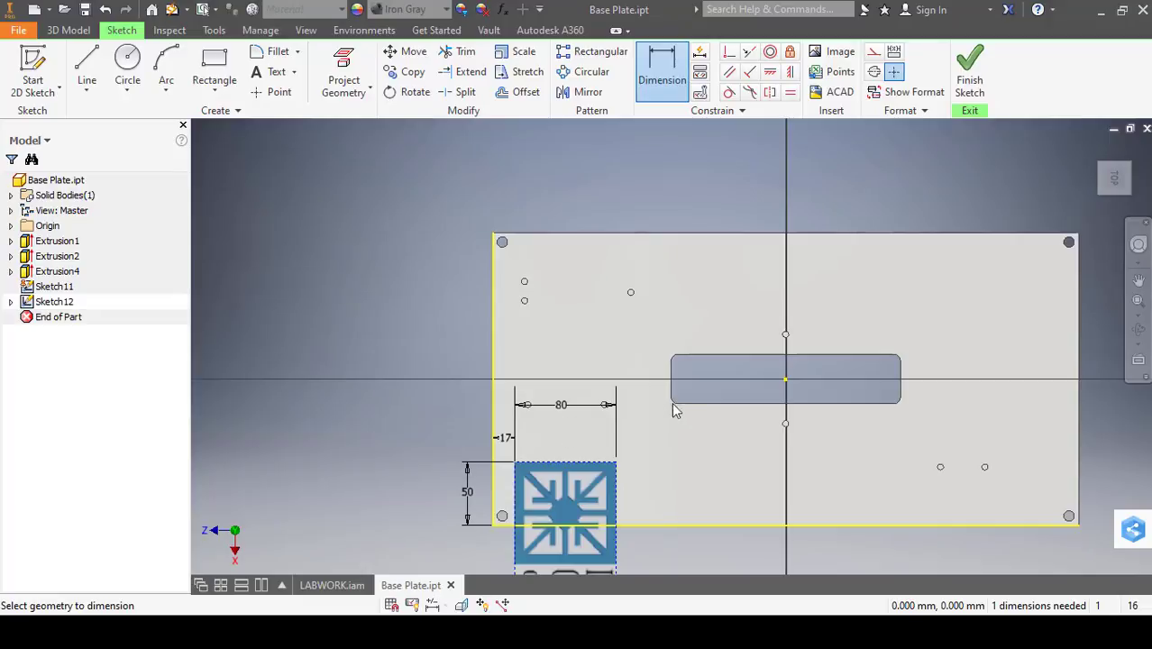
key("Escape")
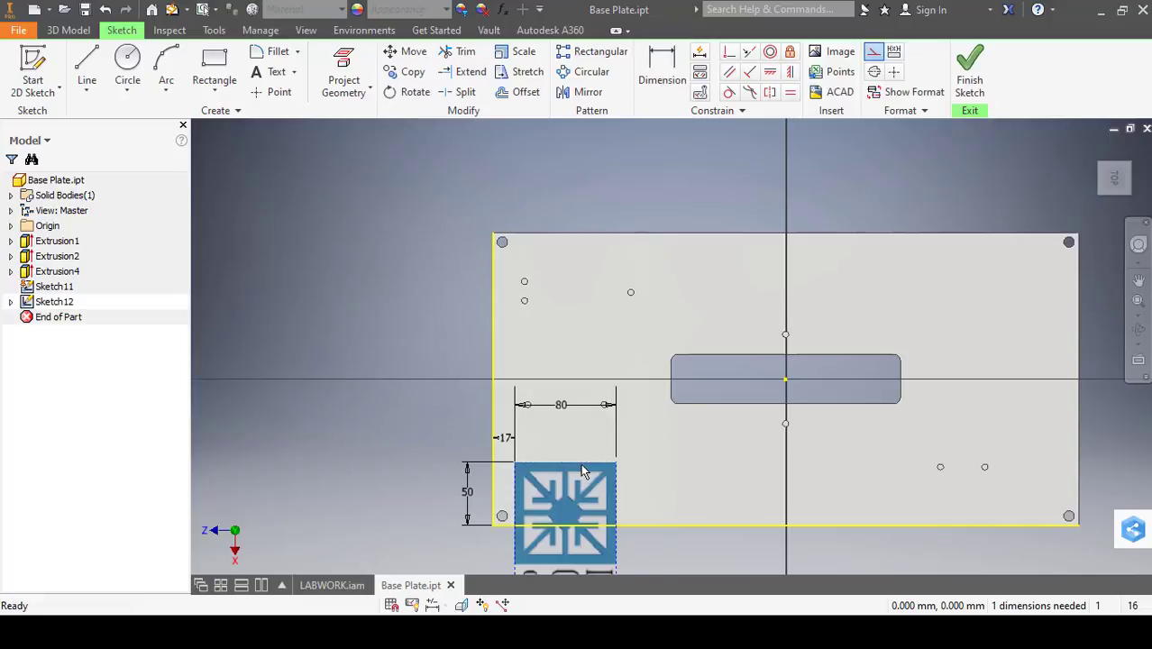
Rotate the logo image right three times with Use Mask enabled, and finish the sketch
middle_click_drag(686, 502, 694, 468)
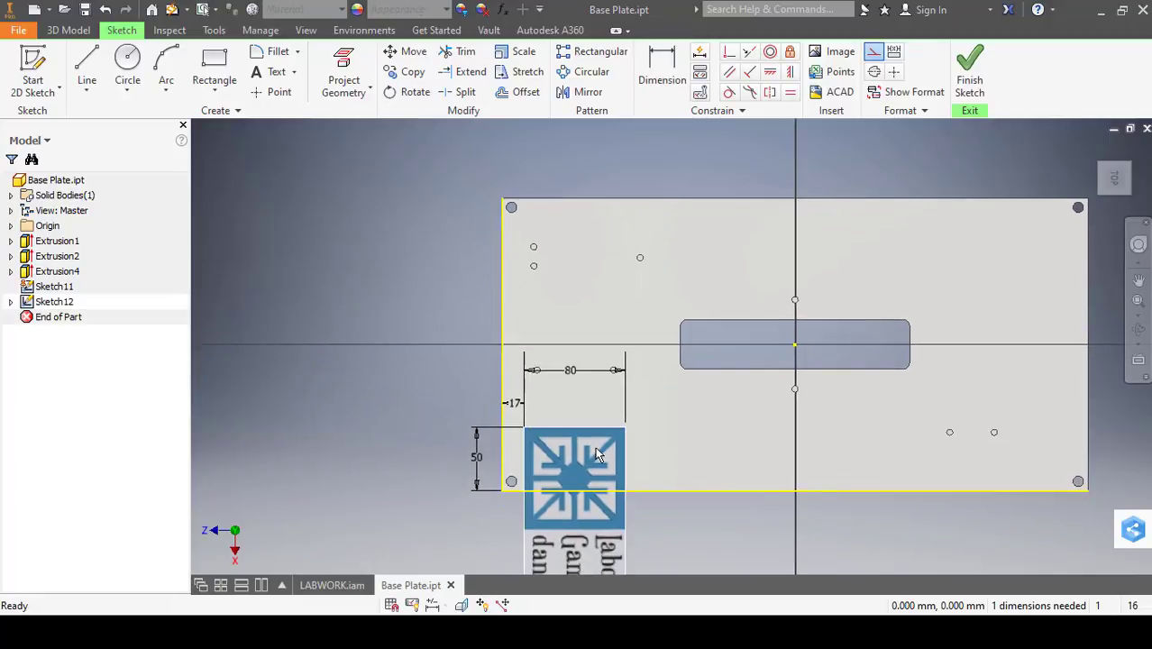
left_click(596, 454)
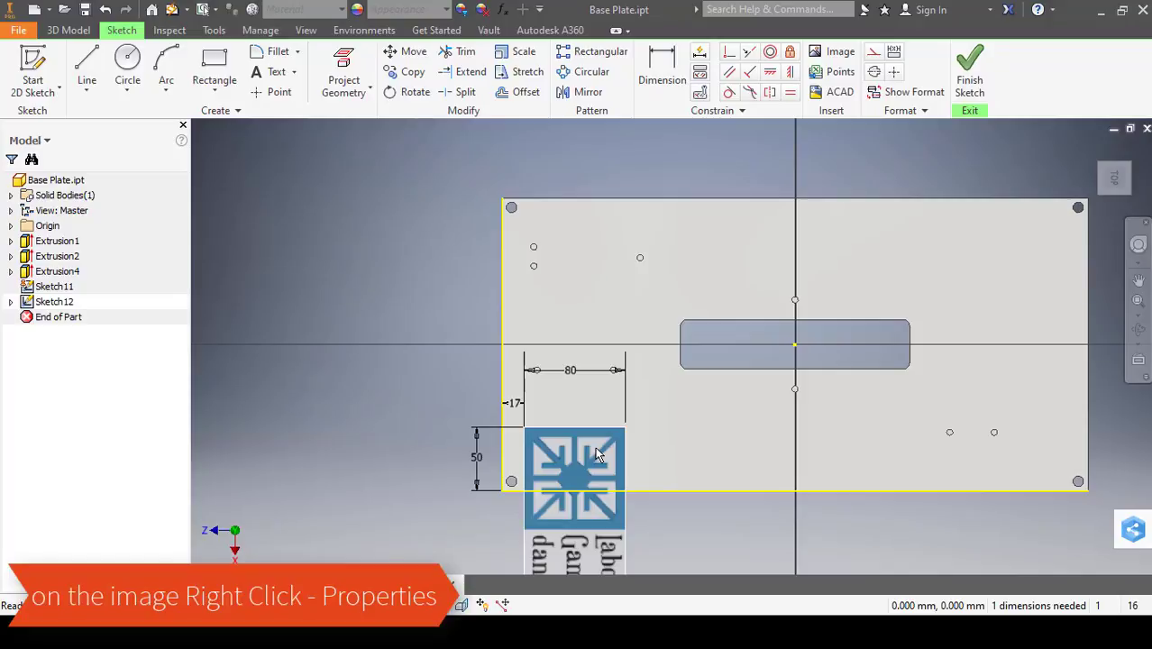
right_click(596, 454)
left_click(602, 350)
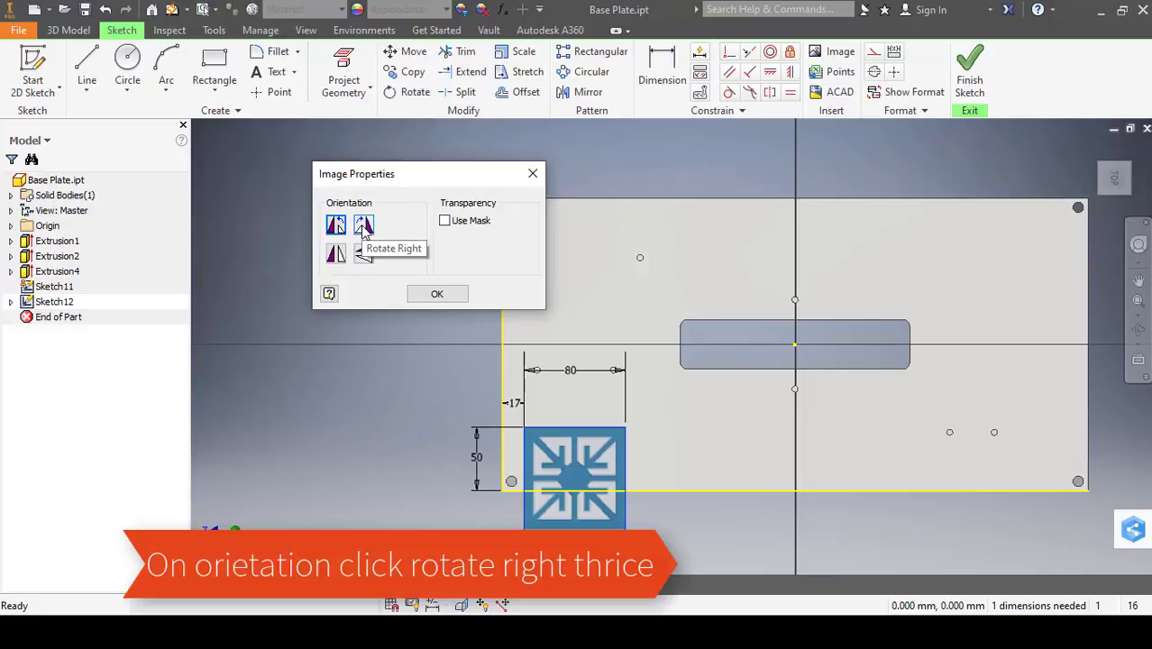
left_click(363, 227)
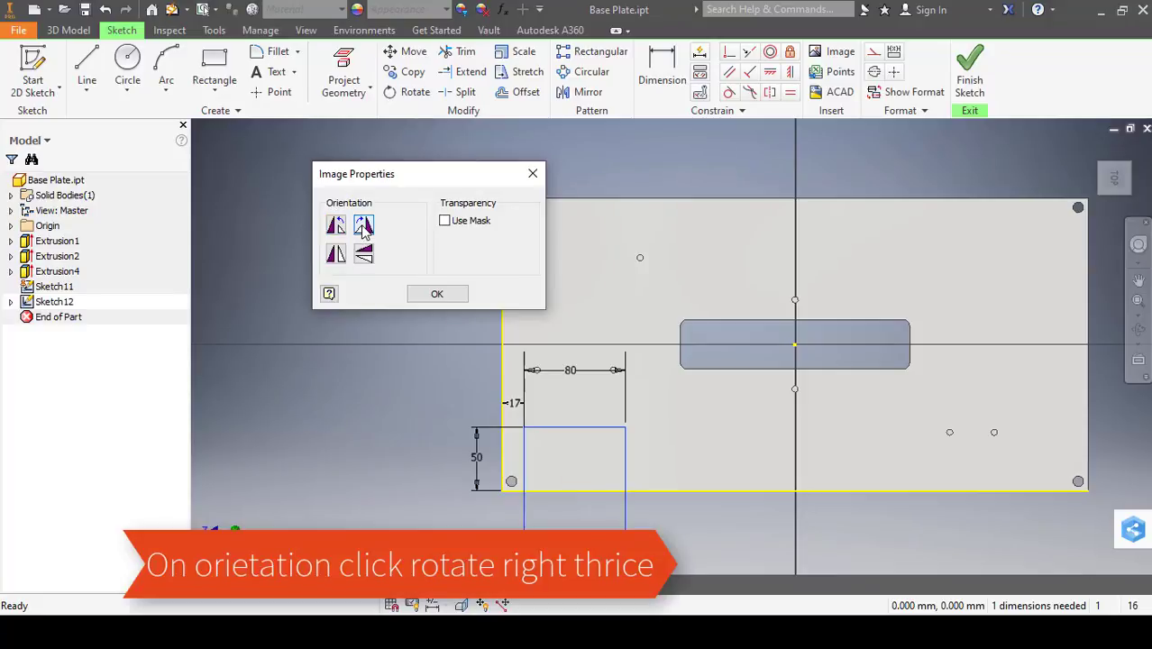
left_click(363, 227)
left_click(363, 227)
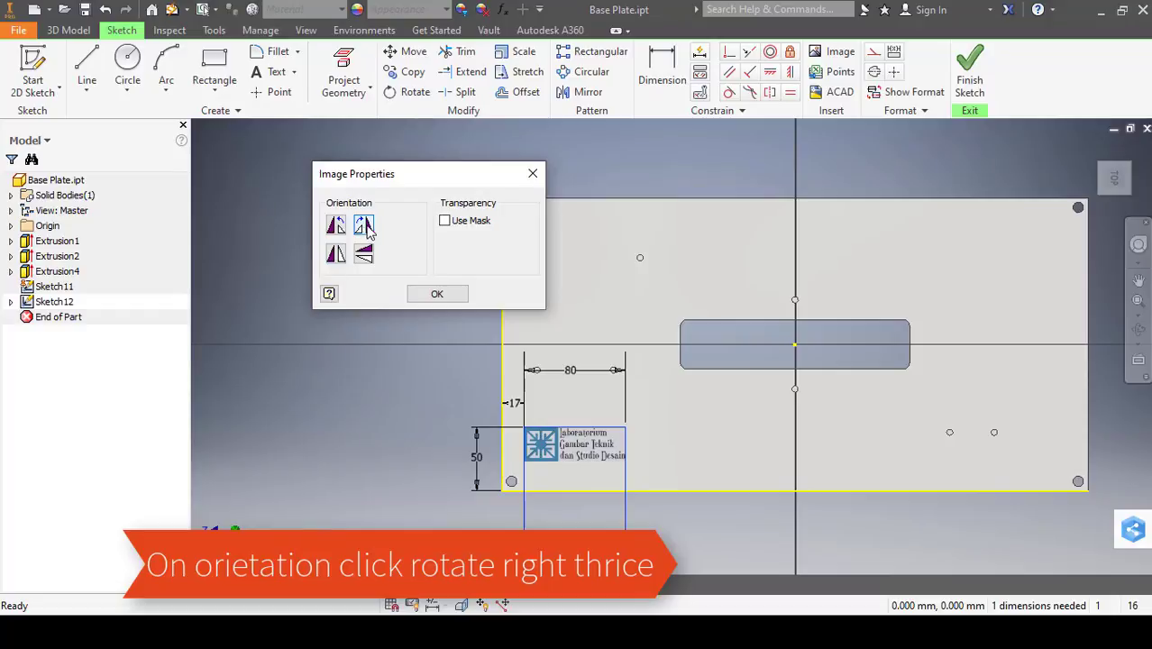
left_click(444, 221)
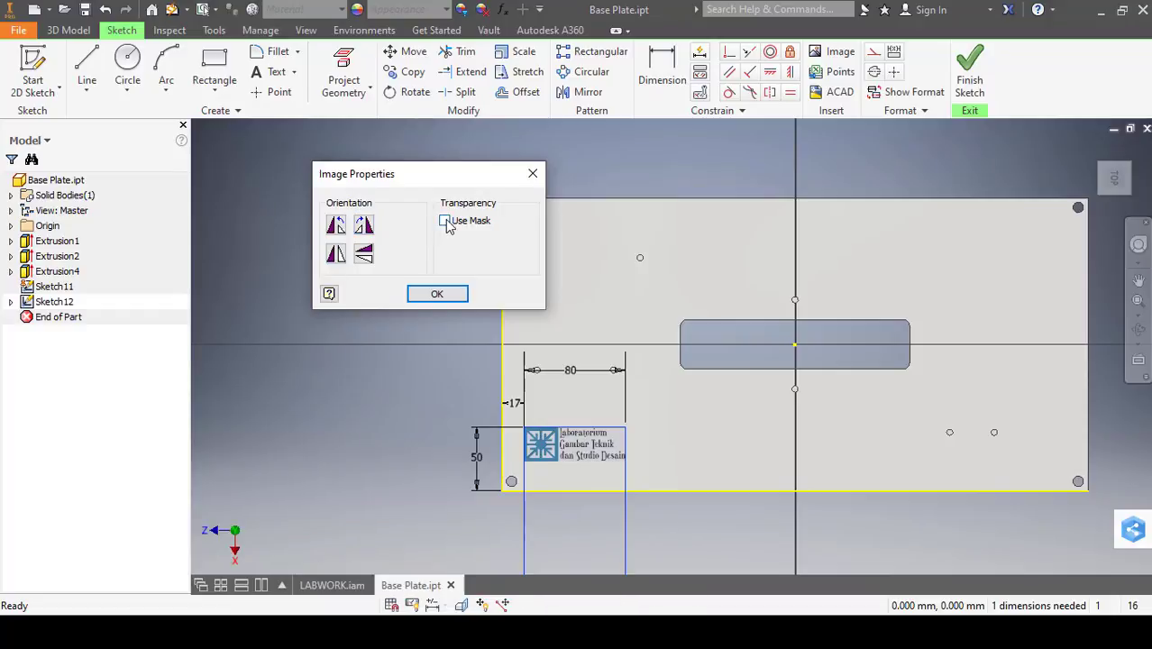
left_click(438, 295)
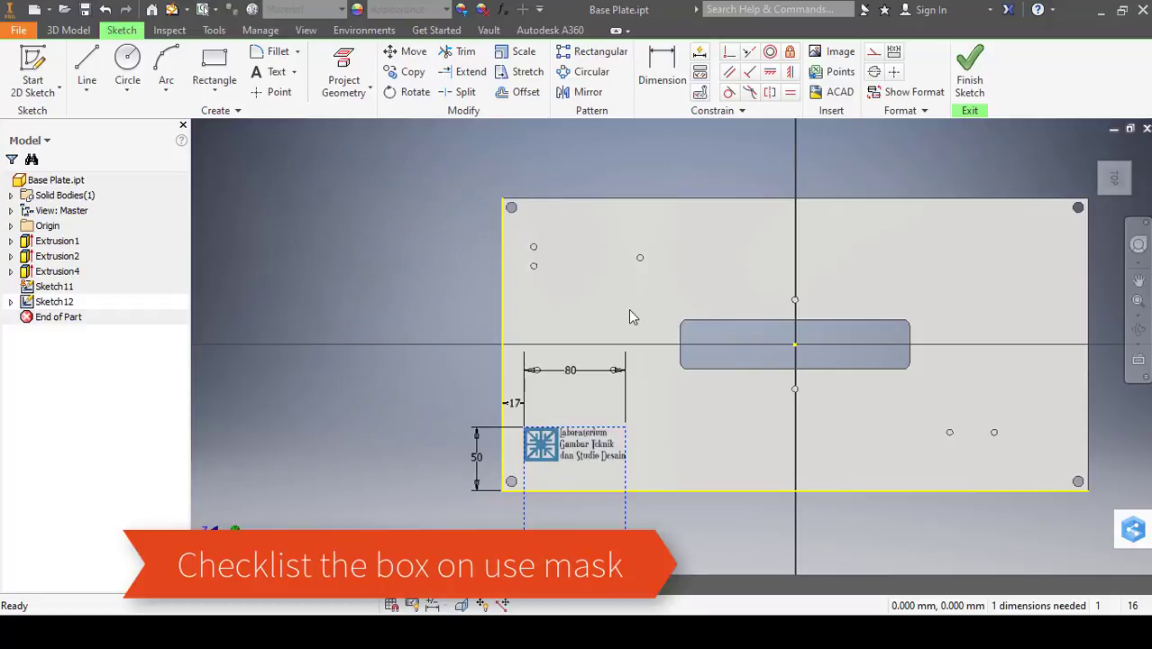
left_click(970, 87)
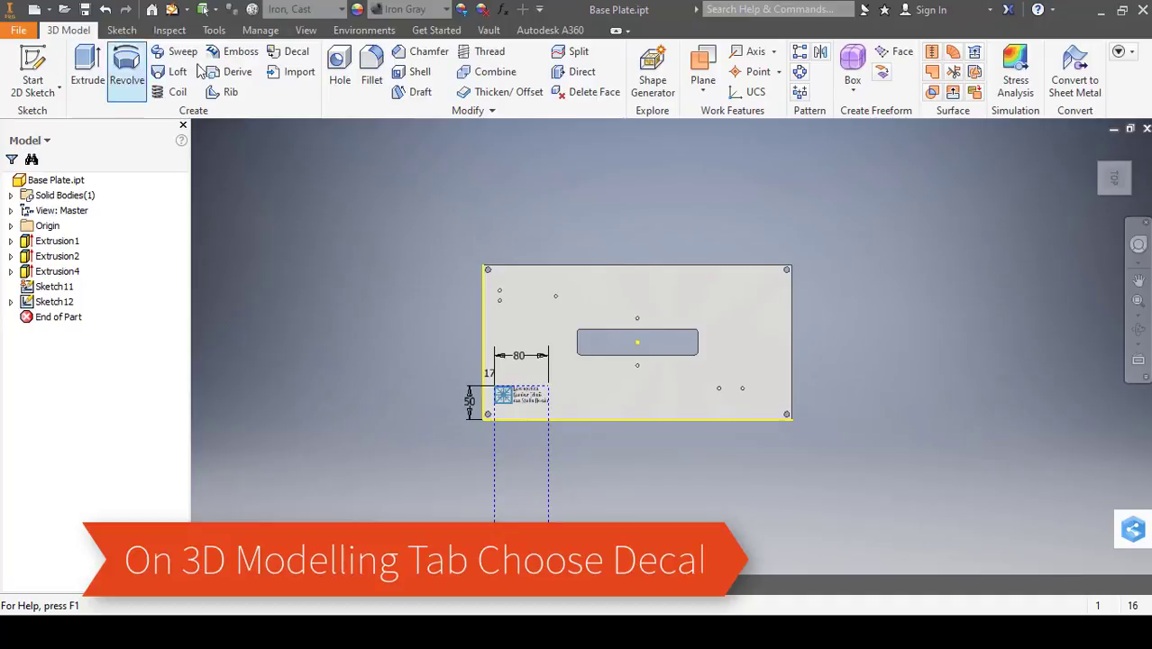
Create a decal of the logo image on the base plate's top face with Wrap to Face and Chain Faces enabled
left_click(295, 56)
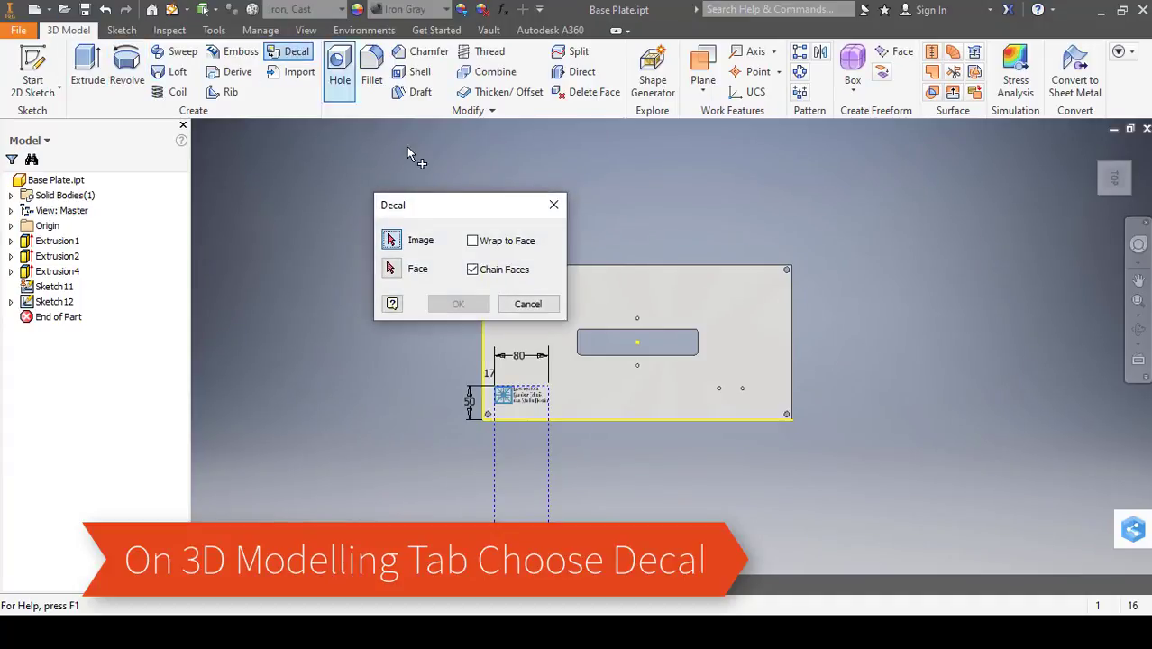
left_click_drag(477, 213, 419, 195)
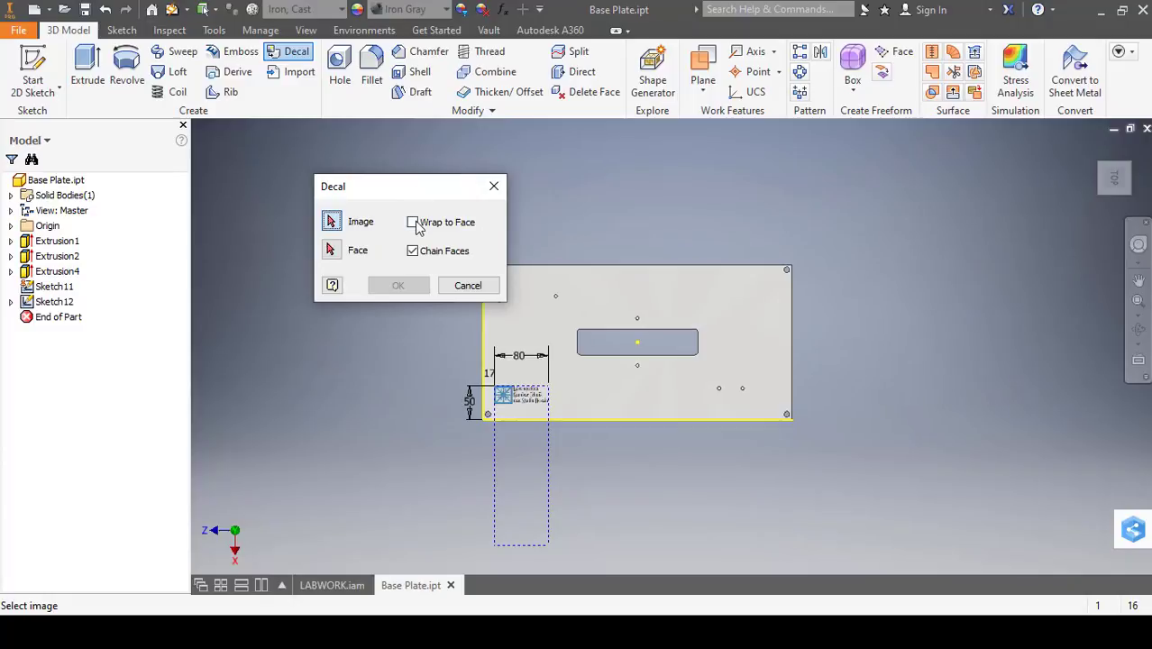
left_click(412, 222)
scroll(538, 374, "up", 3)
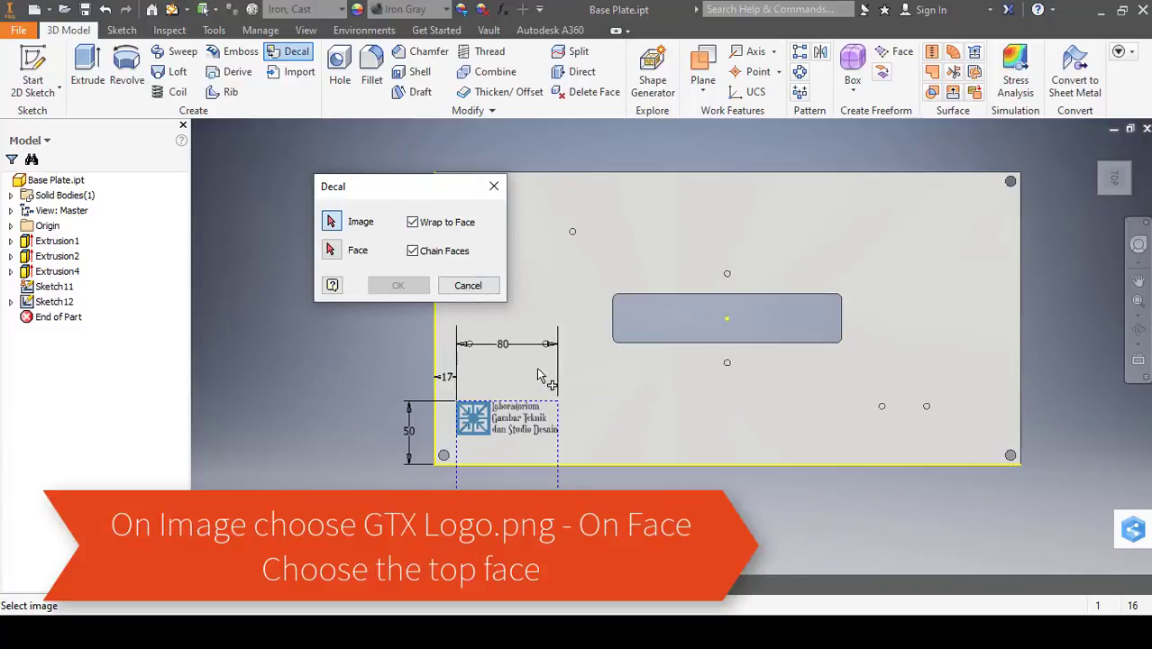
scroll(538, 374, "up", 3)
left_click(466, 461)
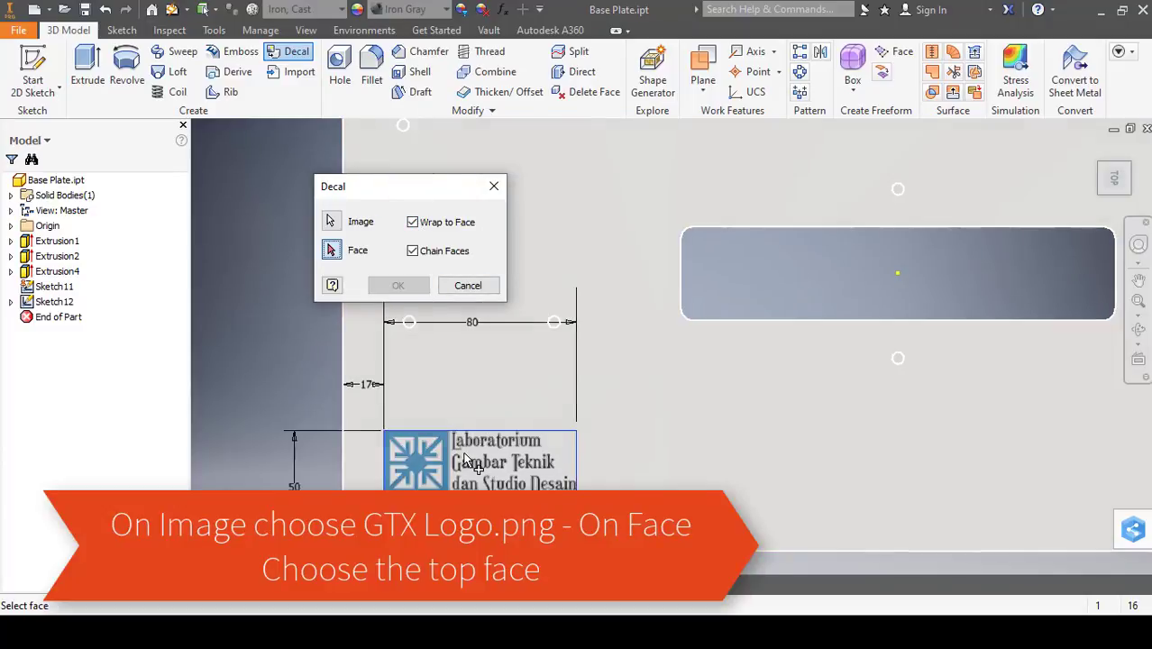
left_click(649, 374)
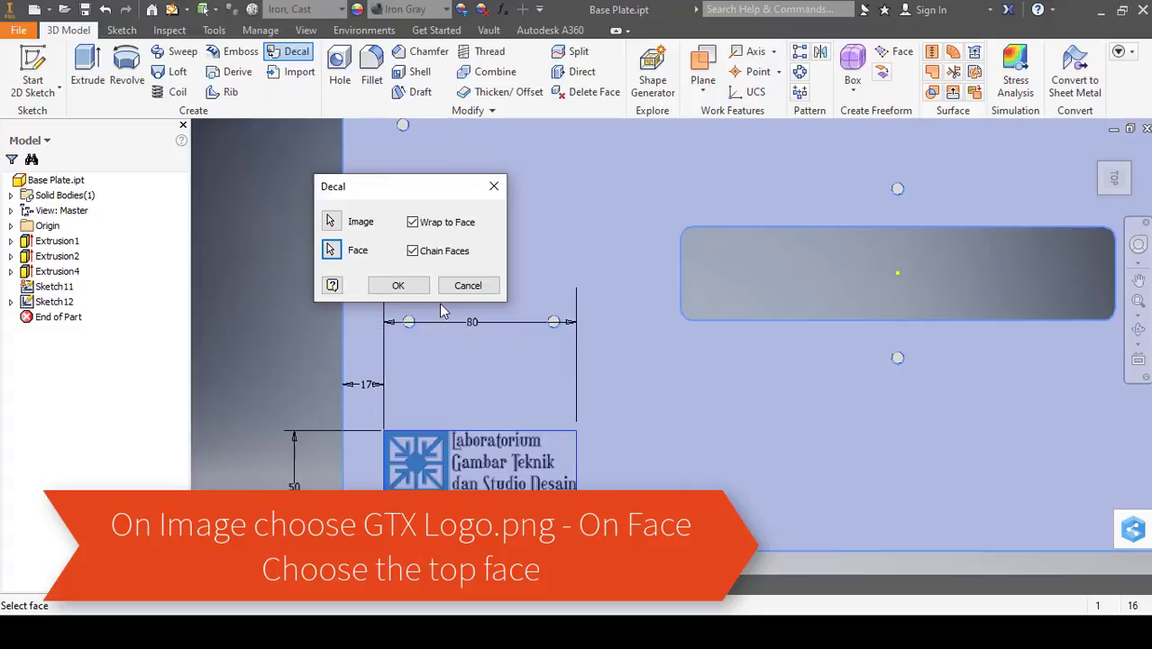
left_click(403, 285)
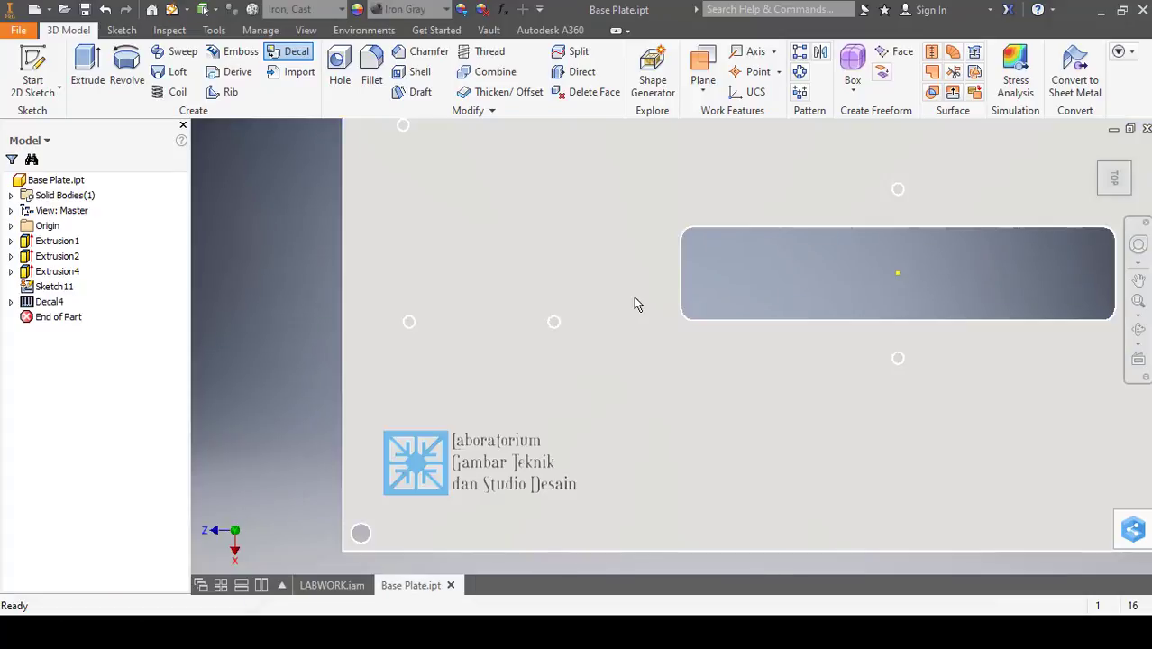
Save the Base Plate part and return to the LABWORK.iam assembly
scroll(635, 305, "down", 3)
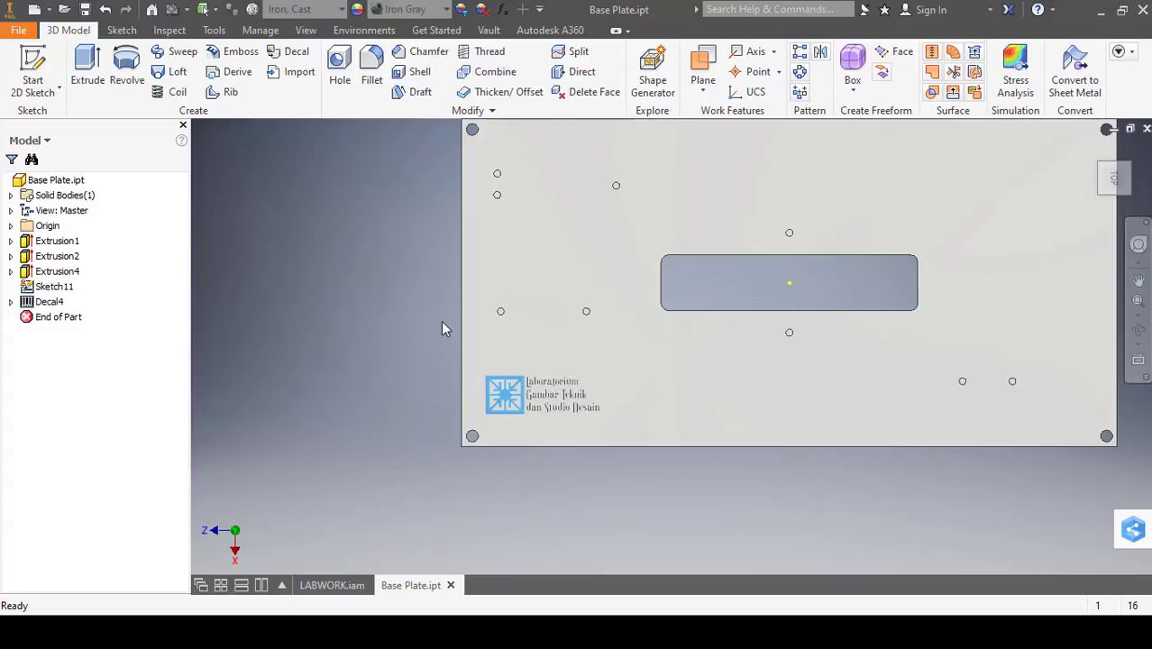
left_click(89, 8)
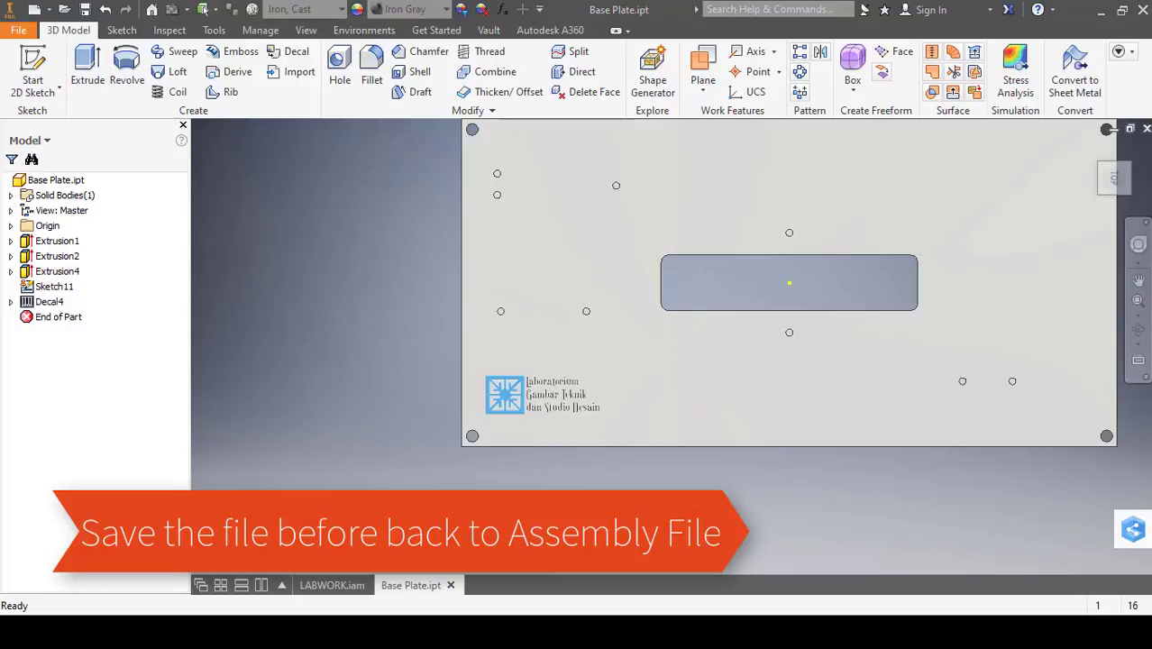
left_click(344, 585)
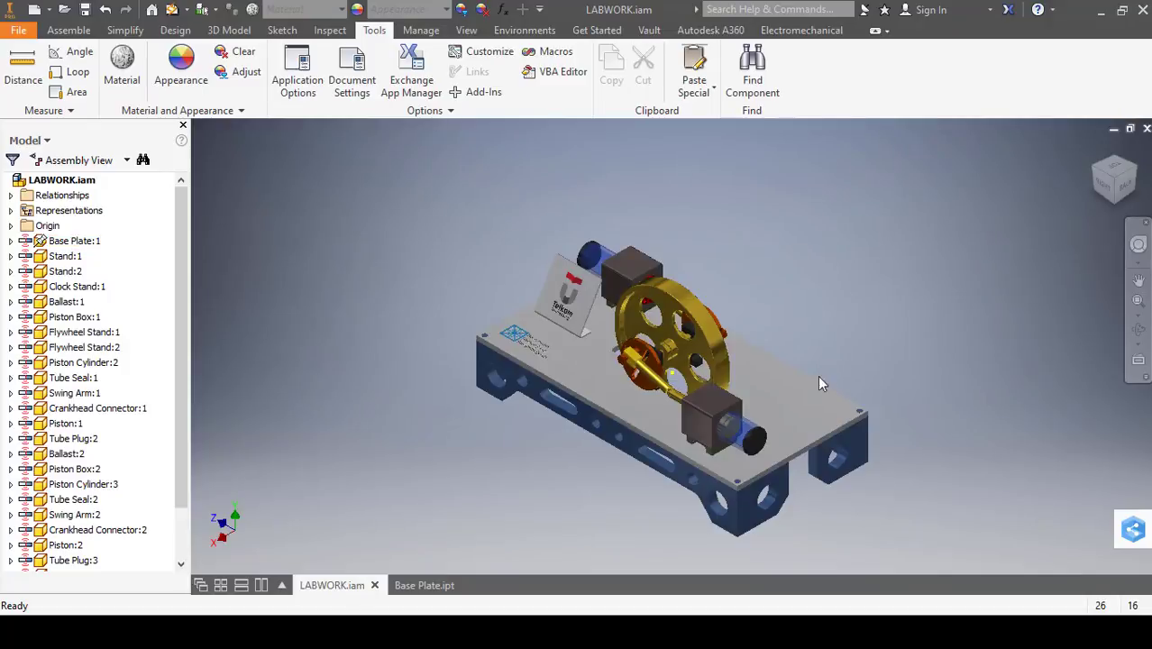
Open the front piston cylinder, Piston Cylinder:2, from the assembly in its own document
scroll(802, 411, "up", 3)
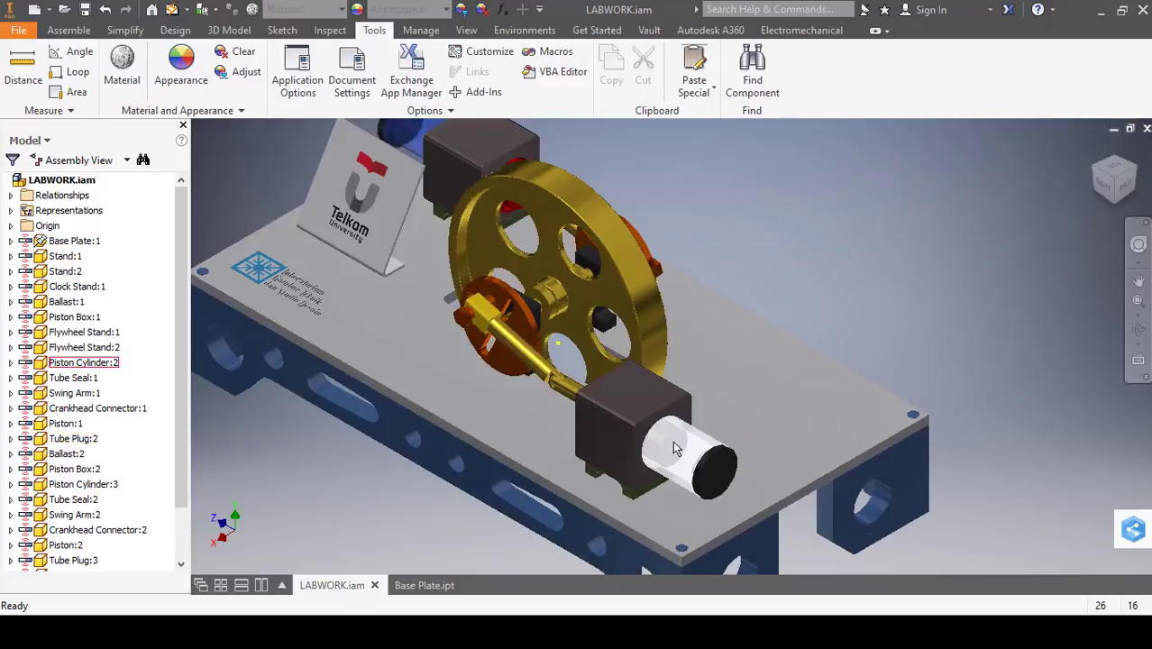
left_click(672, 441)
right_click(672, 442)
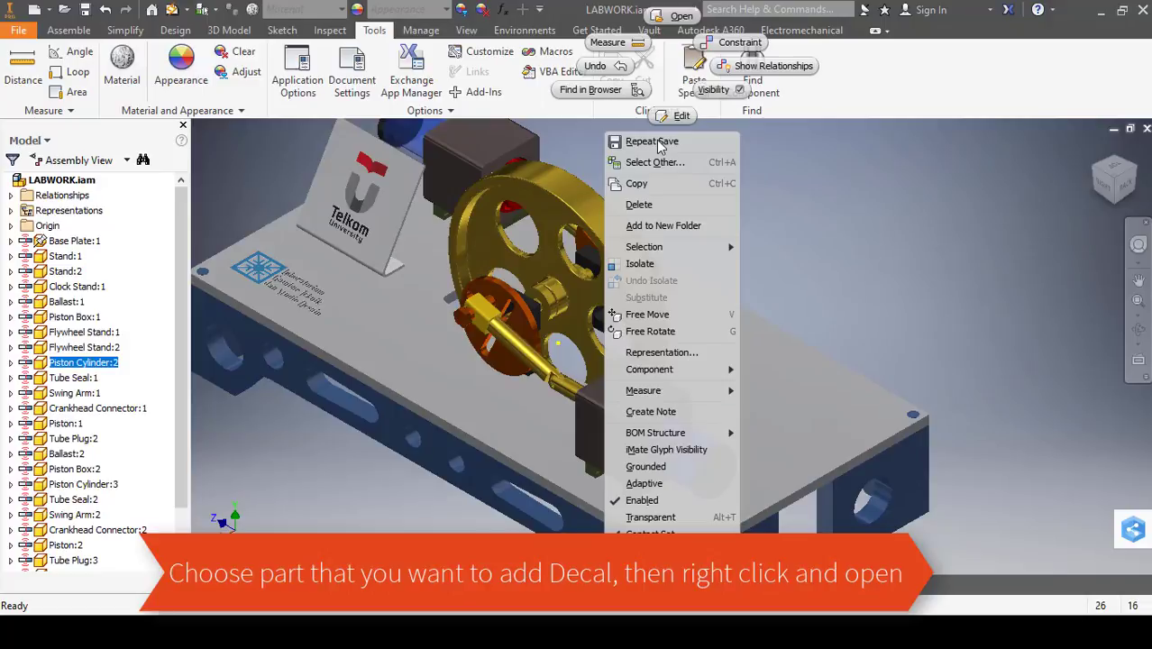
left_click(682, 21)
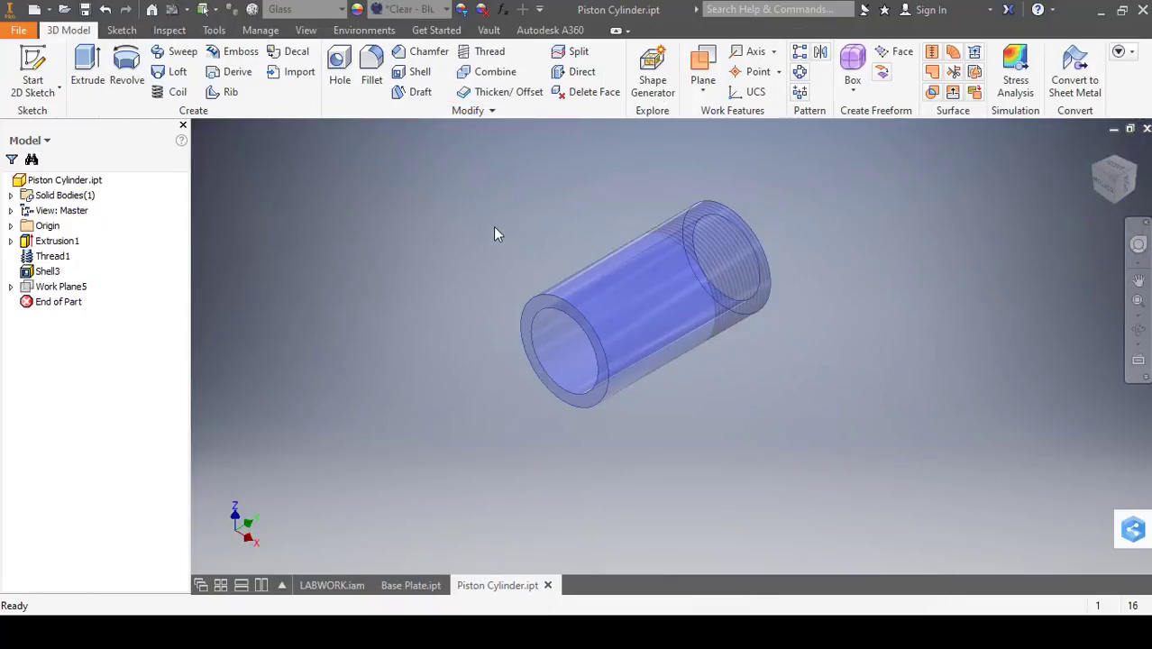
Create a work plane tangent to the cylinder's outer surface and parallel to the YZ Plane, and start a sketch on it
left_click(712, 90)
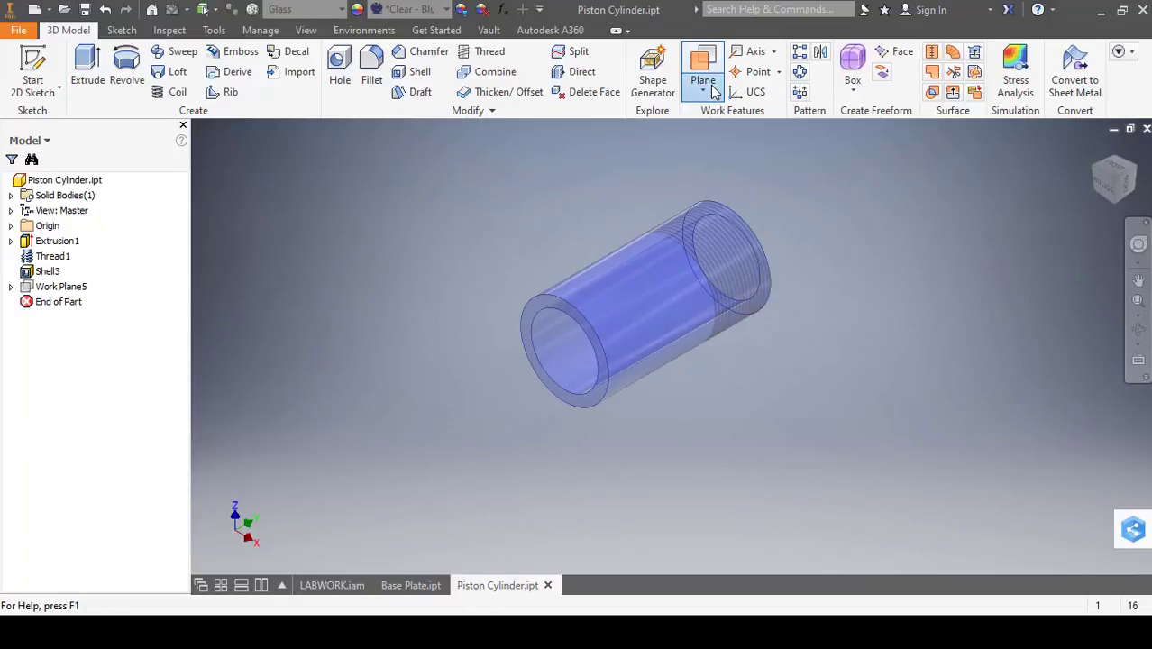
left_click(712, 90)
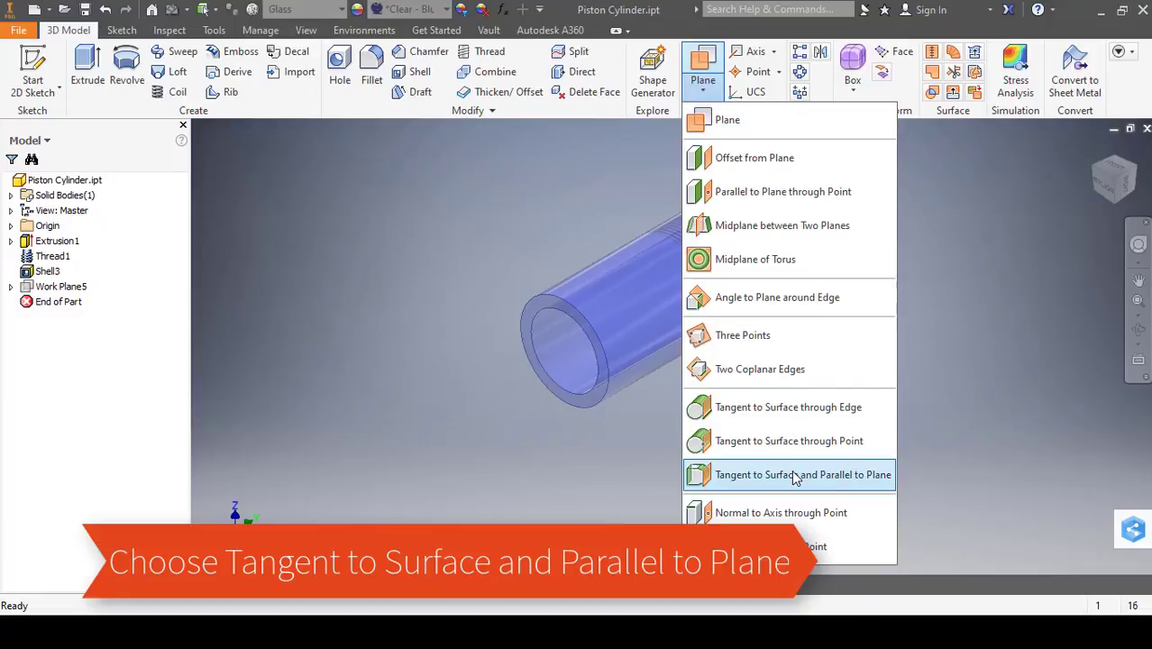
left_click(794, 477)
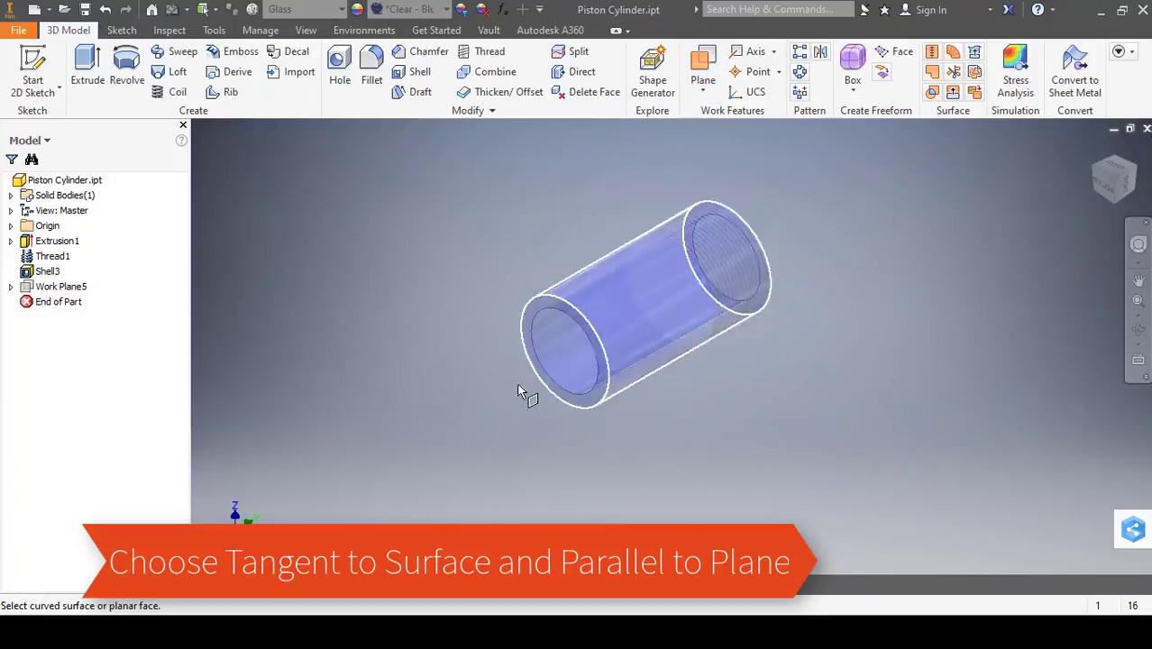
left_click(11, 226)
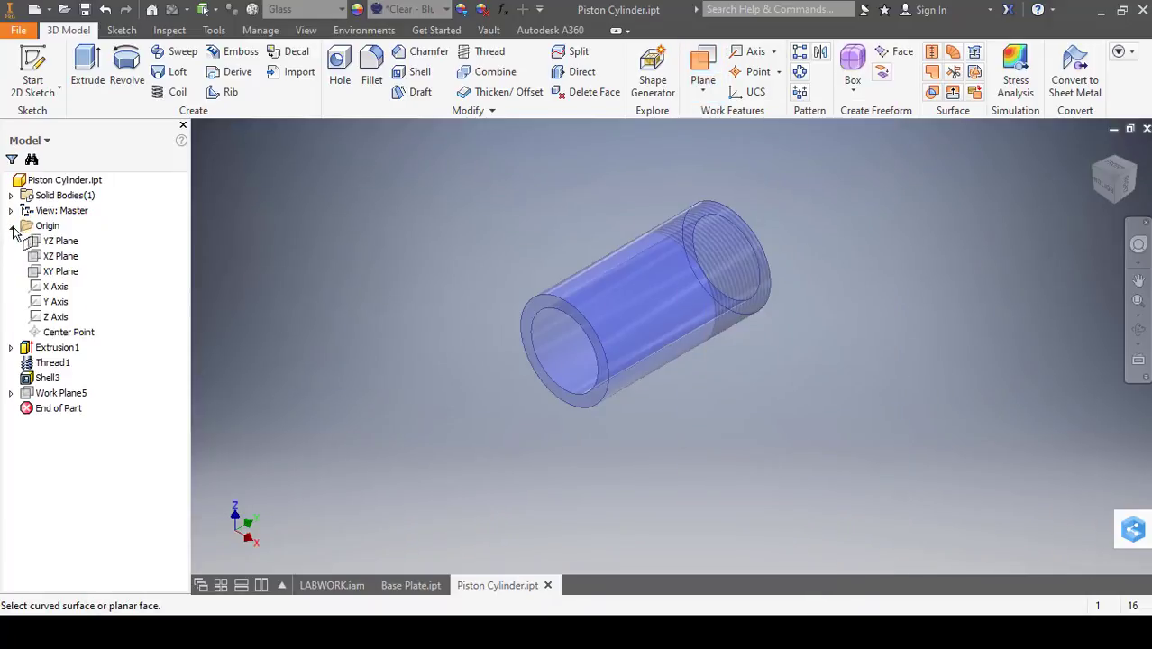
left_click(55, 242)
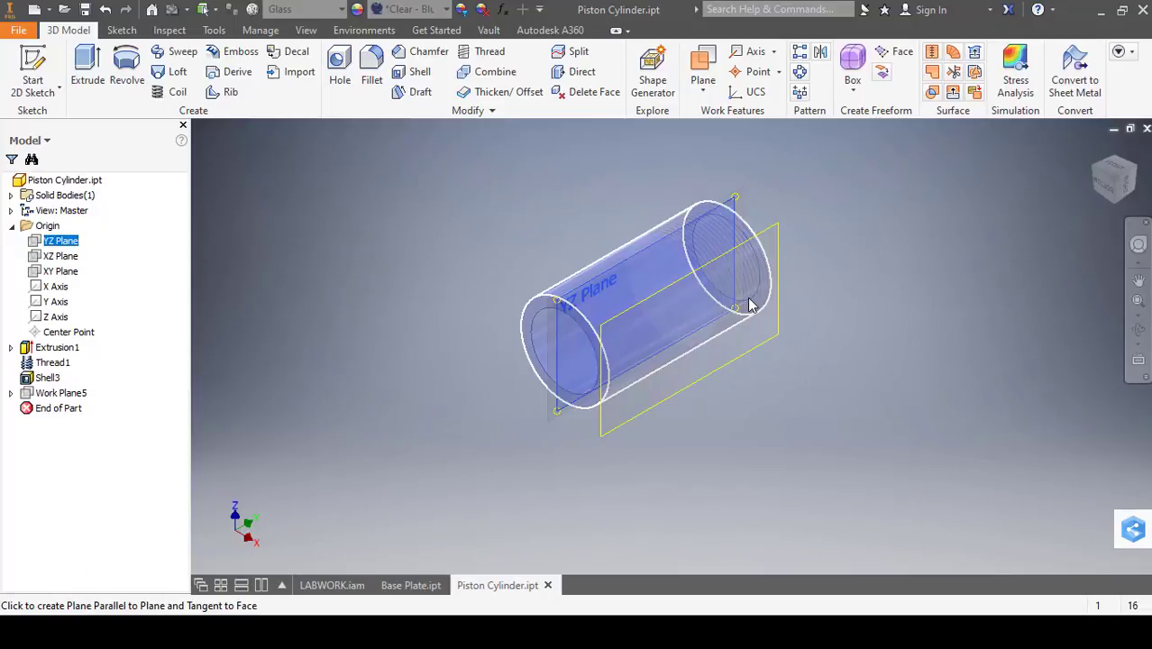
left_click(748, 300)
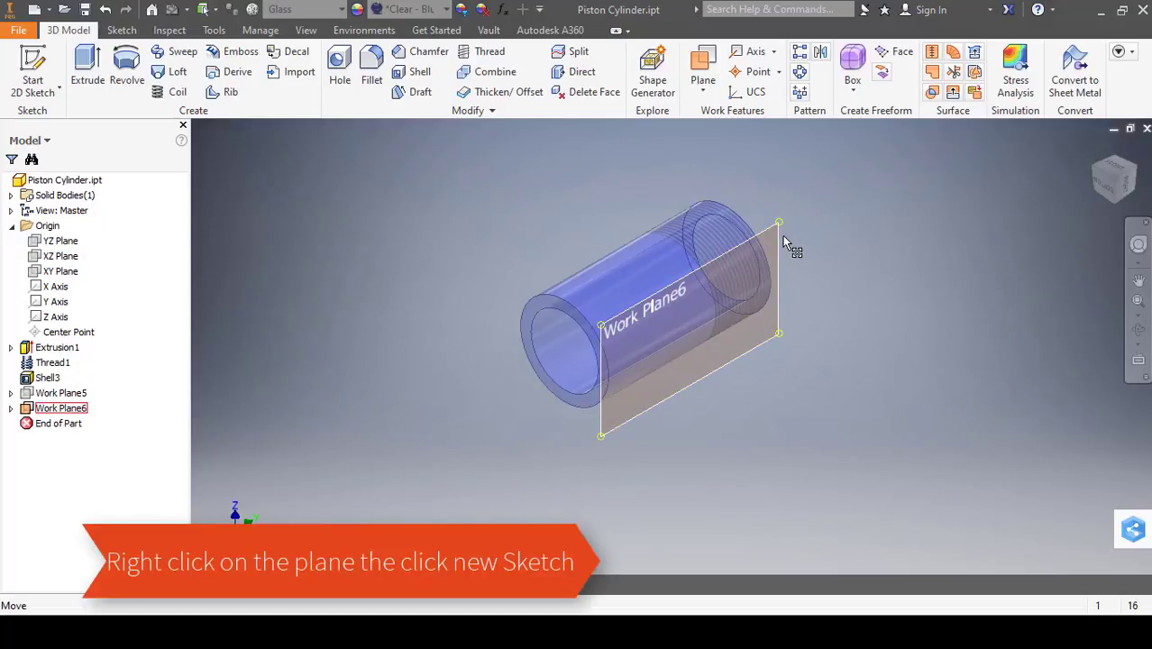
right_click(783, 238)
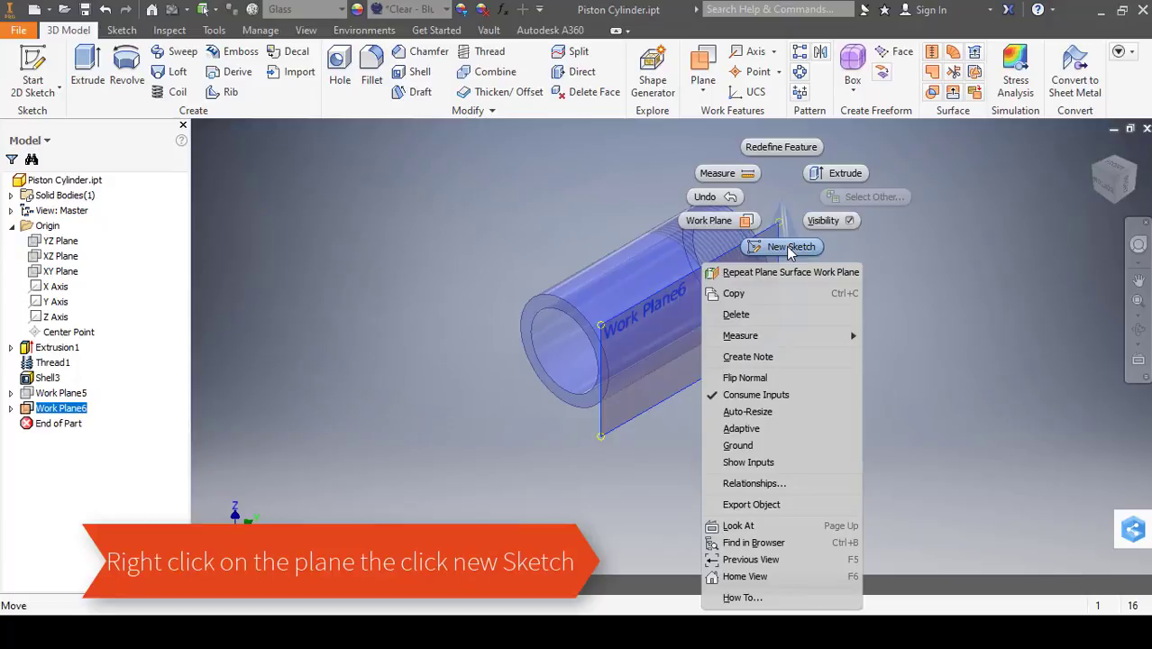
left_click(788, 249)
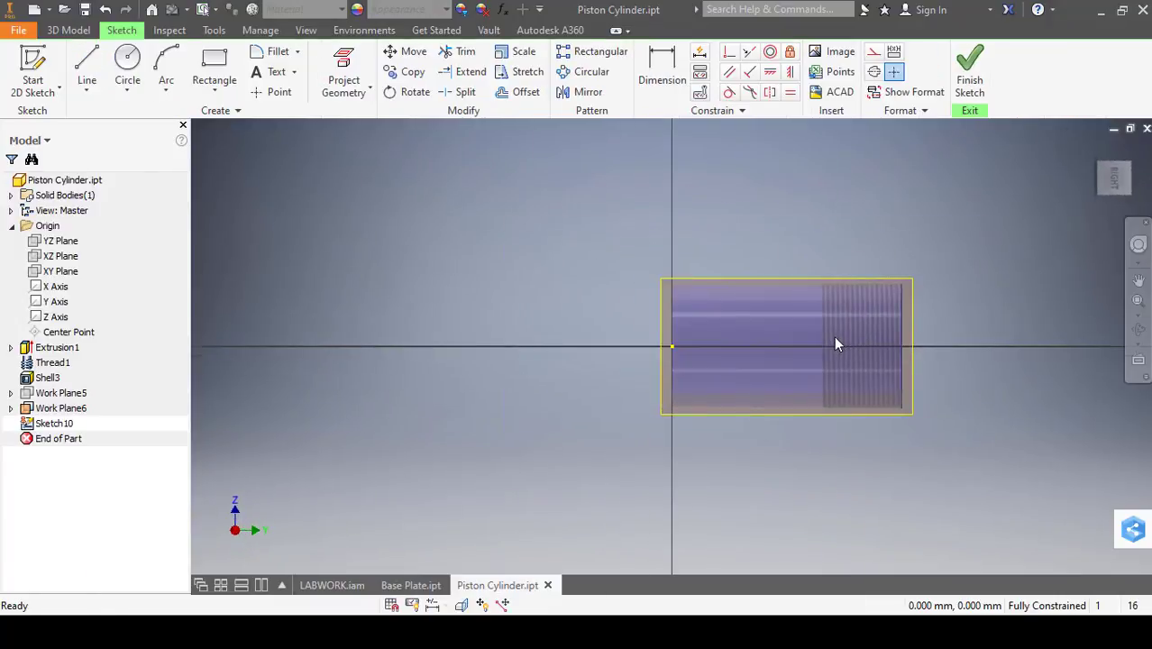
Insert the Hazard.jpg image into the sketch over the piston cylinder
scroll(833, 343, "up", 3)
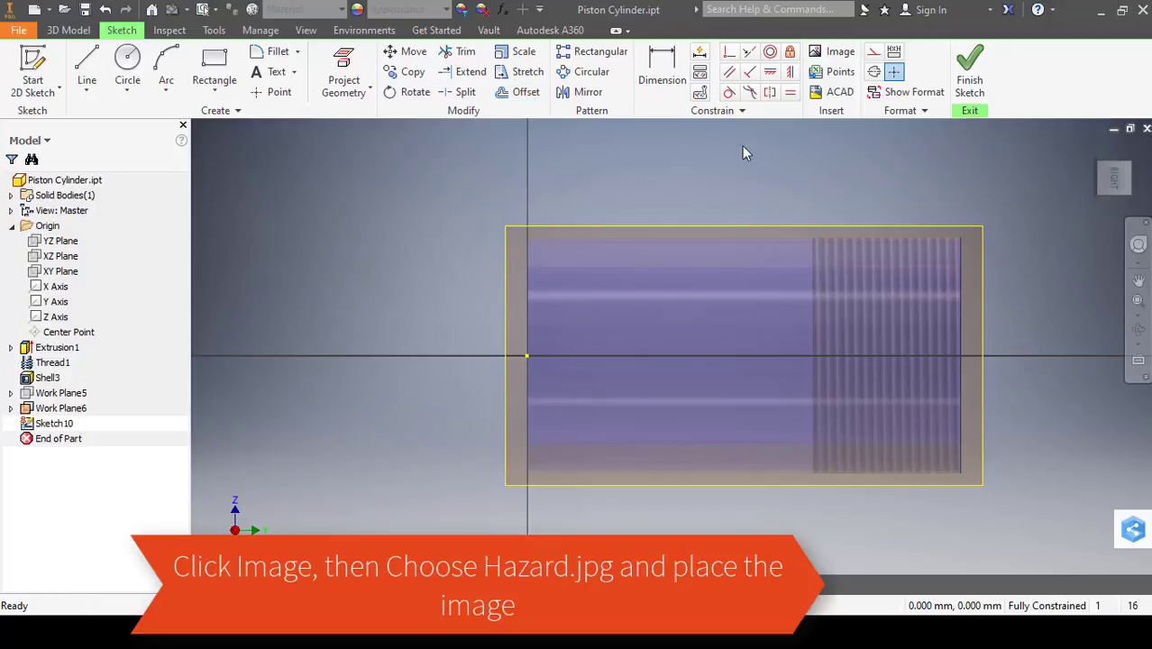
left_click(836, 59)
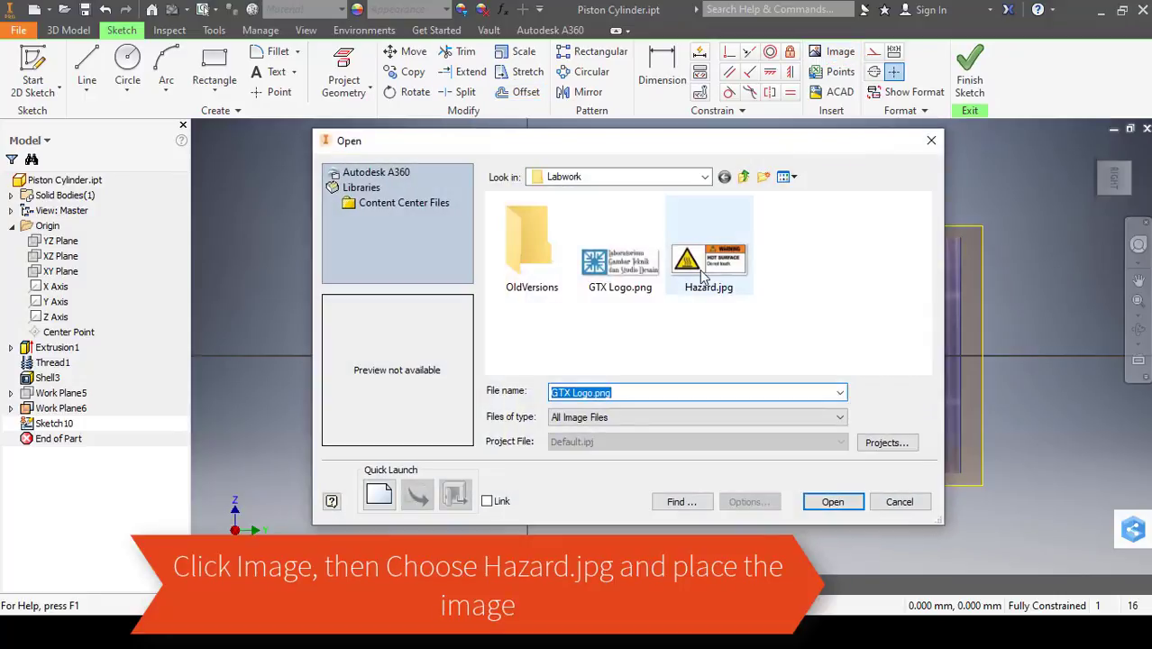
left_click(710, 271)
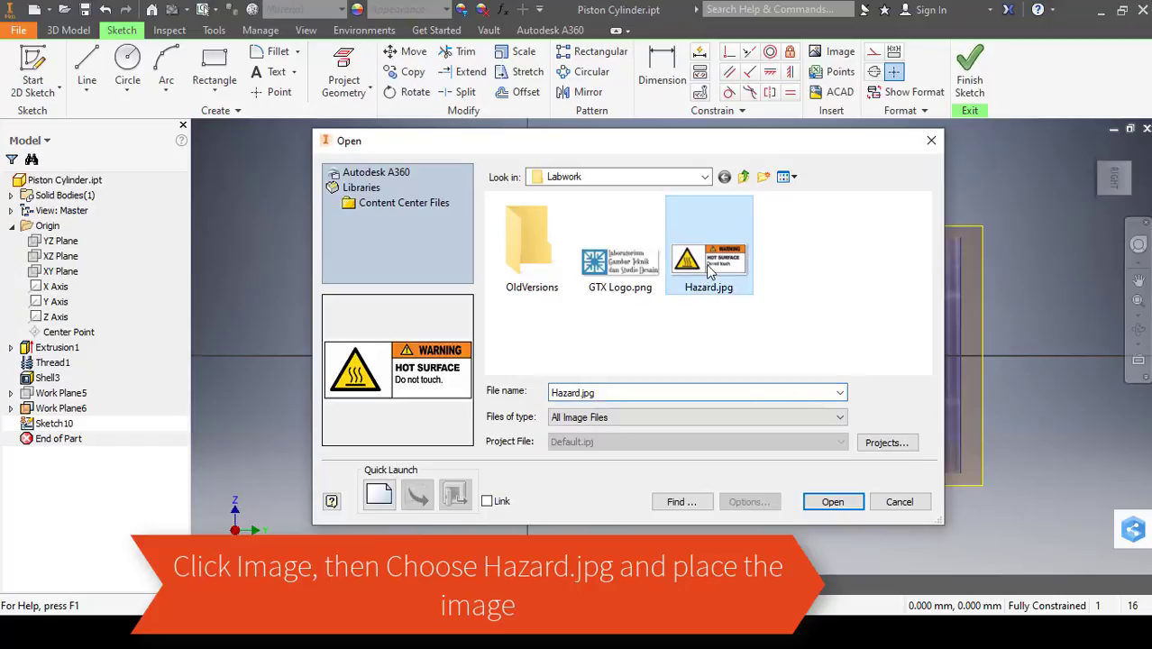
left_click(832, 502)
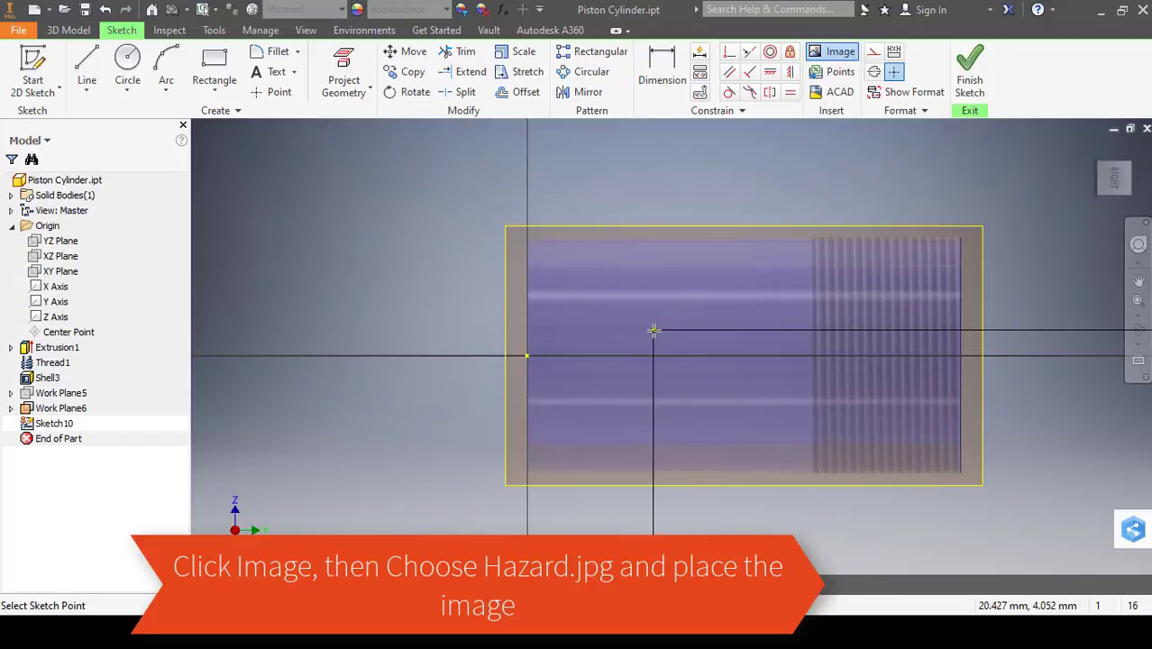
left_click(653, 329)
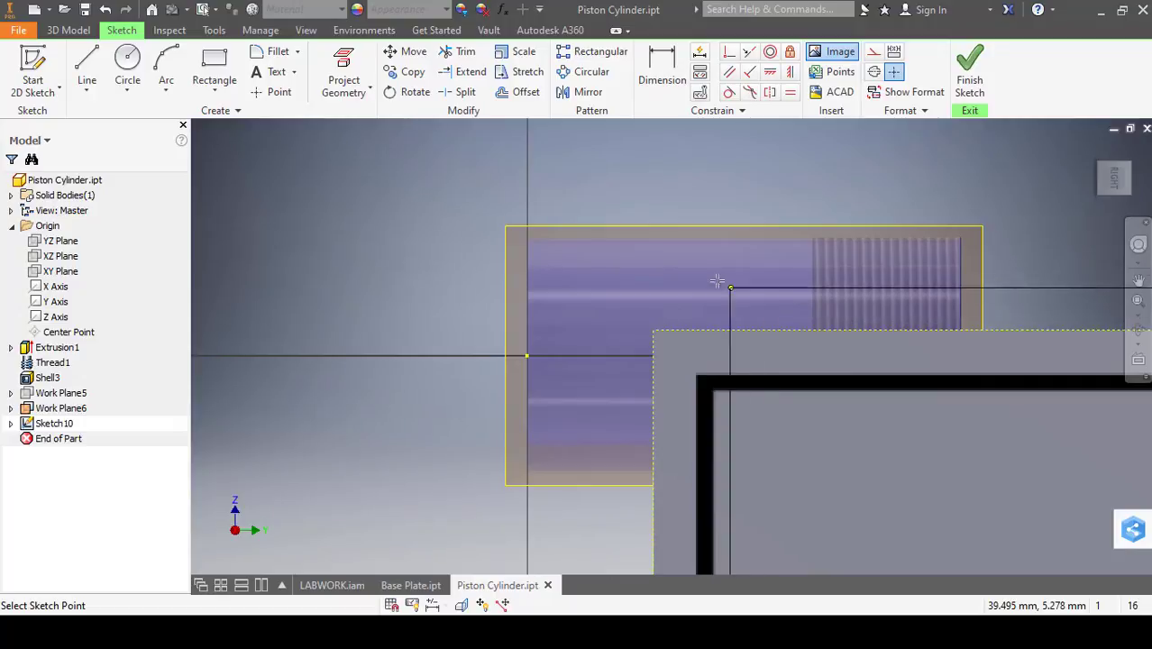
key("Escape")
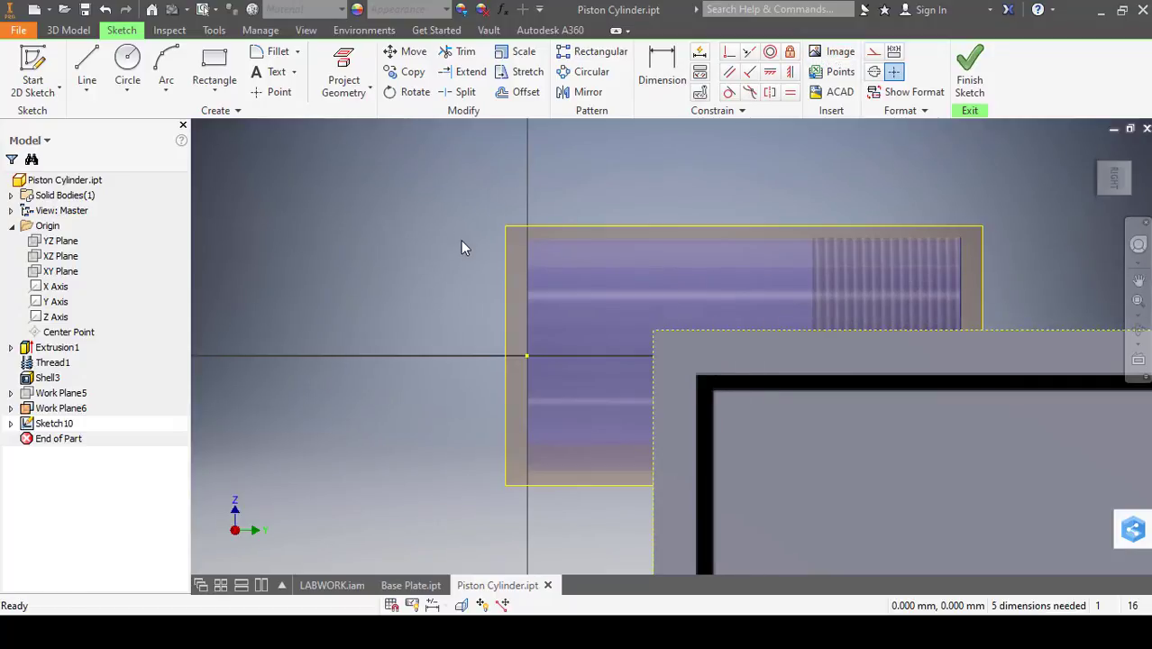
Dimension the hazard image's upper edge to a width of 40 mm
left_click(661, 77)
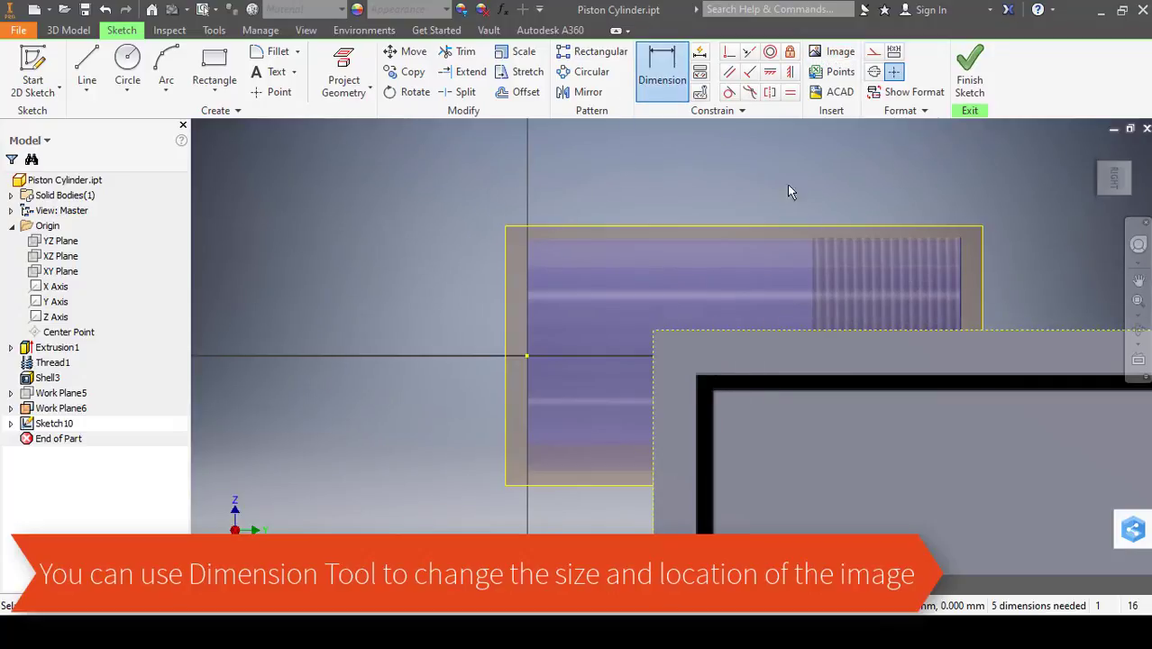
left_click(878, 331)
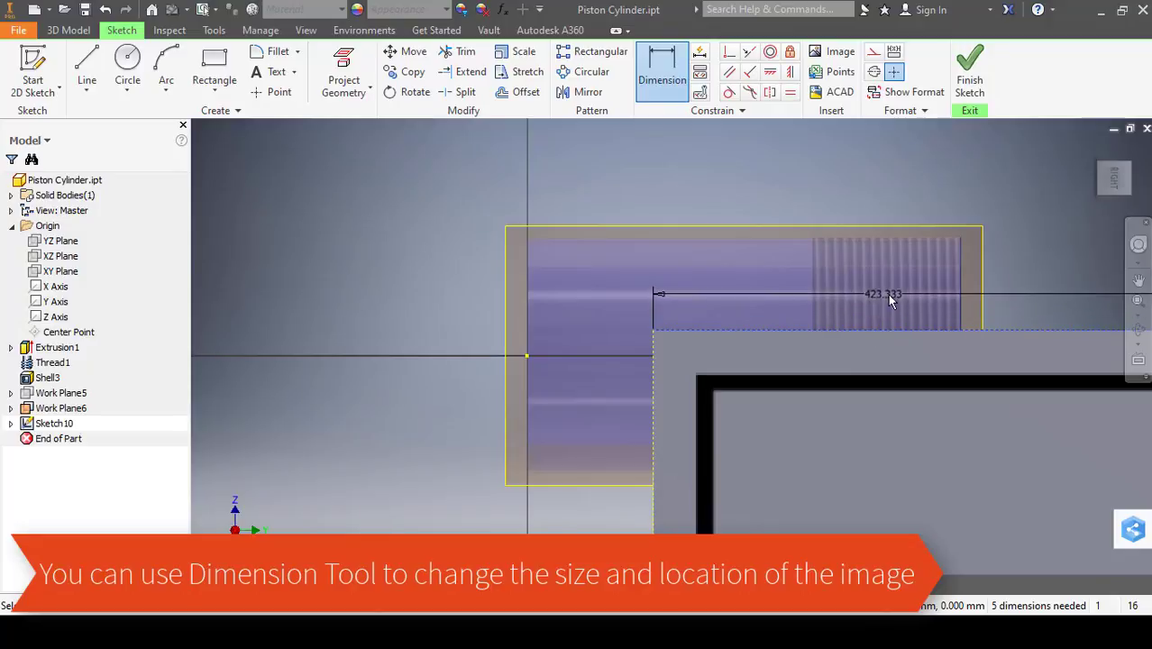
left_click(889, 298)
type("40")
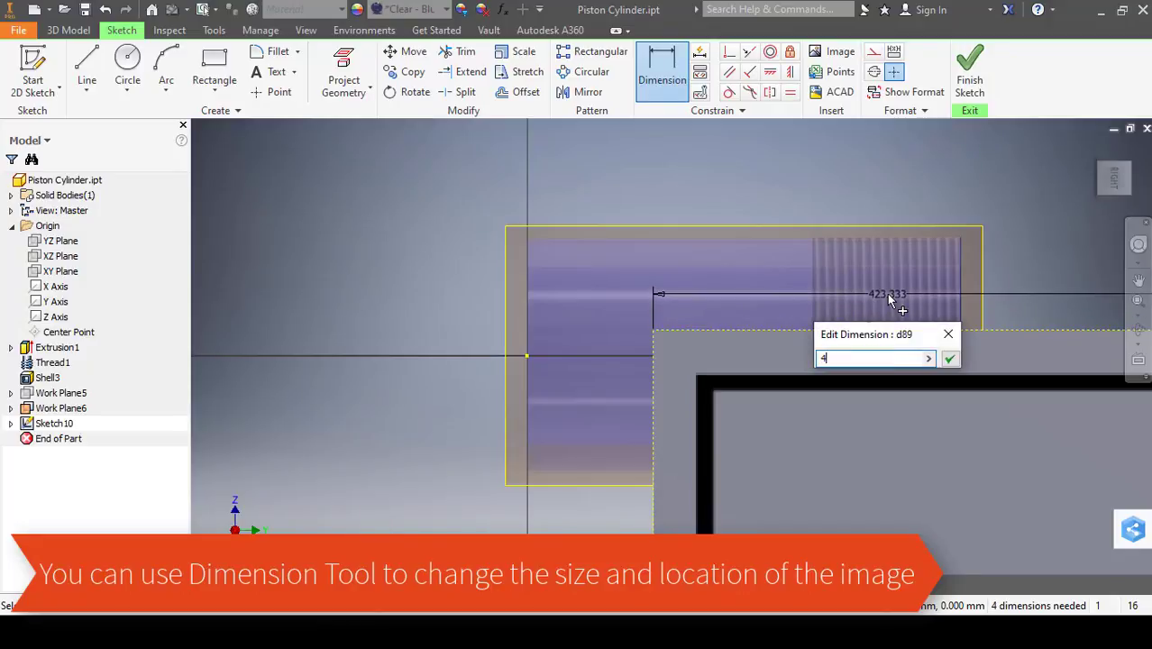
key("Return")
scroll(885, 293, "down", 3)
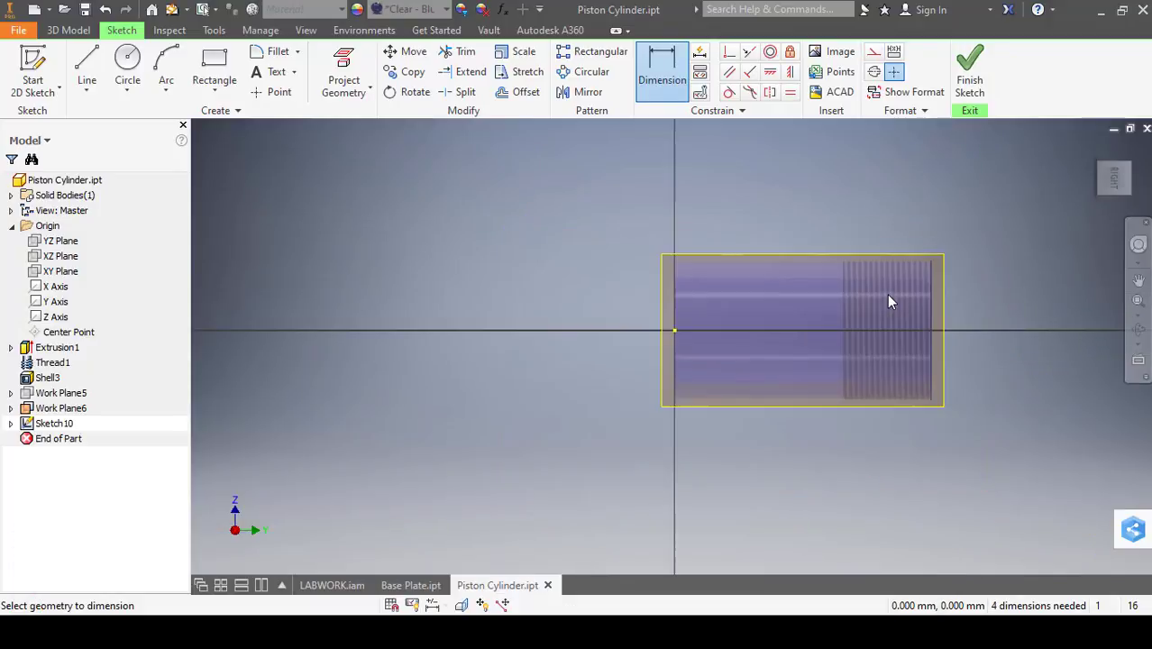
key("Escape")
Move the resized hazard image onto the piston cylinder, roughly centred on its horizontal axis
scroll(931, 323, "down", 1)
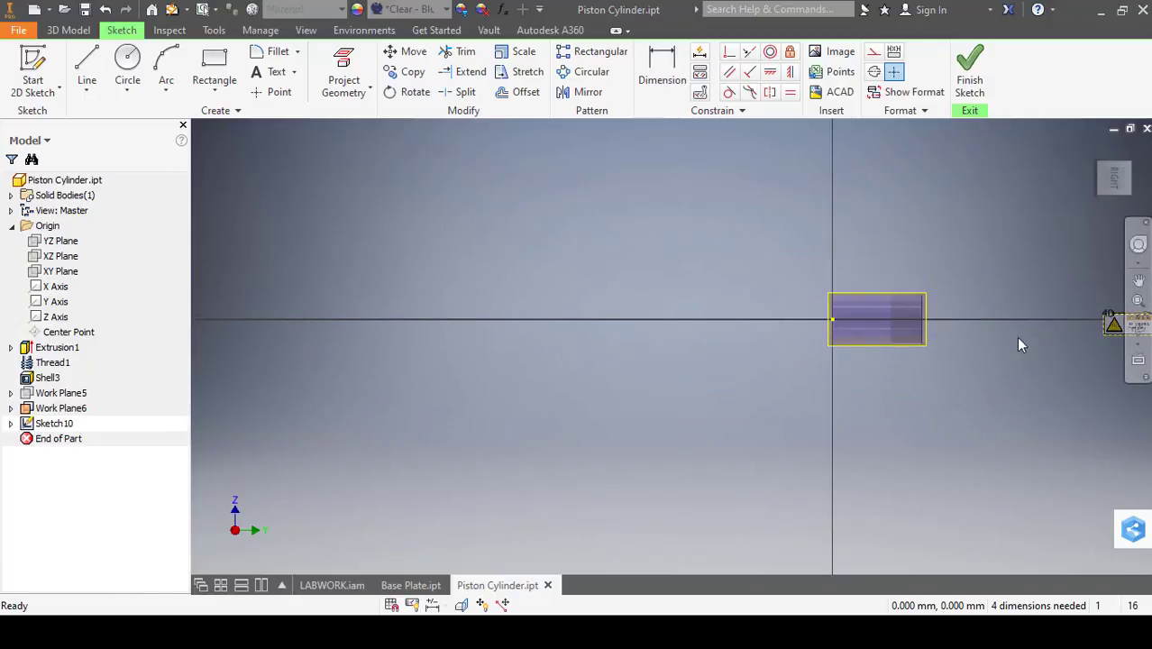
middle_click_drag(1016, 336, 799, 349)
left_click_drag(910, 339, 654, 336)
scroll(655, 336, "up", 4)
scroll(659, 343, "up", 3)
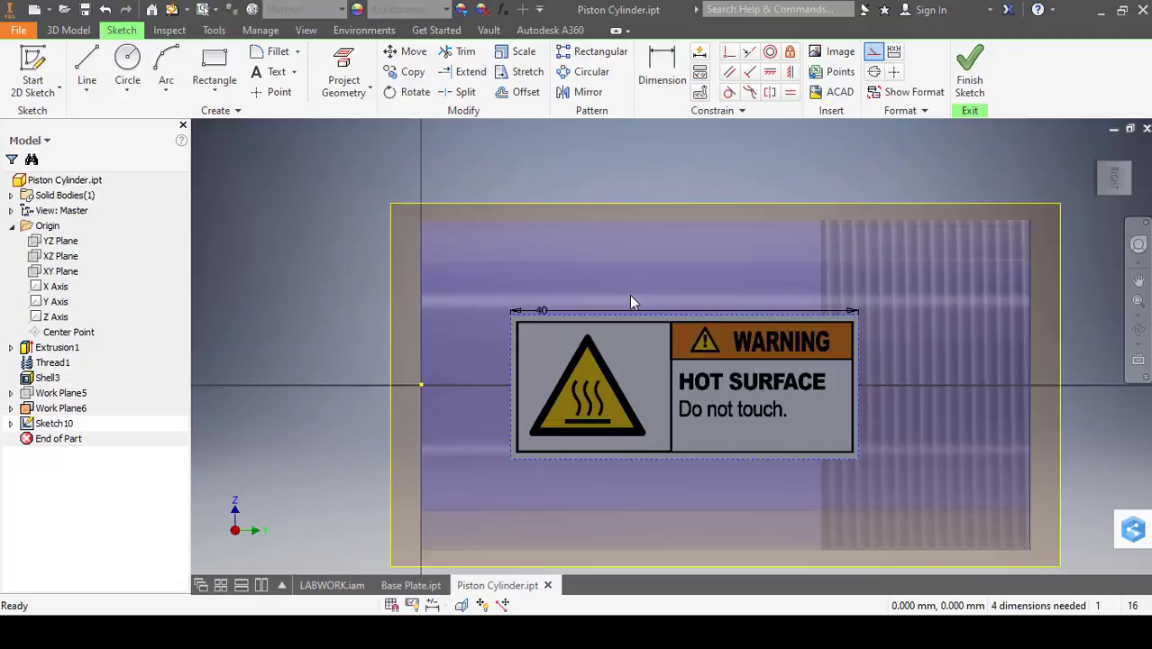
Dimension the hazard image's left edge 3 mm from the cylinder's unthreaded end
left_click(663, 67)
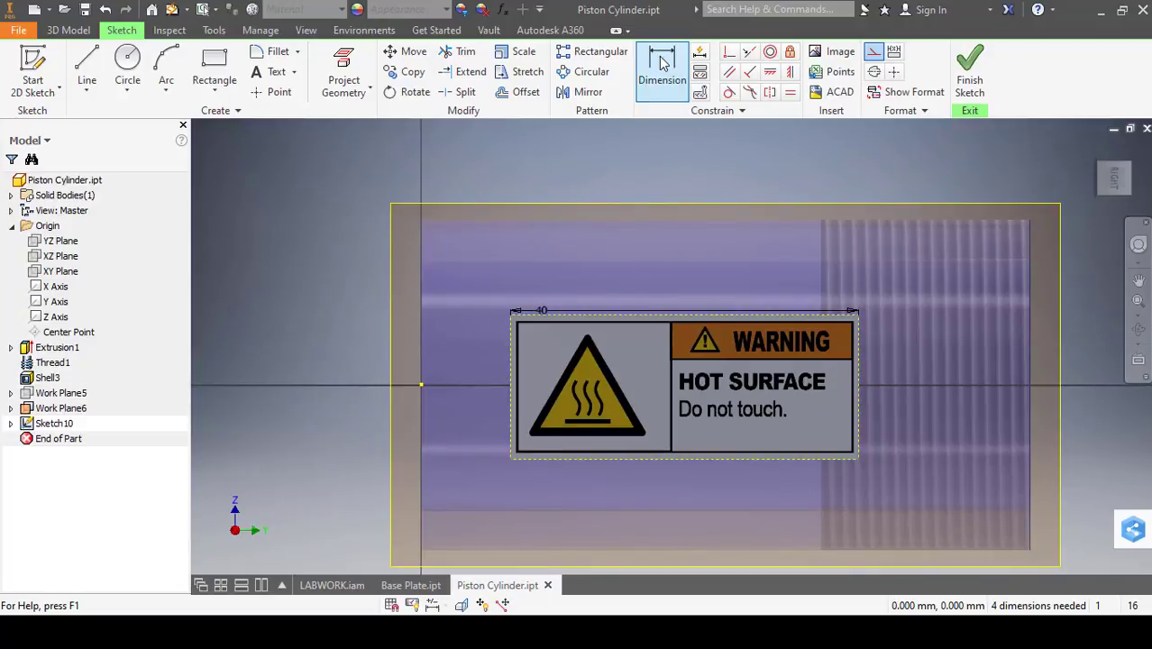
left_click(511, 338)
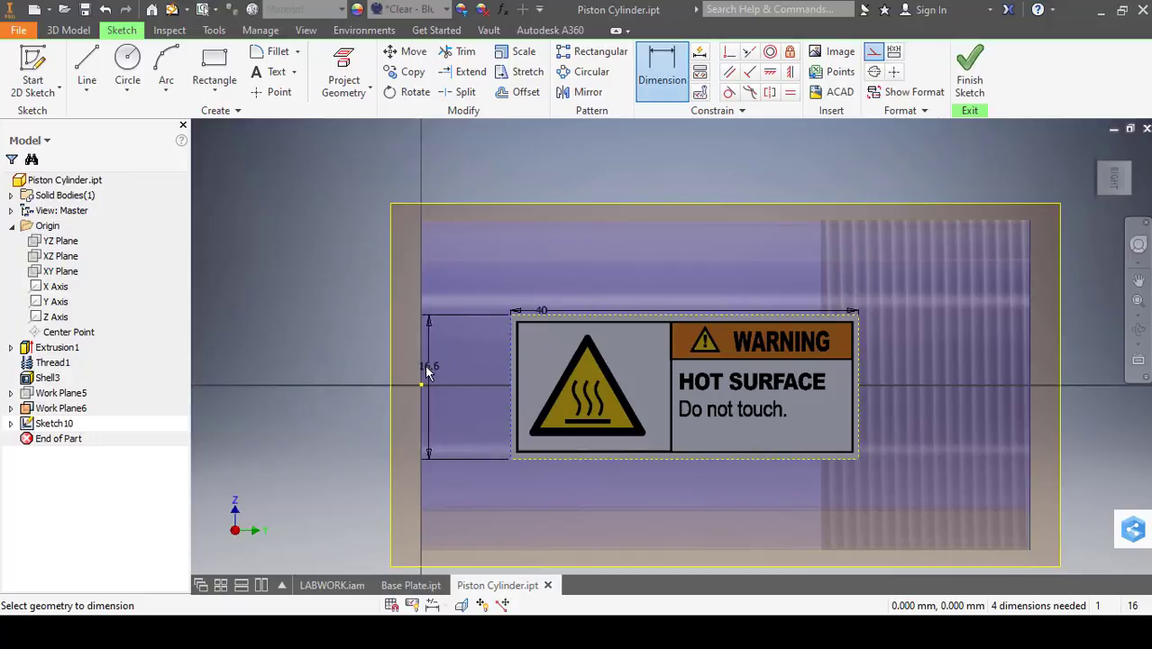
left_click(423, 373)
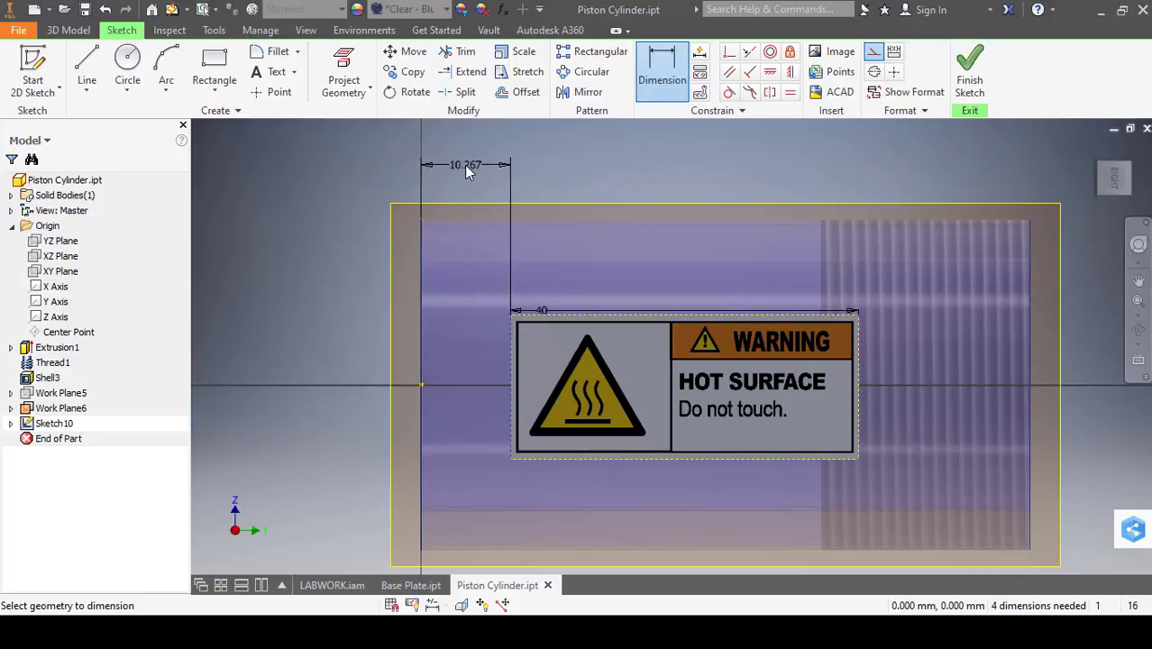
left_click(464, 165)
type("3")
key("Return")
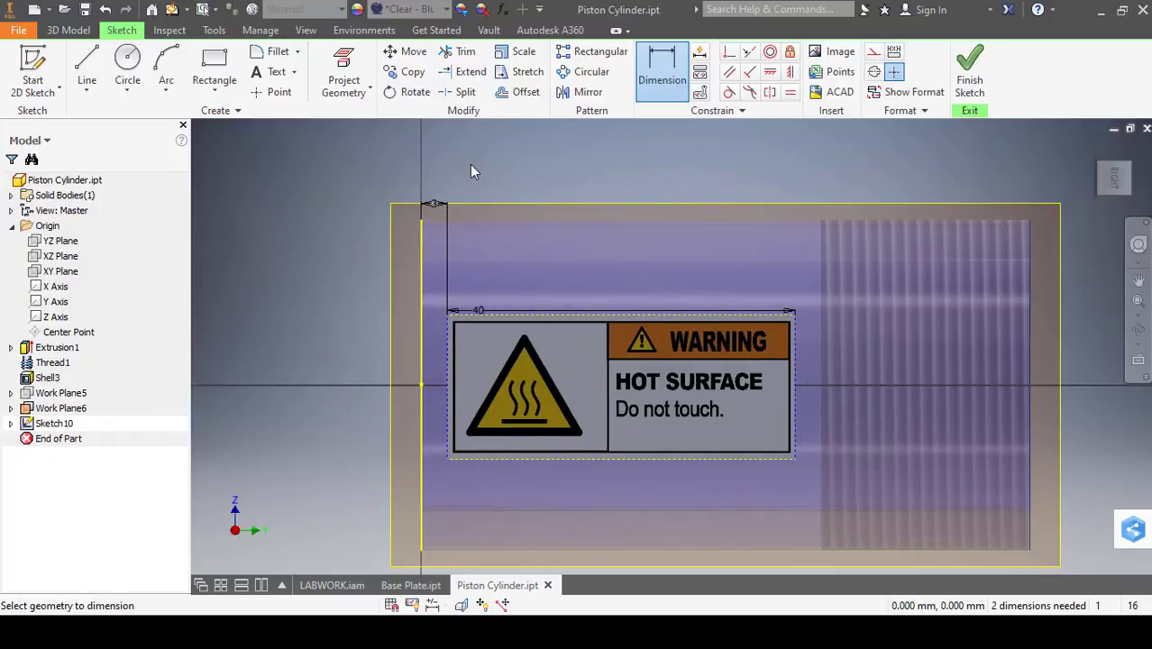
Project the cylinder's upper outline into the sketch and dimension the hazard image's upper edge 11 mm below it
left_click(343, 79)
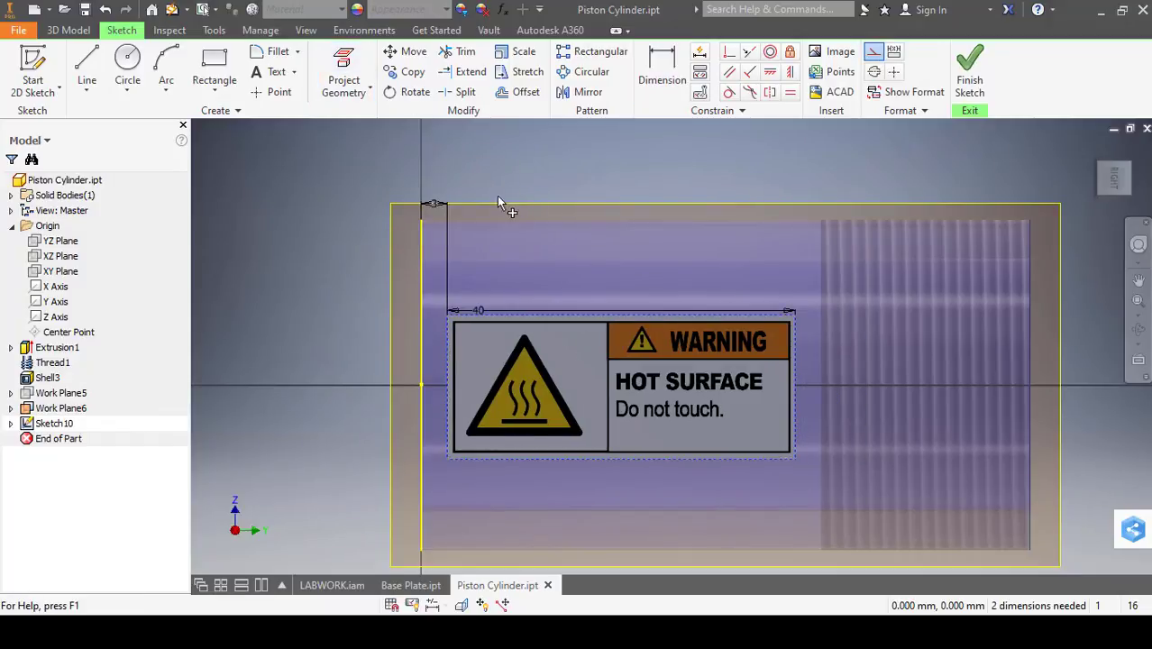
left_click(568, 225)
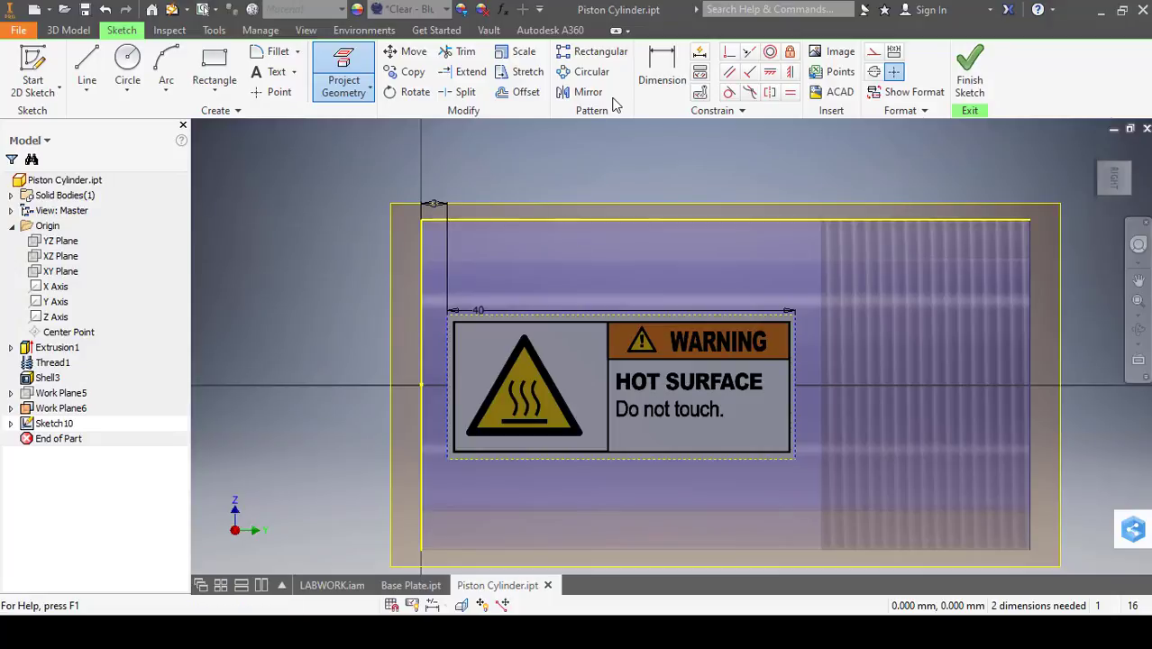
left_click(664, 77)
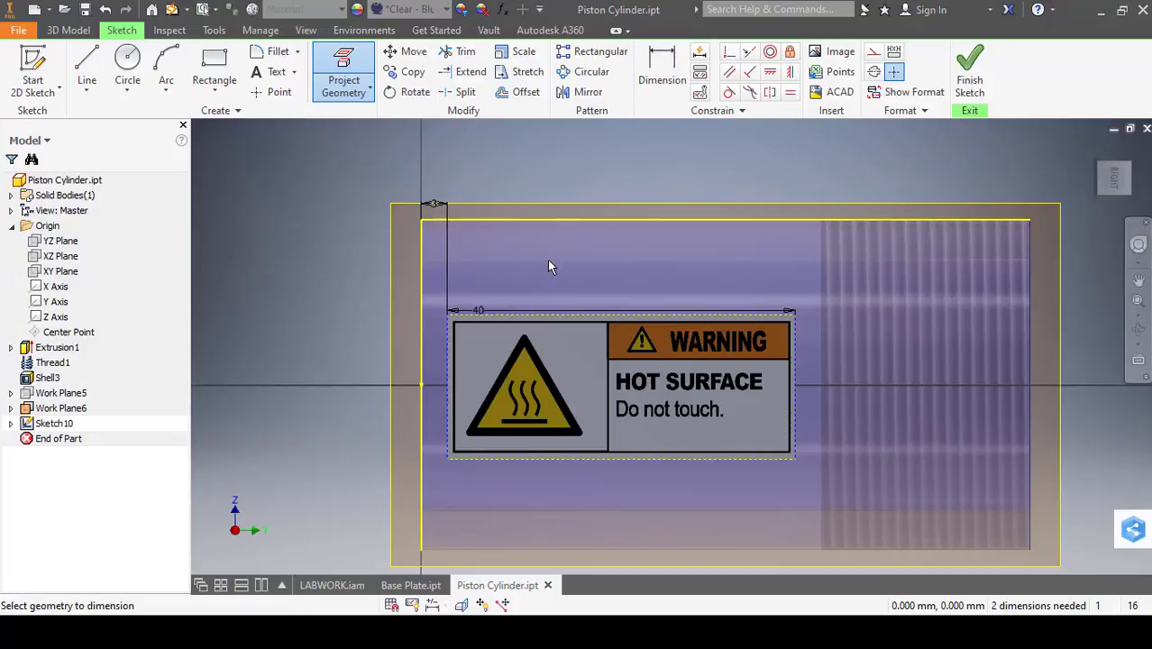
left_click(576, 219)
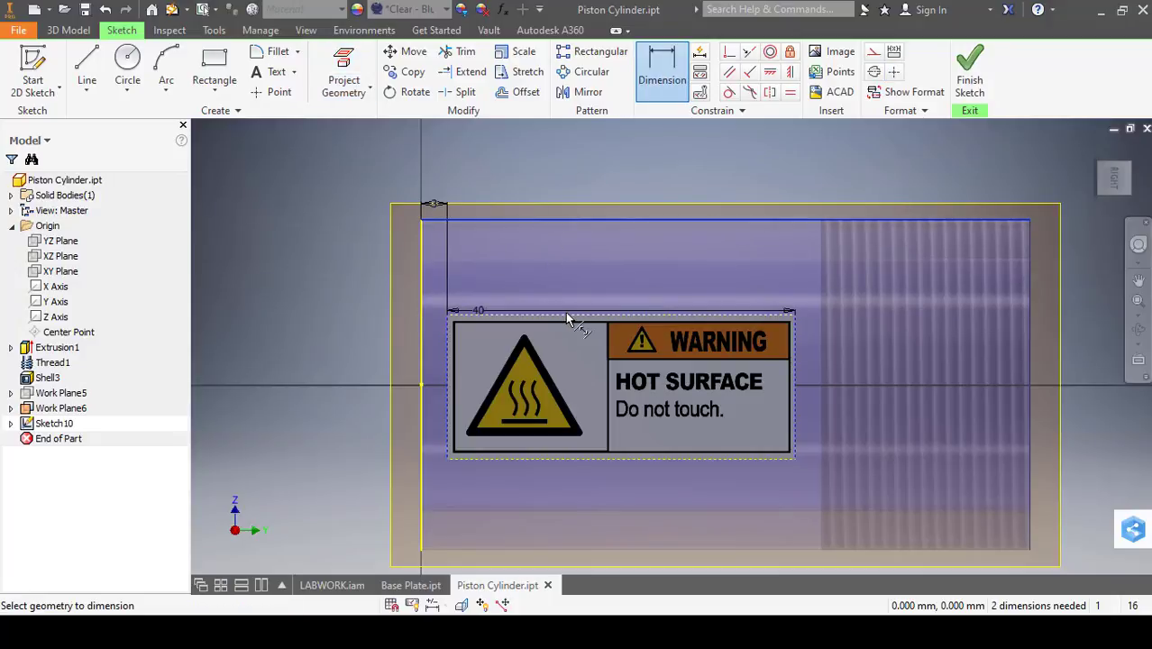
left_click(566, 316)
left_click(577, 261)
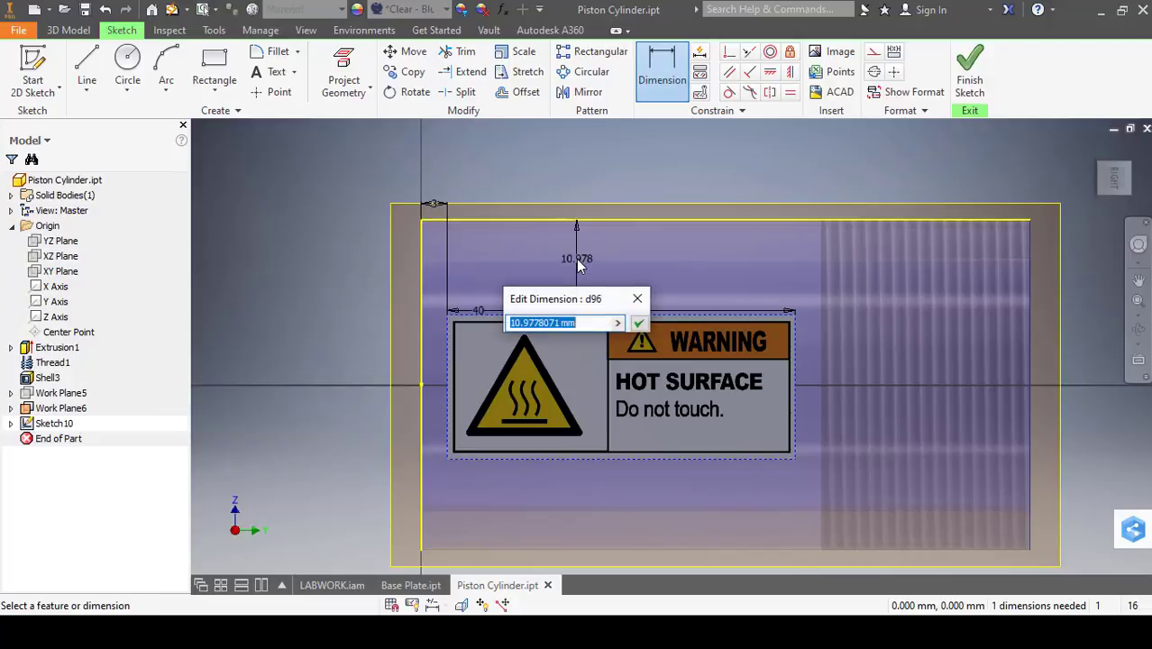
type("11")
key("Return")
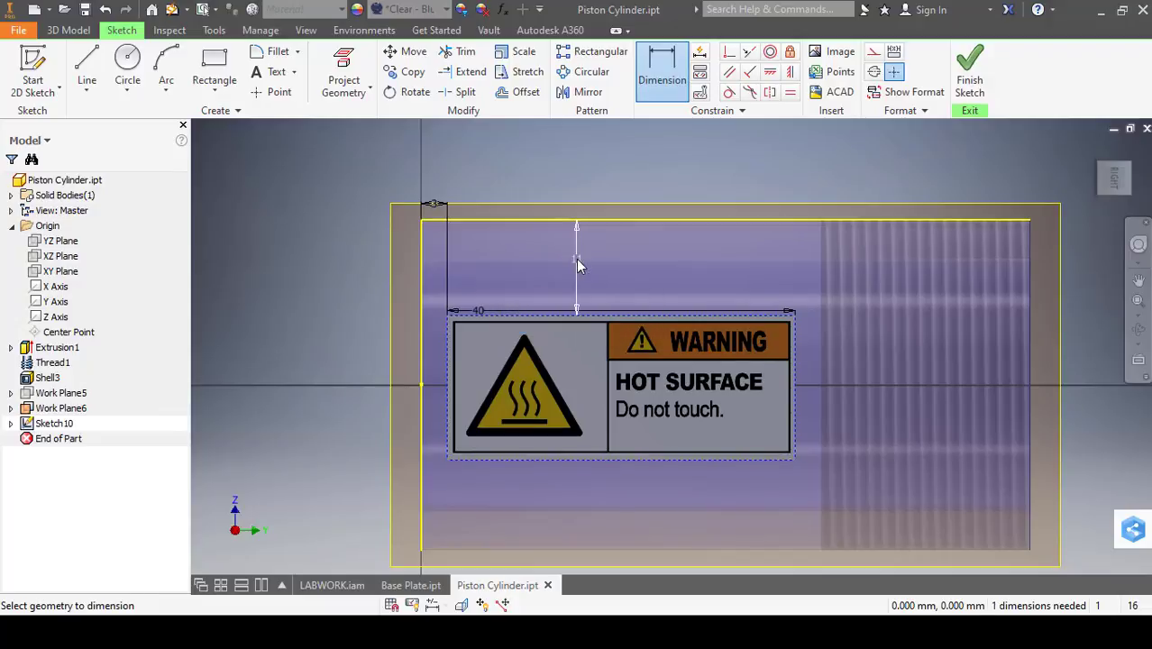
key("Escape")
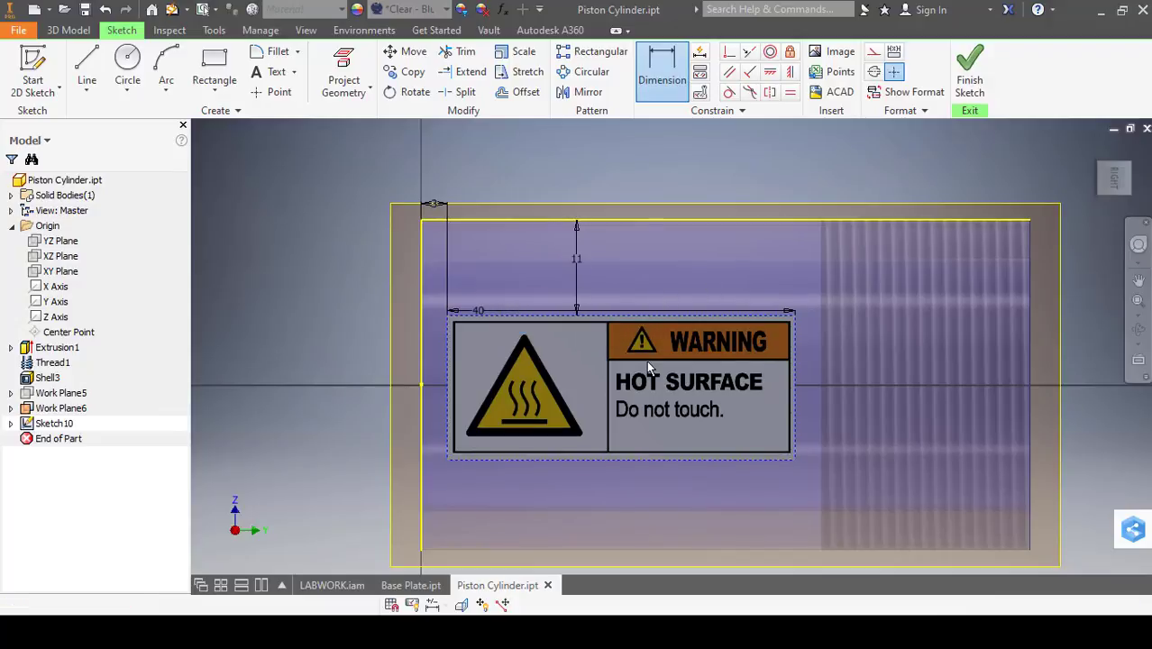
Rotate the hazard image left twice through its image properties and finish the sketch
right_click(646, 360)
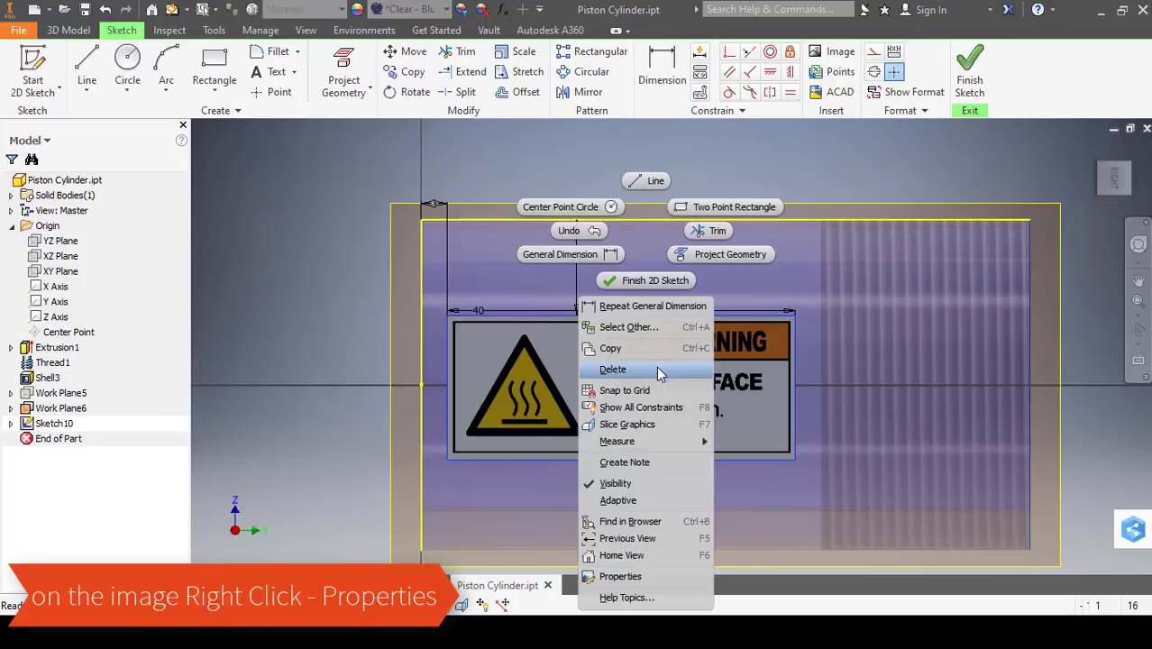
left_click(606, 576)
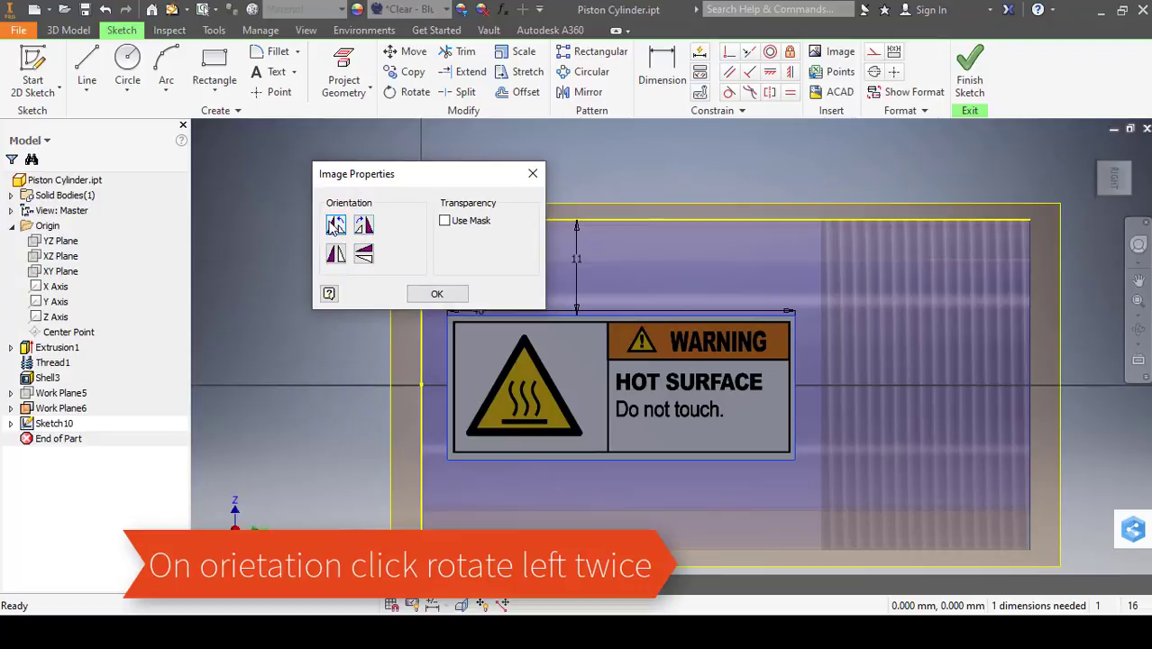
left_click(334, 226)
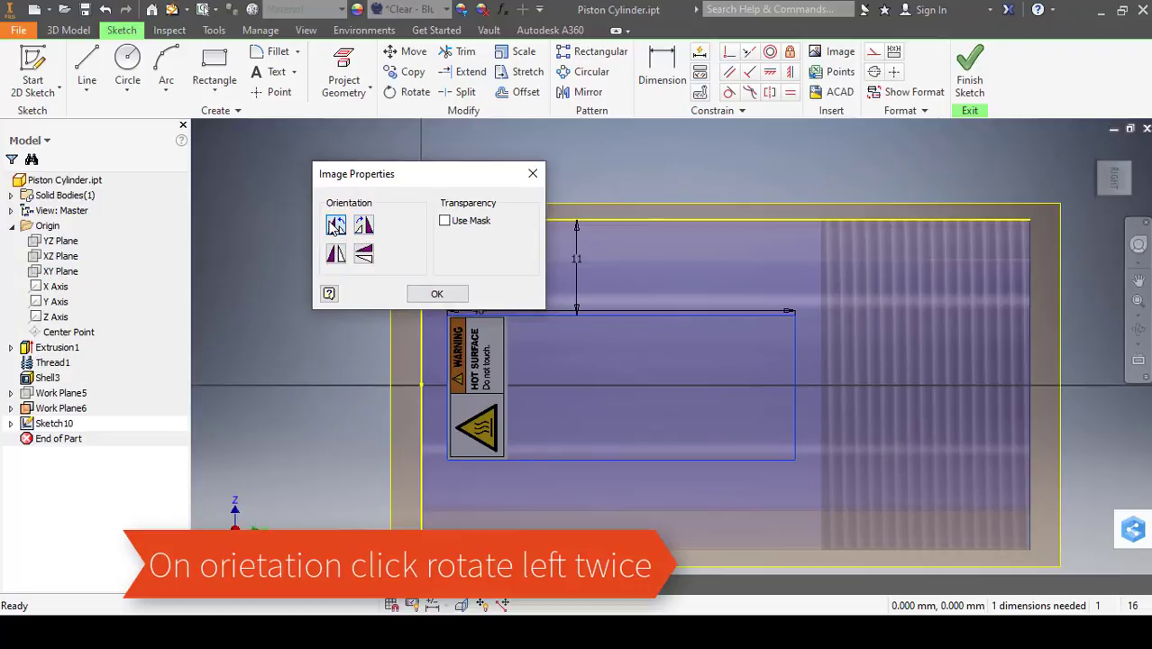
left_click(334, 225)
left_click(441, 294)
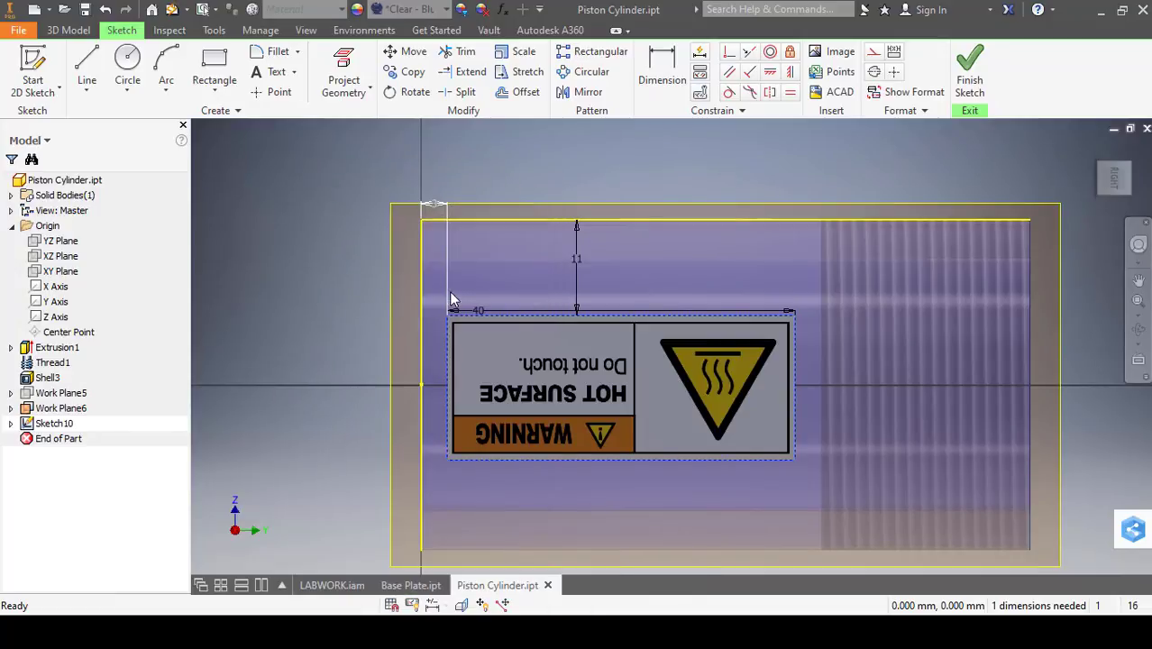
left_click(970, 72)
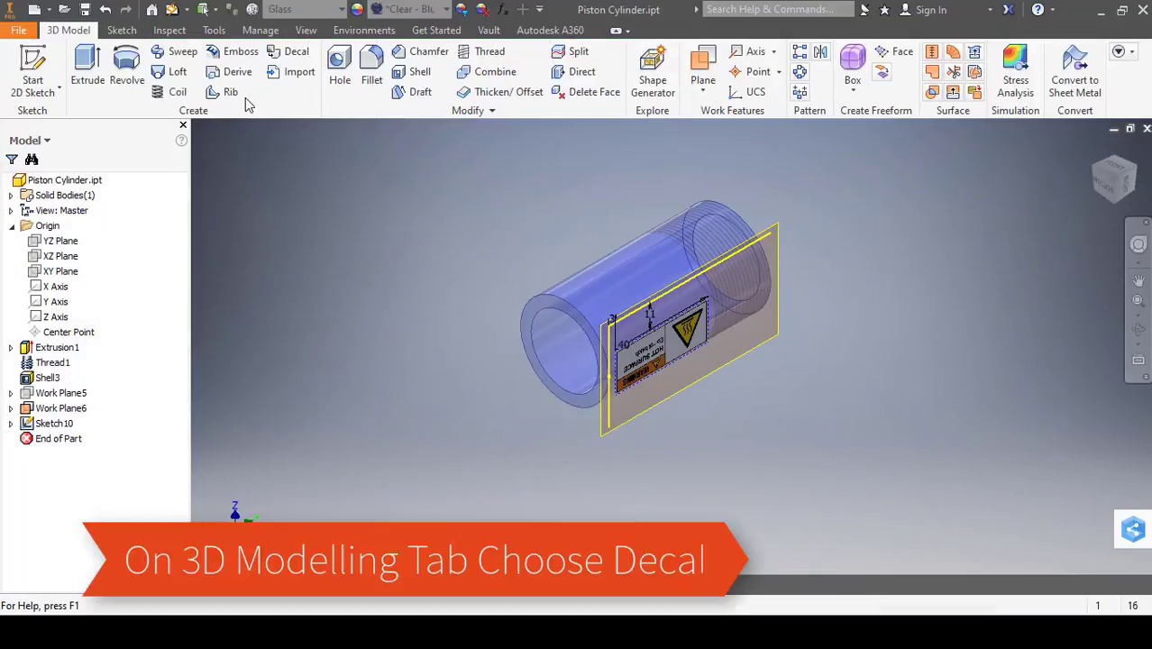
Create a decal of the hazard image on the cylinder's outer surface with Wrap to Face and Chain Faces enabled
left_click(289, 56)
left_click(414, 222)
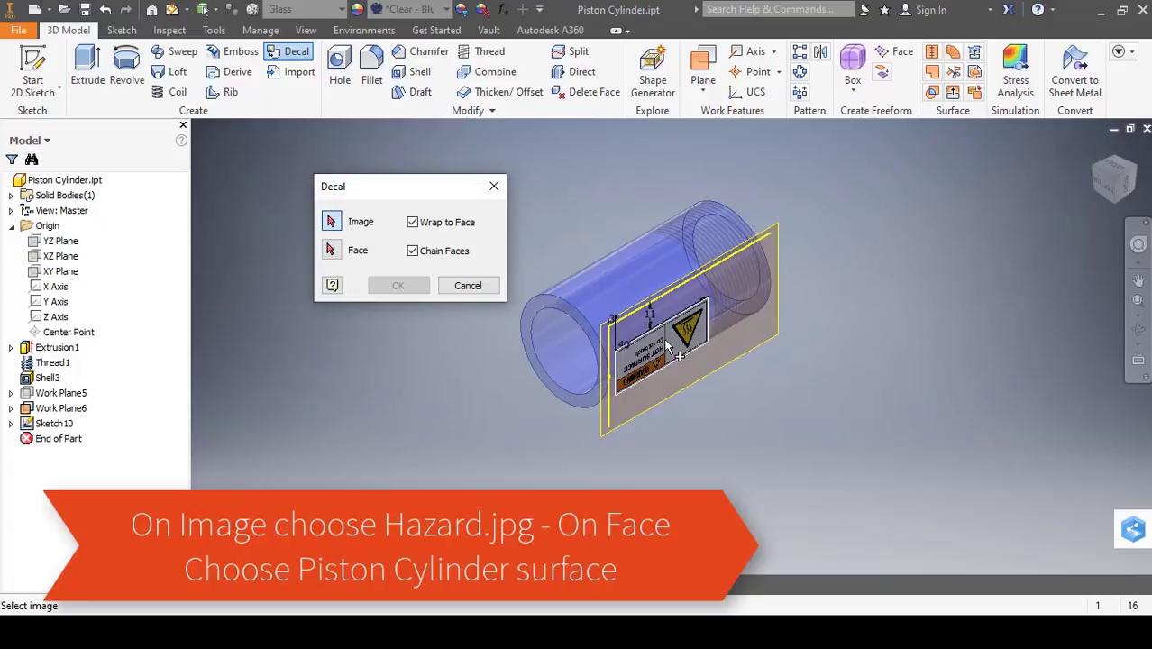
left_click(667, 347)
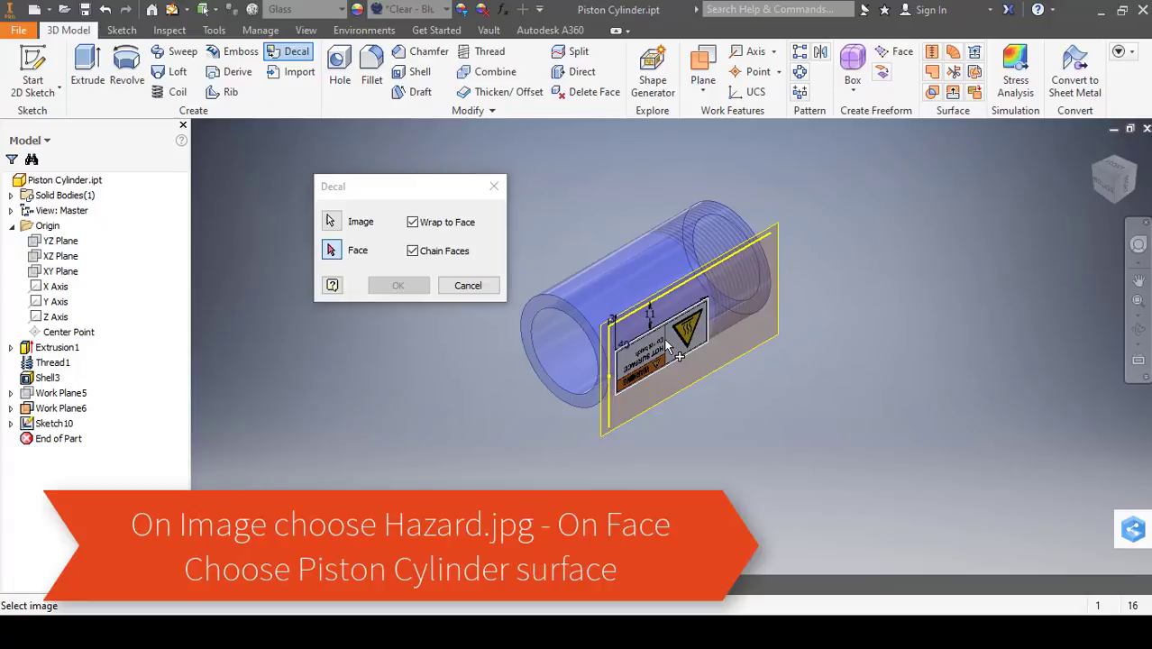
left_click(611, 286)
left_click(398, 285)
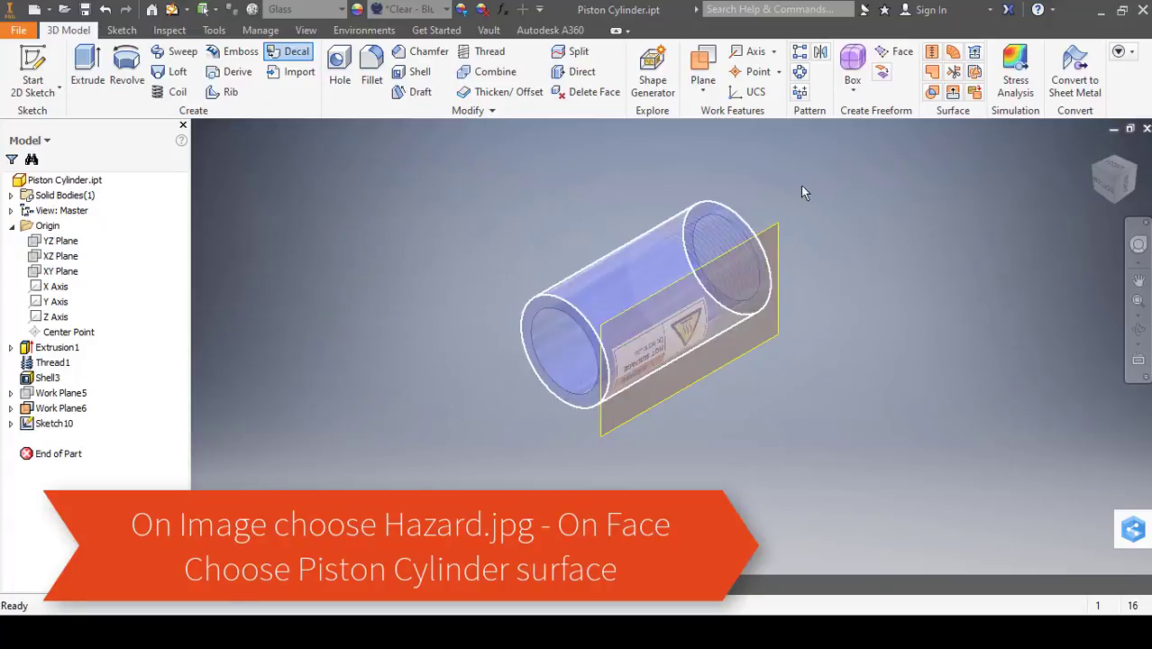
Turn off the visibility of the tangent work plane, Work Plane6, on the piston cylinder
scroll(791, 194, "down", 4)
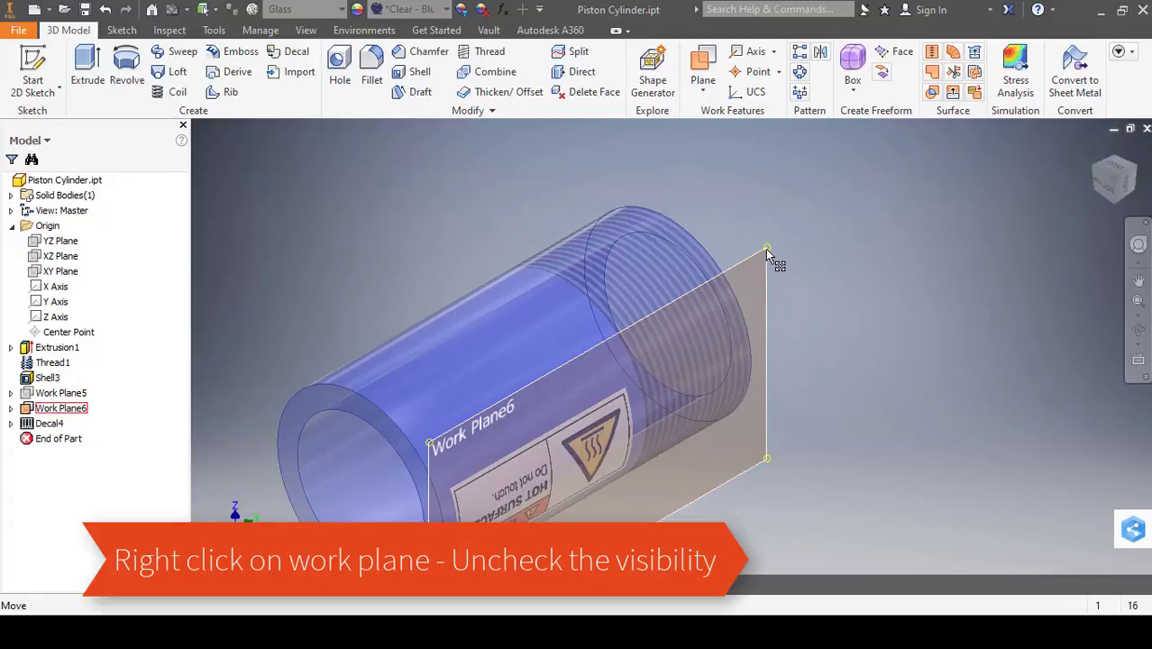
left_click(764, 250)
right_click(765, 250)
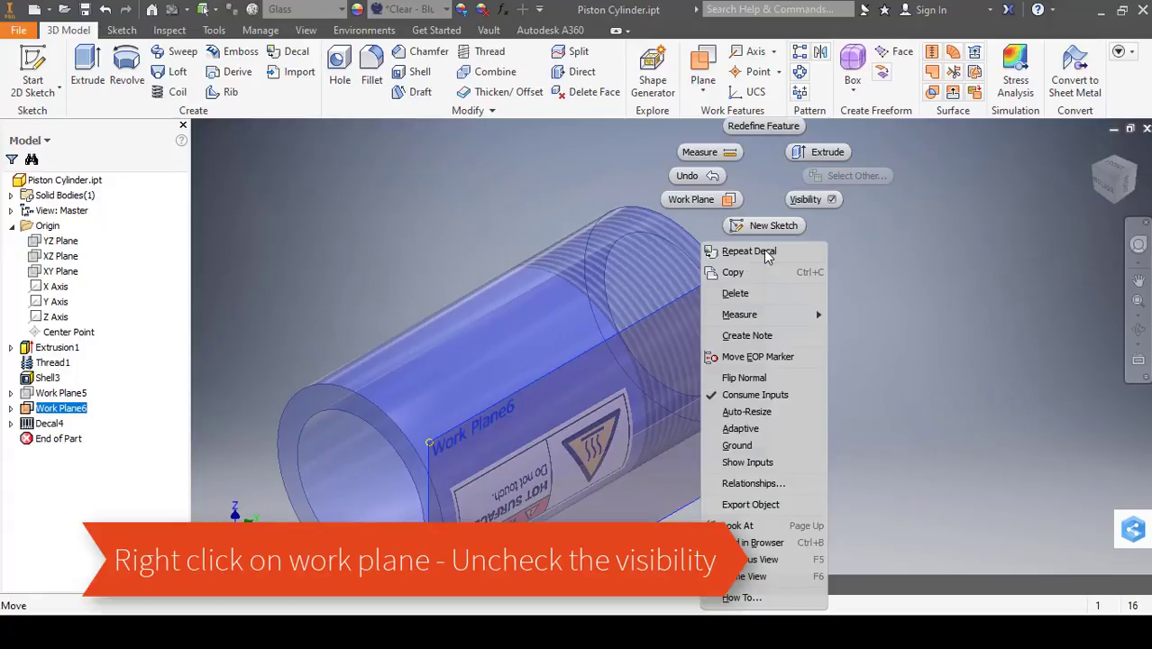
left_click(823, 200)
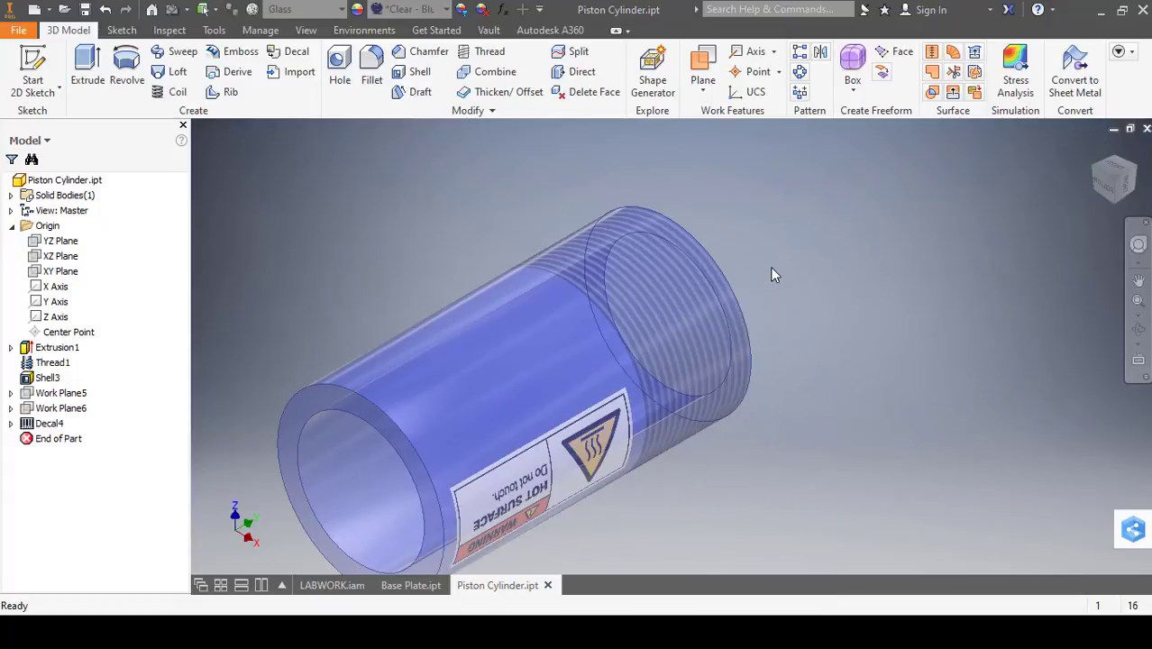
scroll(770, 267, "down", 3)
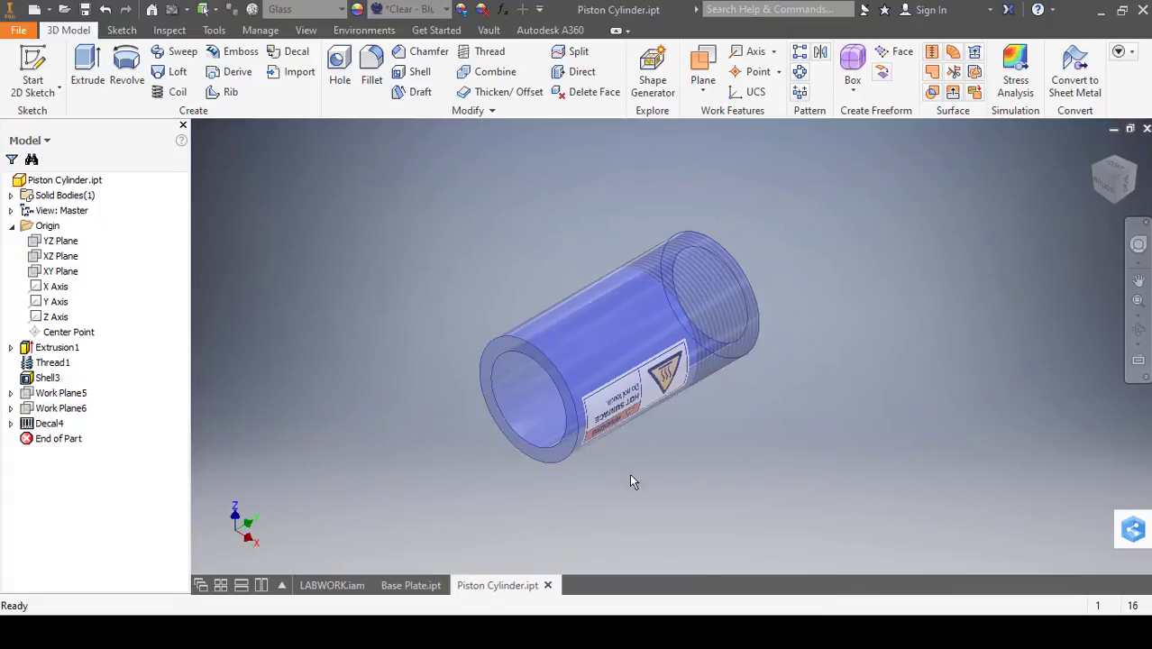
Save the piston cylinder part with its new hazard decal and return to the LABWORK.iam assembly
left_click(88, 11)
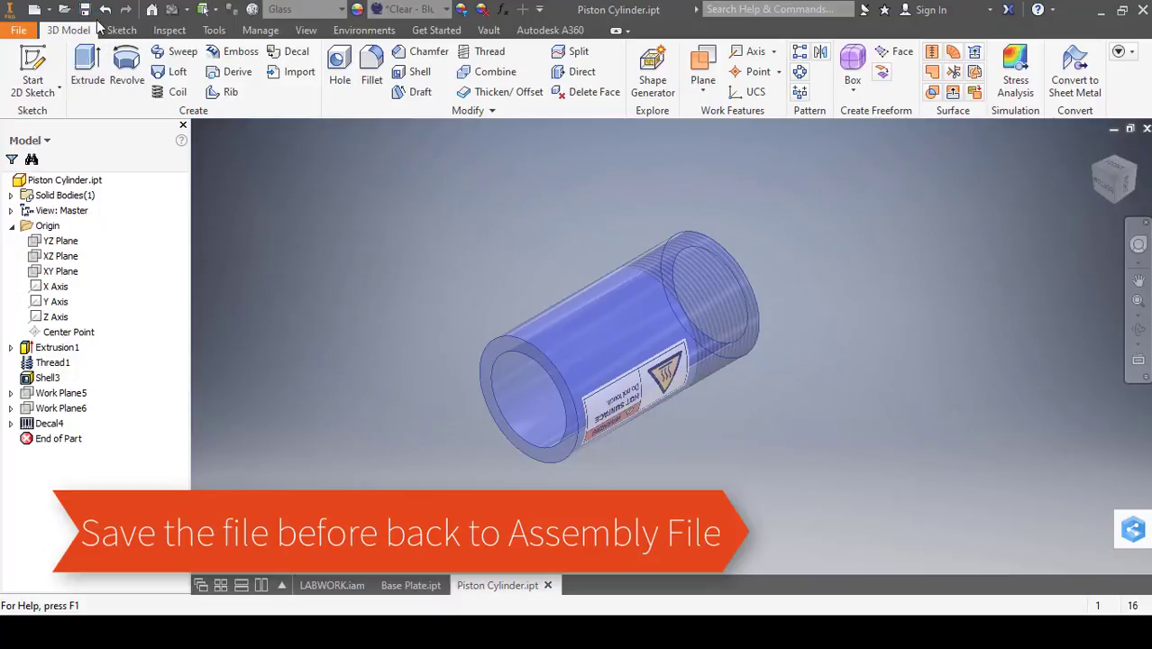
left_click(338, 584)
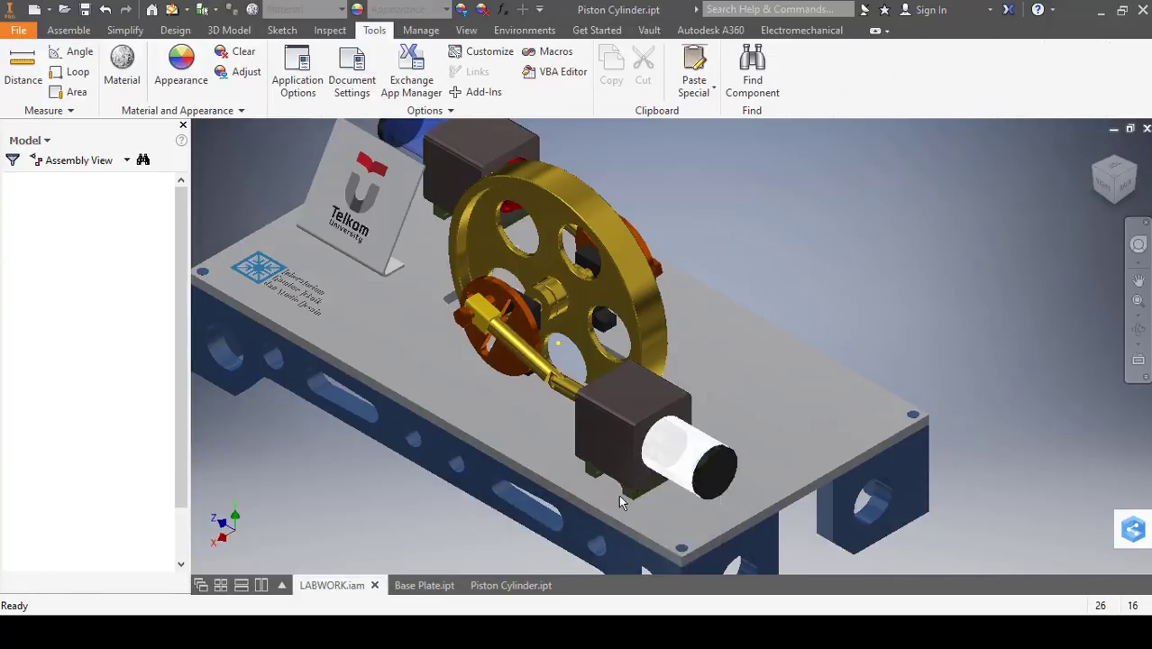
scroll(546, 404, "down", 3)
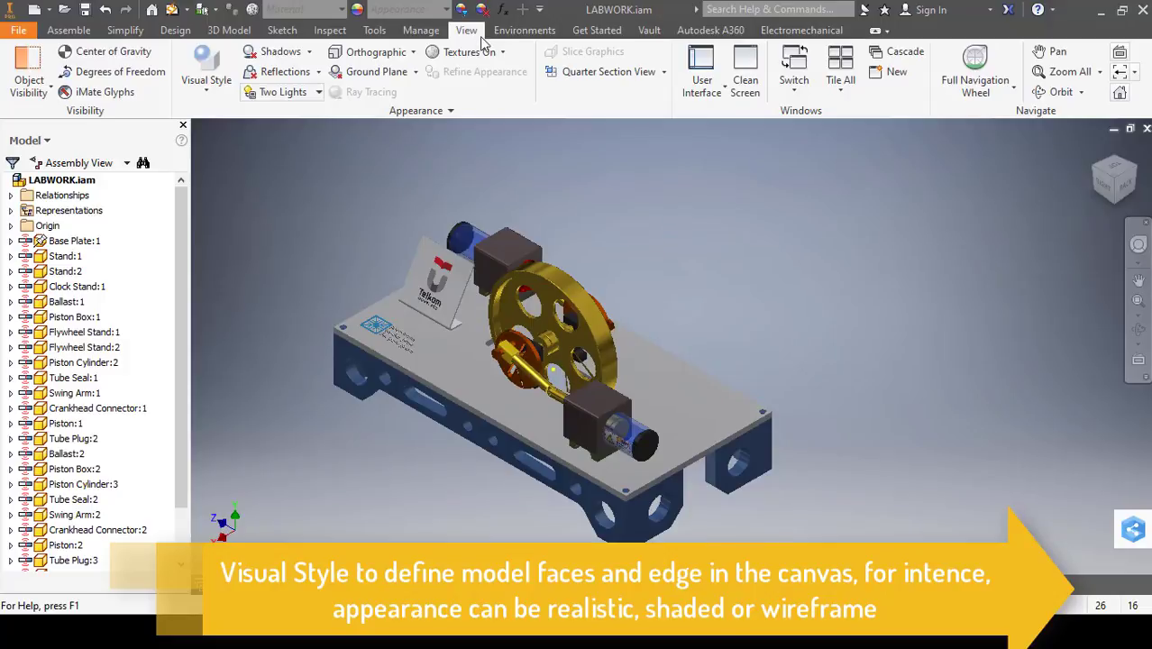
Set the assembly's visual style to Realistic and turn on all shadows: ground, object and ambient
left_click(227, 96)
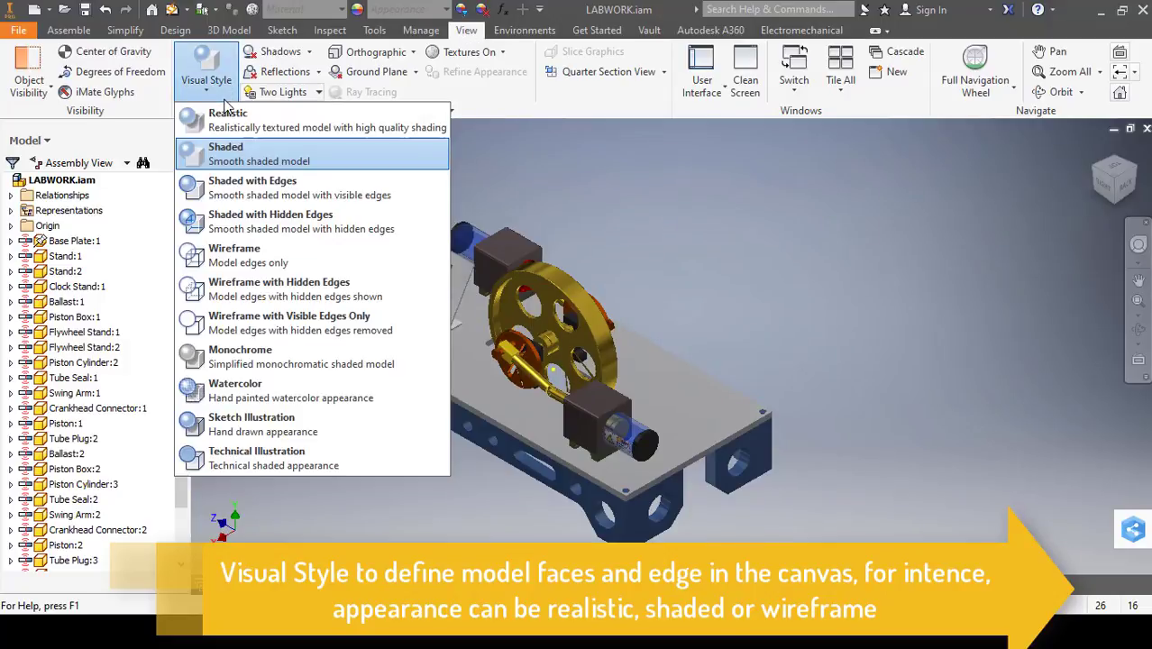
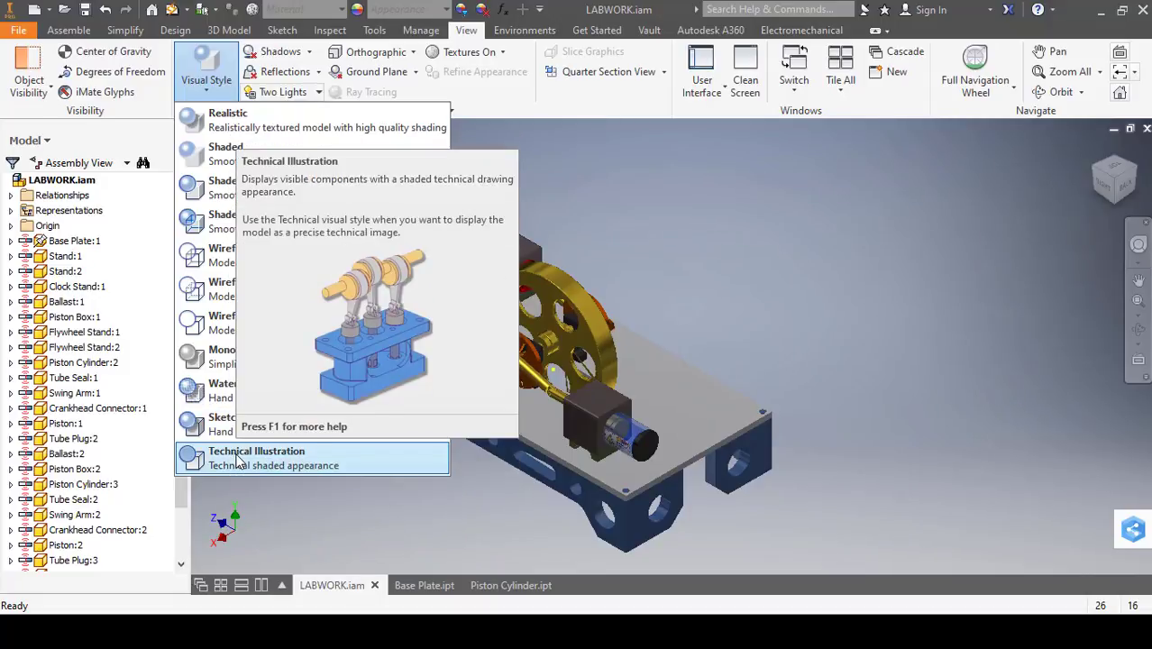
left_click(253, 117)
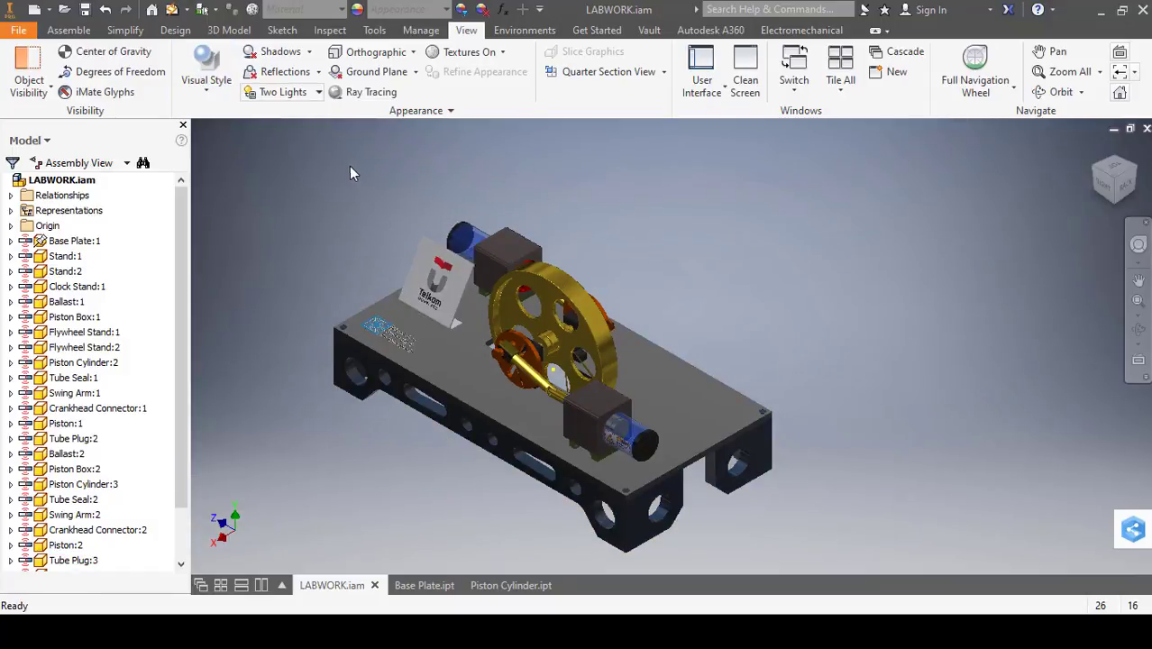
left_click(310, 56)
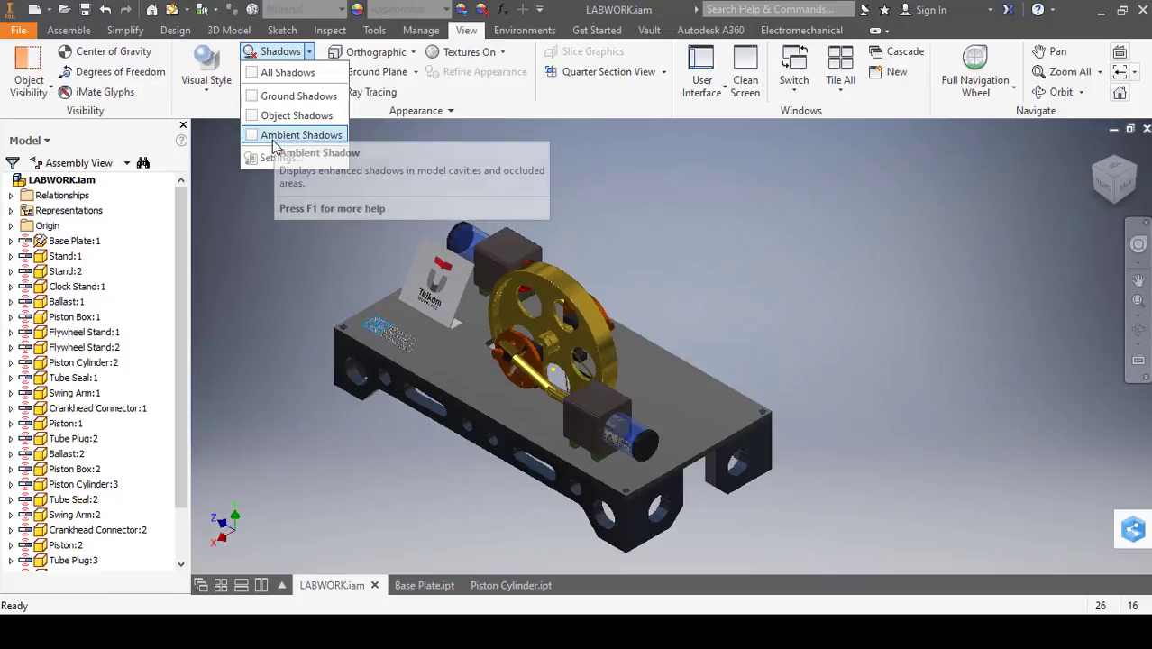
left_click(288, 73)
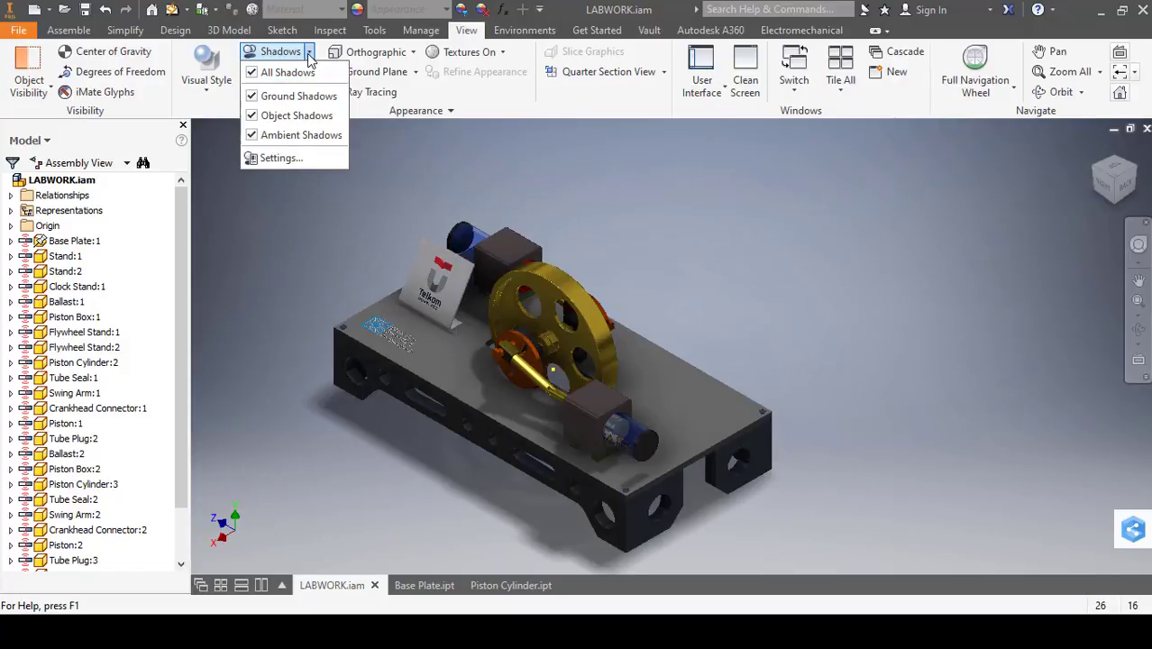
left_click(310, 53)
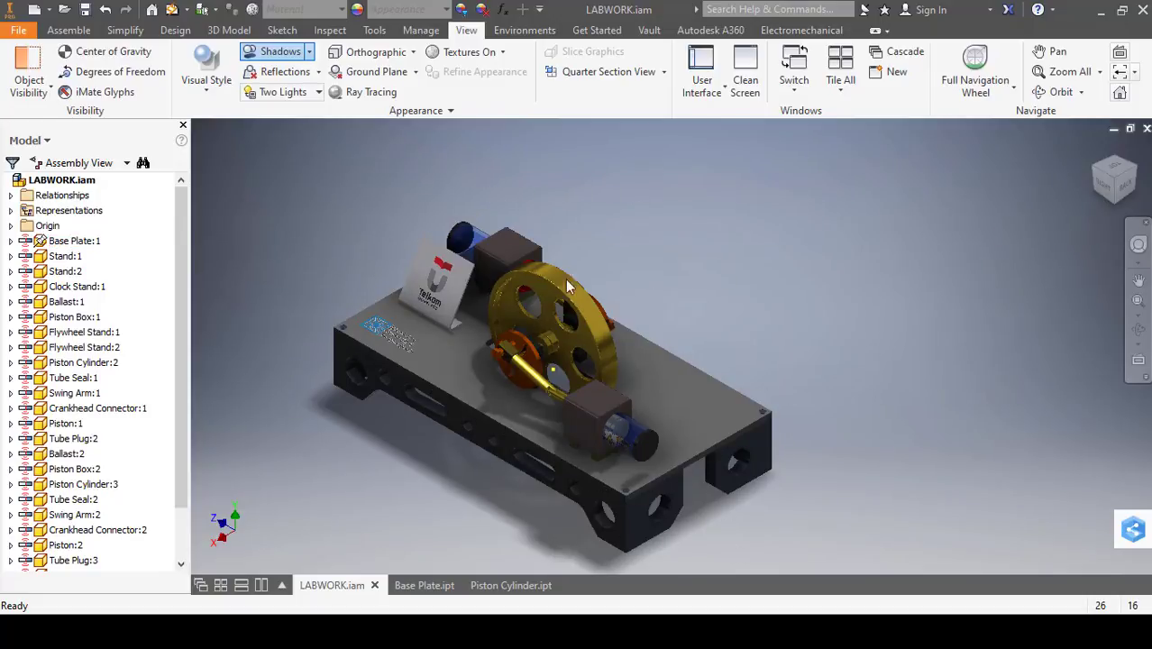
Turn on ground reflections for the assembly and review the Ground Plane Settings without changing them
left_click(318, 74)
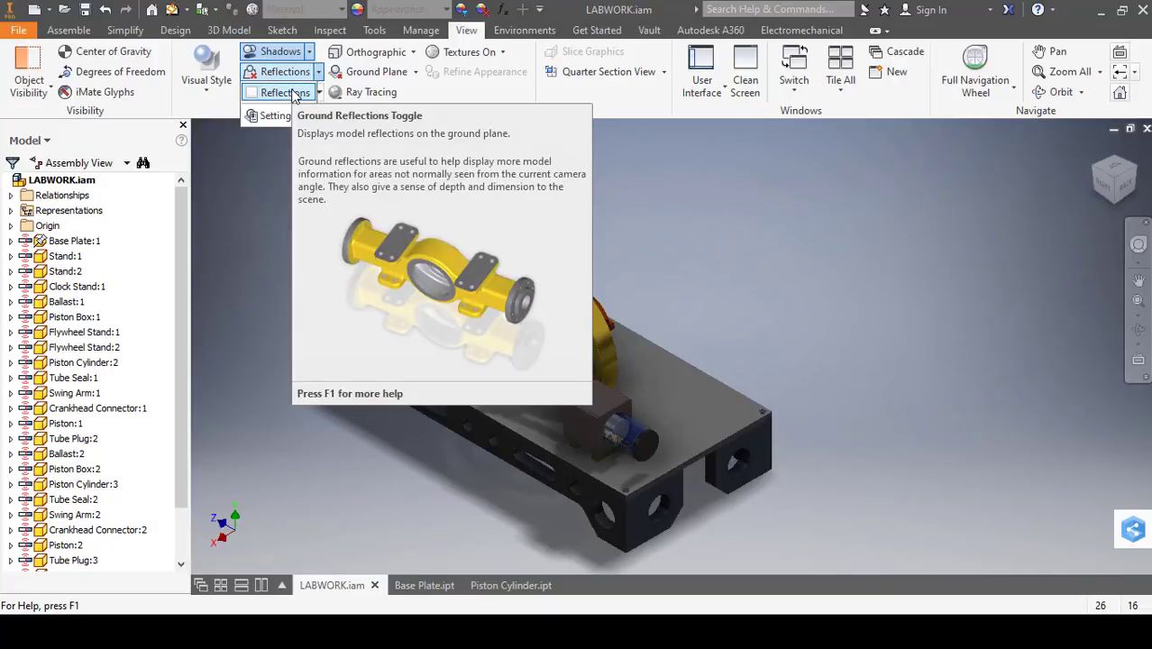
left_click(291, 94)
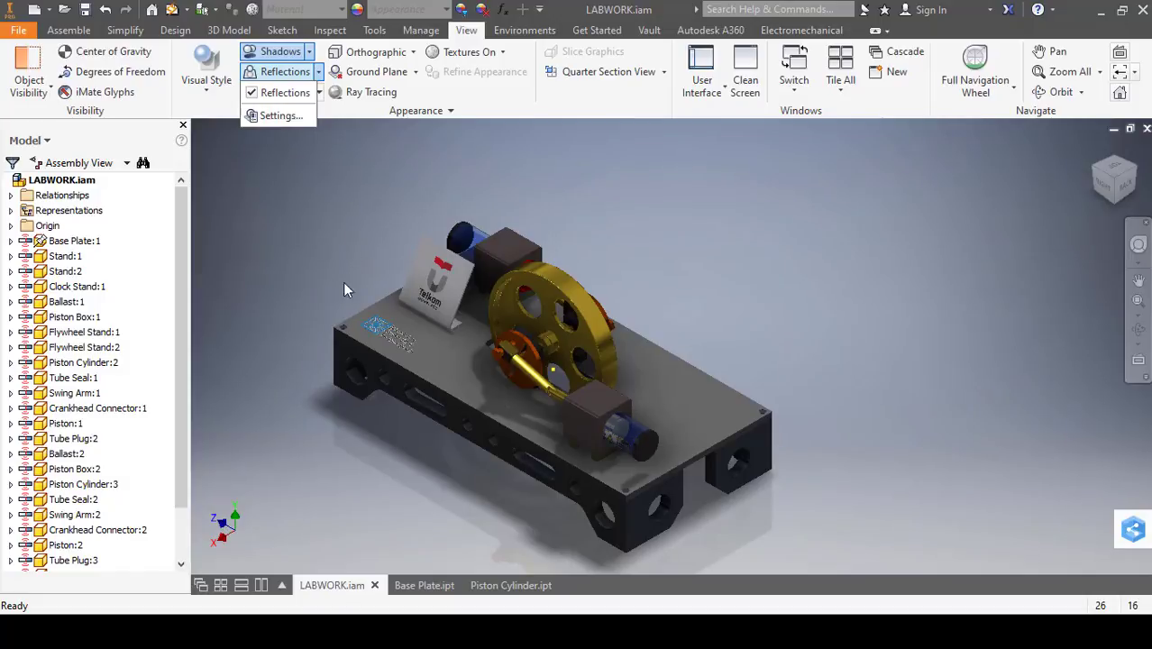
left_click(293, 127)
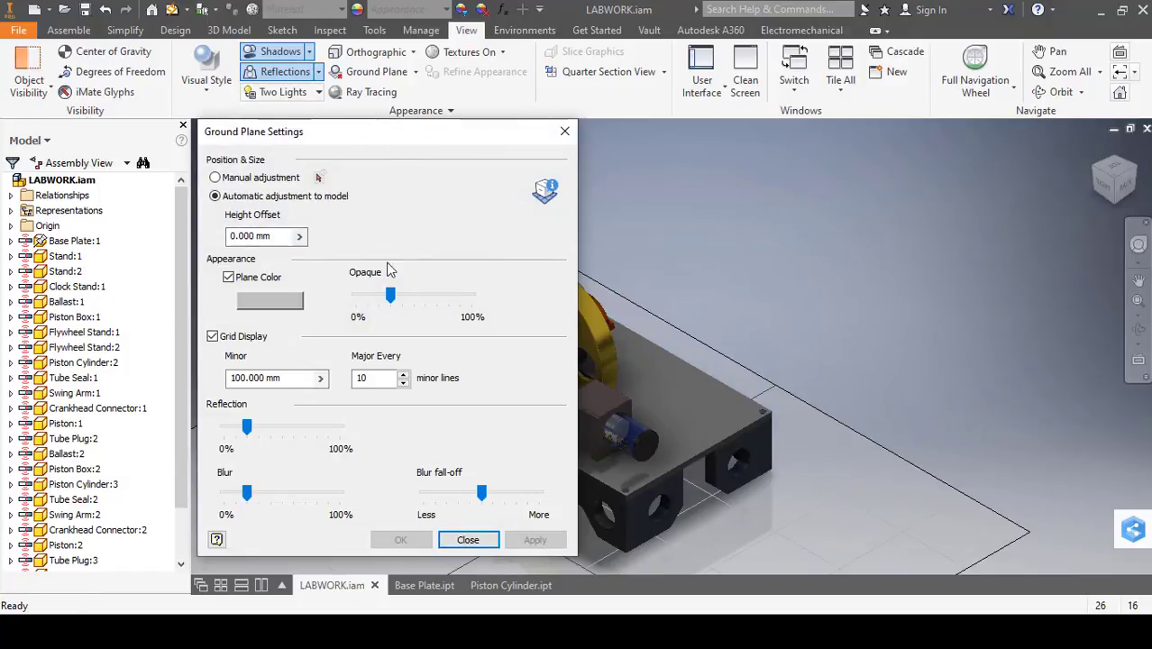
left_click(467, 540)
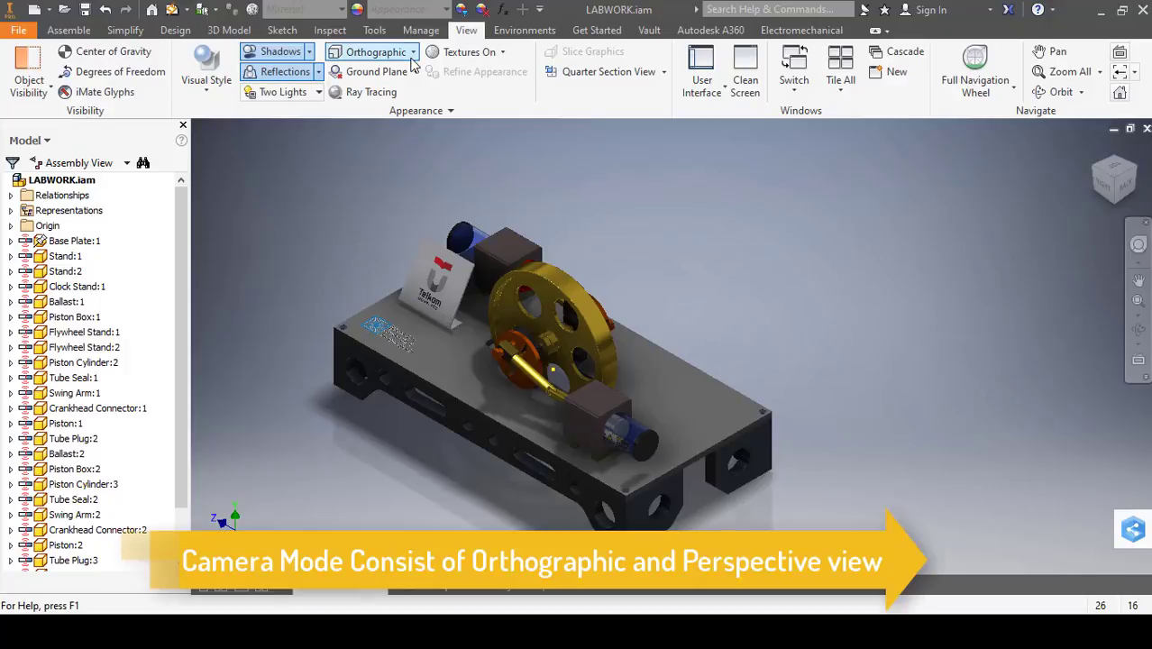
Switch the assembly's camera mode to Perspective and enter the Inventor Studio environment
left_click(412, 58)
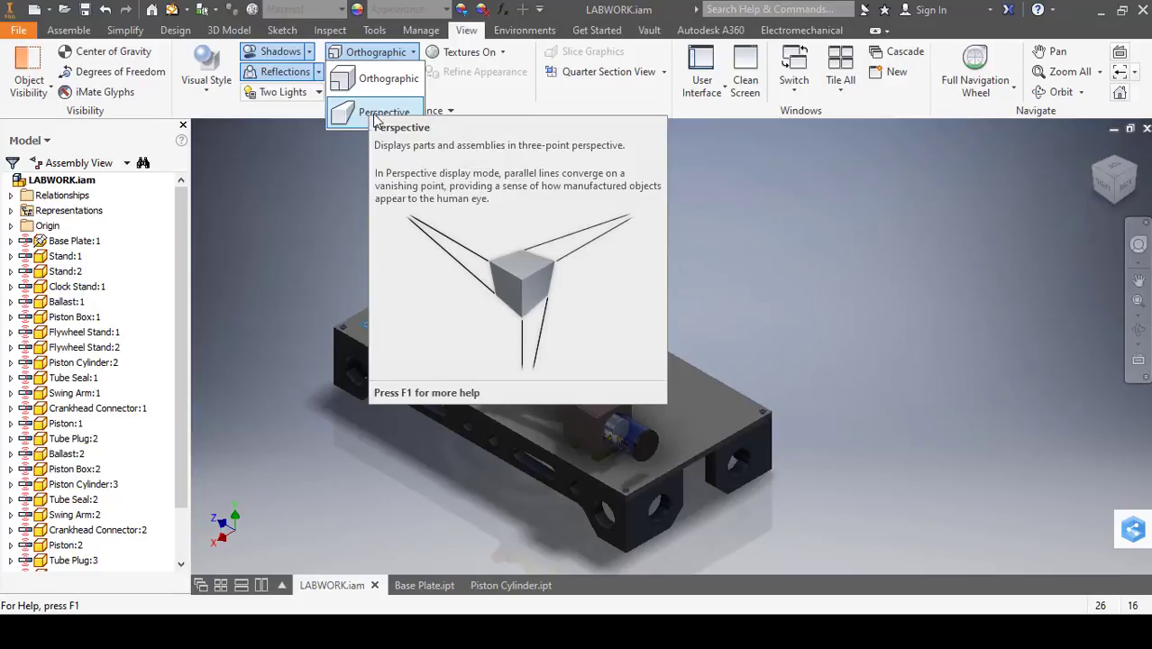
left_click(345, 117)
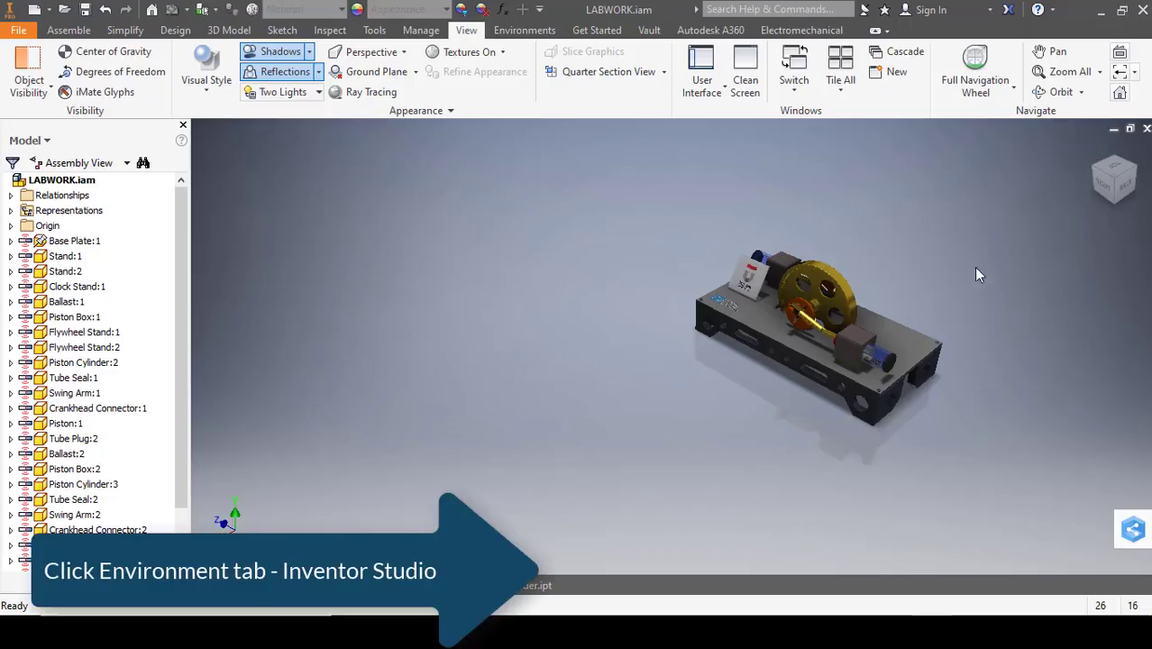
left_click(530, 34)
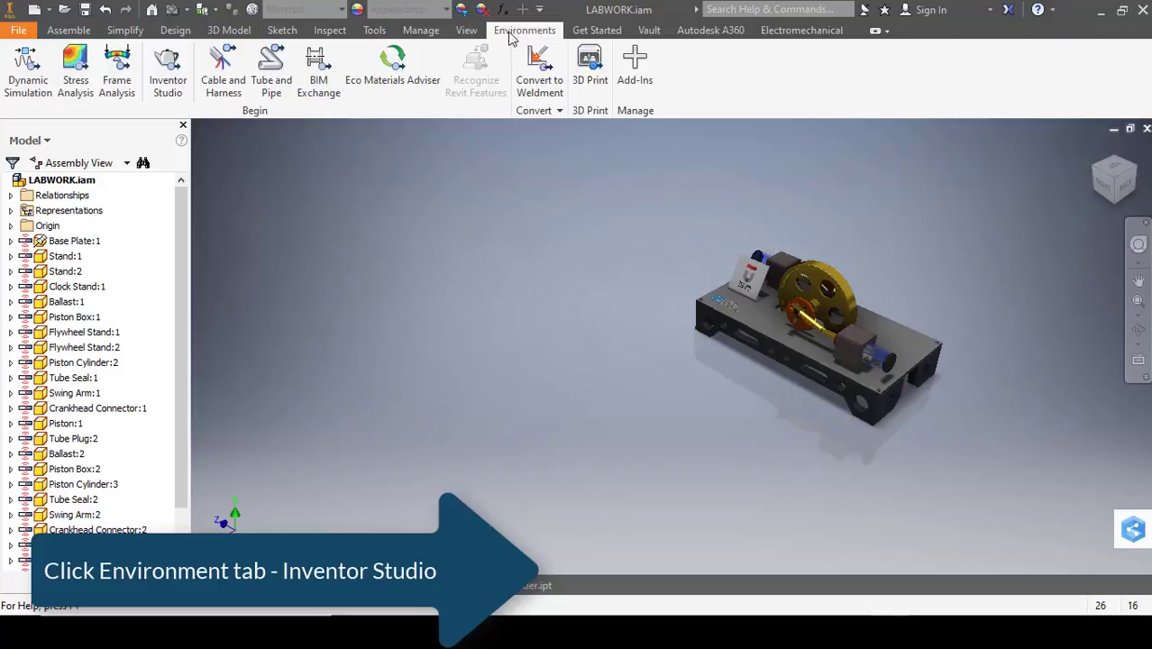
left_click(166, 77)
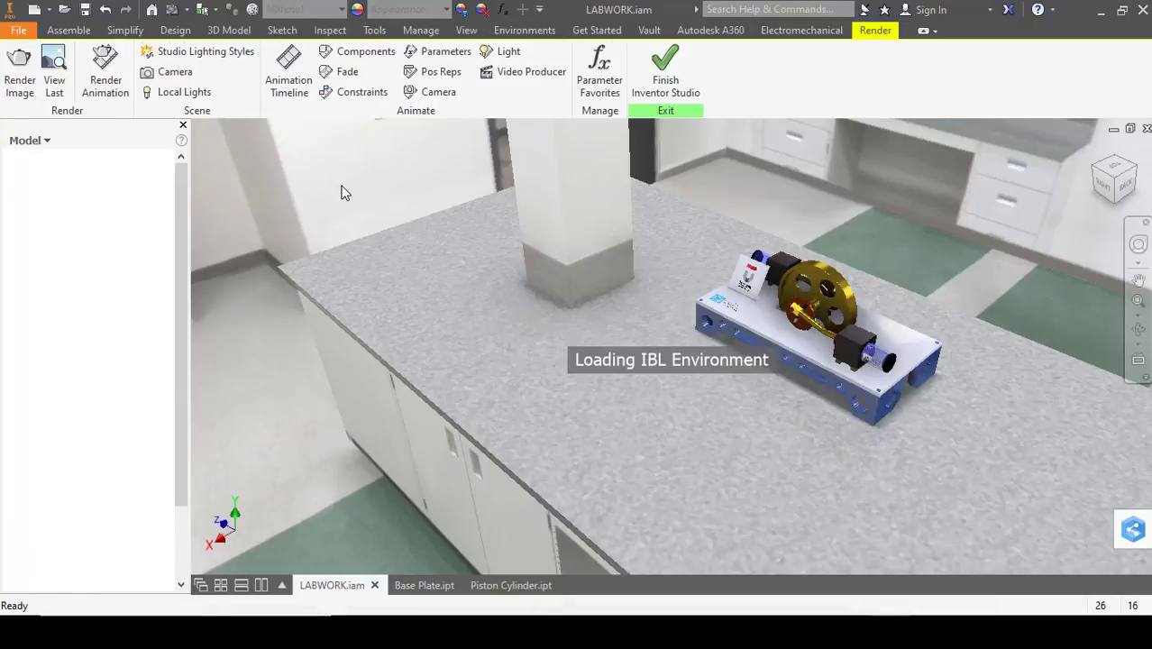
Make the global Empty Lab lighting style the active one in Studio Lighting Styles
left_click(216, 61)
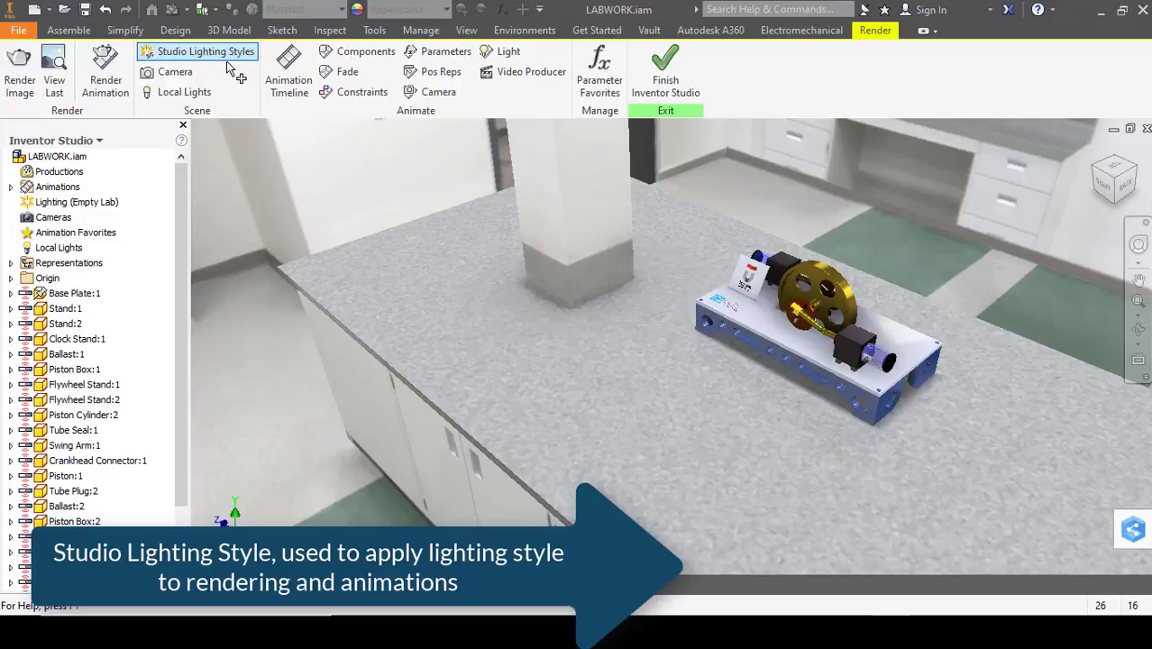
left_click(196, 191)
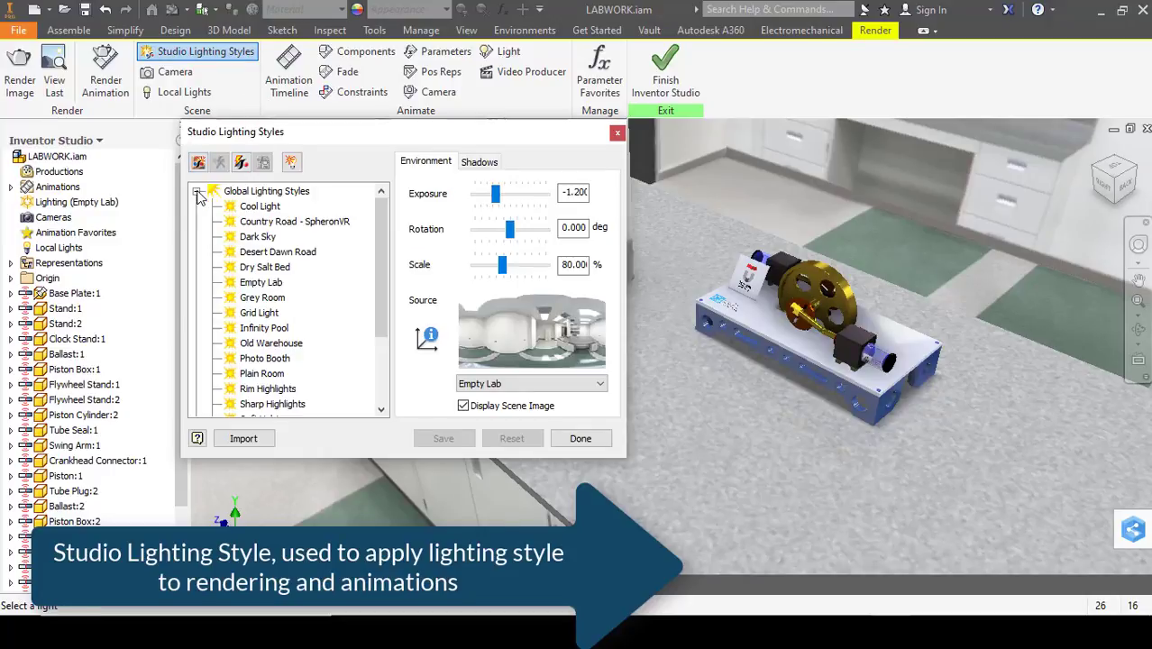
left_click(245, 283)
right_click(245, 284)
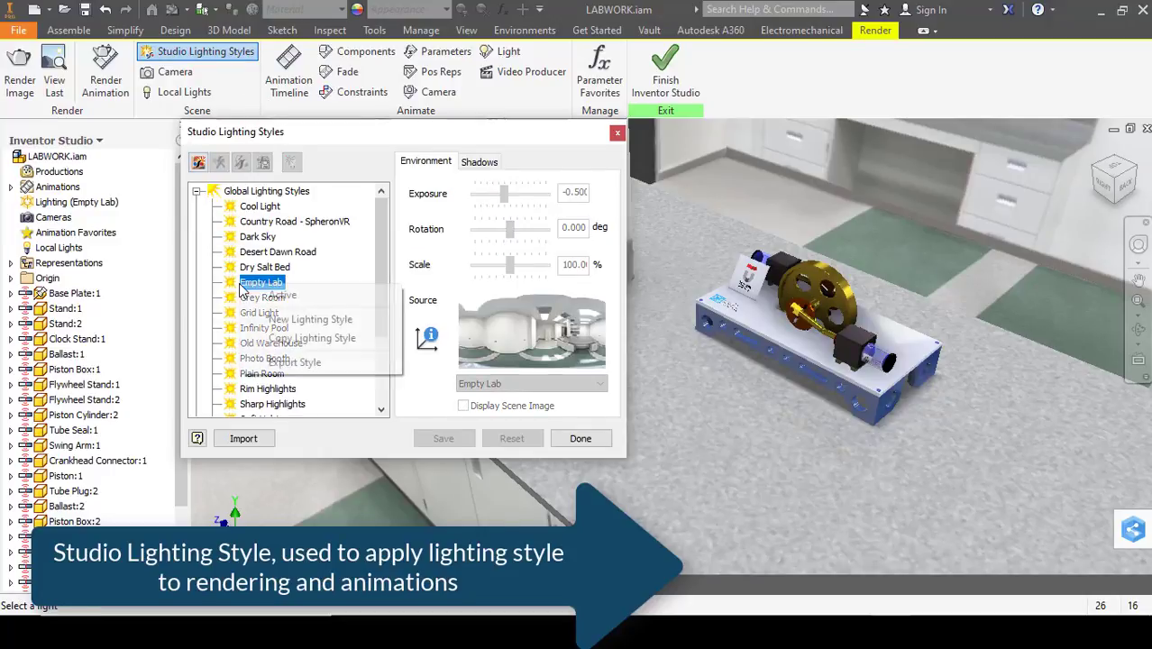
left_click(368, 271)
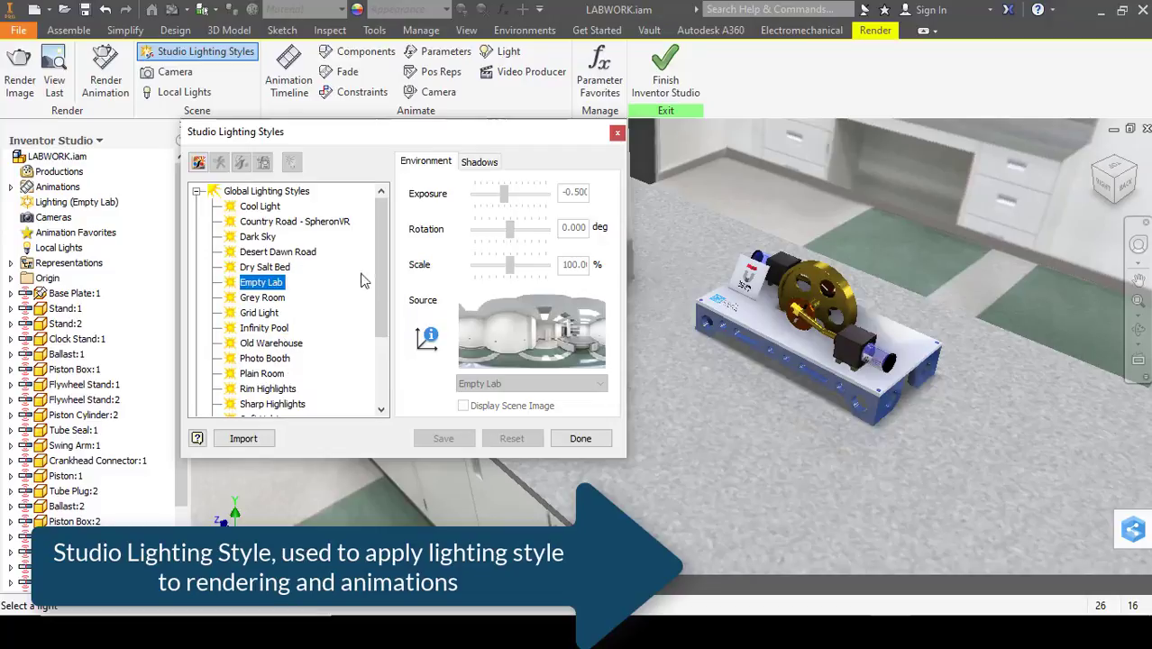
right_click(271, 286)
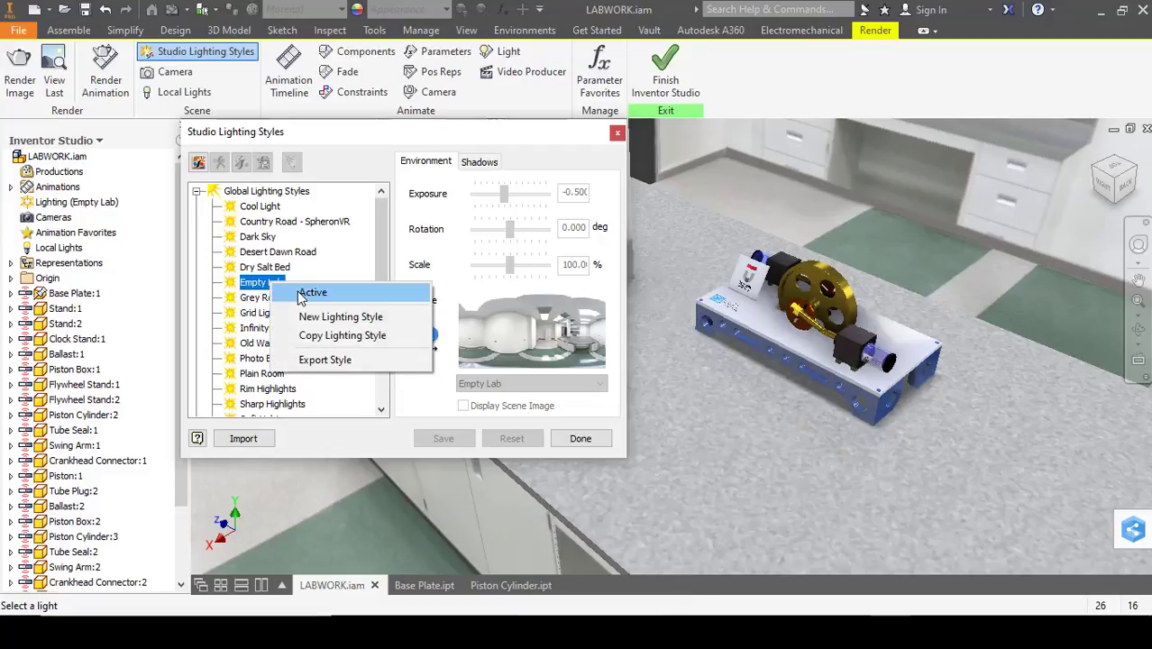
left_click(301, 292)
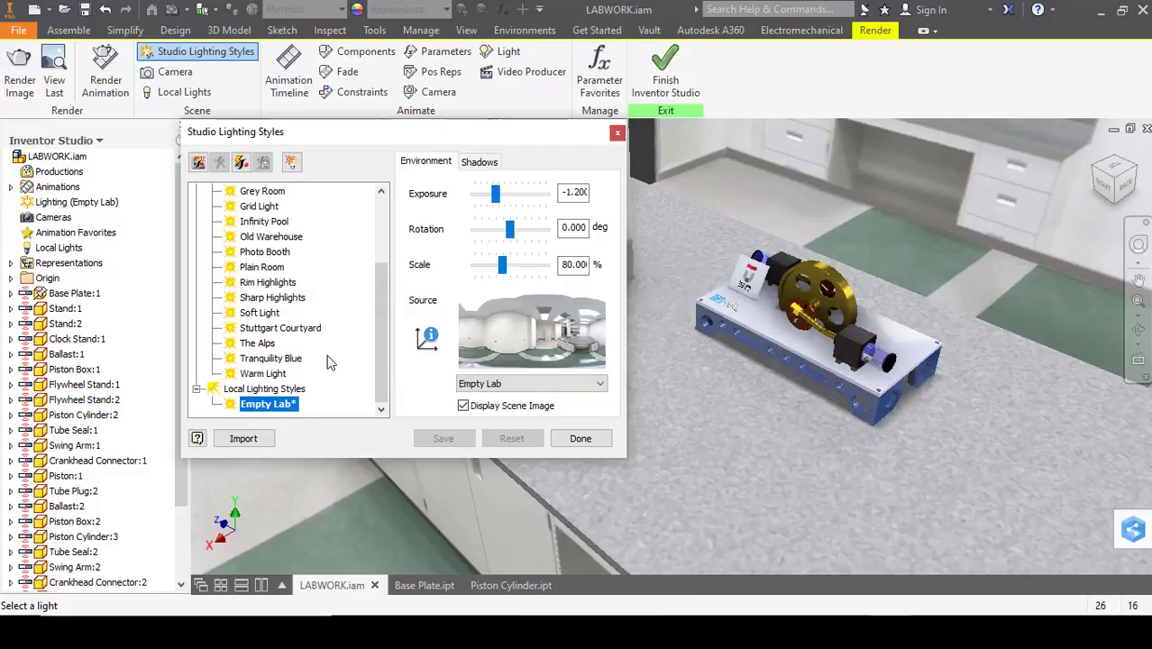
Set the Empty Lab lighting style's exposure to -1.2 and its scale to 80%
double_click(574, 193)
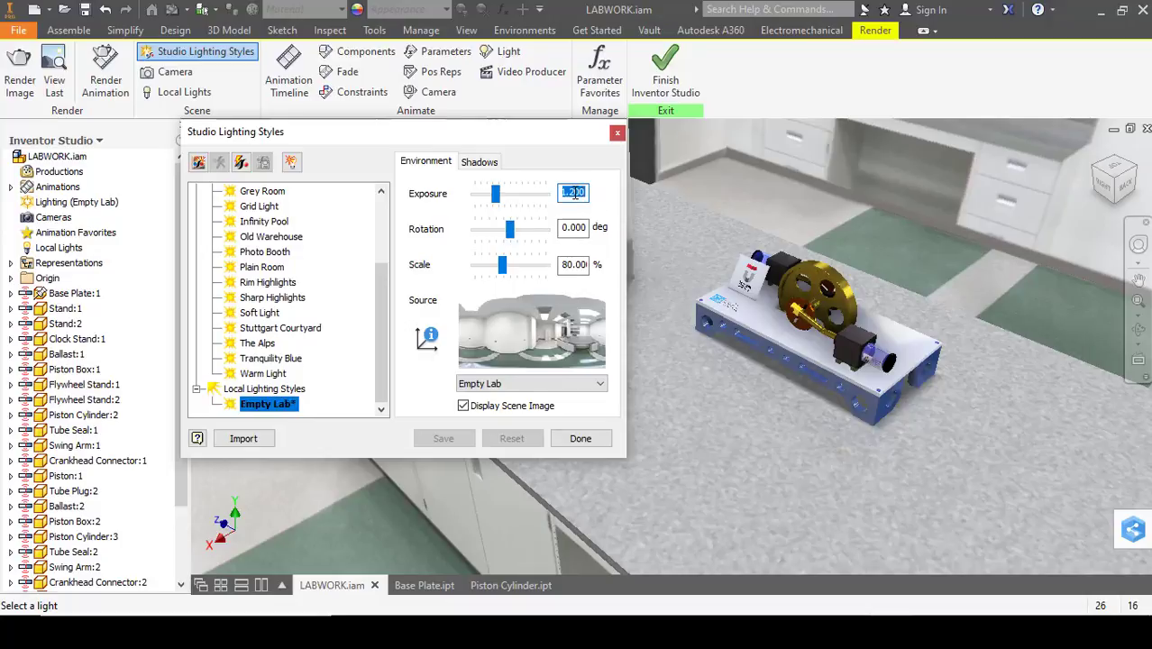
type("1.")
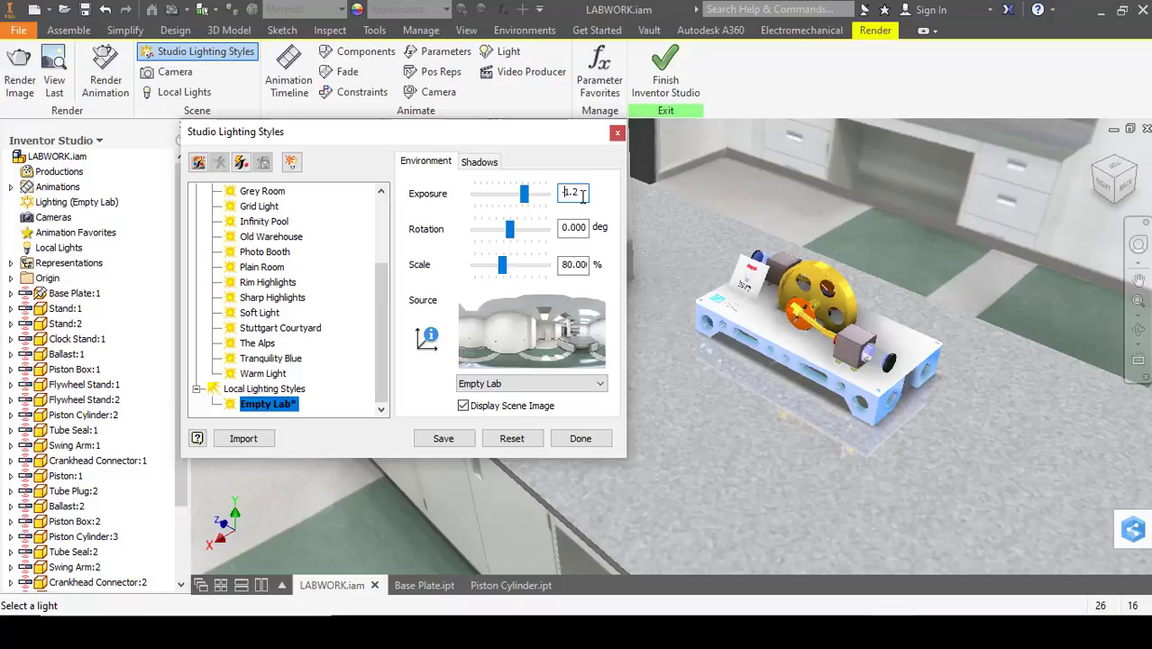
type("-")
key("BackSpace")
type("-")
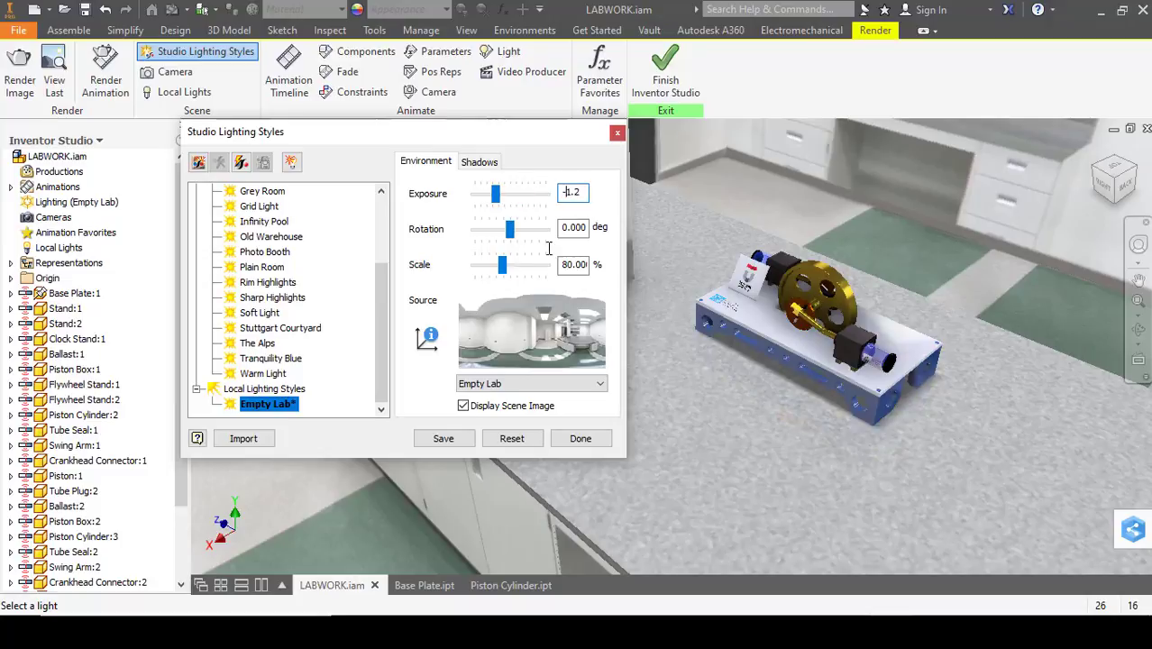
left_click(573, 265)
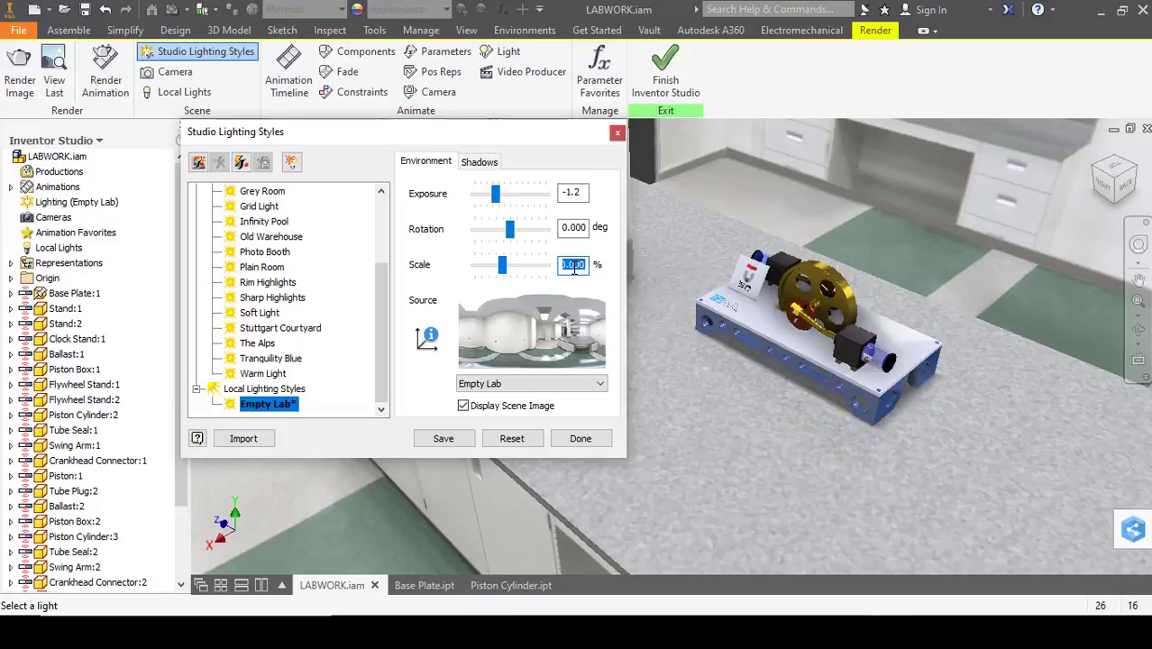
type("80")
Switch the Display Scene Image option off and back on, and save the Empty Lab lighting style
left_click(502, 408)
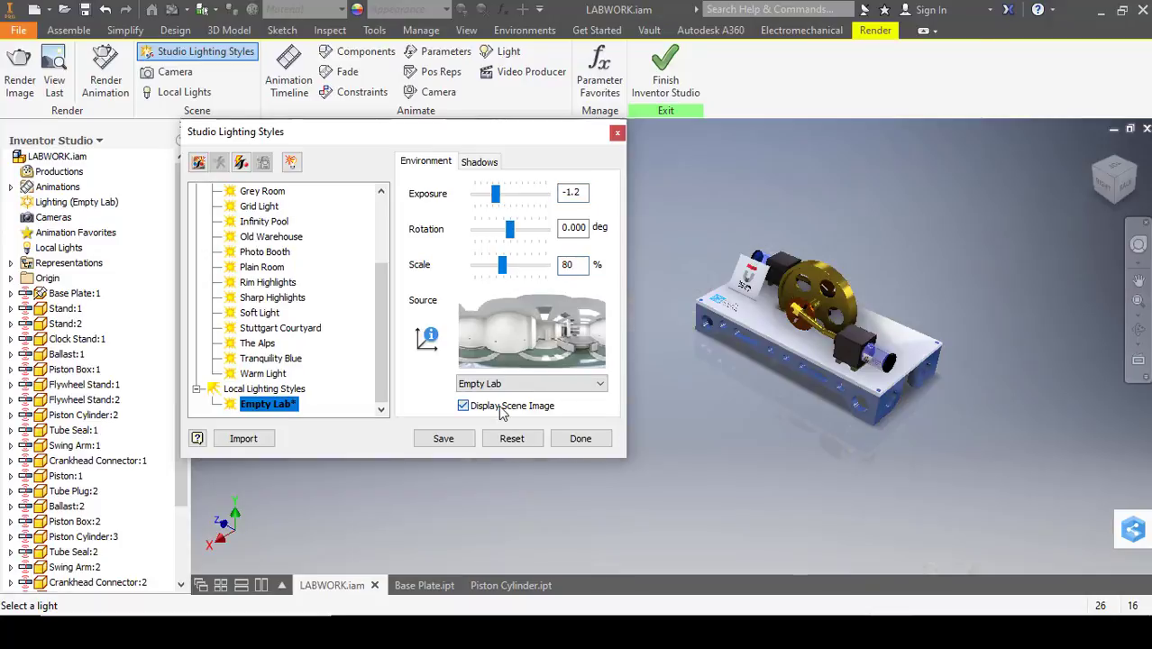
left_click(502, 407)
left_click(440, 439)
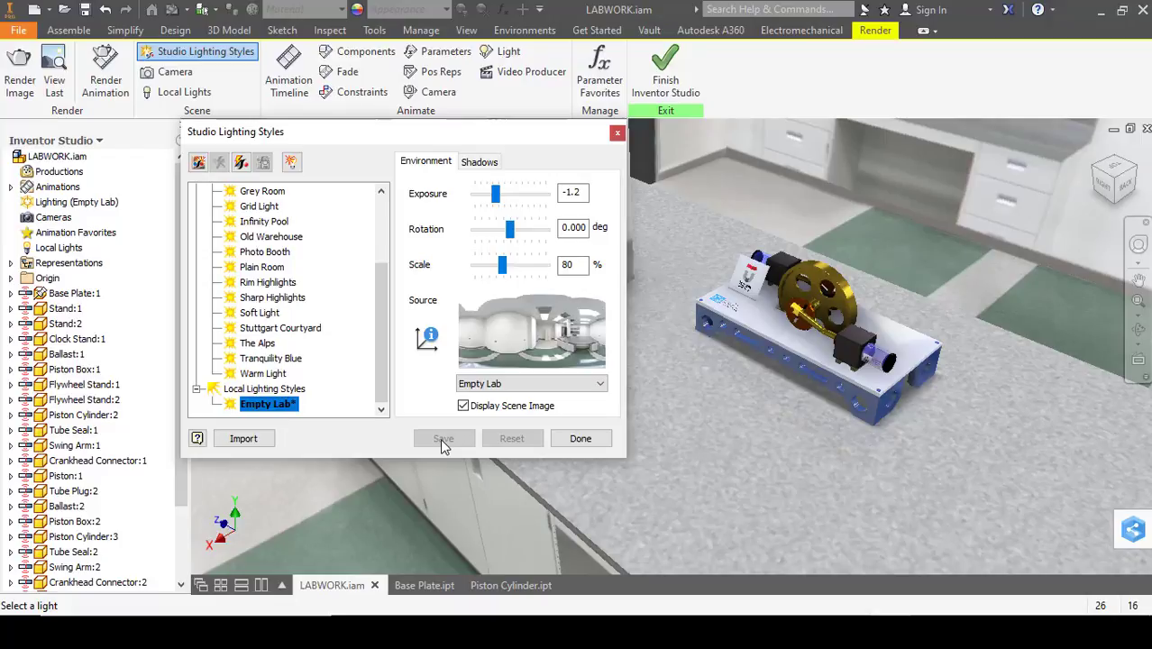
left_click(577, 439)
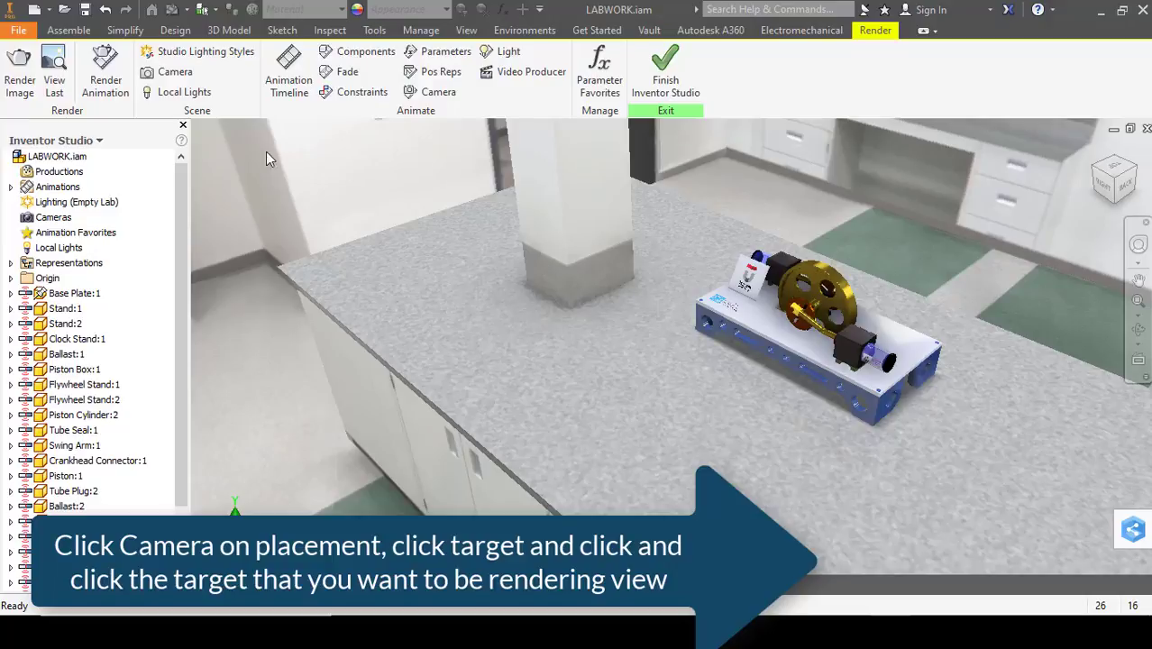
Aim a new perspective camera at the flywheel's face and position it far enough back to frame the whole engine
left_click(181, 72)
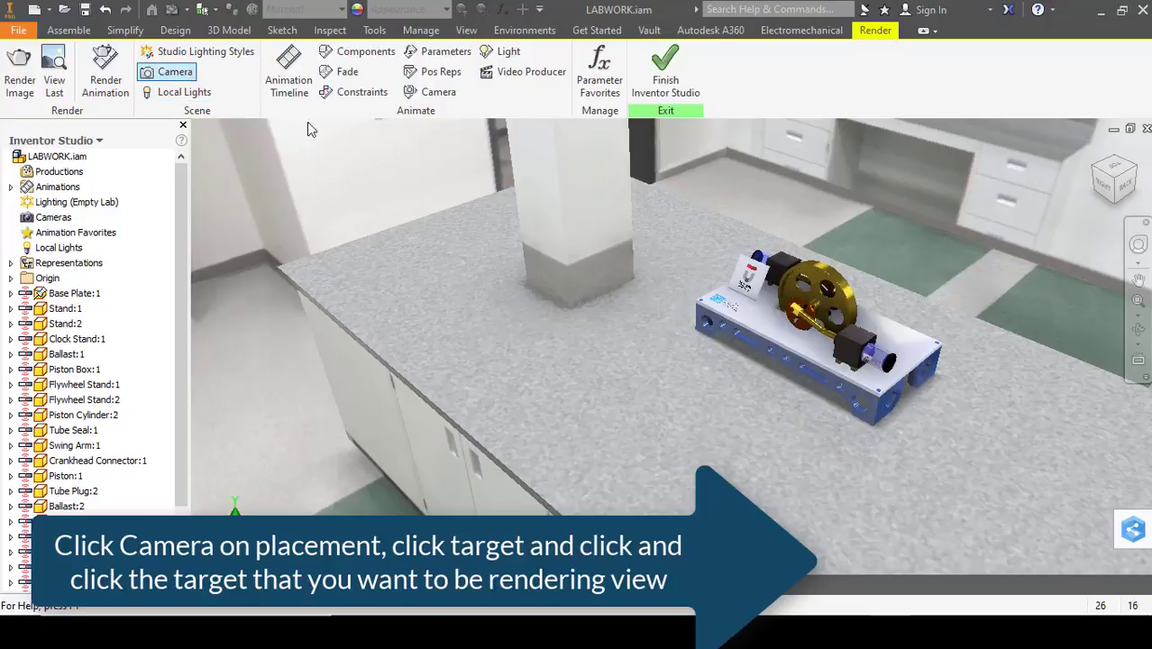
left_click_drag(937, 155, 410, 182)
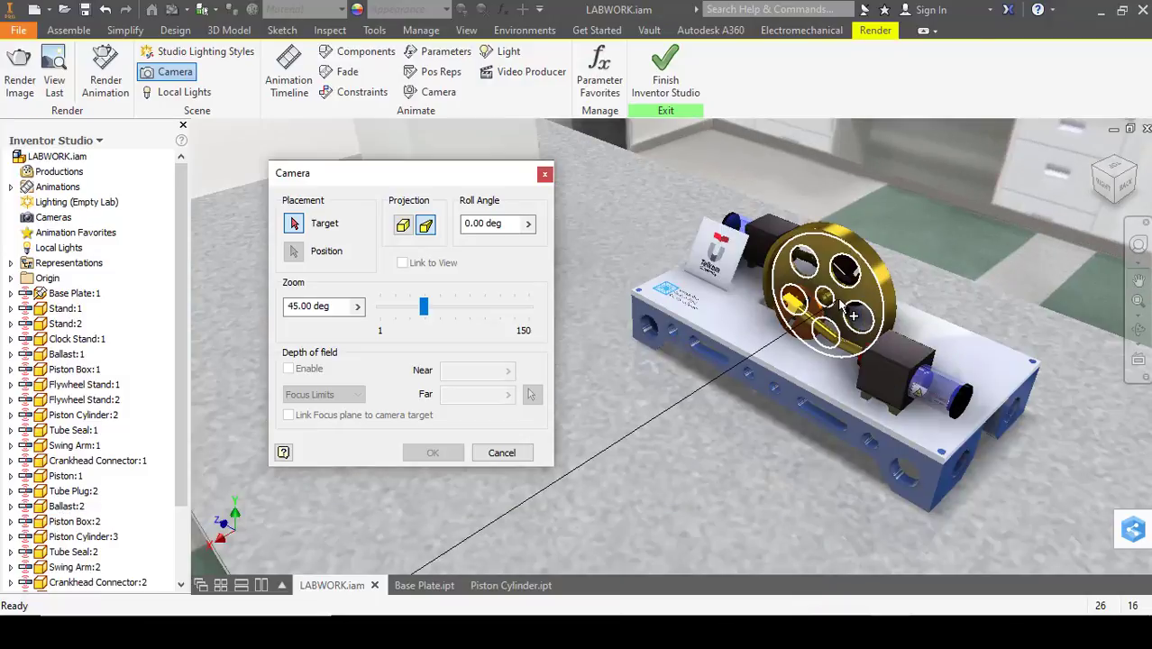
left_click(814, 325)
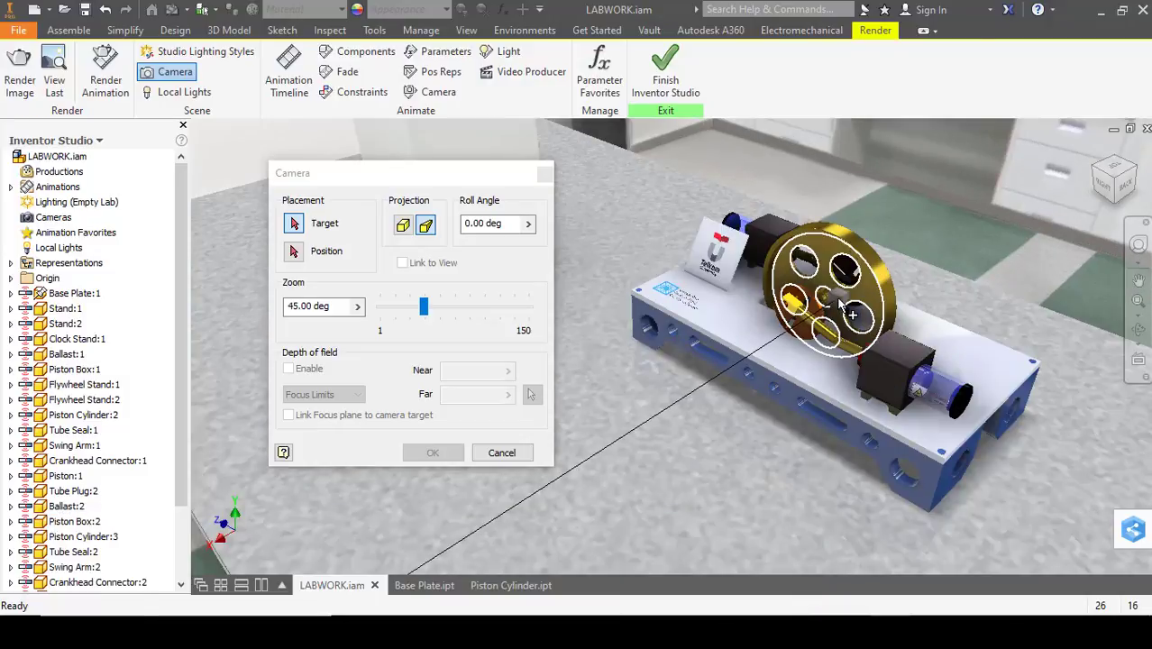
left_click(628, 445)
scroll(628, 455, "down", 2)
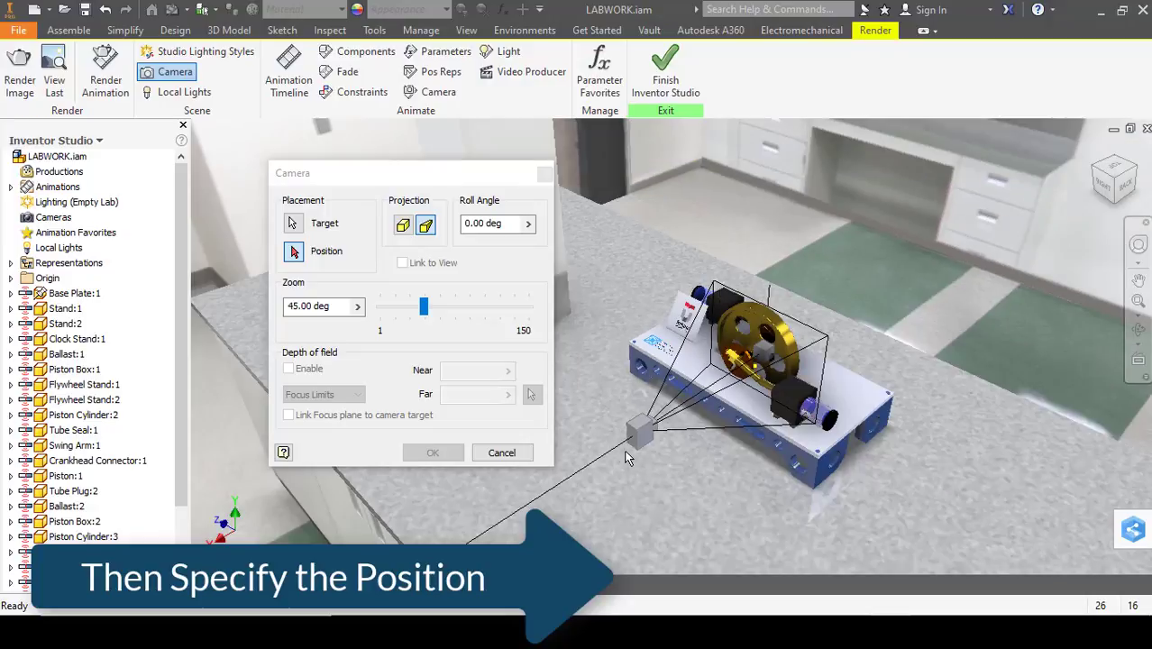
left_click_drag(628, 458, 515, 505)
left_click(506, 511)
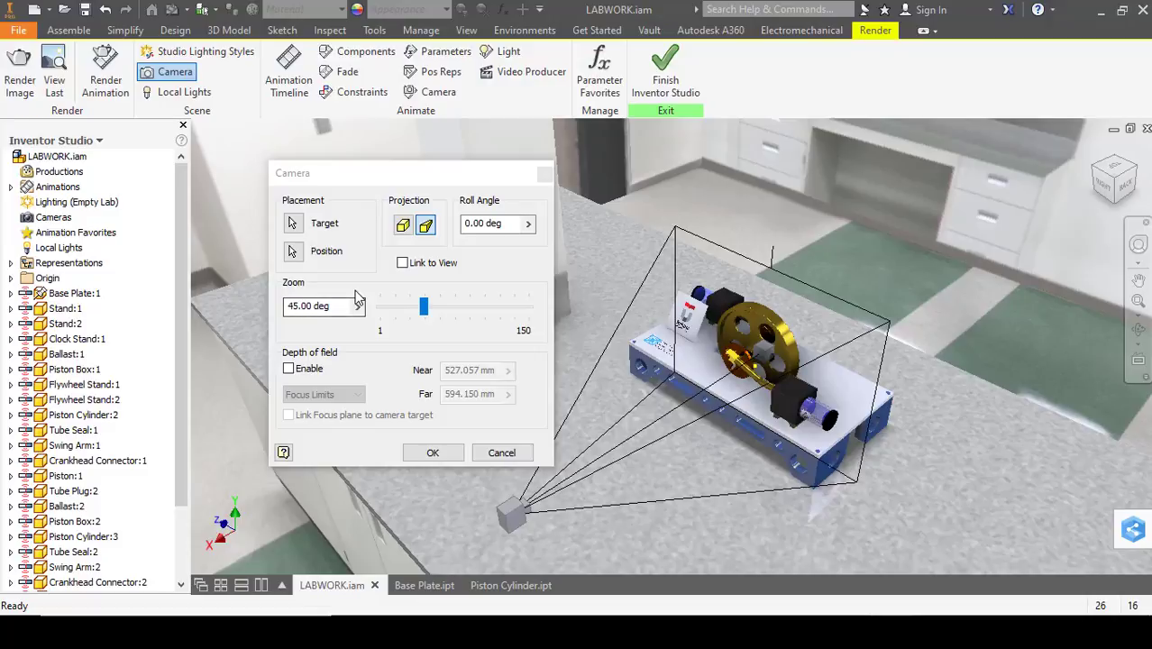
Set the camera's position to X 580, Y 200 and Z 225 mm
left_click(520, 521)
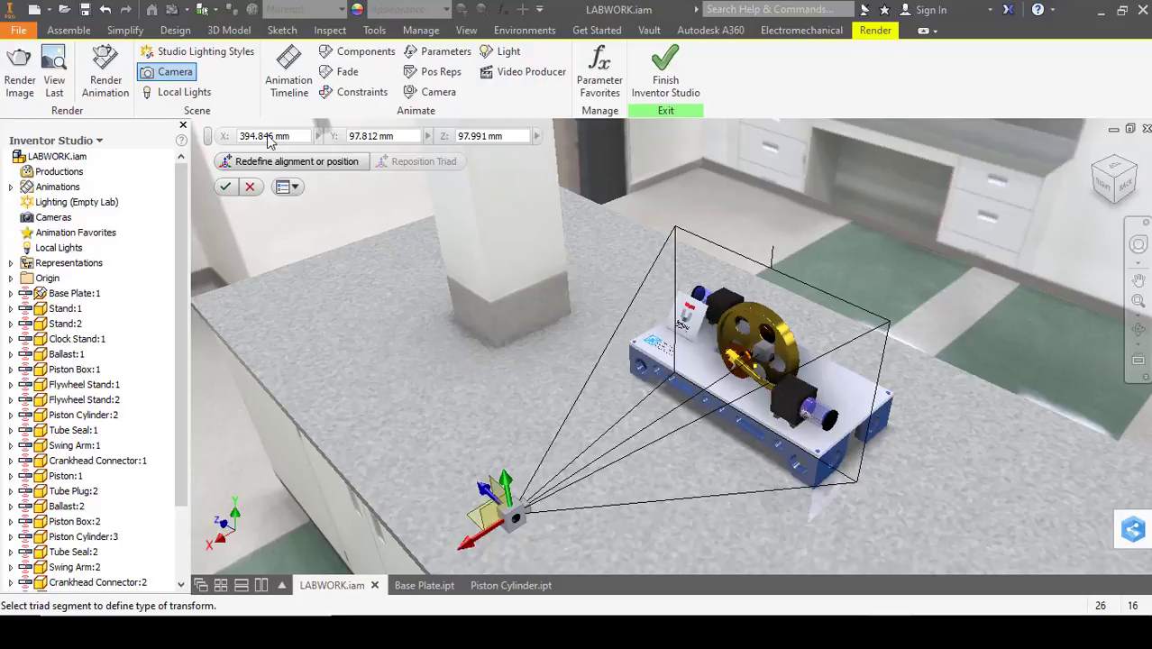
left_click(268, 135)
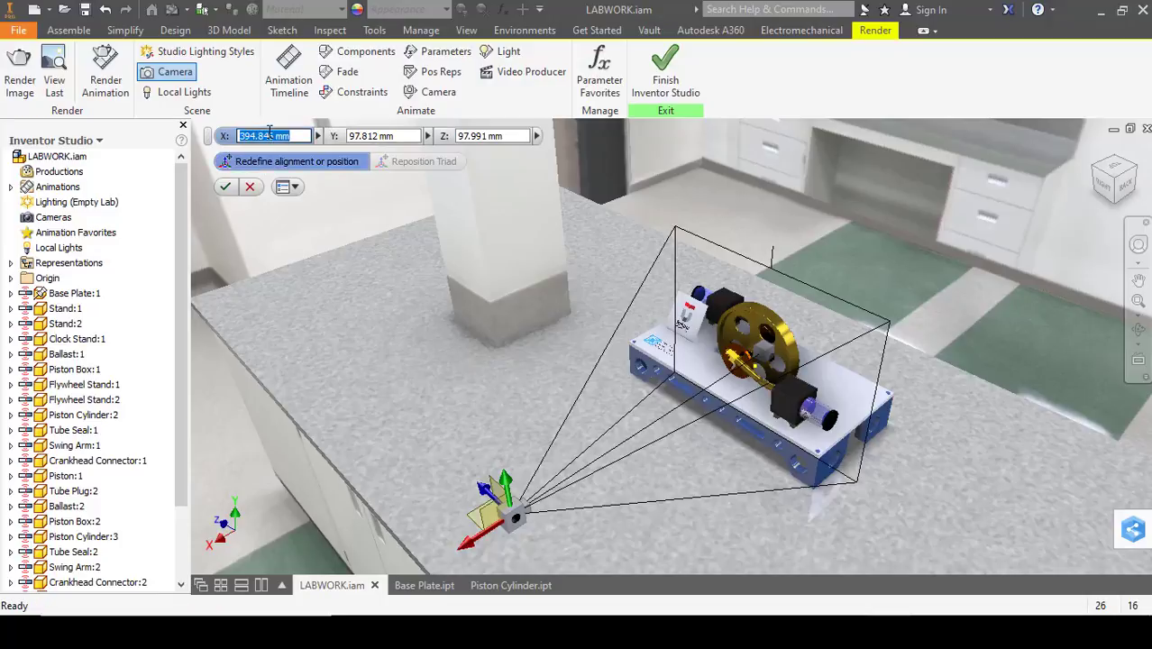
type("580")
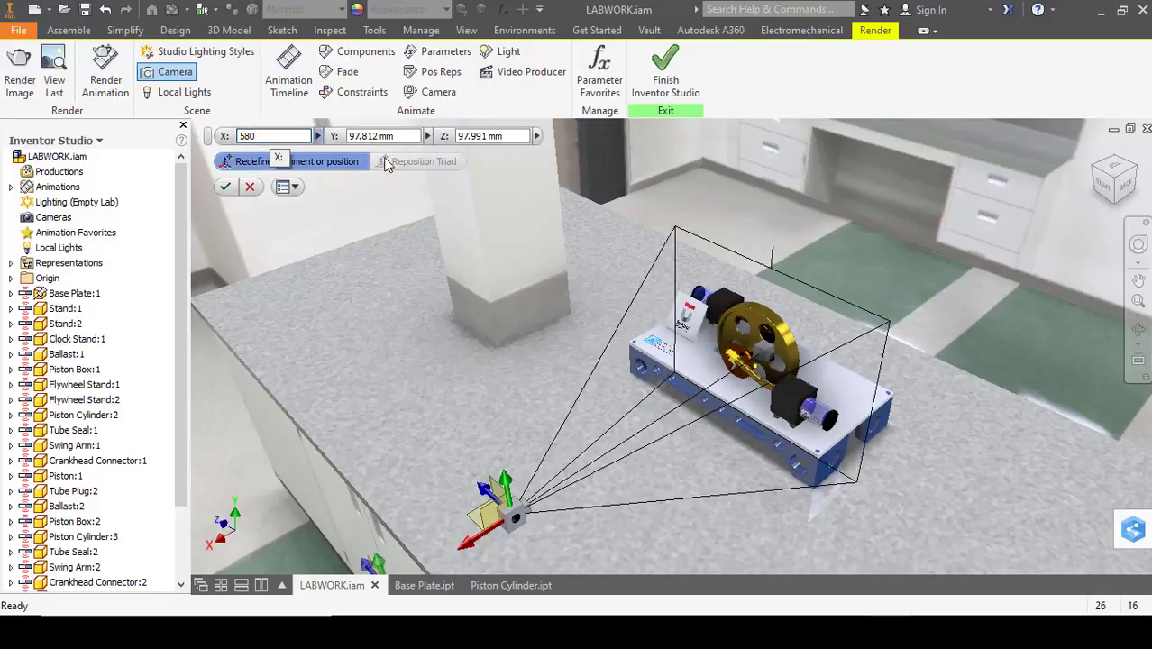
double_click(368, 134)
key("BackSpace")
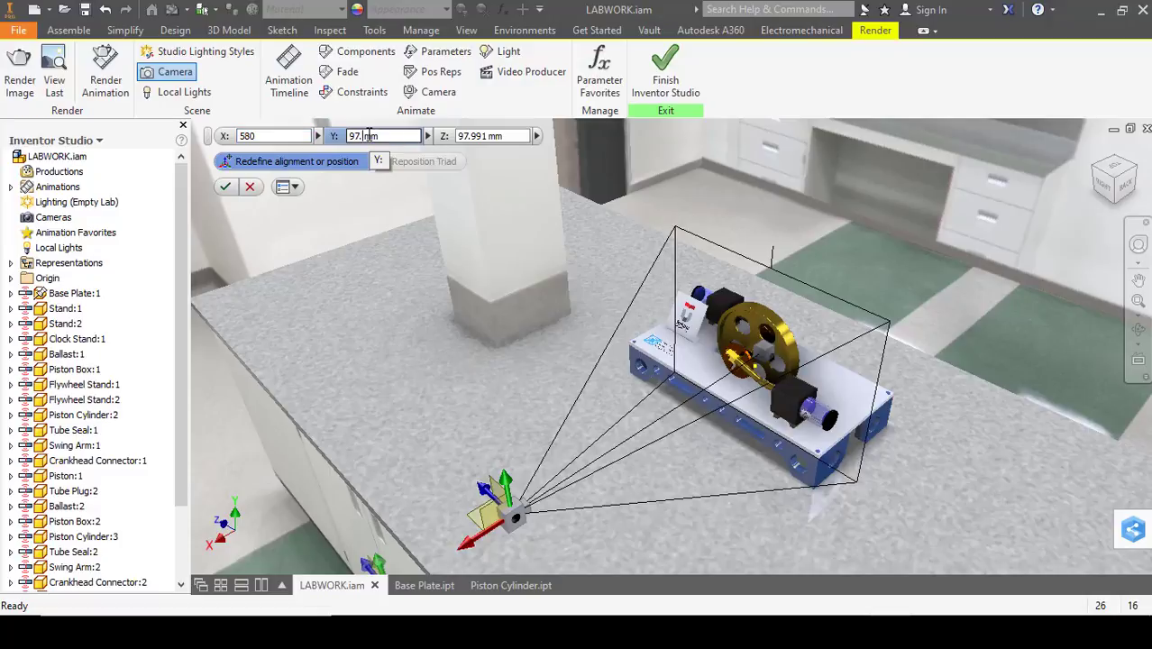
key("BackSpace")
key("BackSpace")
type("200")
left_click(482, 137)
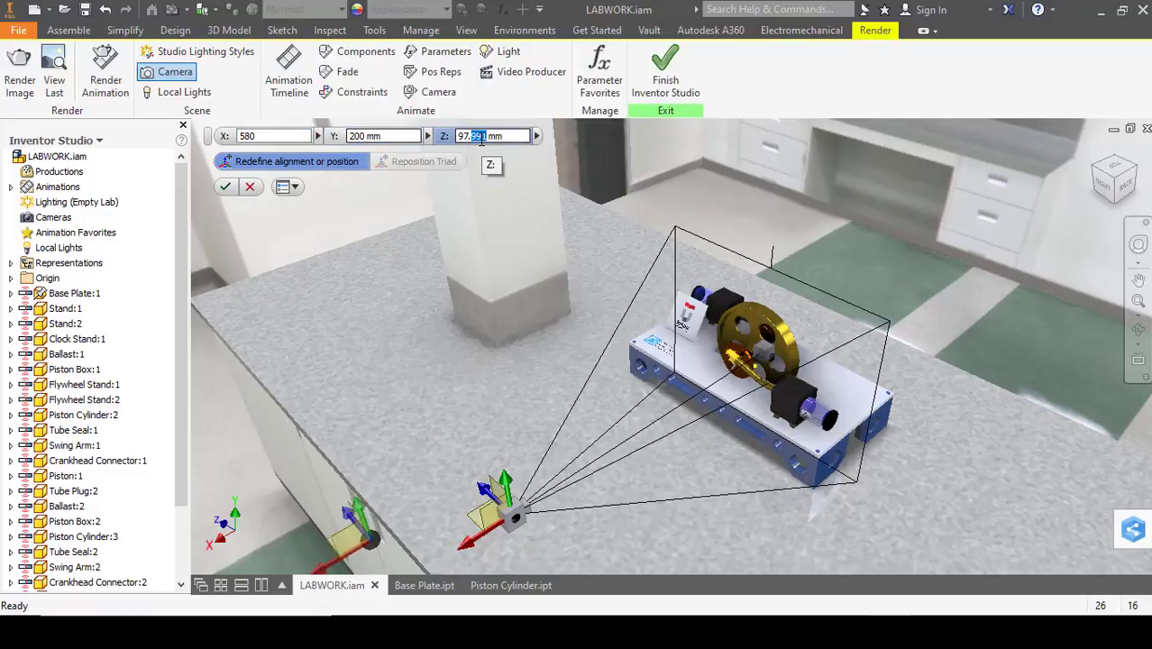
key("BackSpace")
key("BackSpace")
key("BackSpace")
key("BackSpace")
type("225")
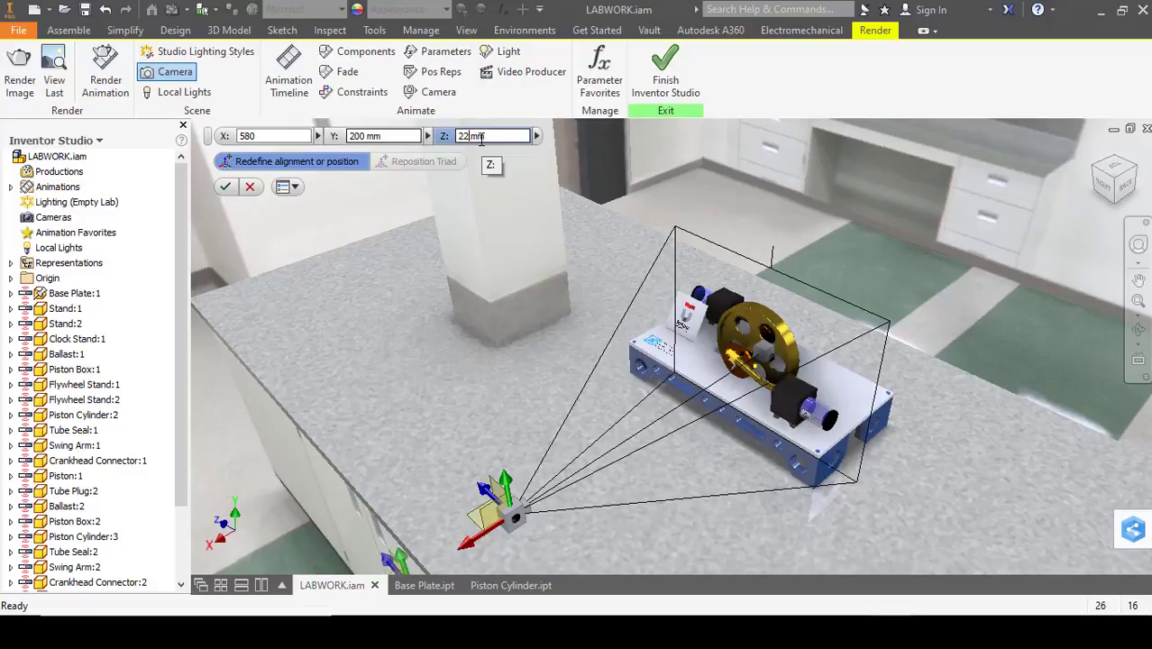
left_click(226, 187)
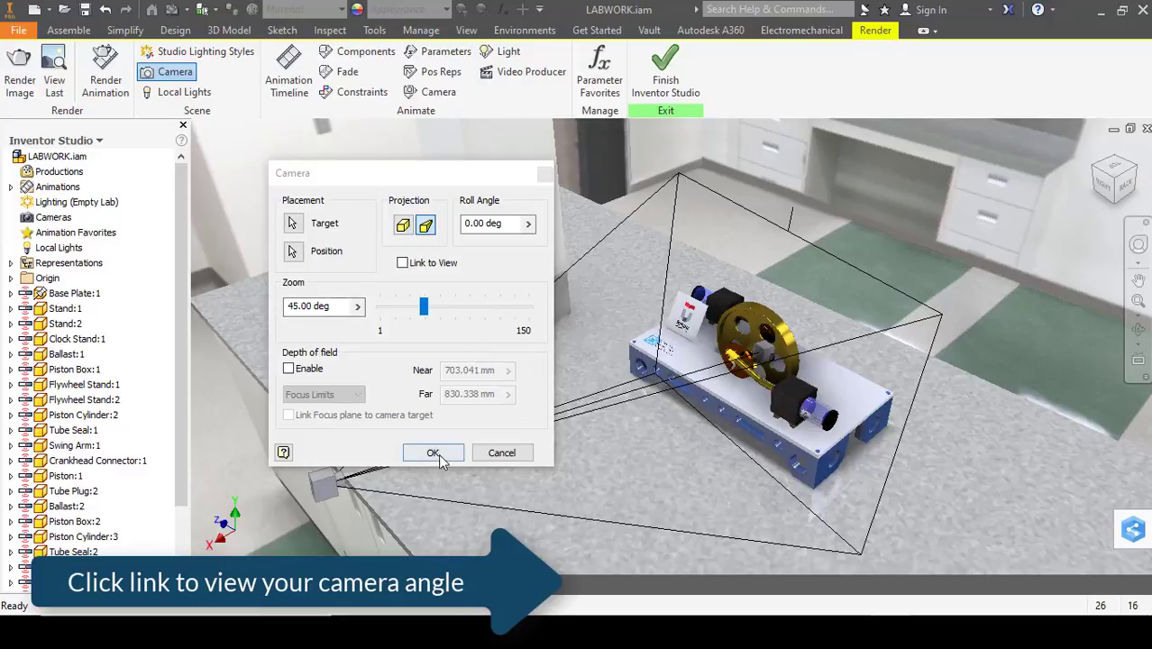
Enable the camera's depth of field with the focus plane linked to the camera target, and accept the camera
left_click(306, 370)
left_click(297, 414)
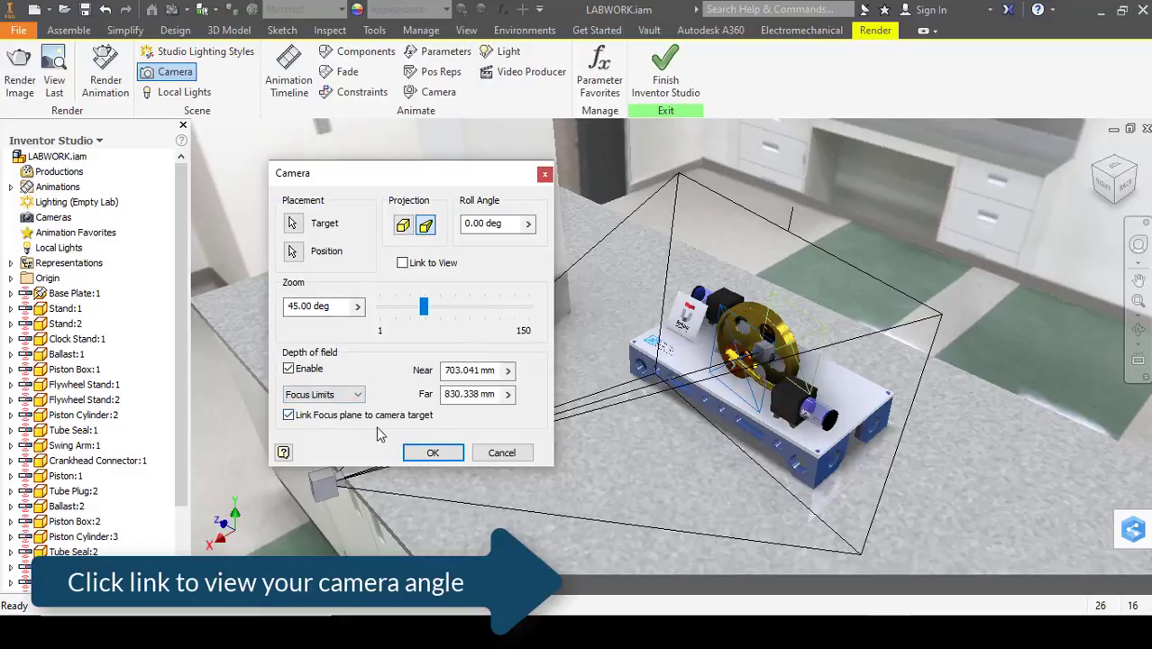
left_click(433, 453)
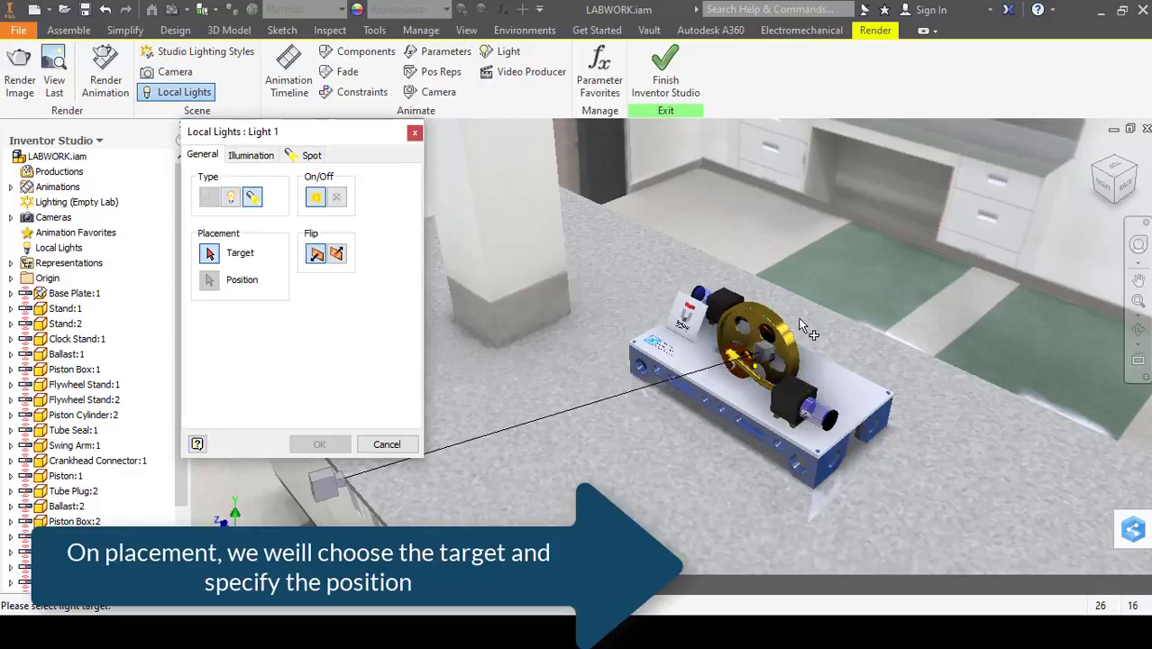
Place a spot-type local light aimed at the flywheel, leaving its position as first placed
left_click(792, 341)
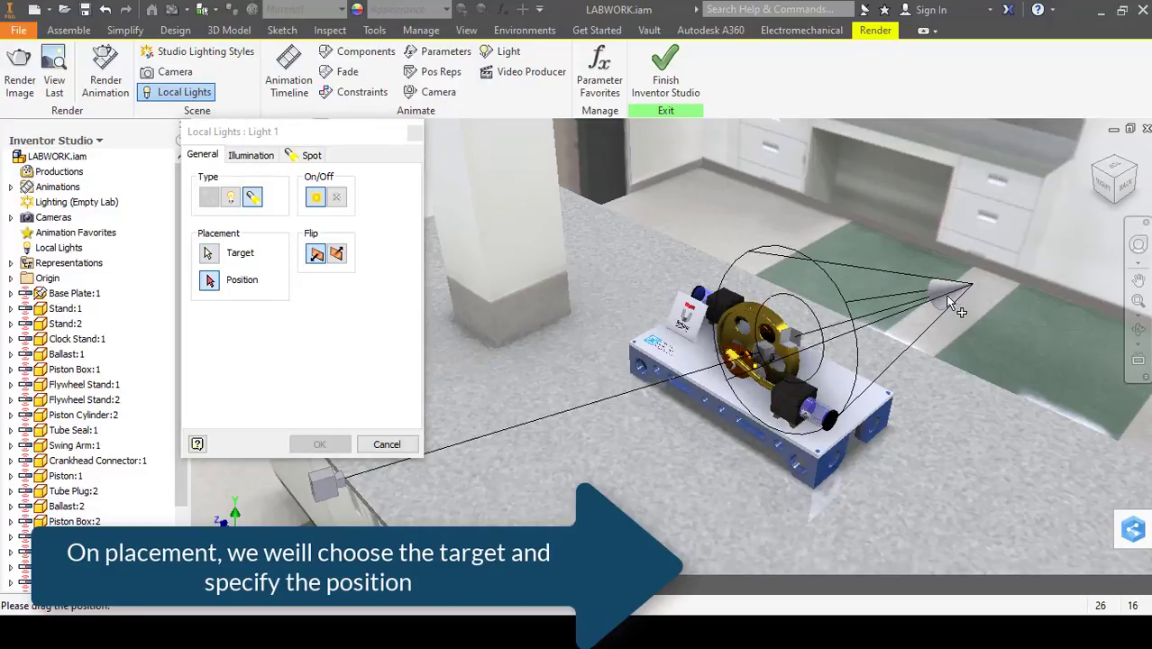
left_click(946, 293)
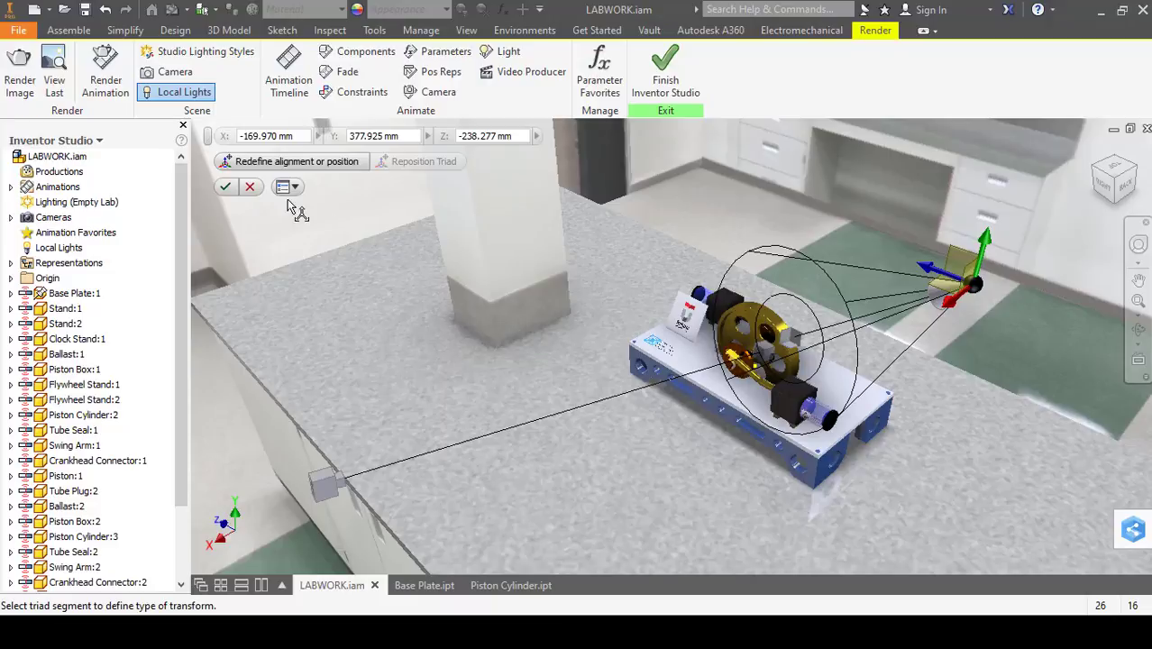
left_click(252, 189)
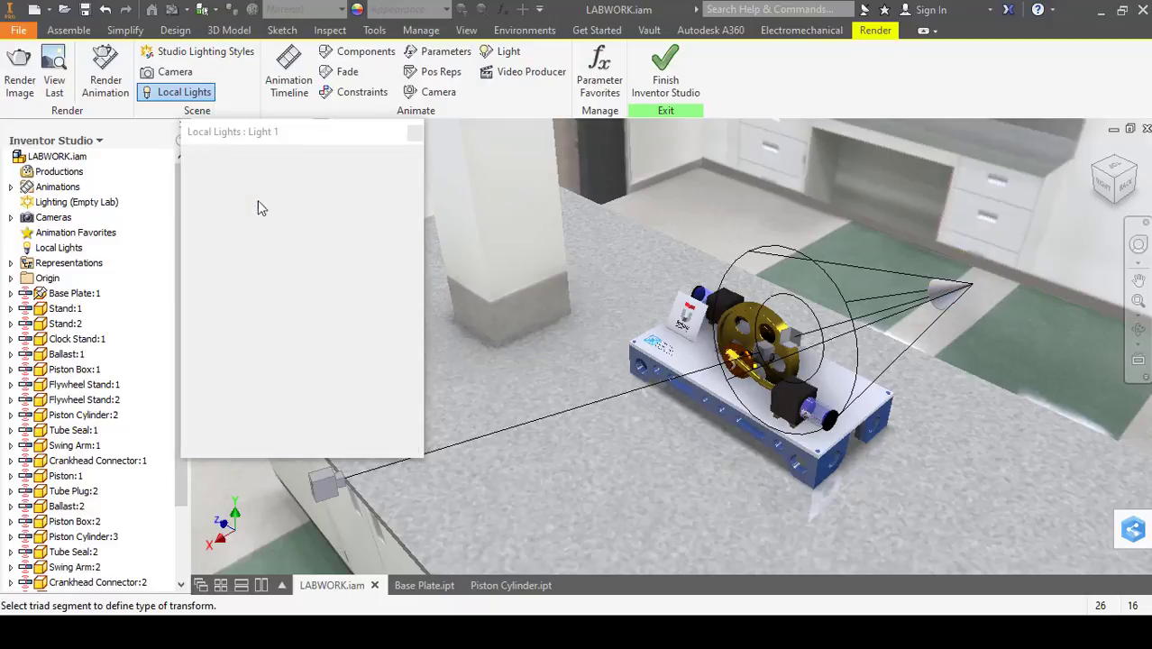
Set the spot light's position coordinates to -100, 550 and -720 mm
left_click(304, 157)
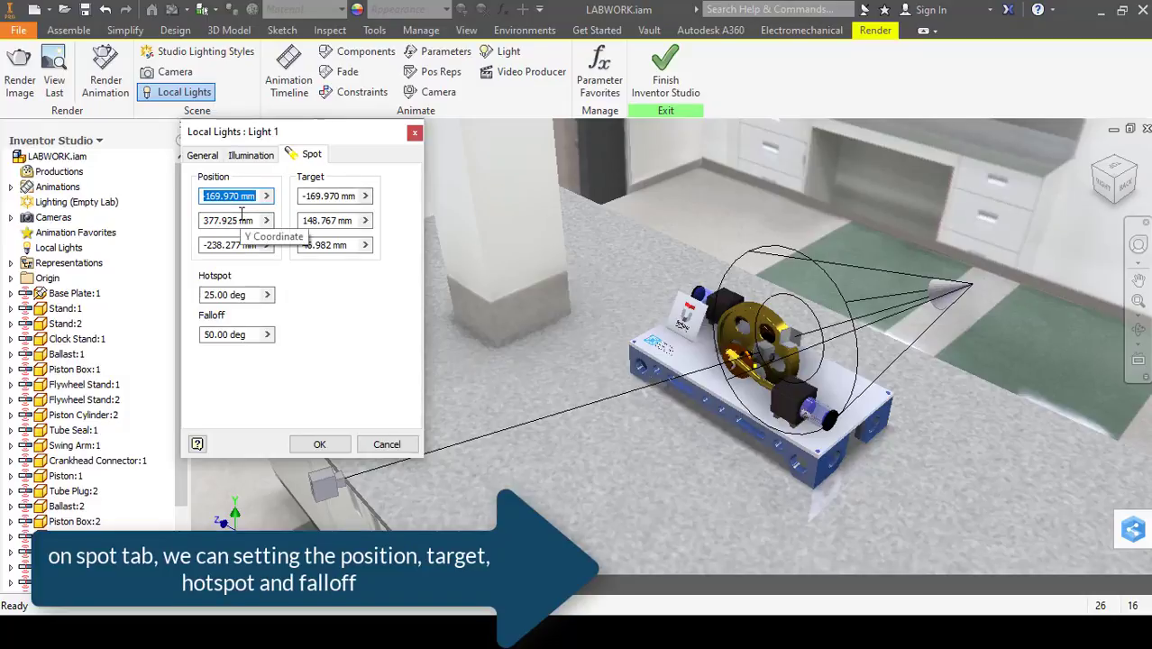
type("-100")
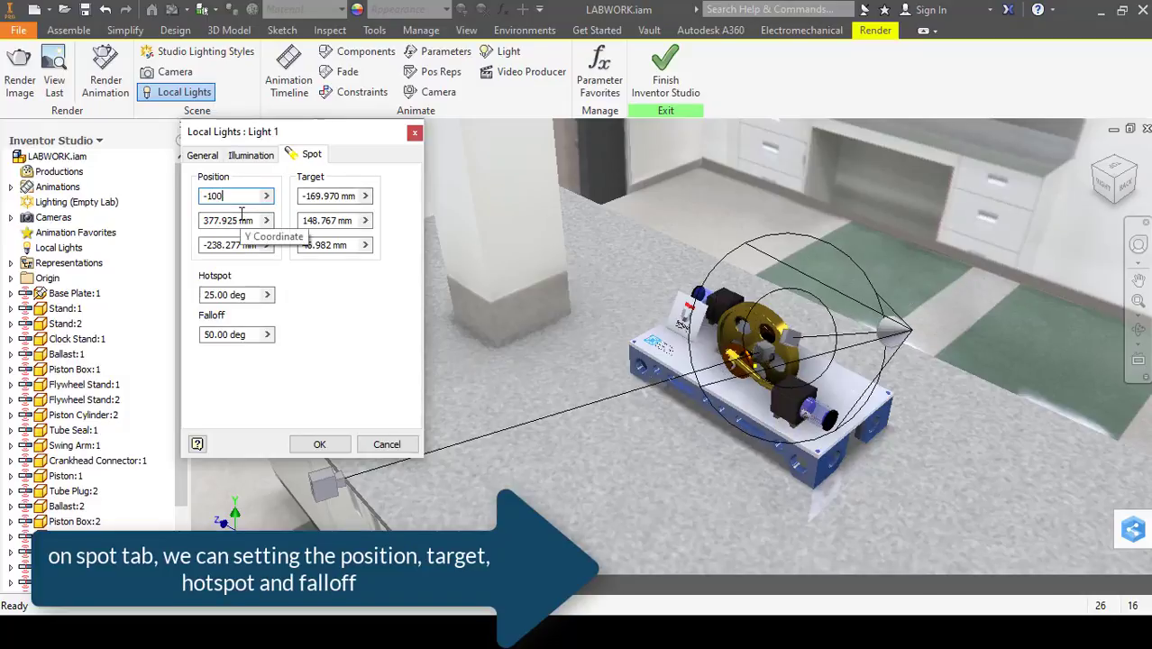
left_click_drag(249, 221, 192, 224)
left_click(231, 220)
type("550")
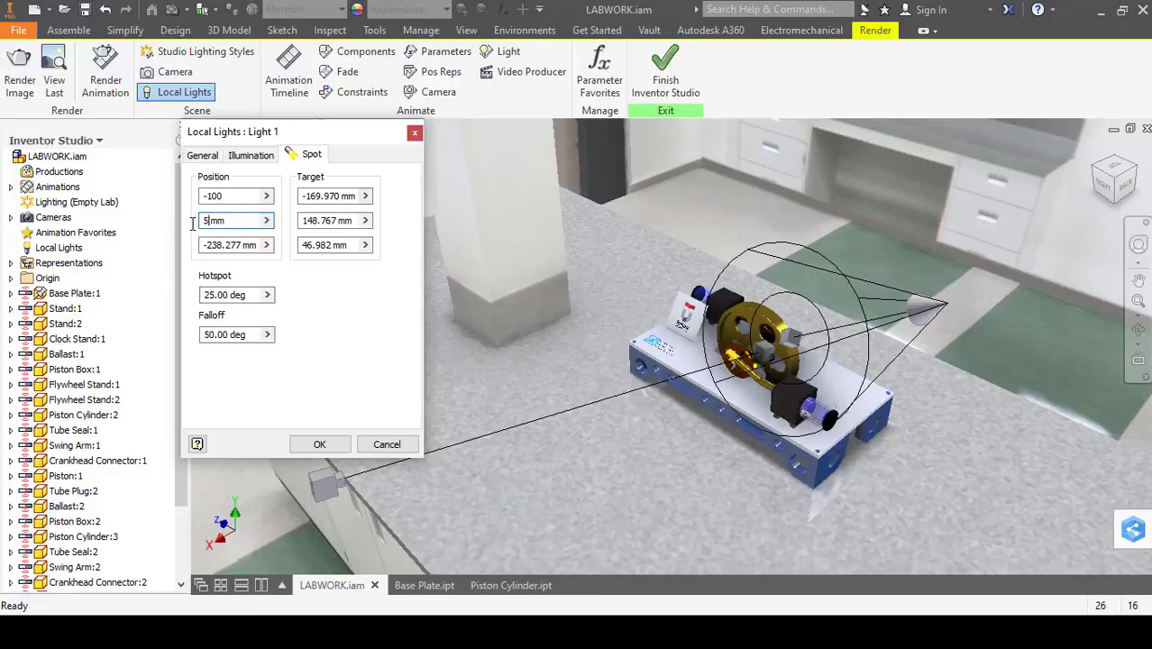
left_click(233, 192)
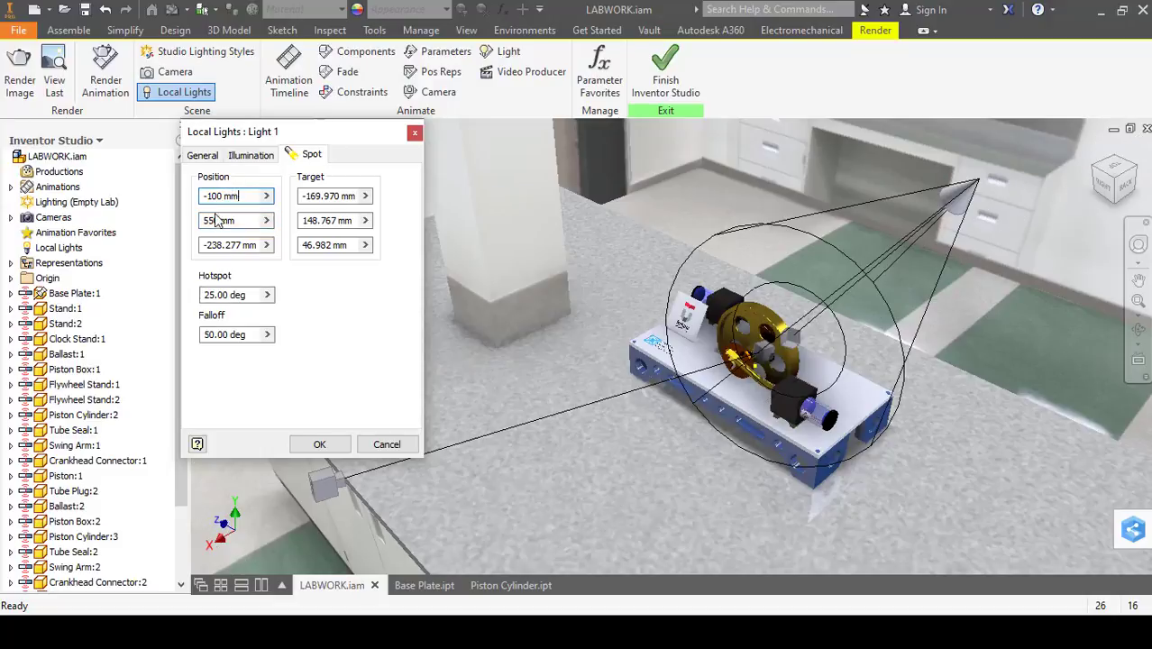
left_click_drag(241, 244, 203, 250)
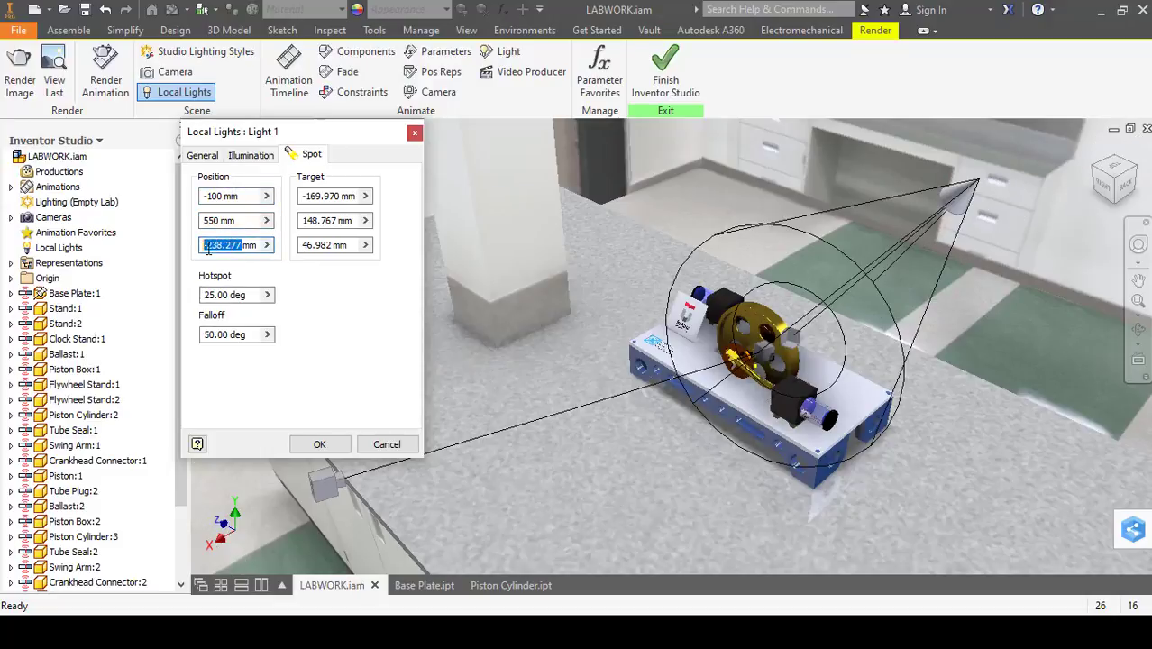
type("-720")
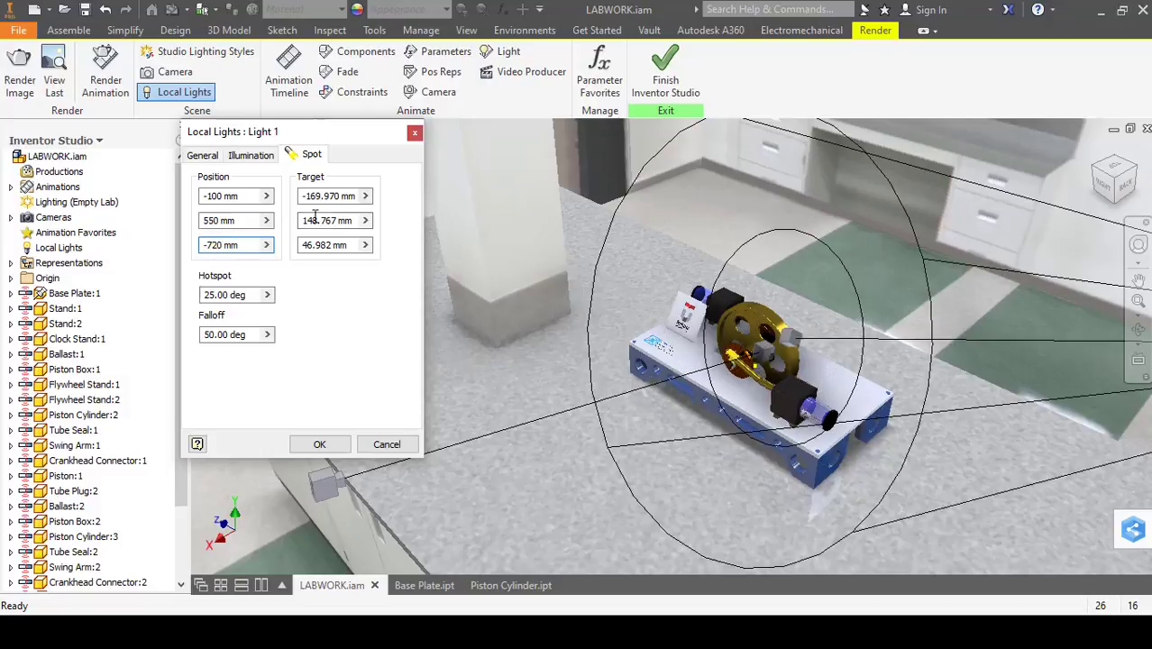
Set the spot light's target coordinates to -150, 140 and 40 mm, and accept the light
left_click_drag(338, 195, 297, 197)
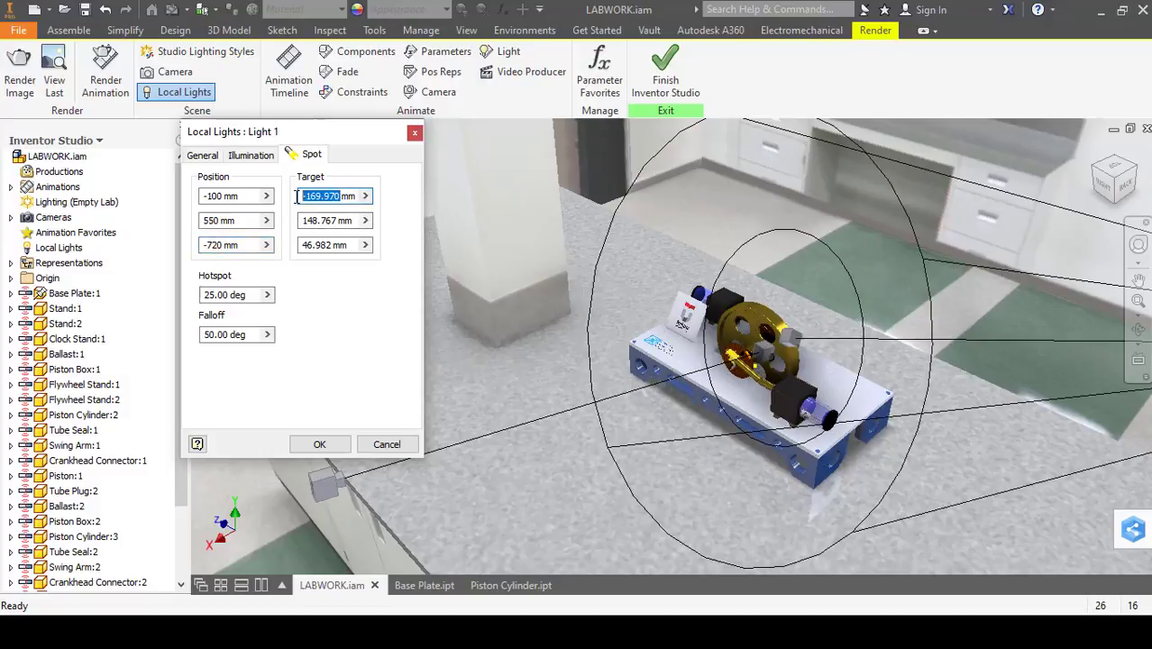
type("-150")
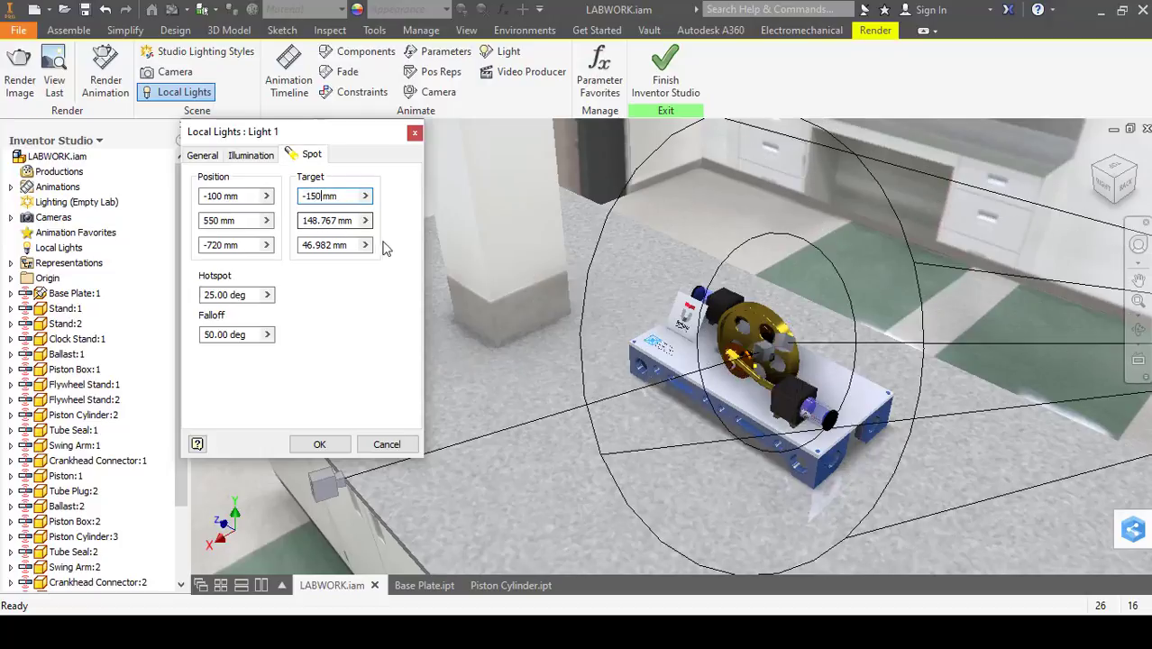
left_click_drag(337, 221, 294, 221)
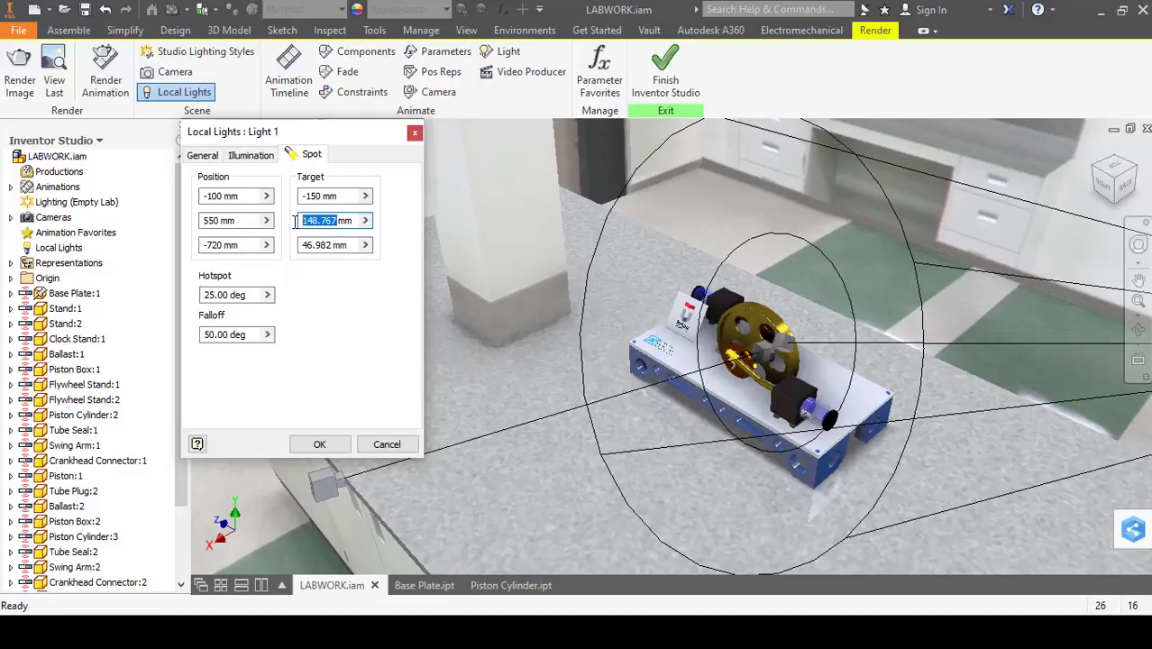
type("140")
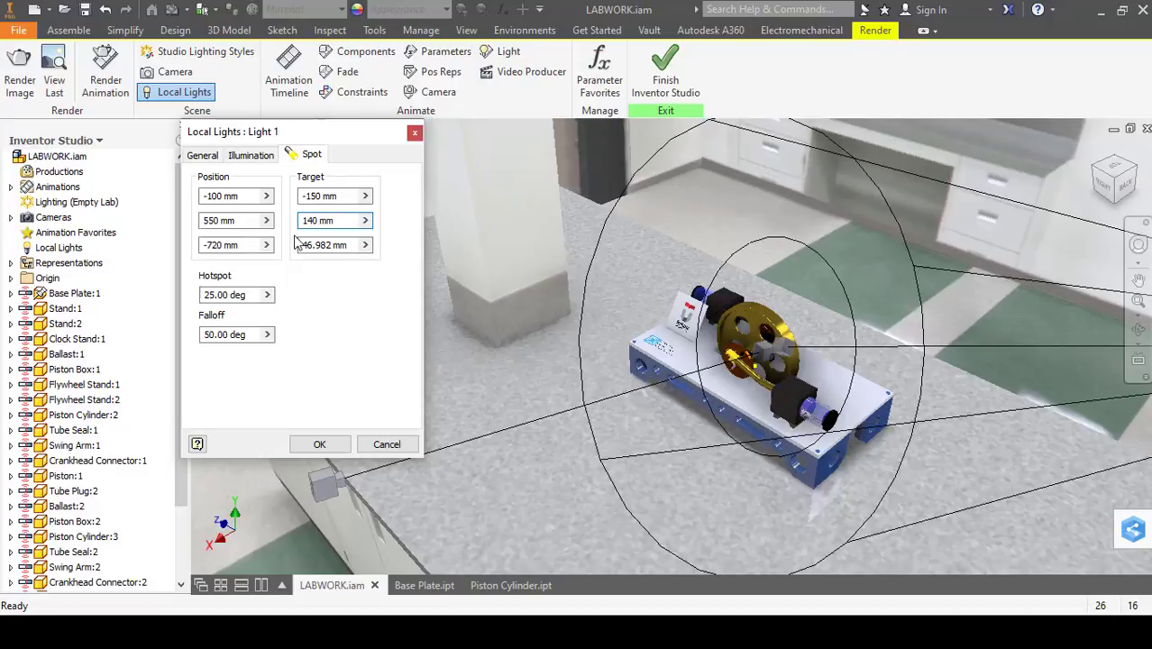
left_click_drag(337, 244, 314, 251)
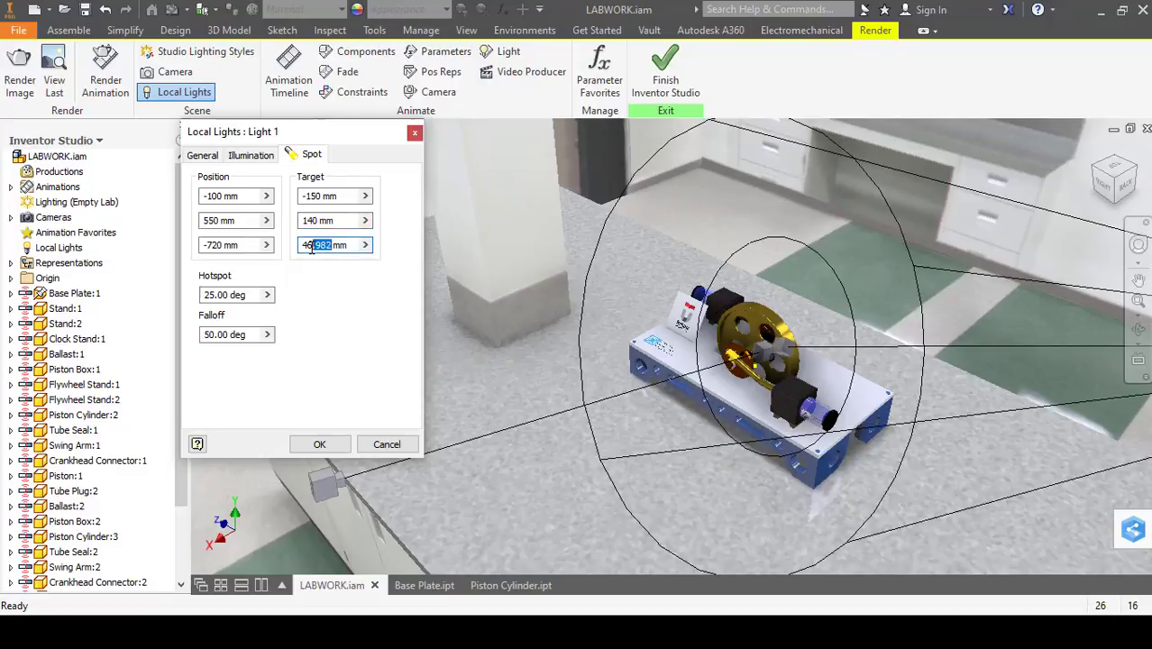
type("0")
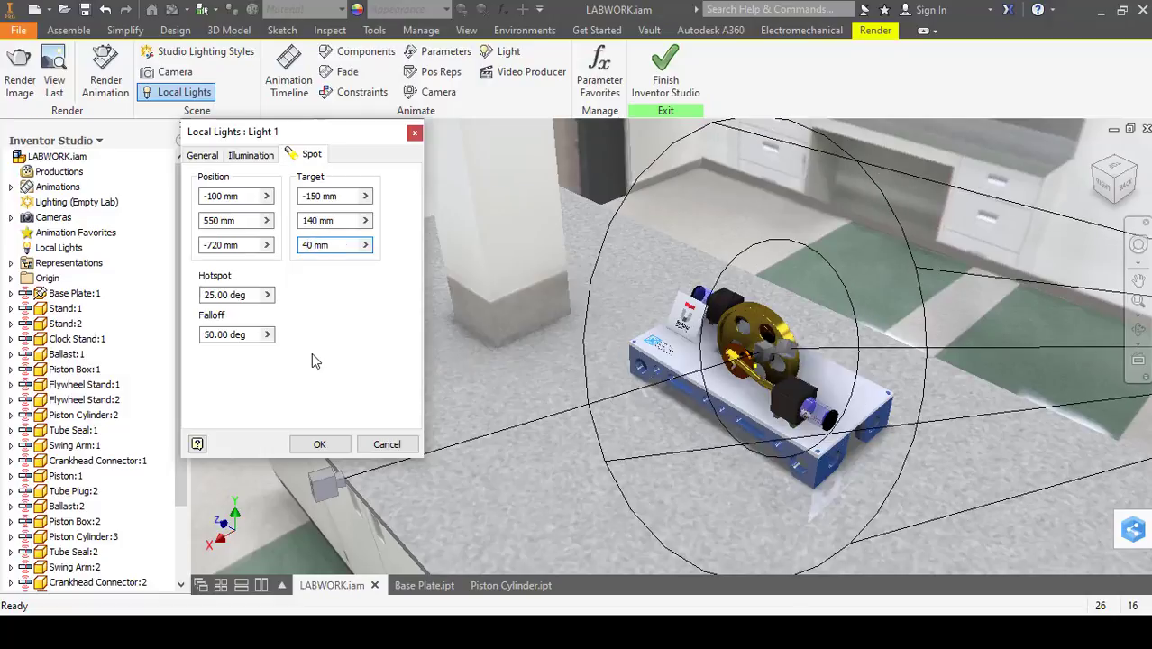
left_click(317, 443)
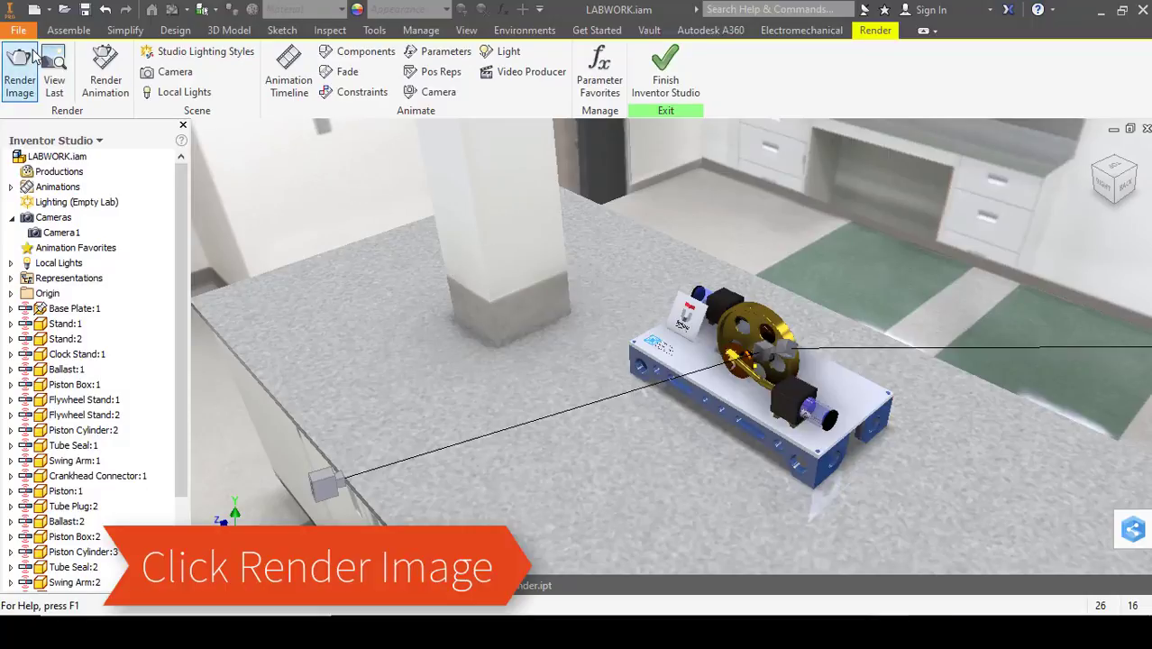
Render an image at 640 x 480 from Camera1 using the Empty Lab lighting style
left_click(32, 74)
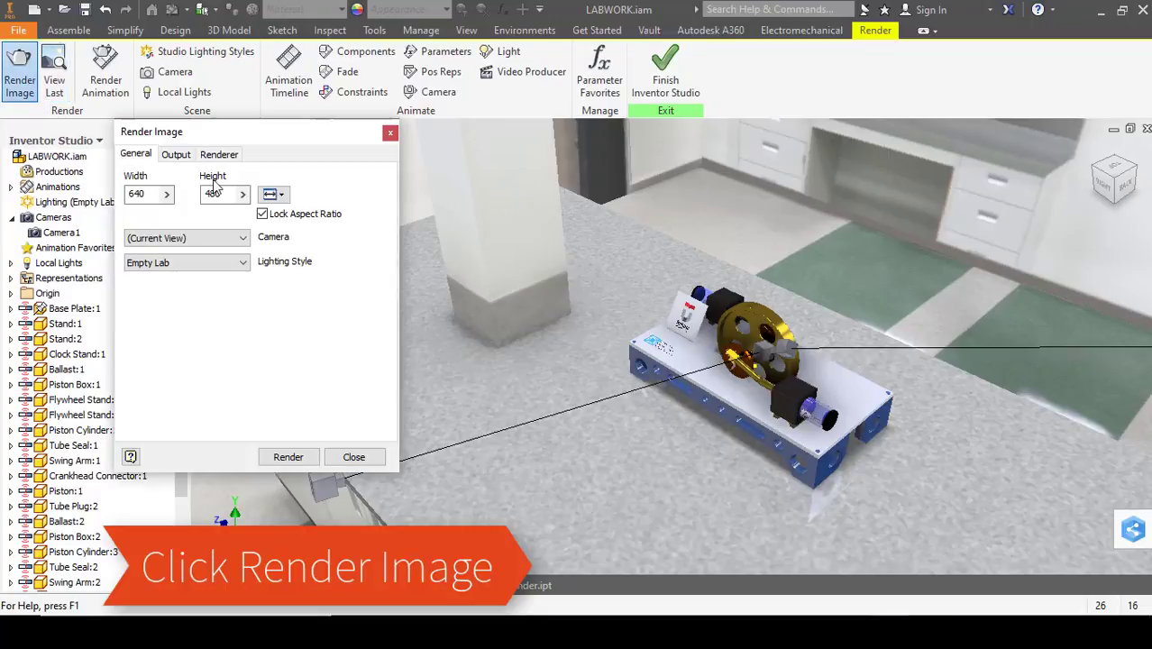
left_click(272, 194)
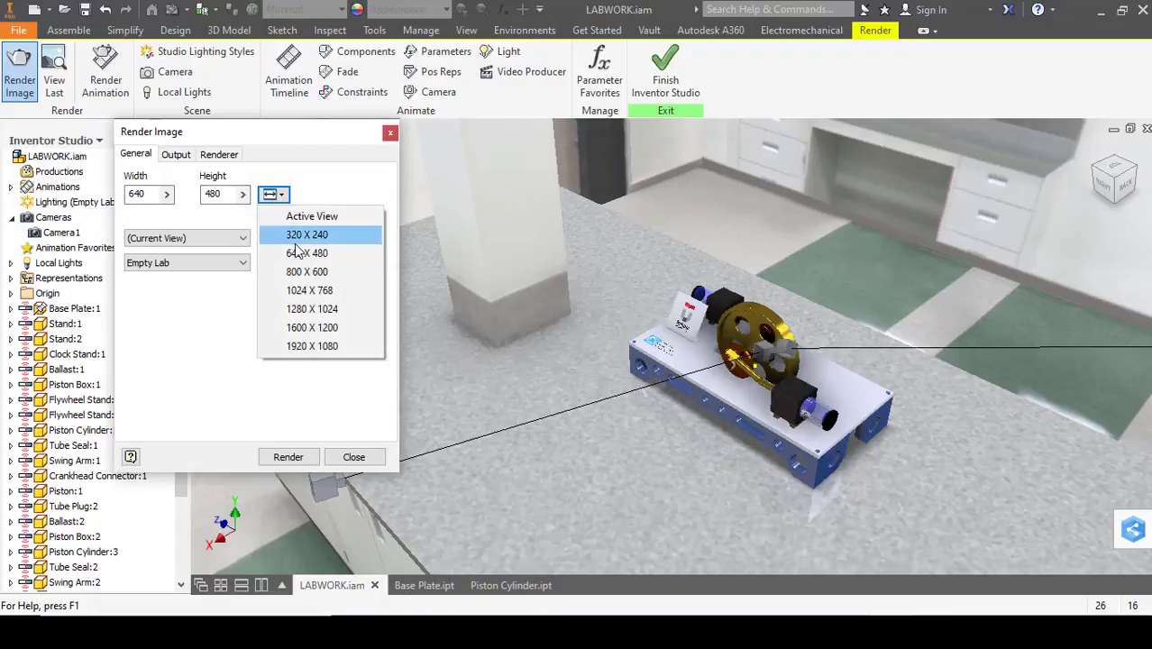
left_click(351, 254)
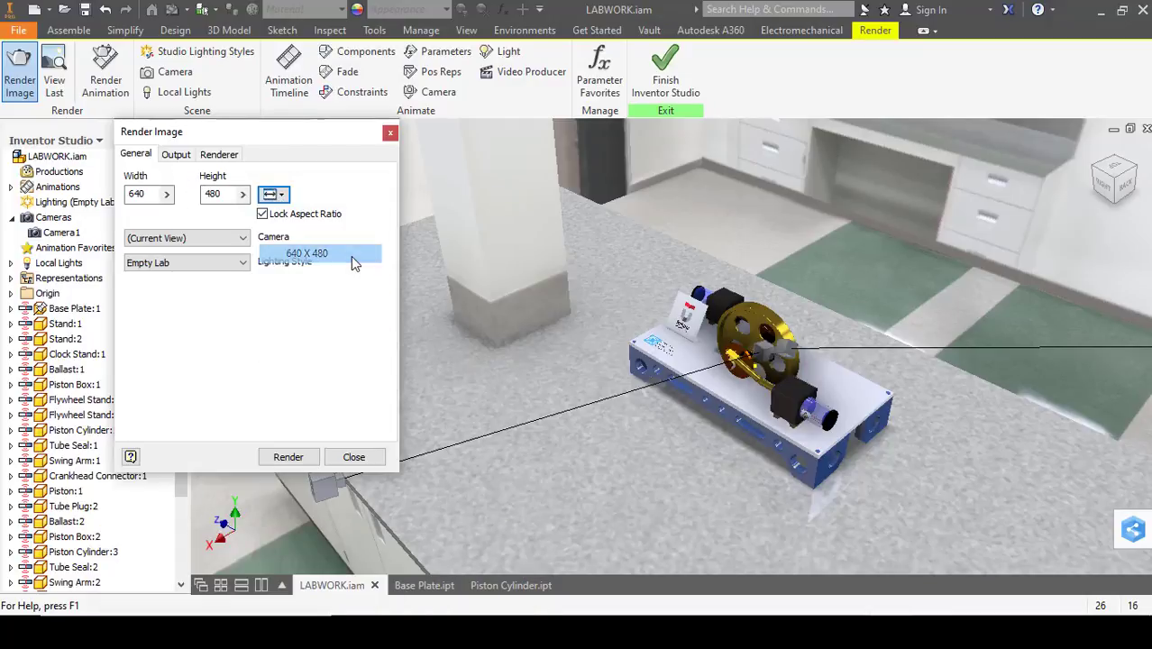
left_click(230, 240)
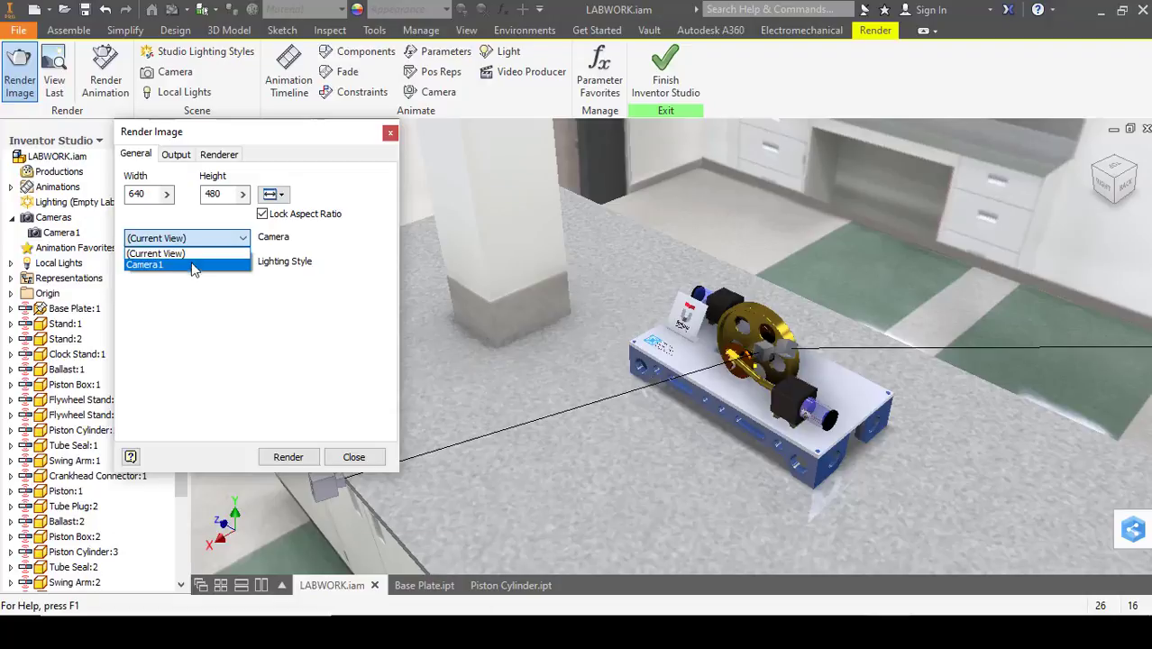
left_click(172, 264)
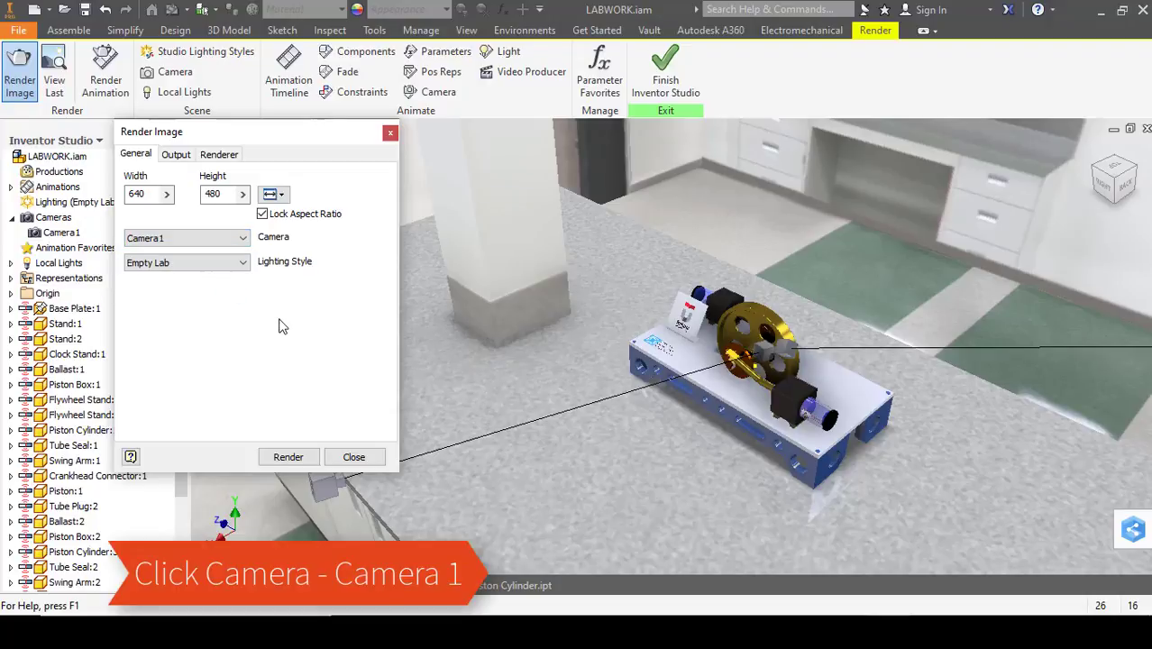
left_click(244, 263)
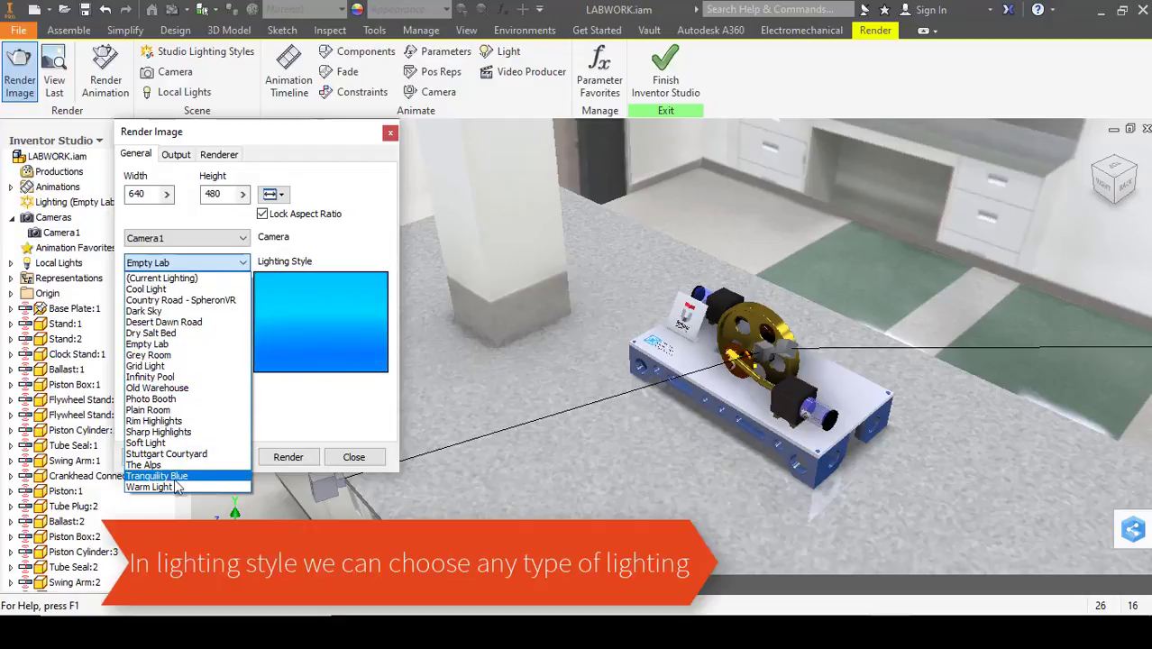
left_click(179, 346)
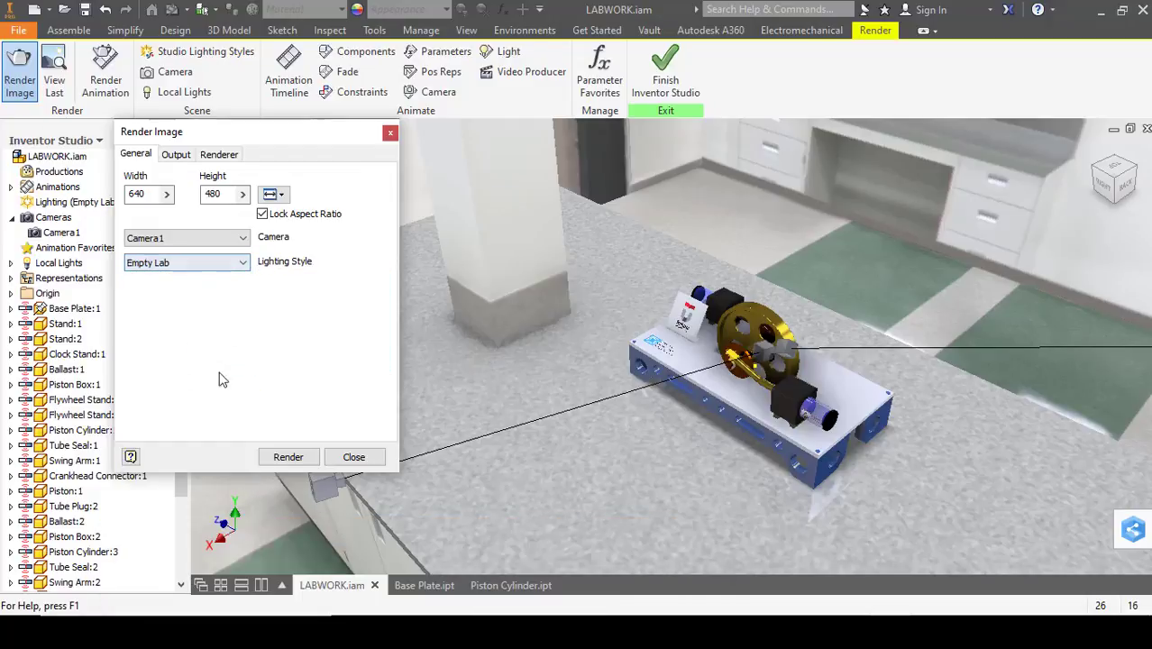
left_click(286, 457)
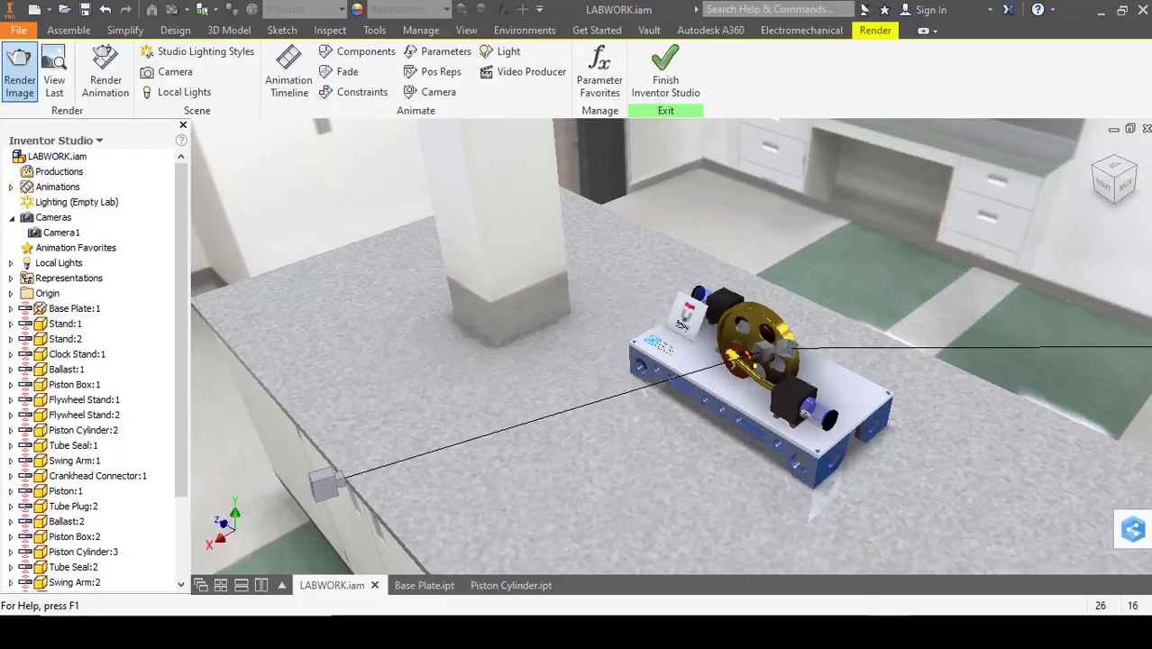
Save the completed render in the Labwork folder as a JPEG image named NAMA_FRI-XXX
left_click(894, 602)
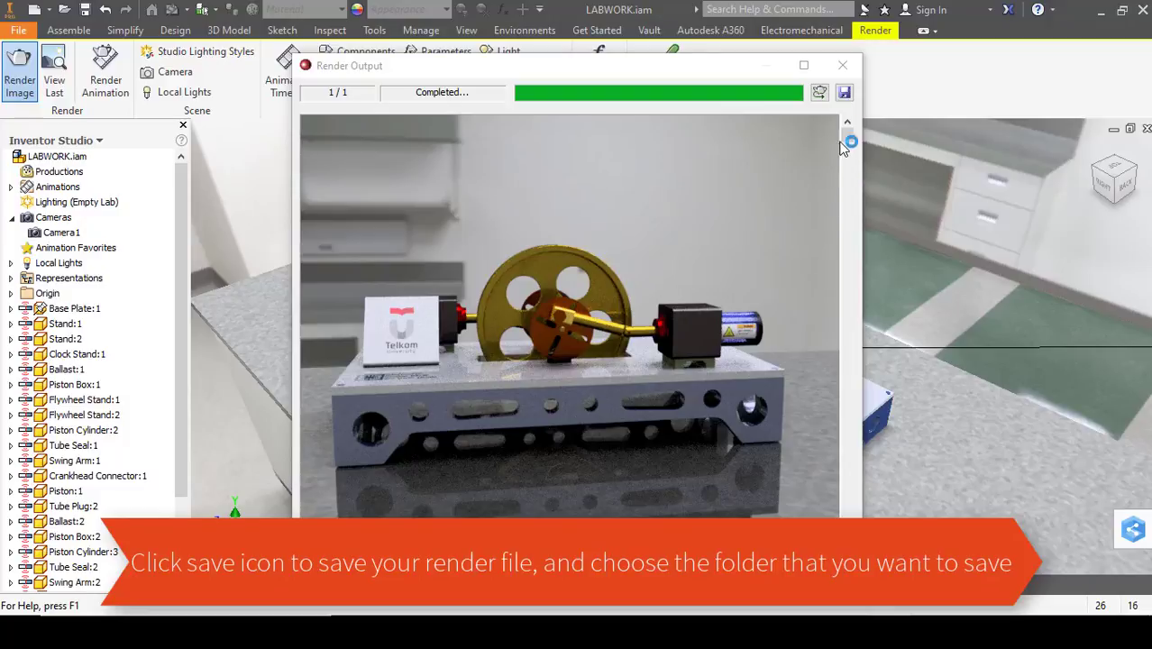
left_click(845, 93)
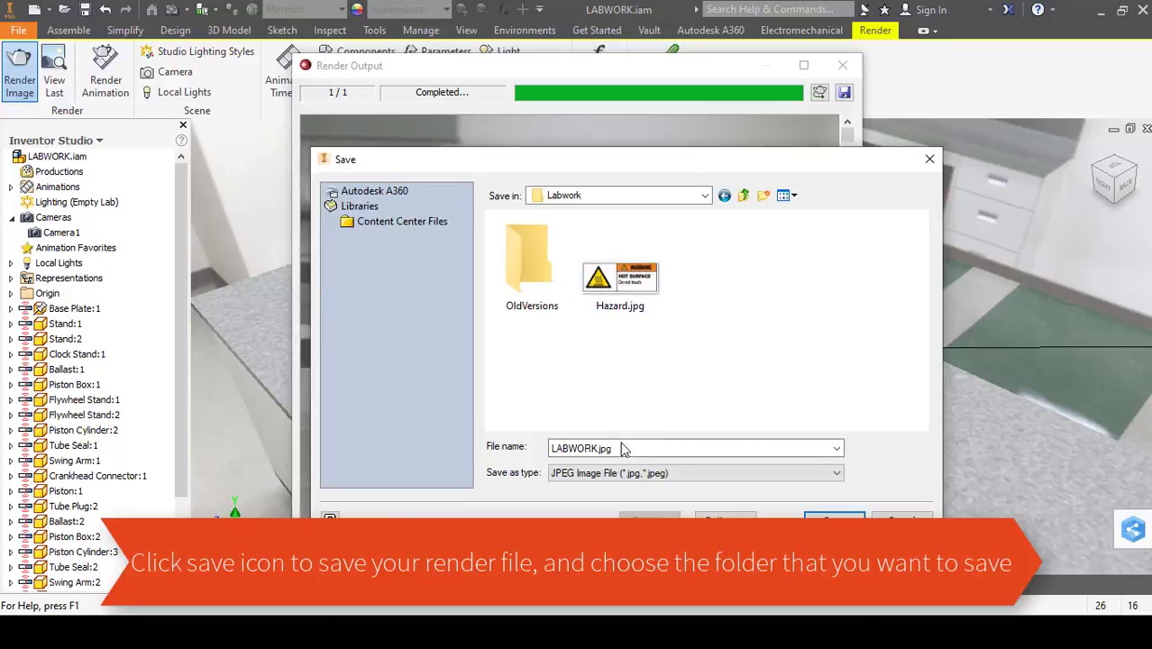
left_click(620, 474)
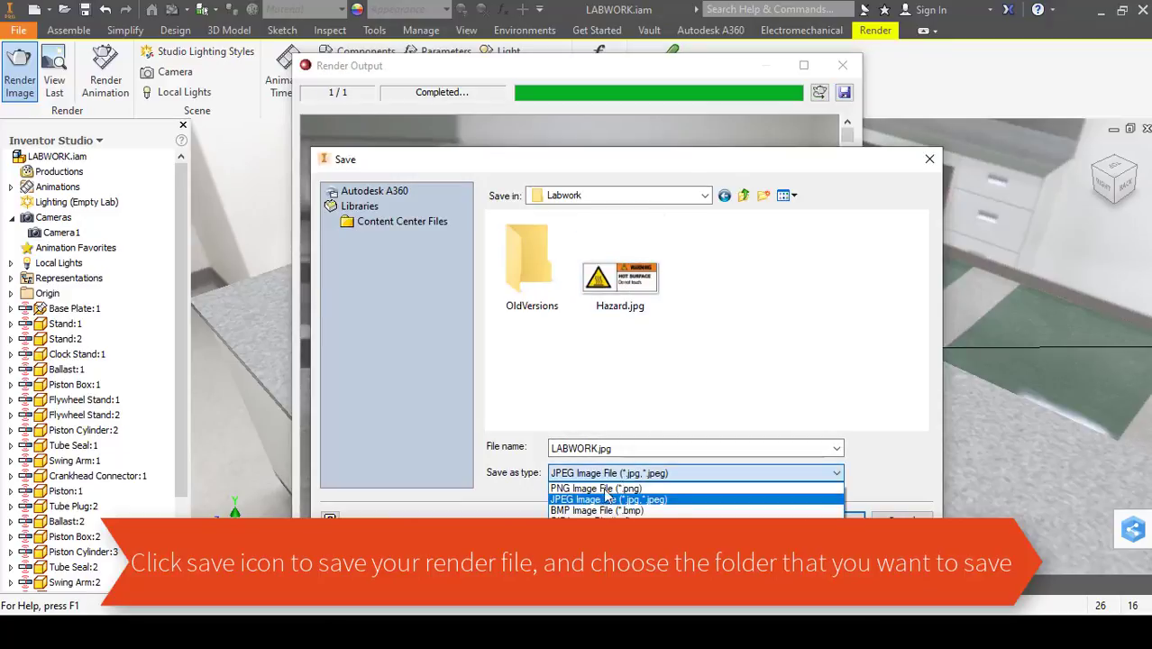
left_click(620, 500)
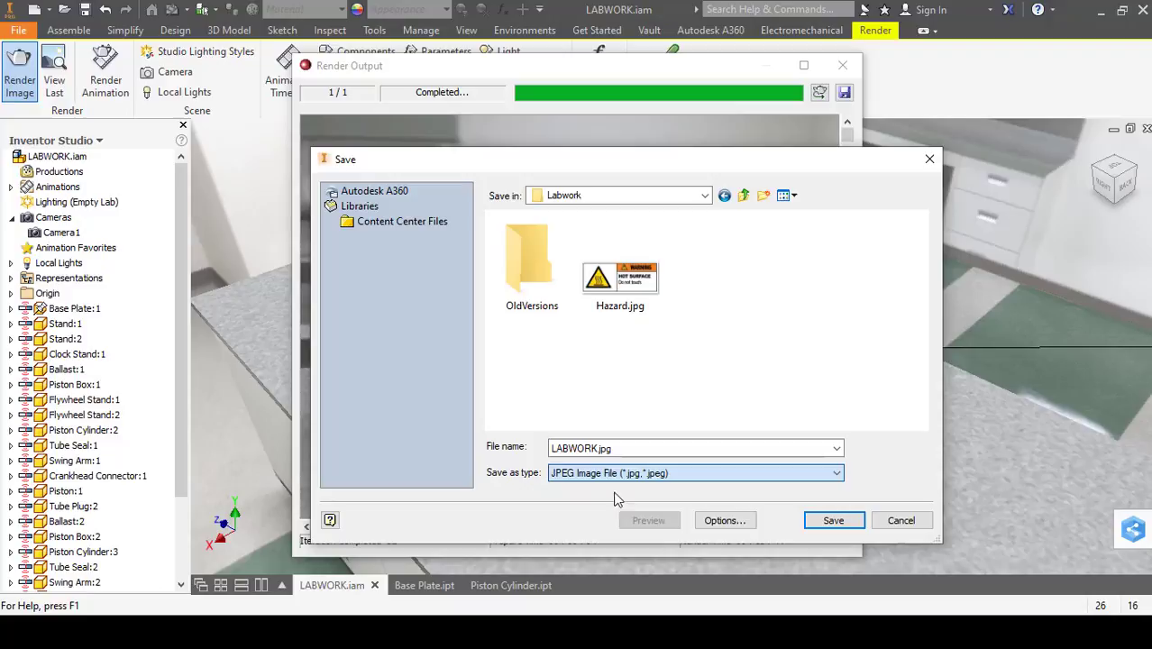
double_click(599, 447)
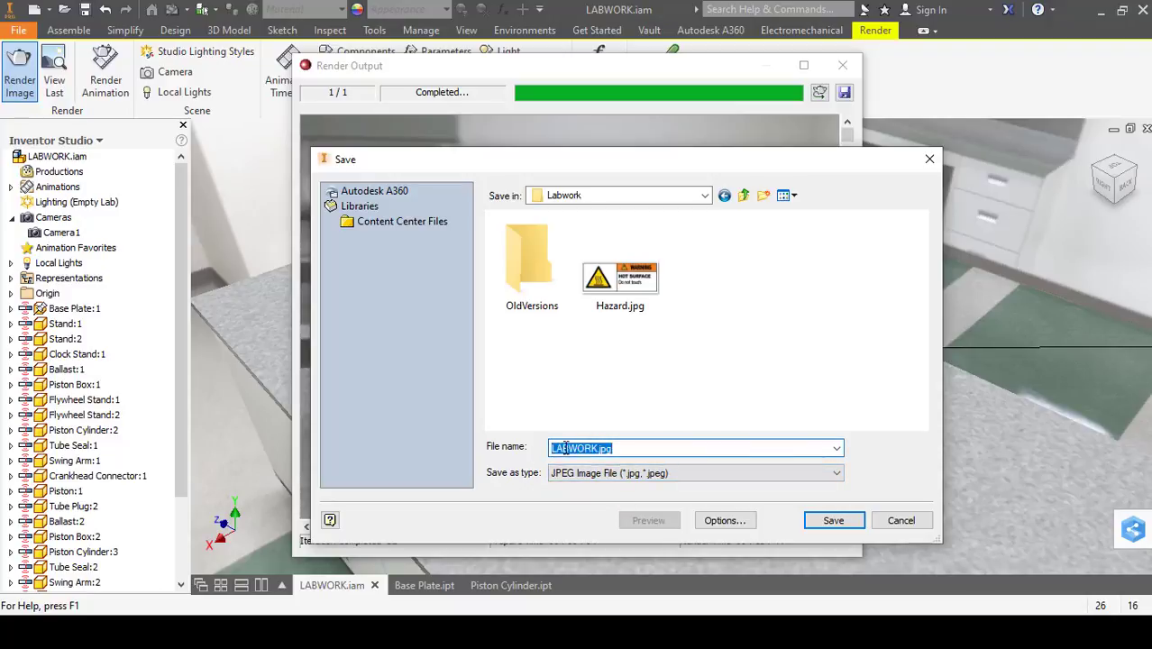
type("NA")
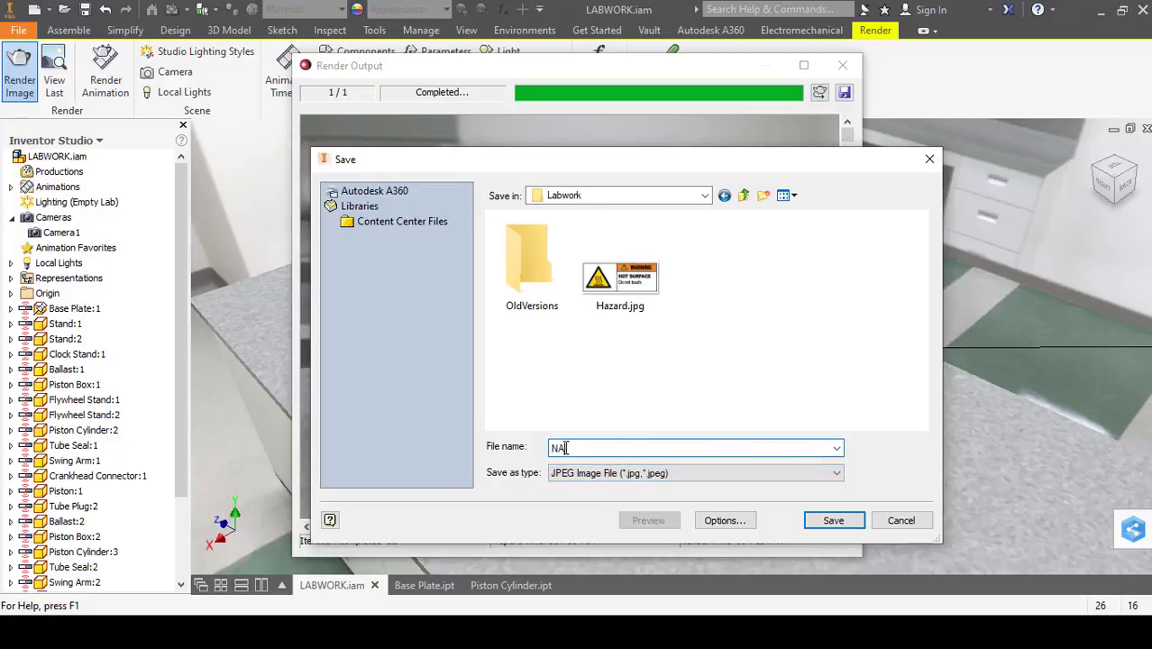
type("MA_FRI-XXX")
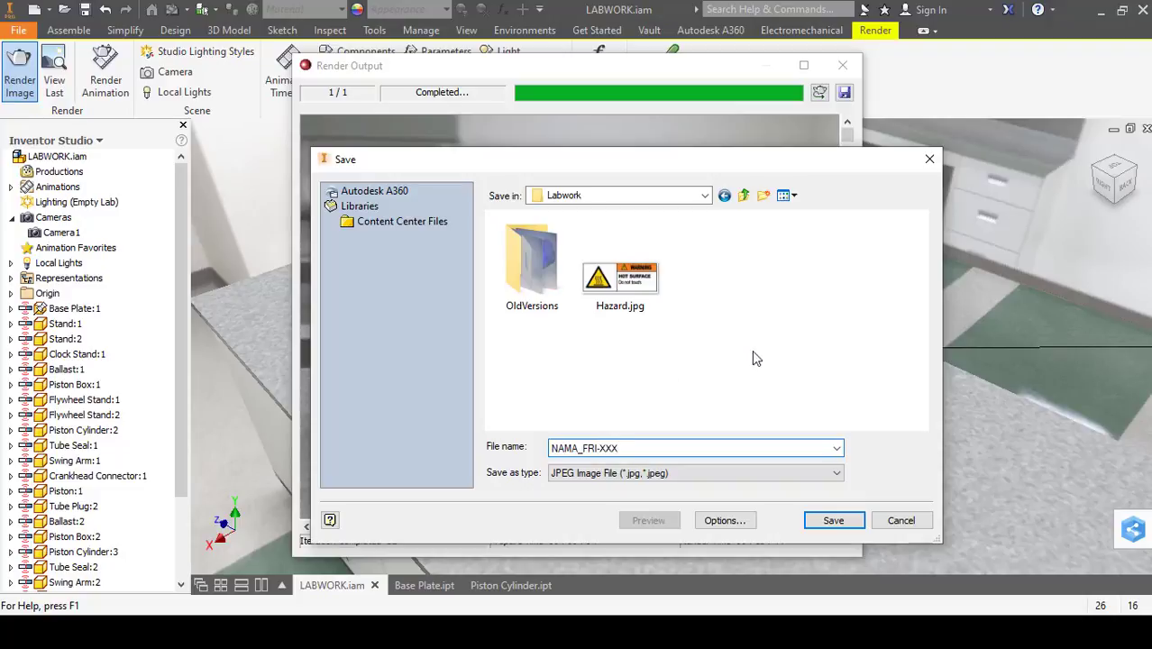
left_click(849, 522)
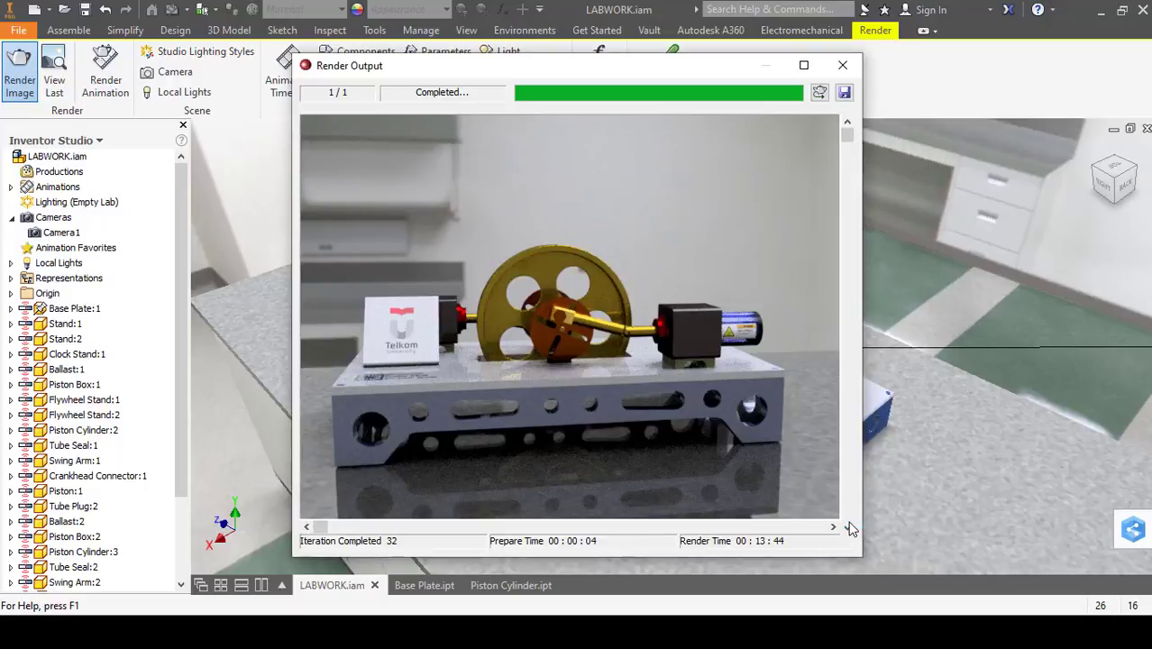